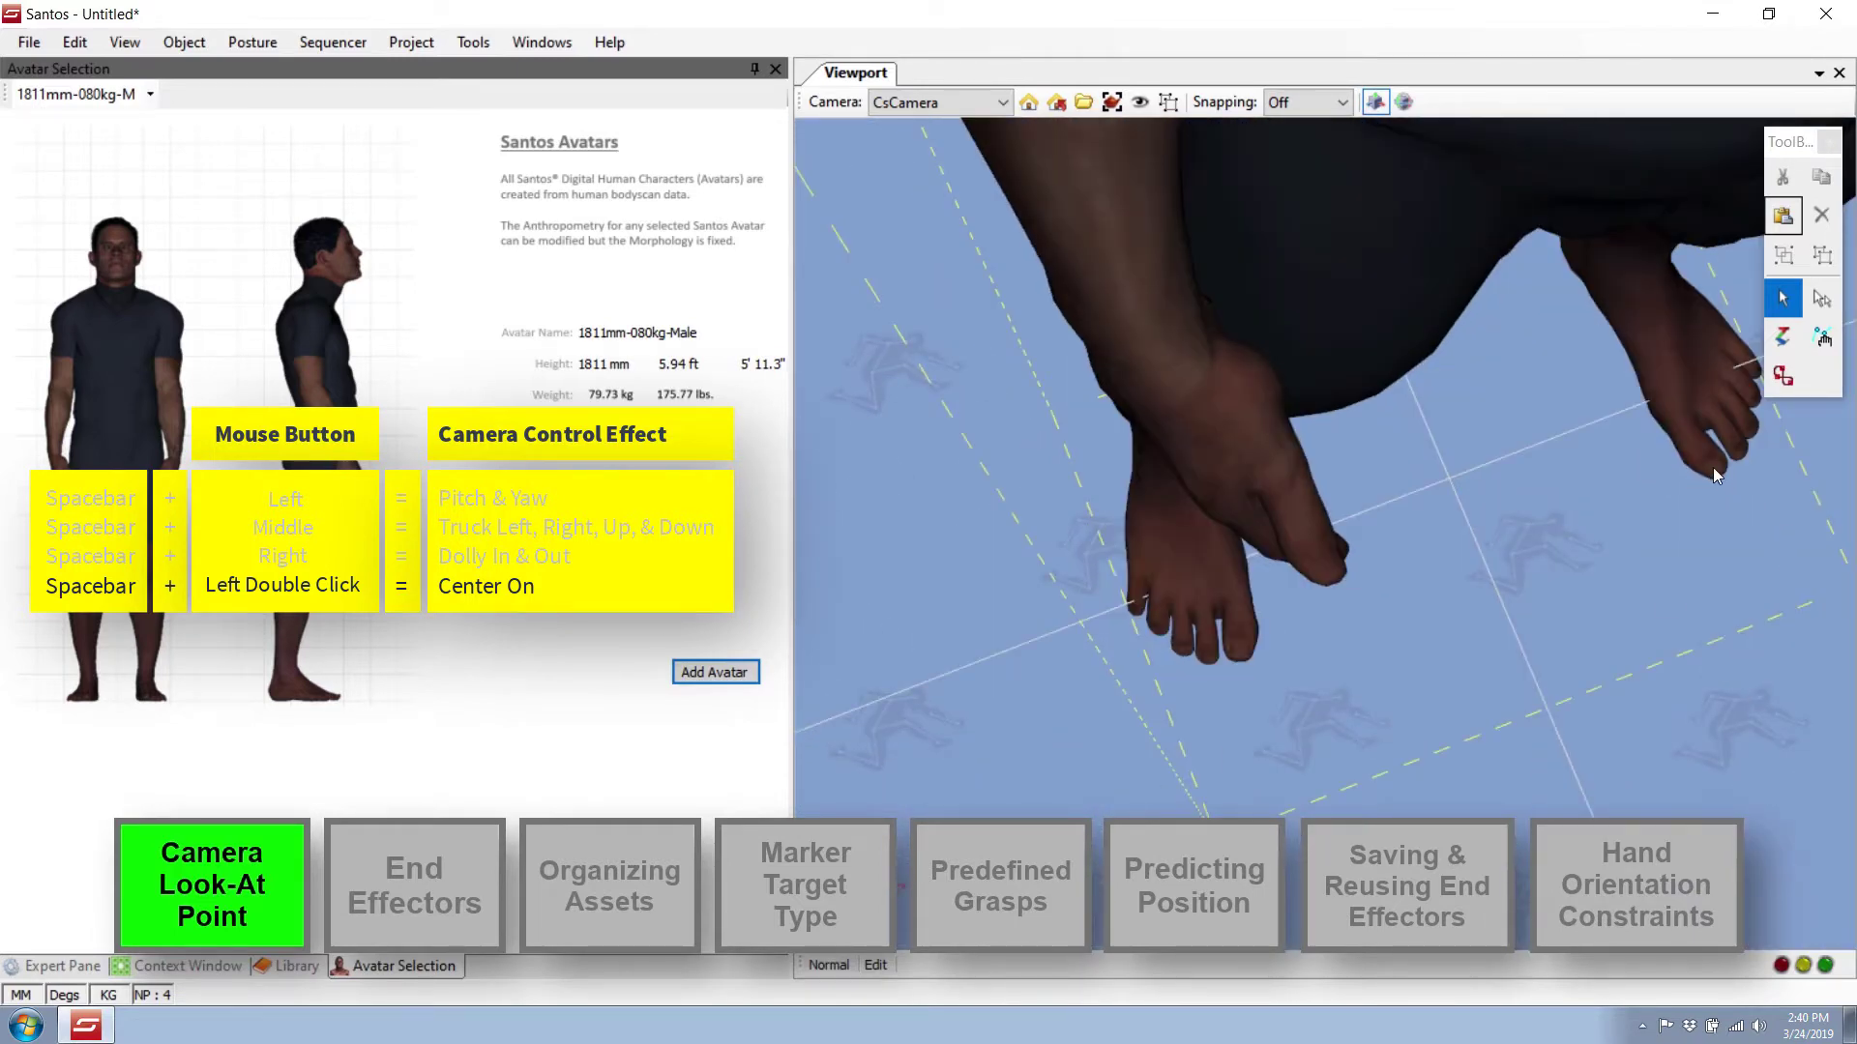
Frame the full standing avatar from hand to legs, then show the Expert Pane object tree.
left_click_drag(1714, 467, 1390, 359)
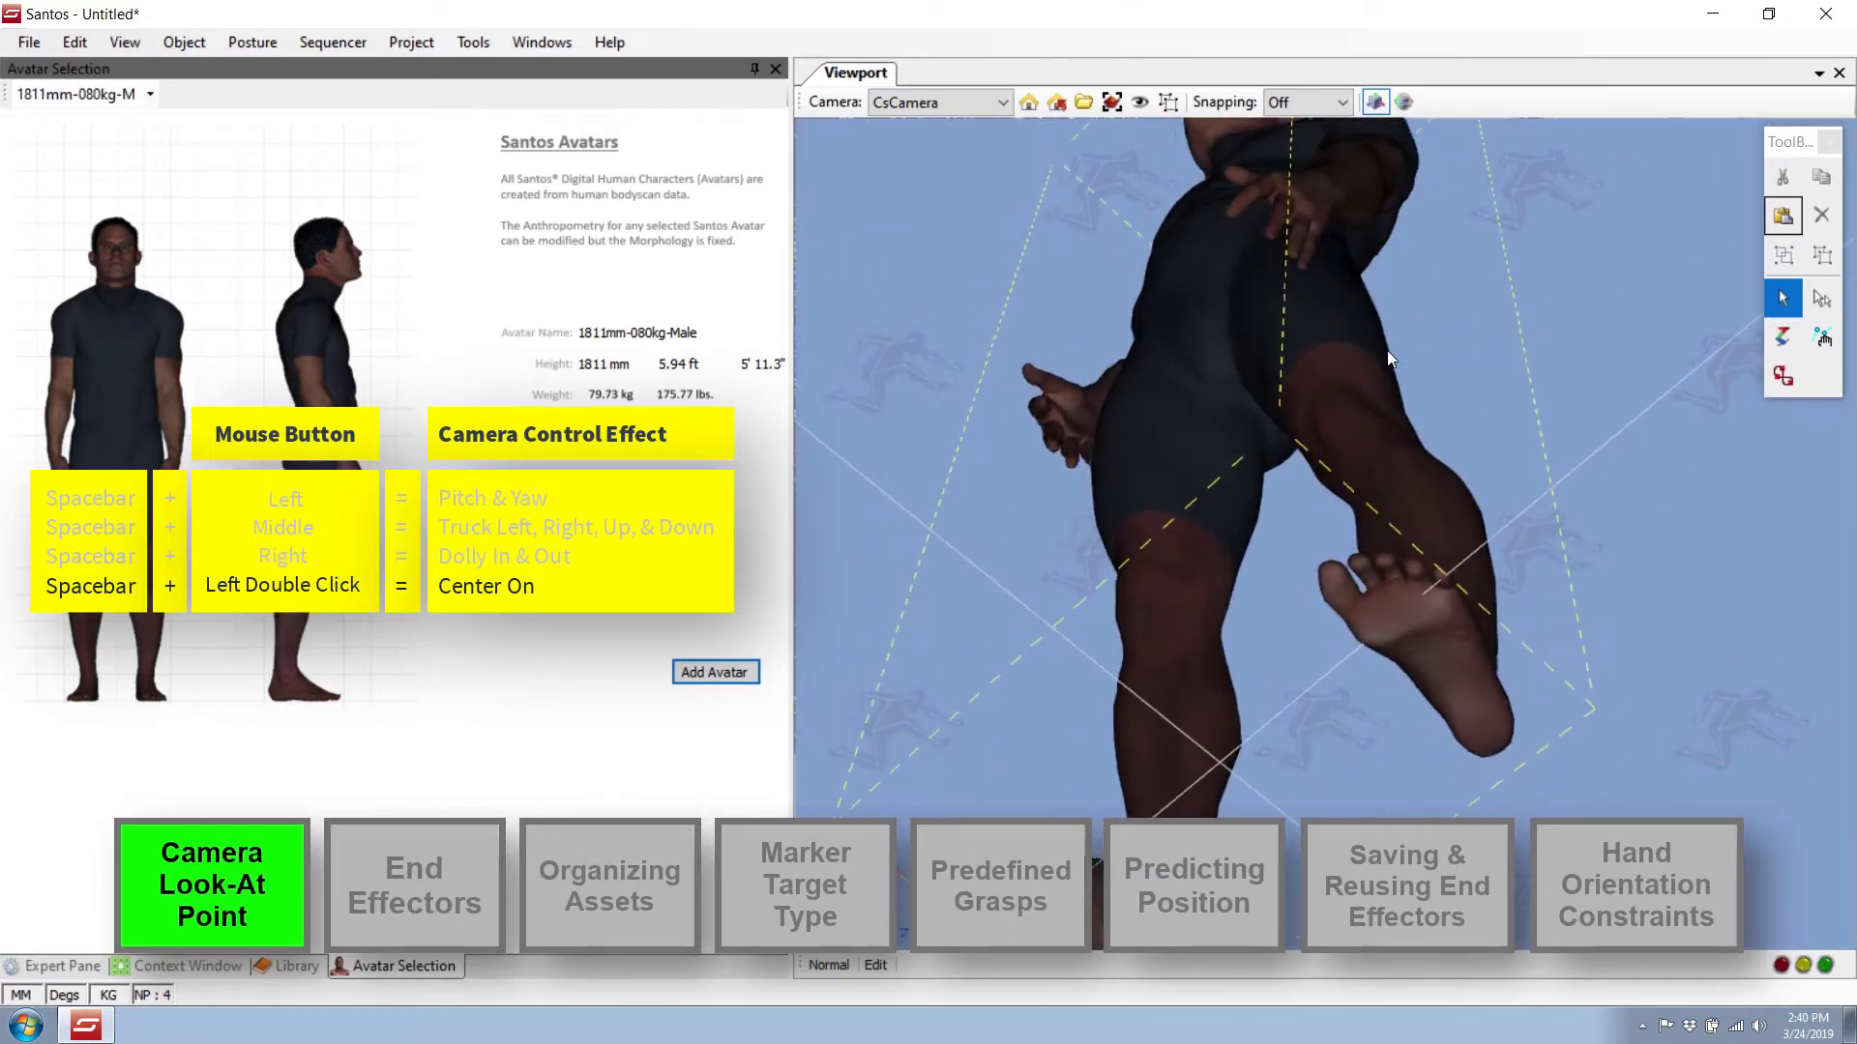
double_click(1031, 373)
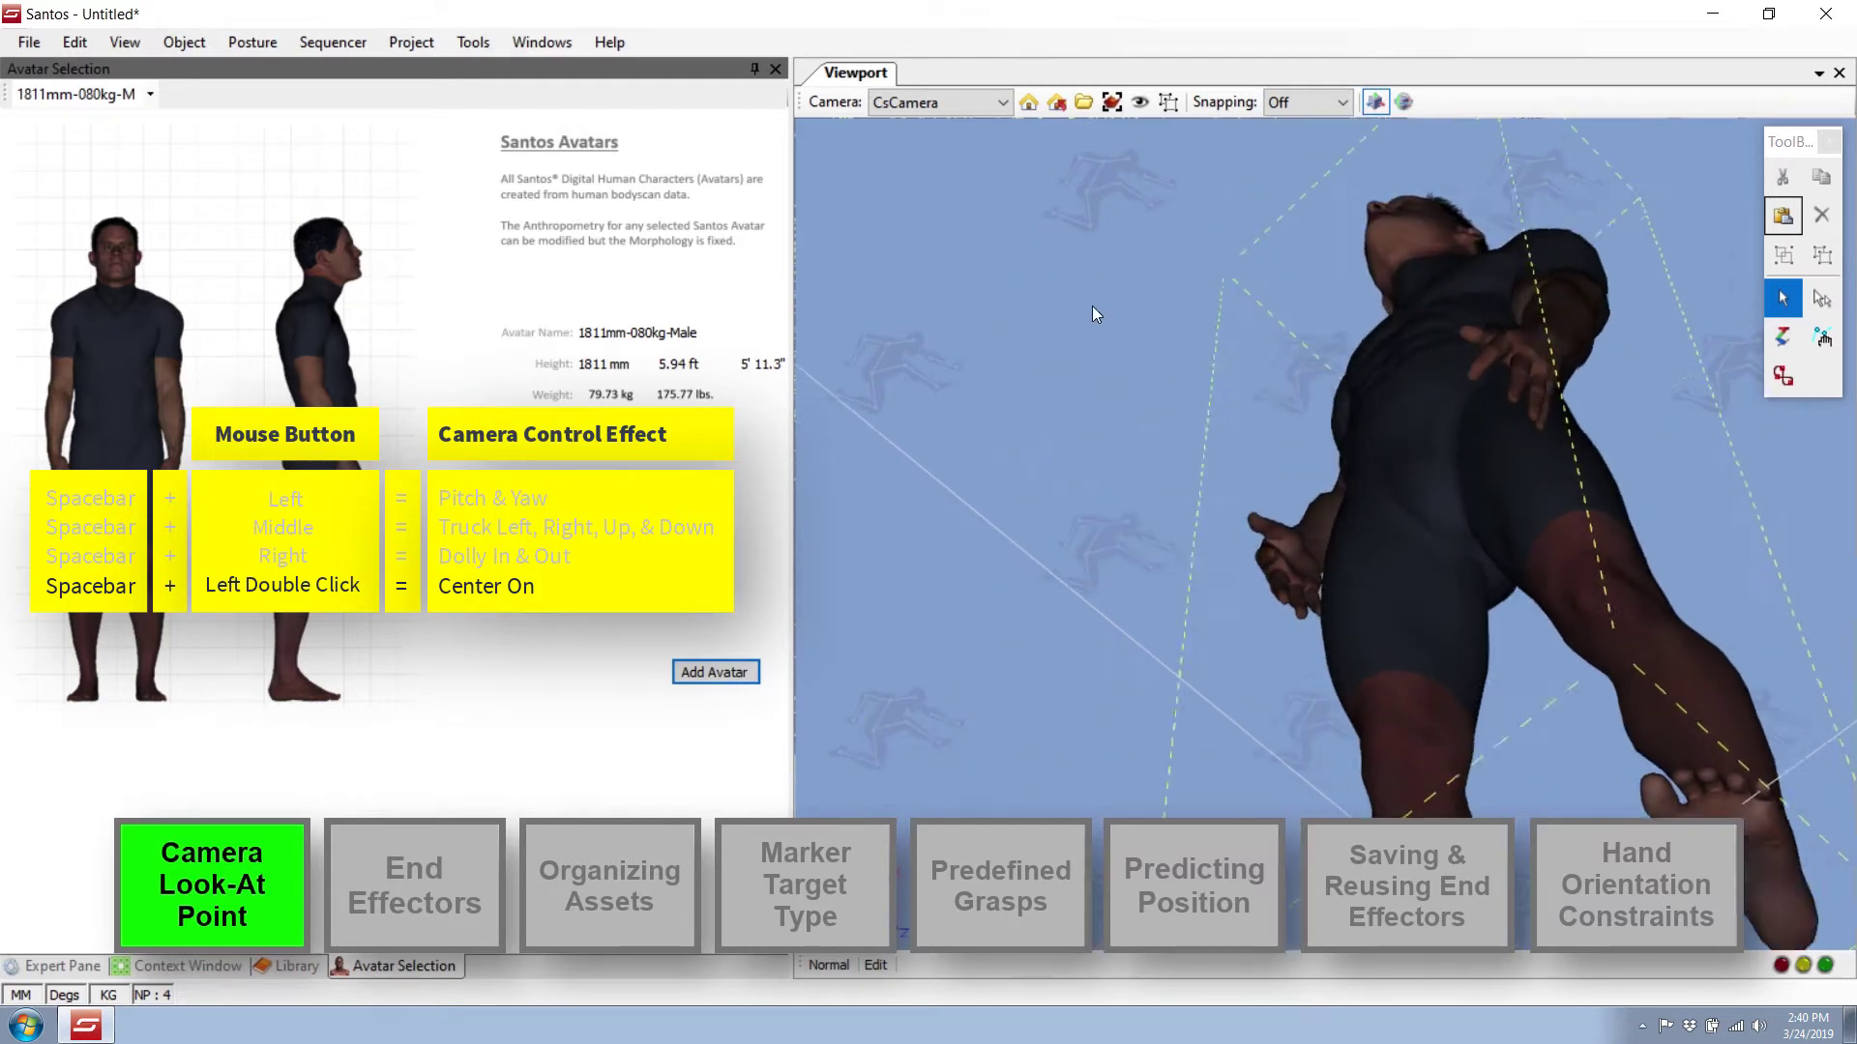
right_click_drag(1093, 305, 1101, 406)
left_click_drag(1101, 406, 1323, 385)
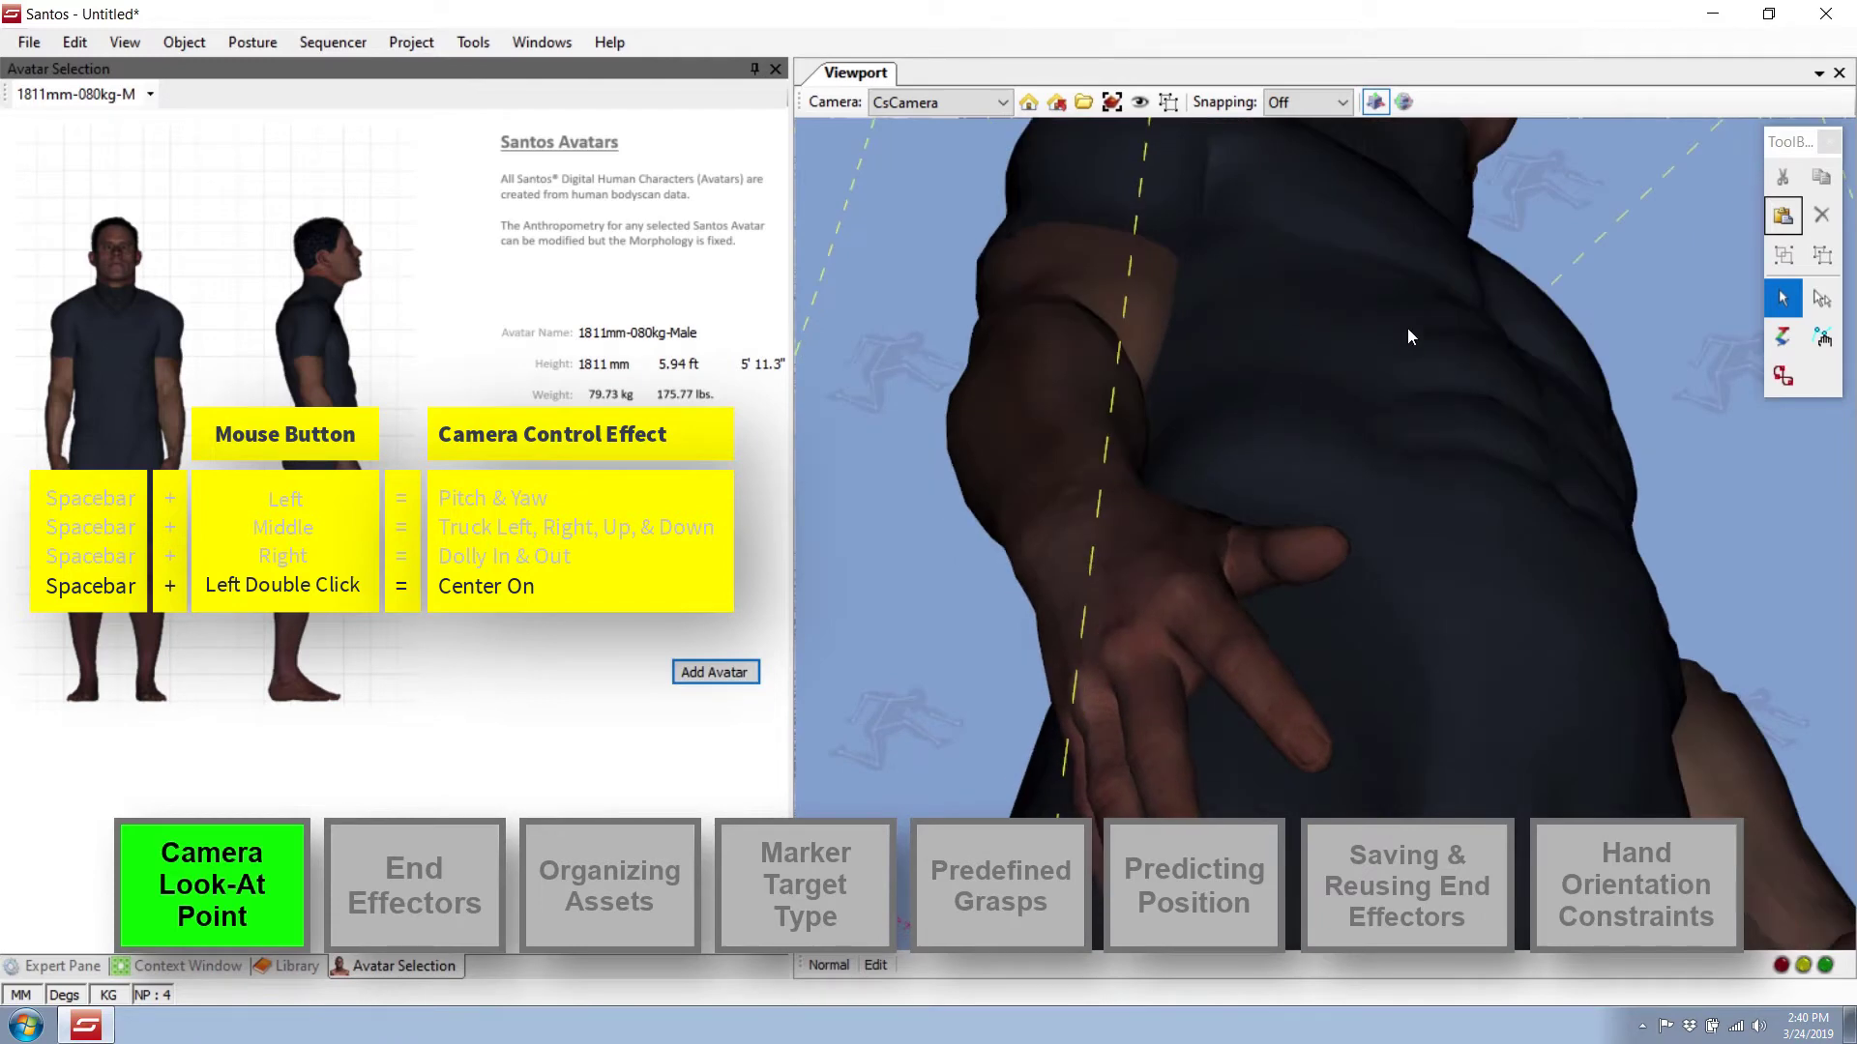
double_click(1499, 371)
right_click_drag(1507, 363, 1474, 271)
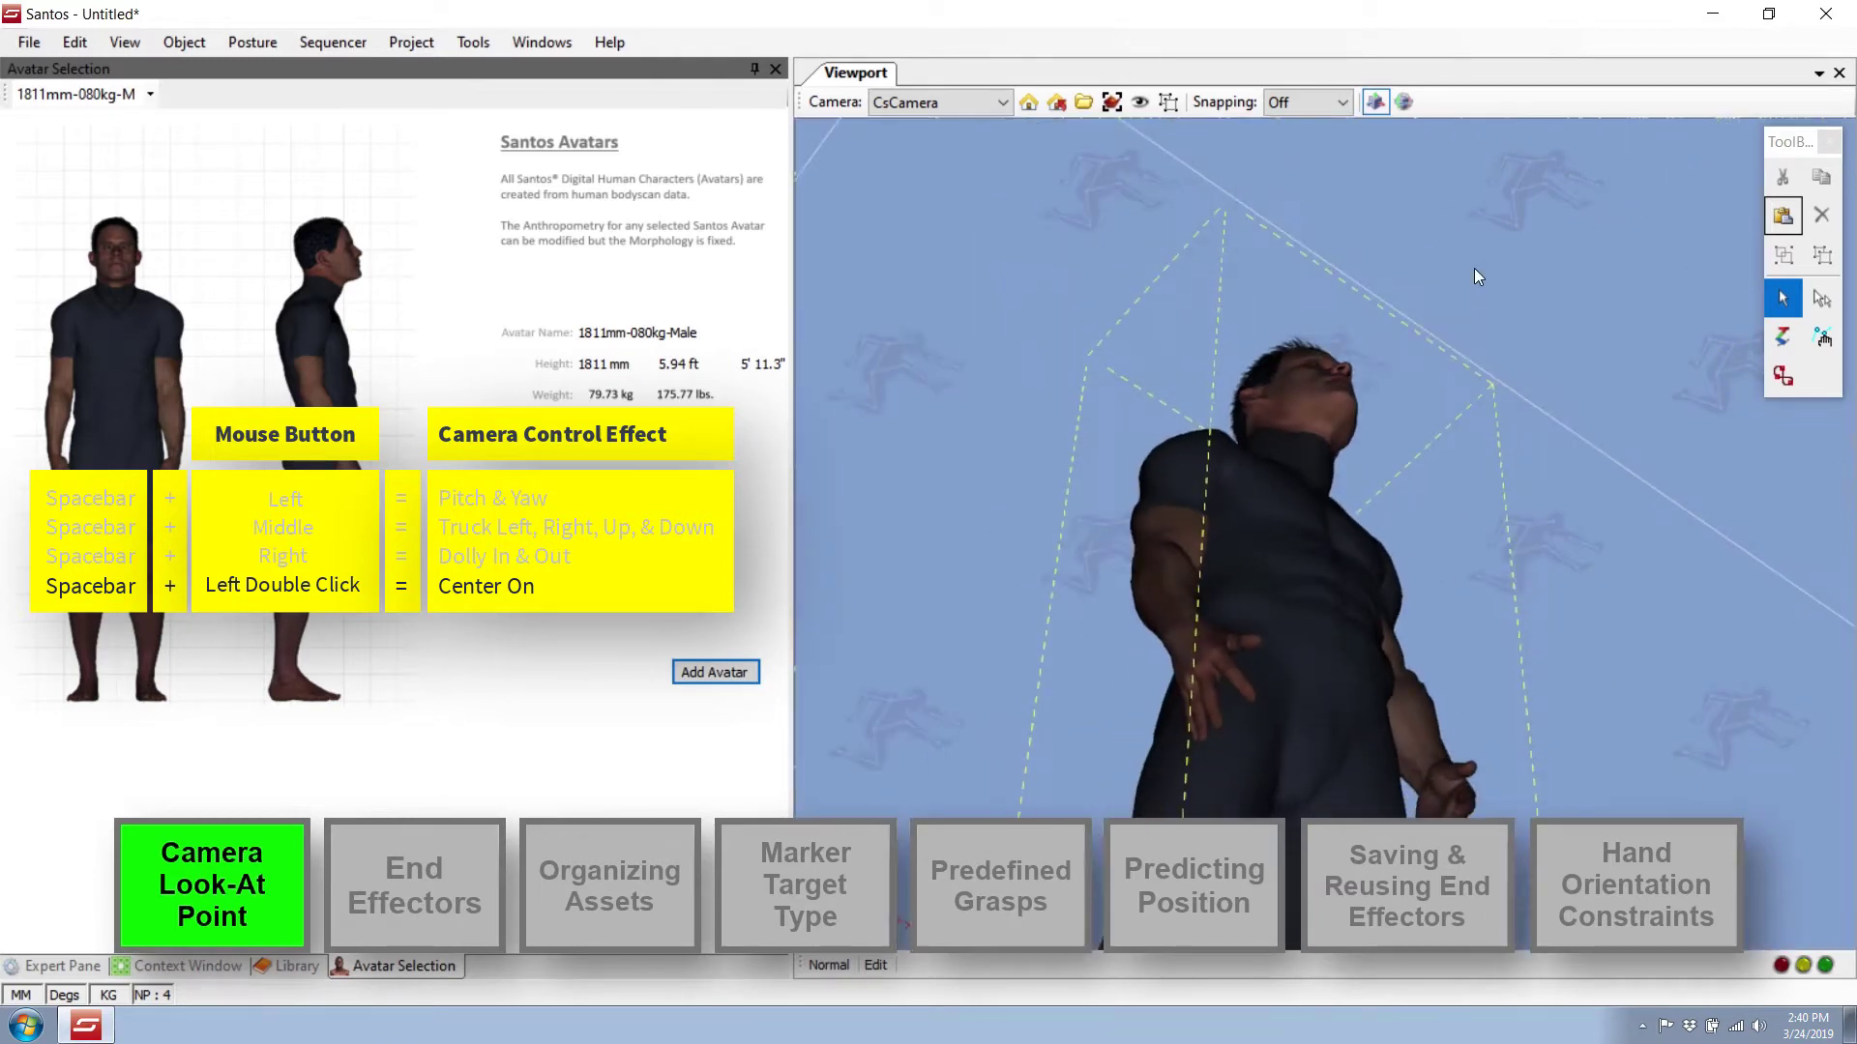
left_click_drag(1474, 270, 1346, 591)
right_click_drag(1346, 591, 1346, 574)
middle_click_drag(1346, 575, 1316, 515)
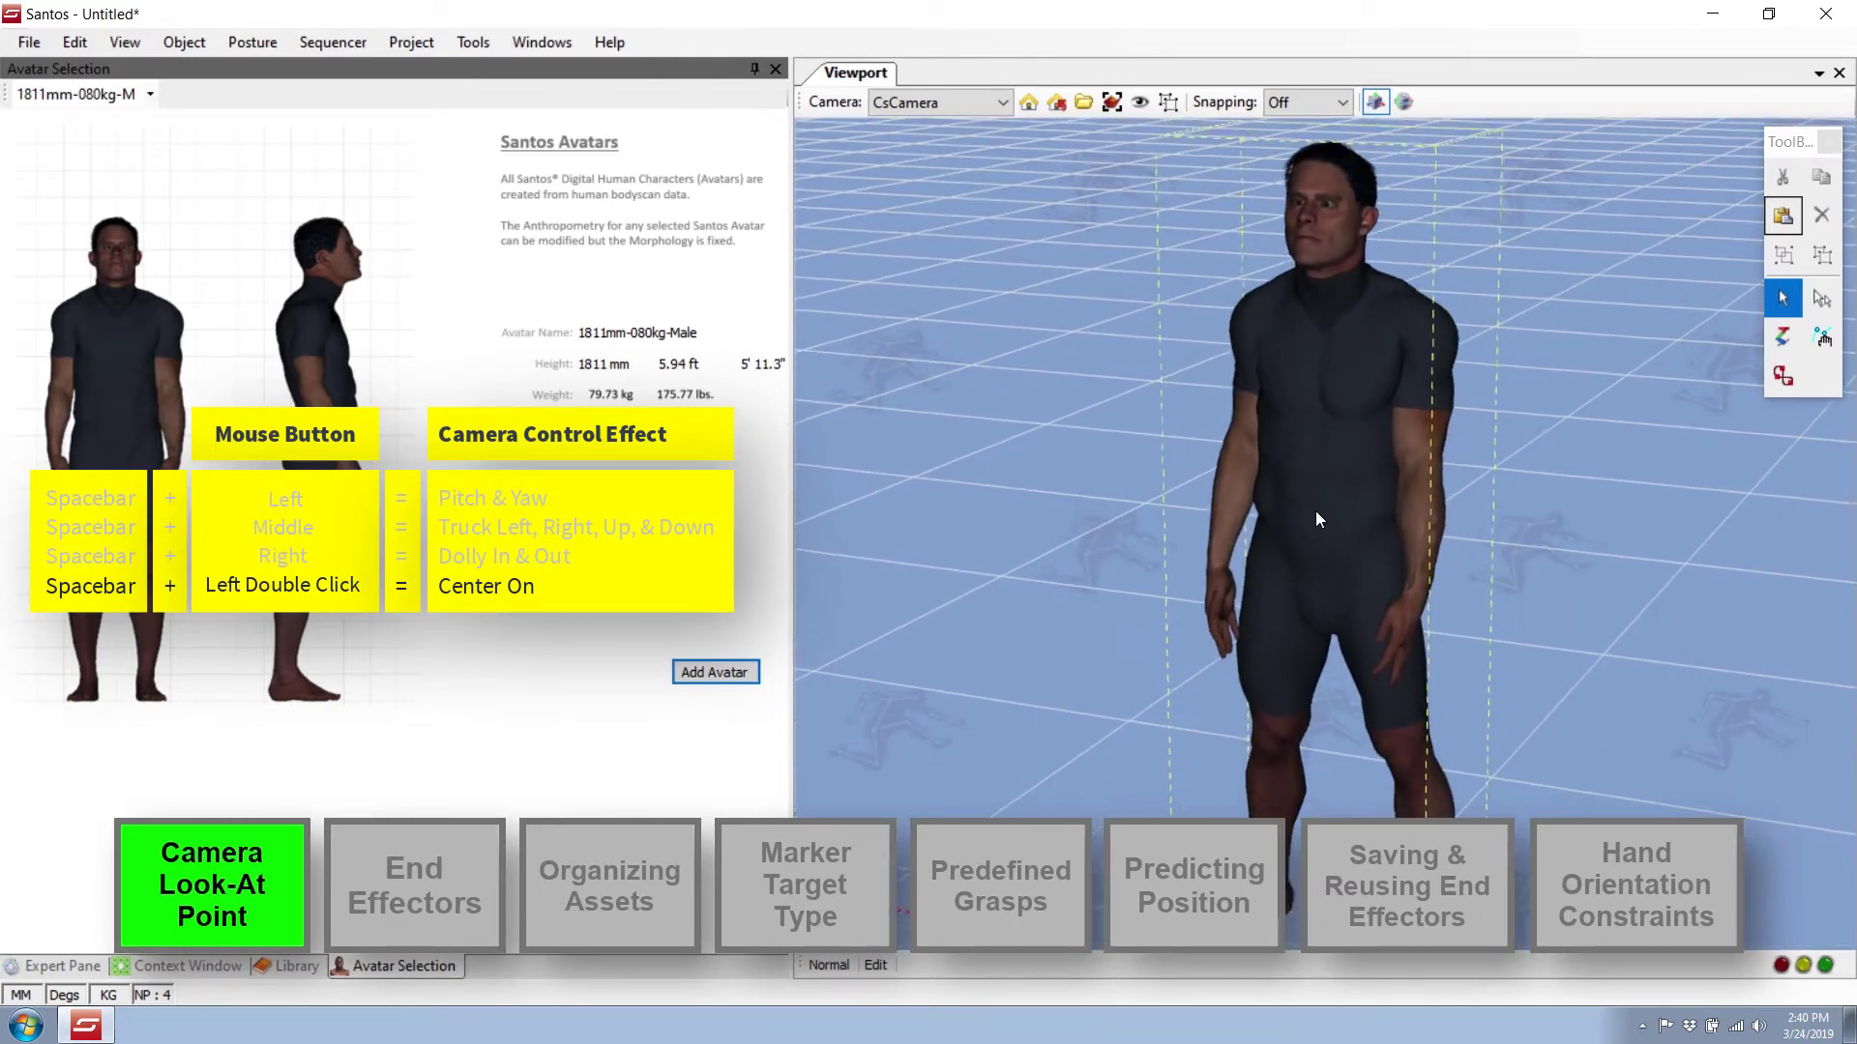
mouse_move(1316, 514)
right_mouse_down()
mouse_move(1318, 569)
mouse_move(1316, 530)
mouse_move(1294, 523)
right_mouse_up()
middle_click_drag(1294, 520, 1279, 520)
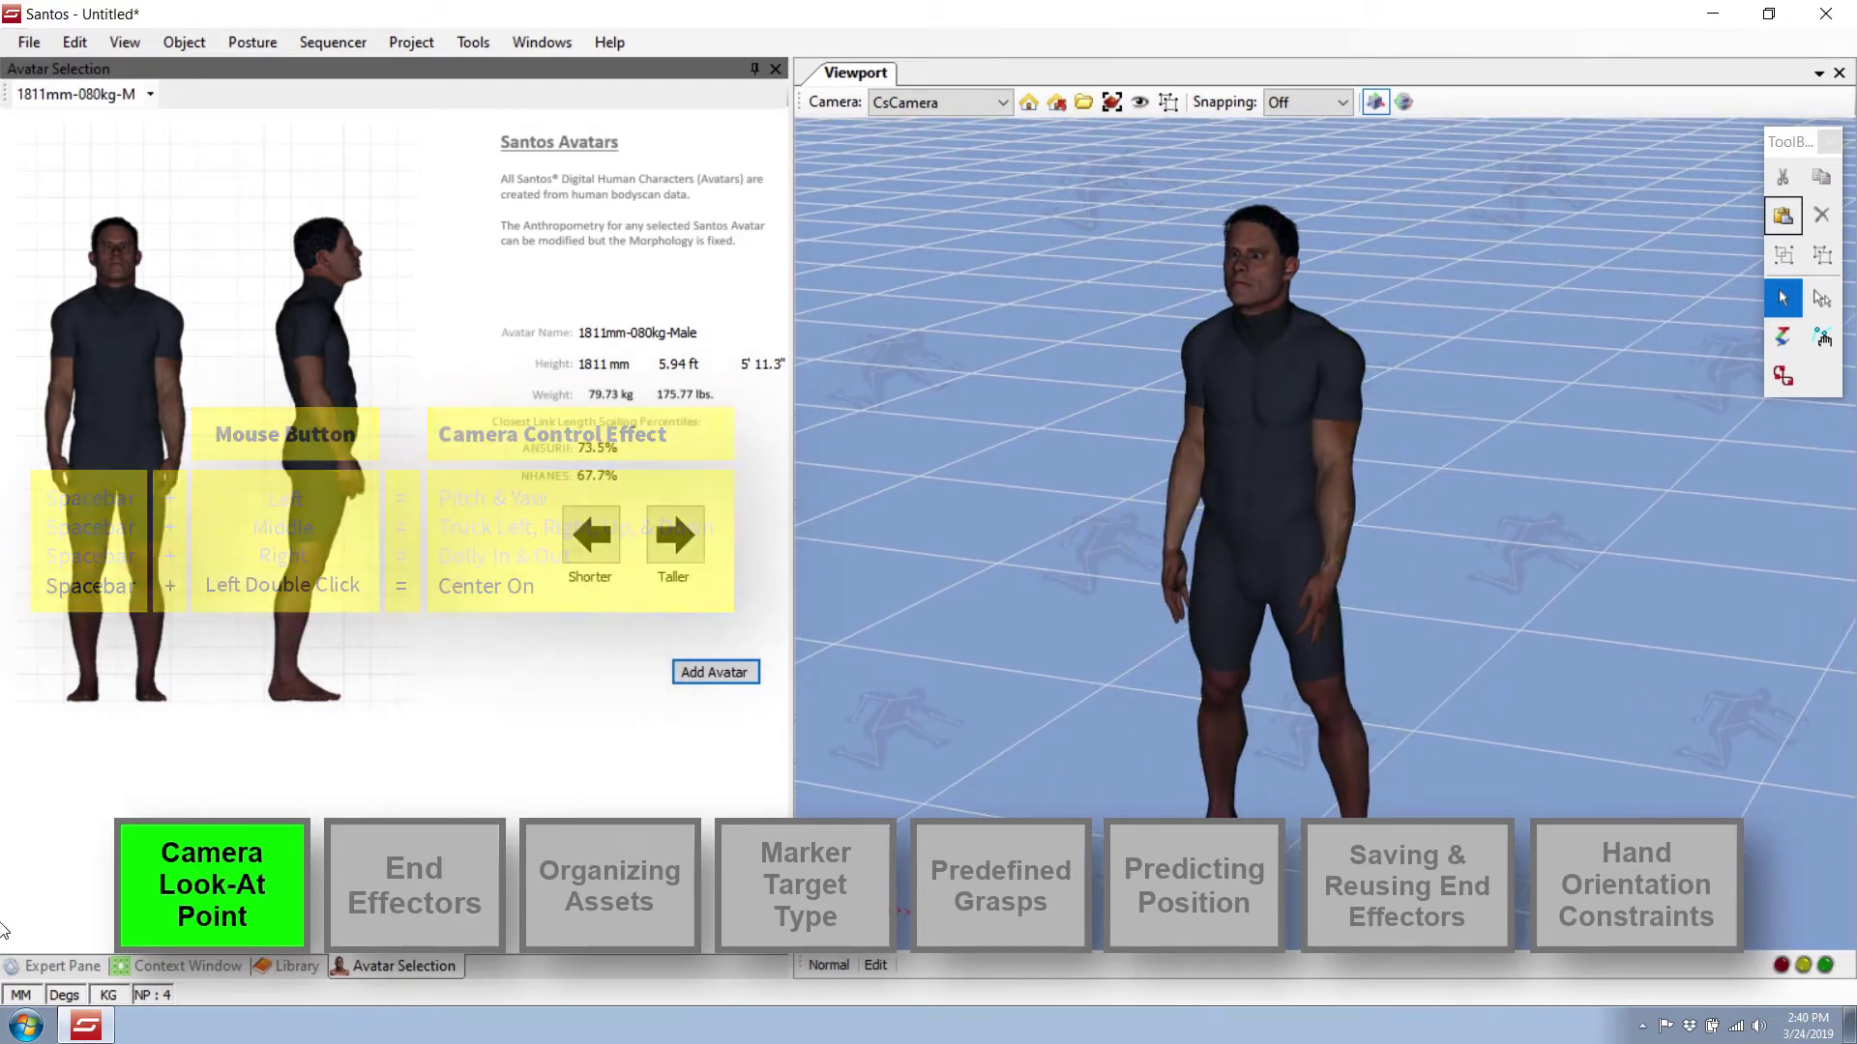
left_click(62, 966)
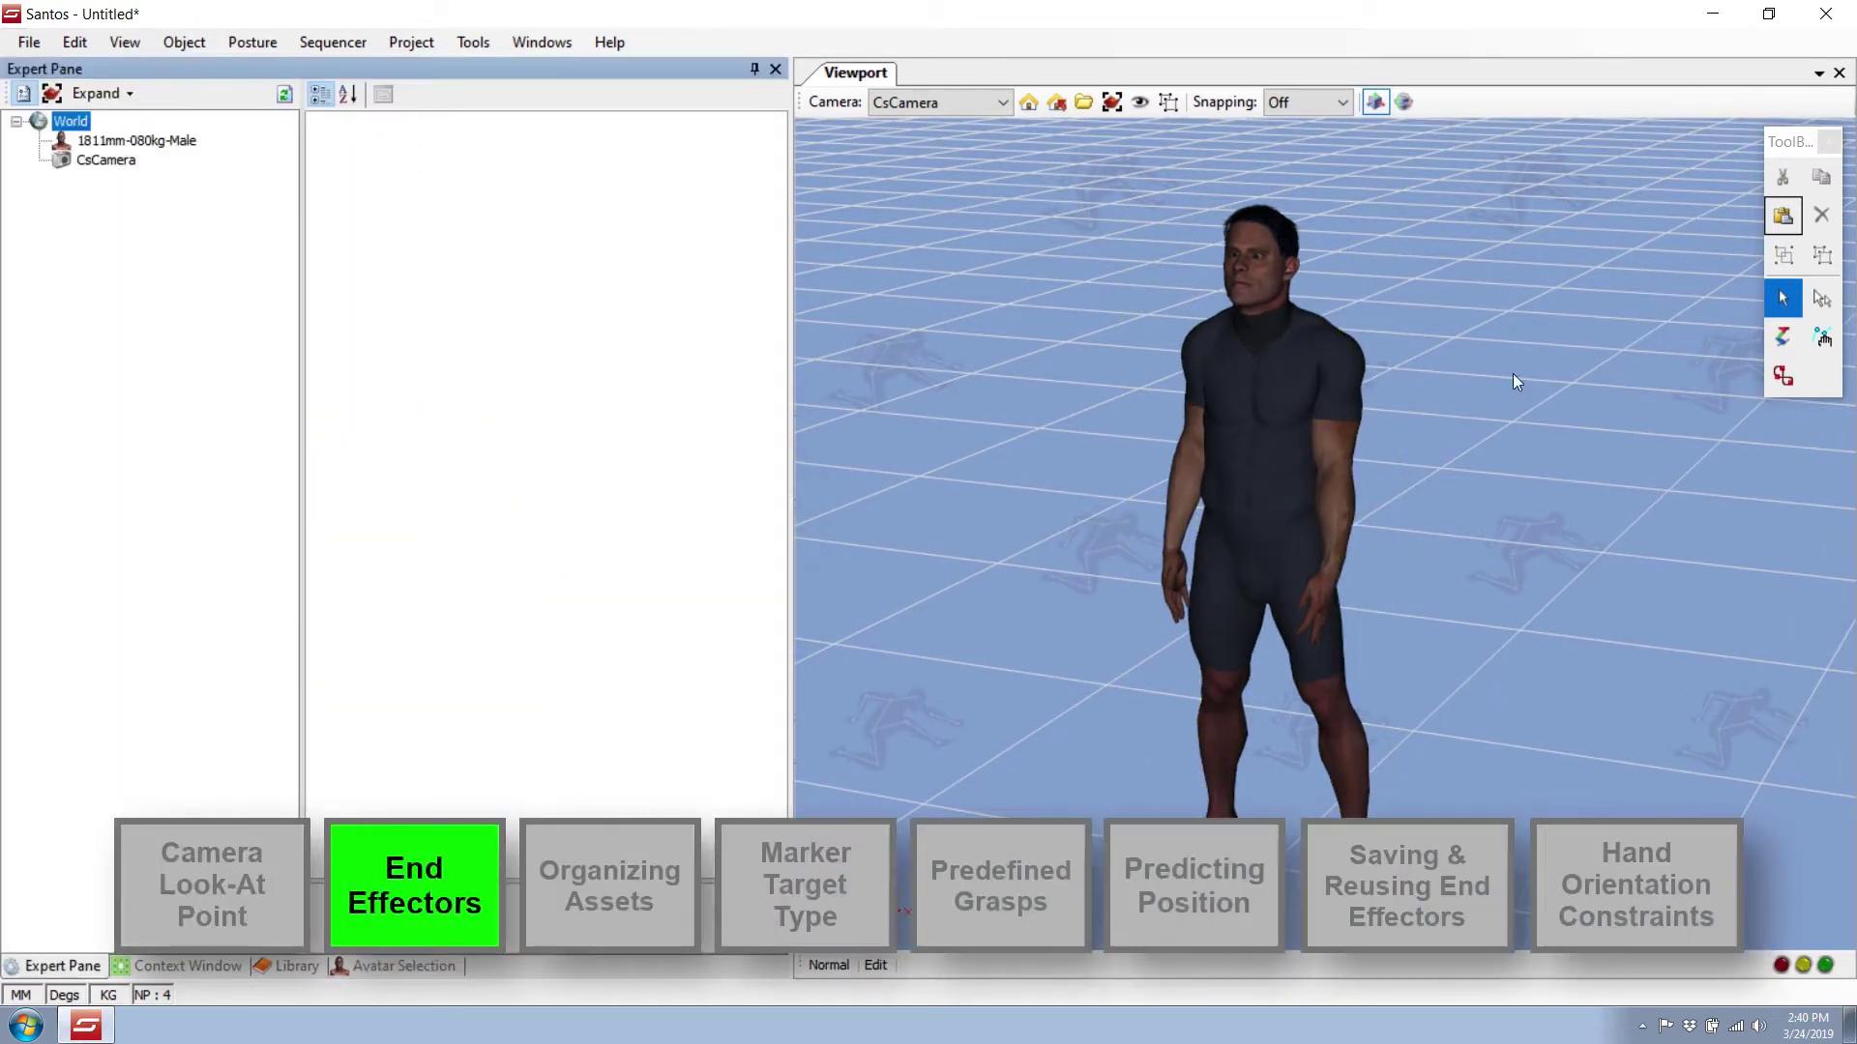
Add three end effectors on the right foot's toes, viewed from below.
left_click(1451, 642)
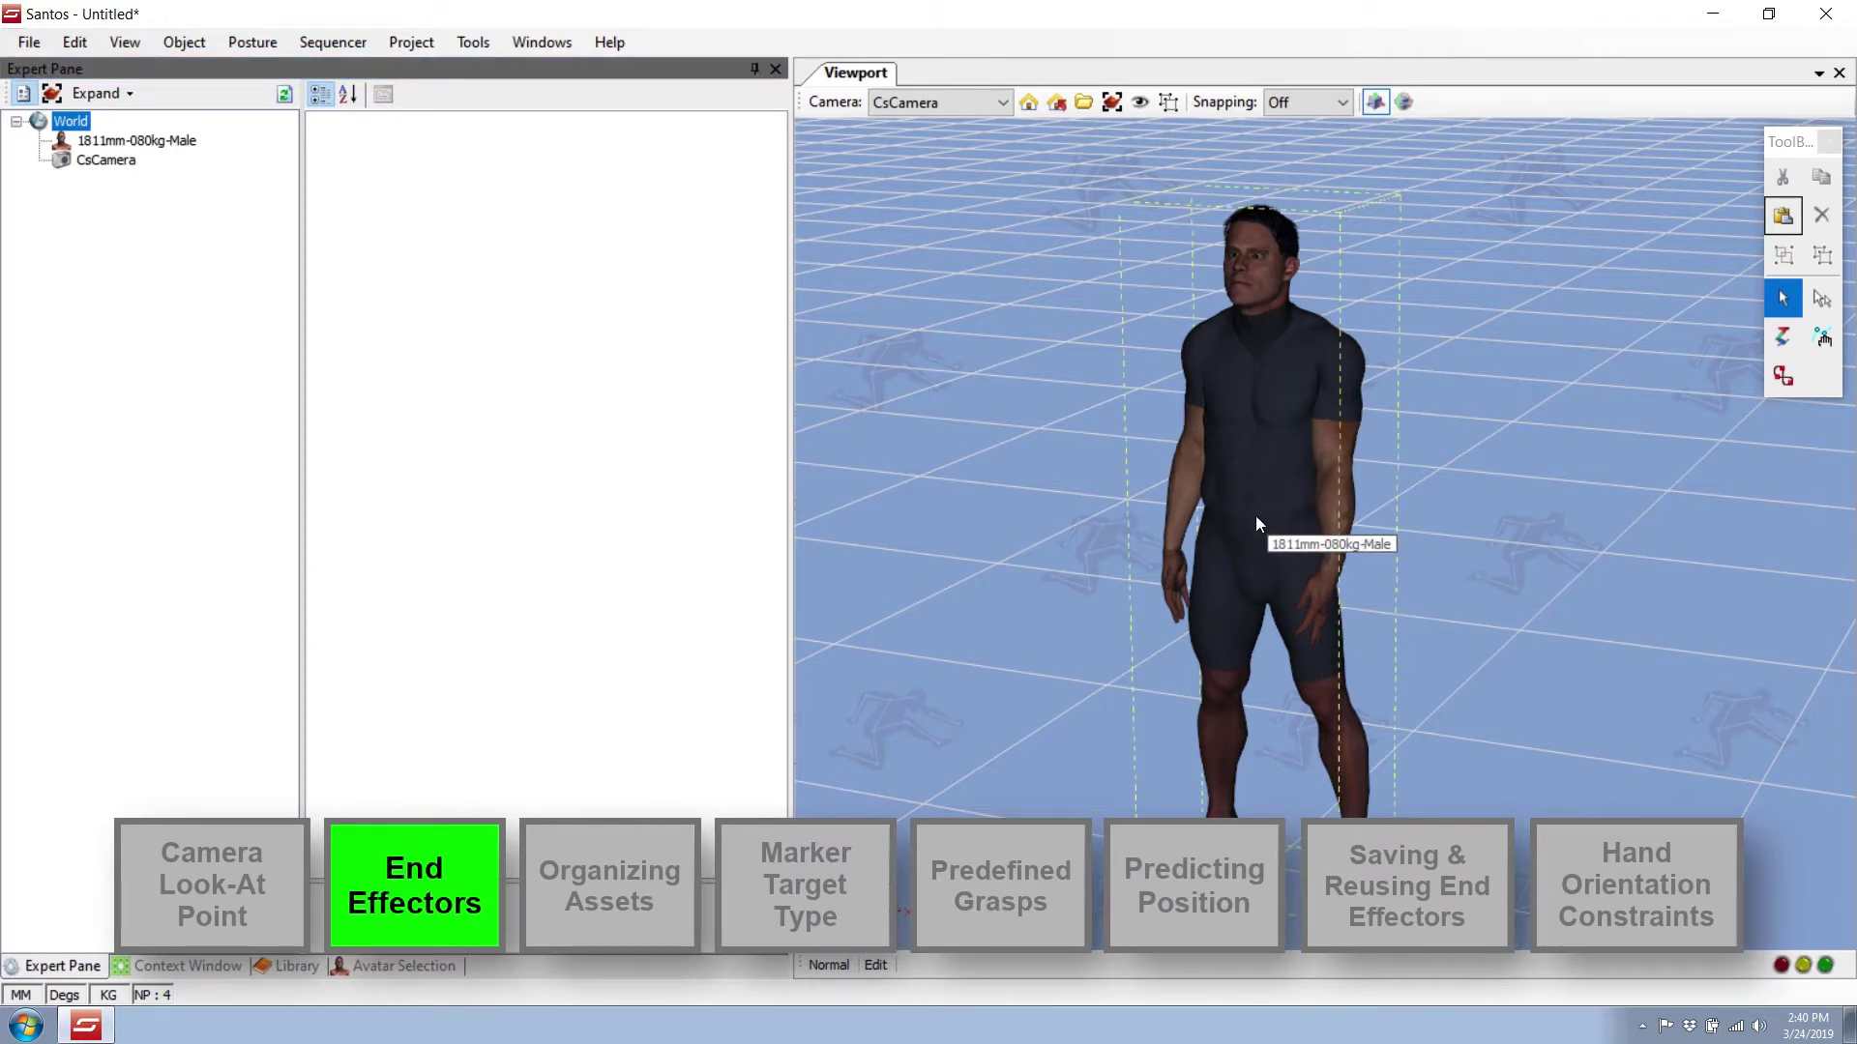
middle_click_drag(1255, 515, 1274, 549)
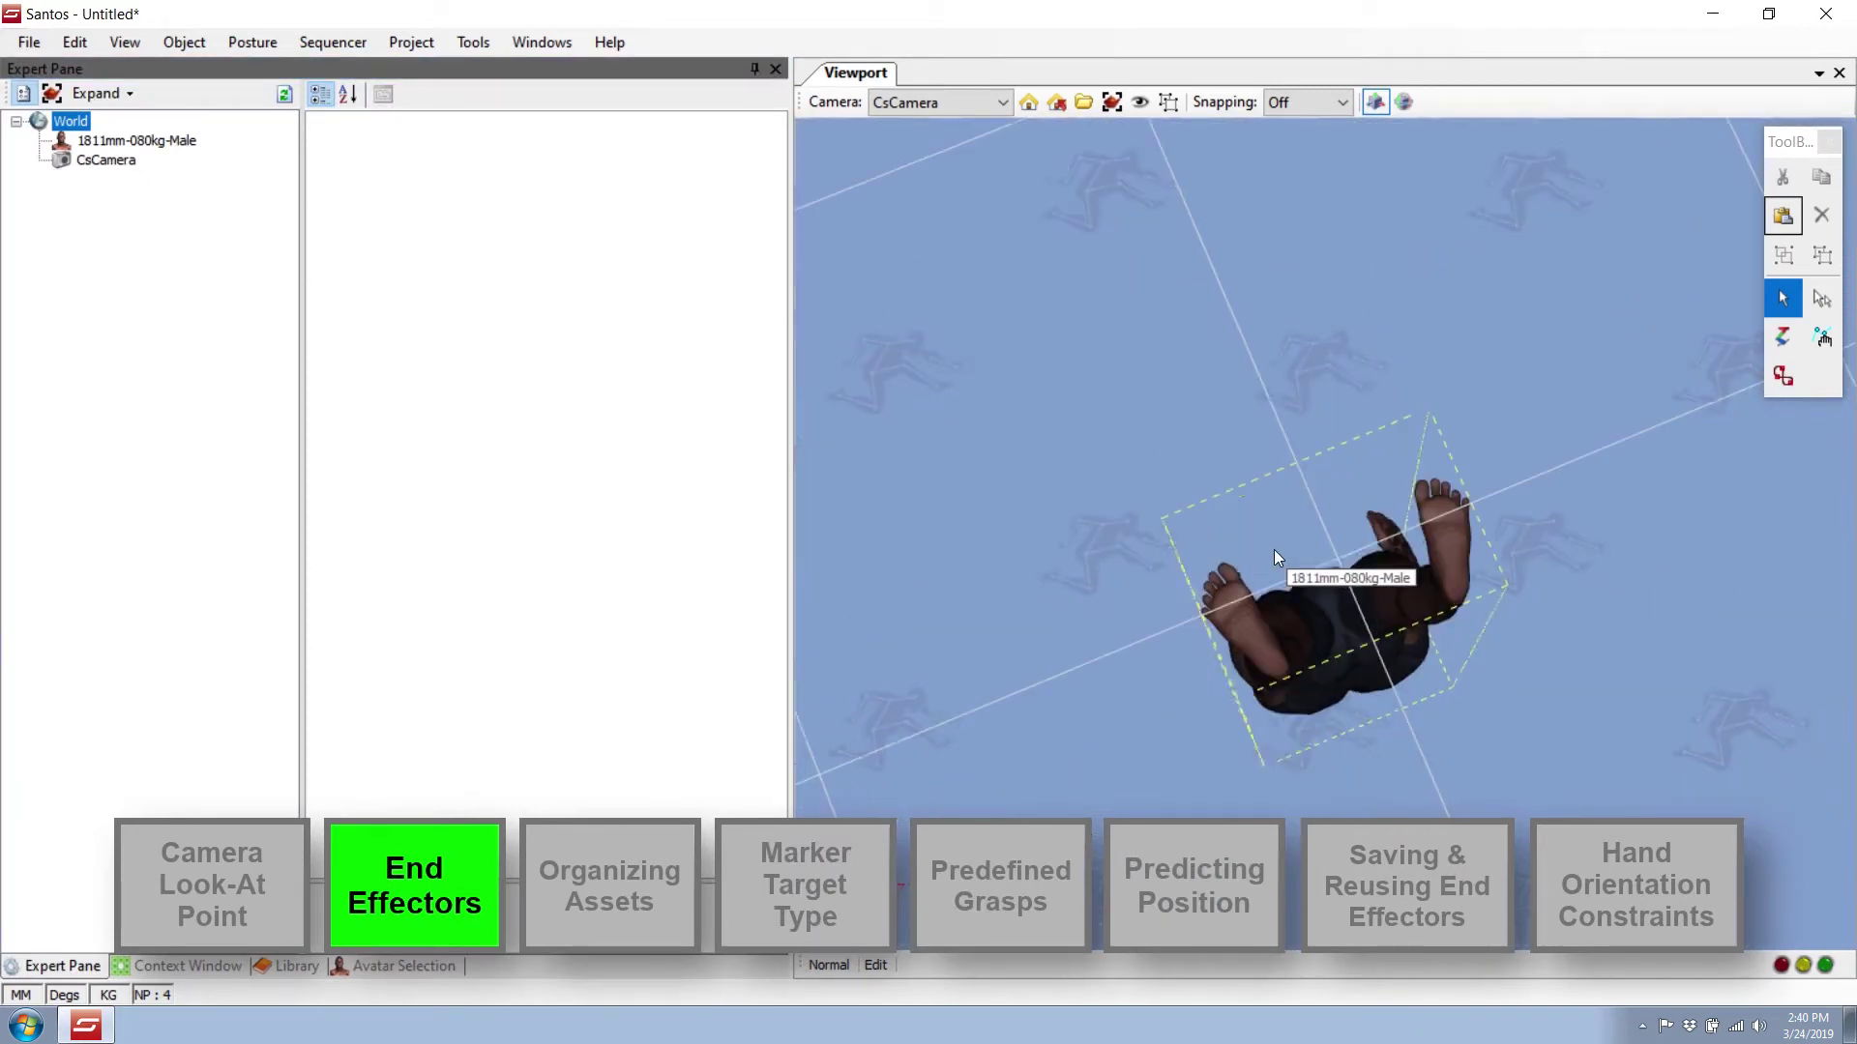
middle_click(1234, 596)
scroll(1234, 607, "up", 5)
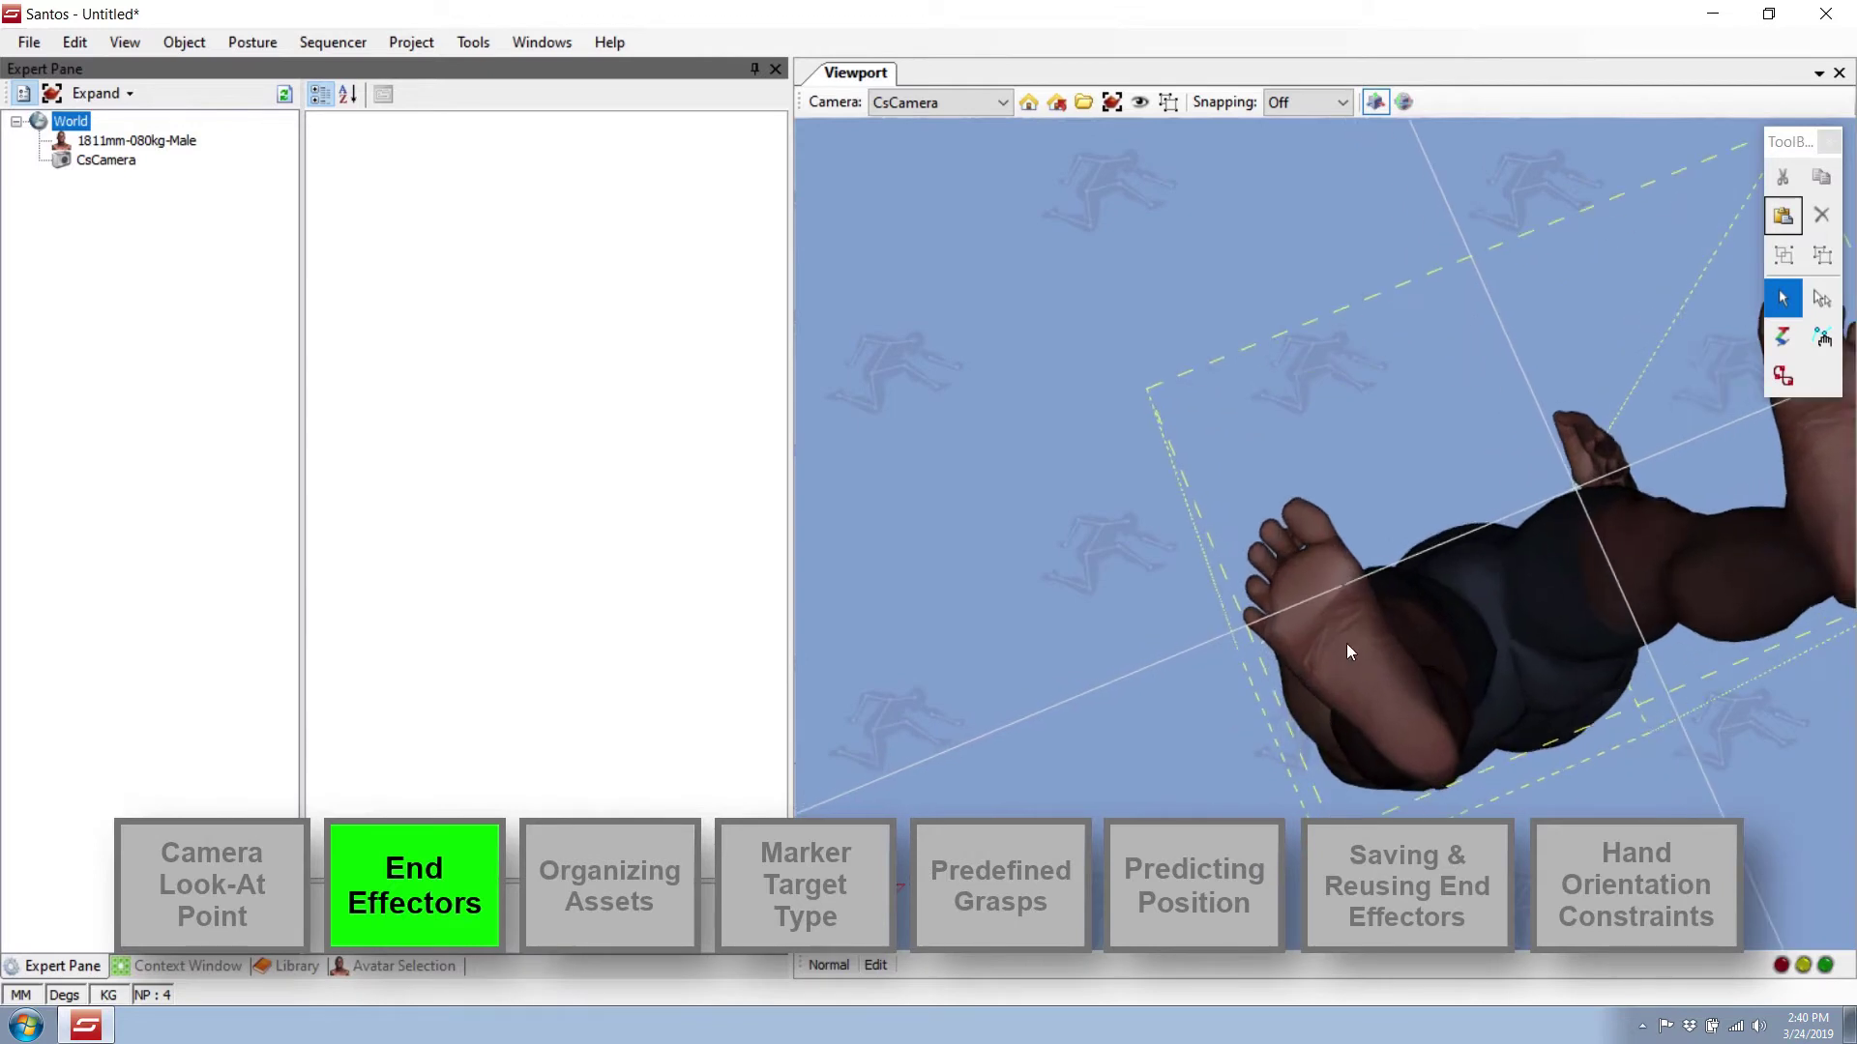
right_click(1281, 629)
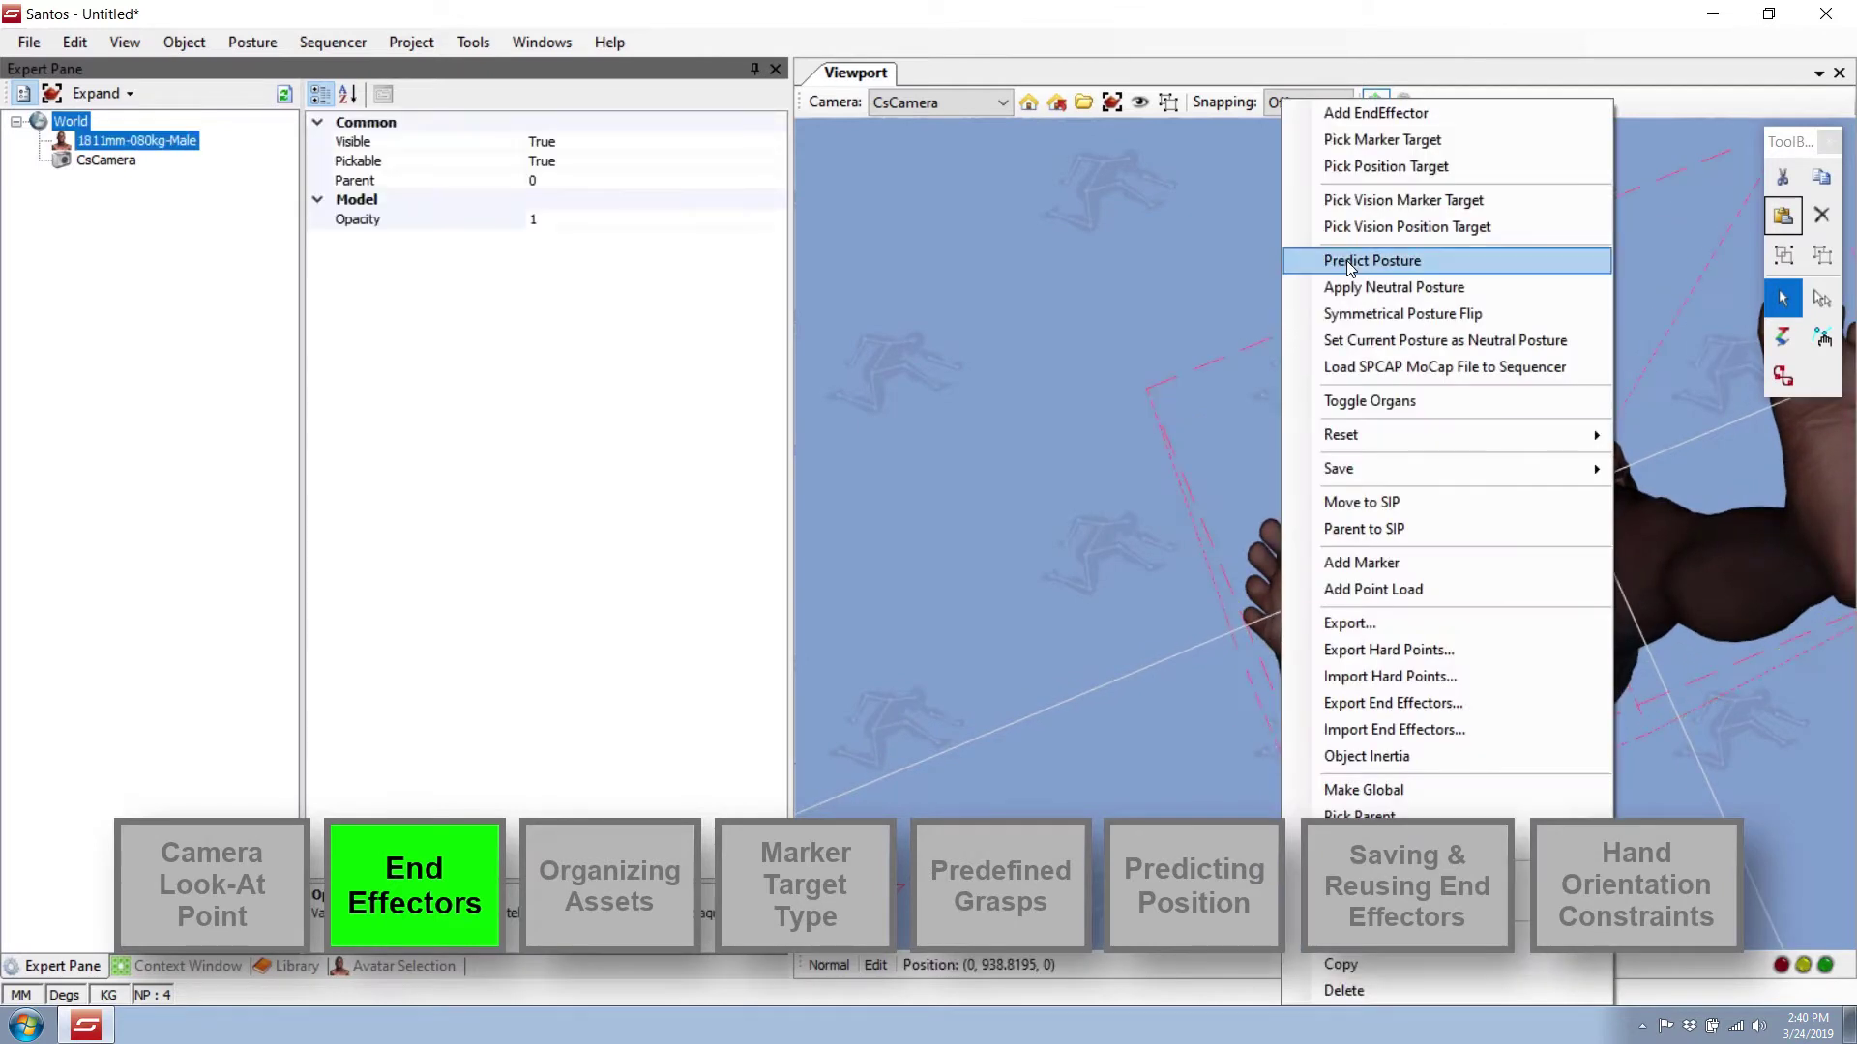
left_click(1358, 120)
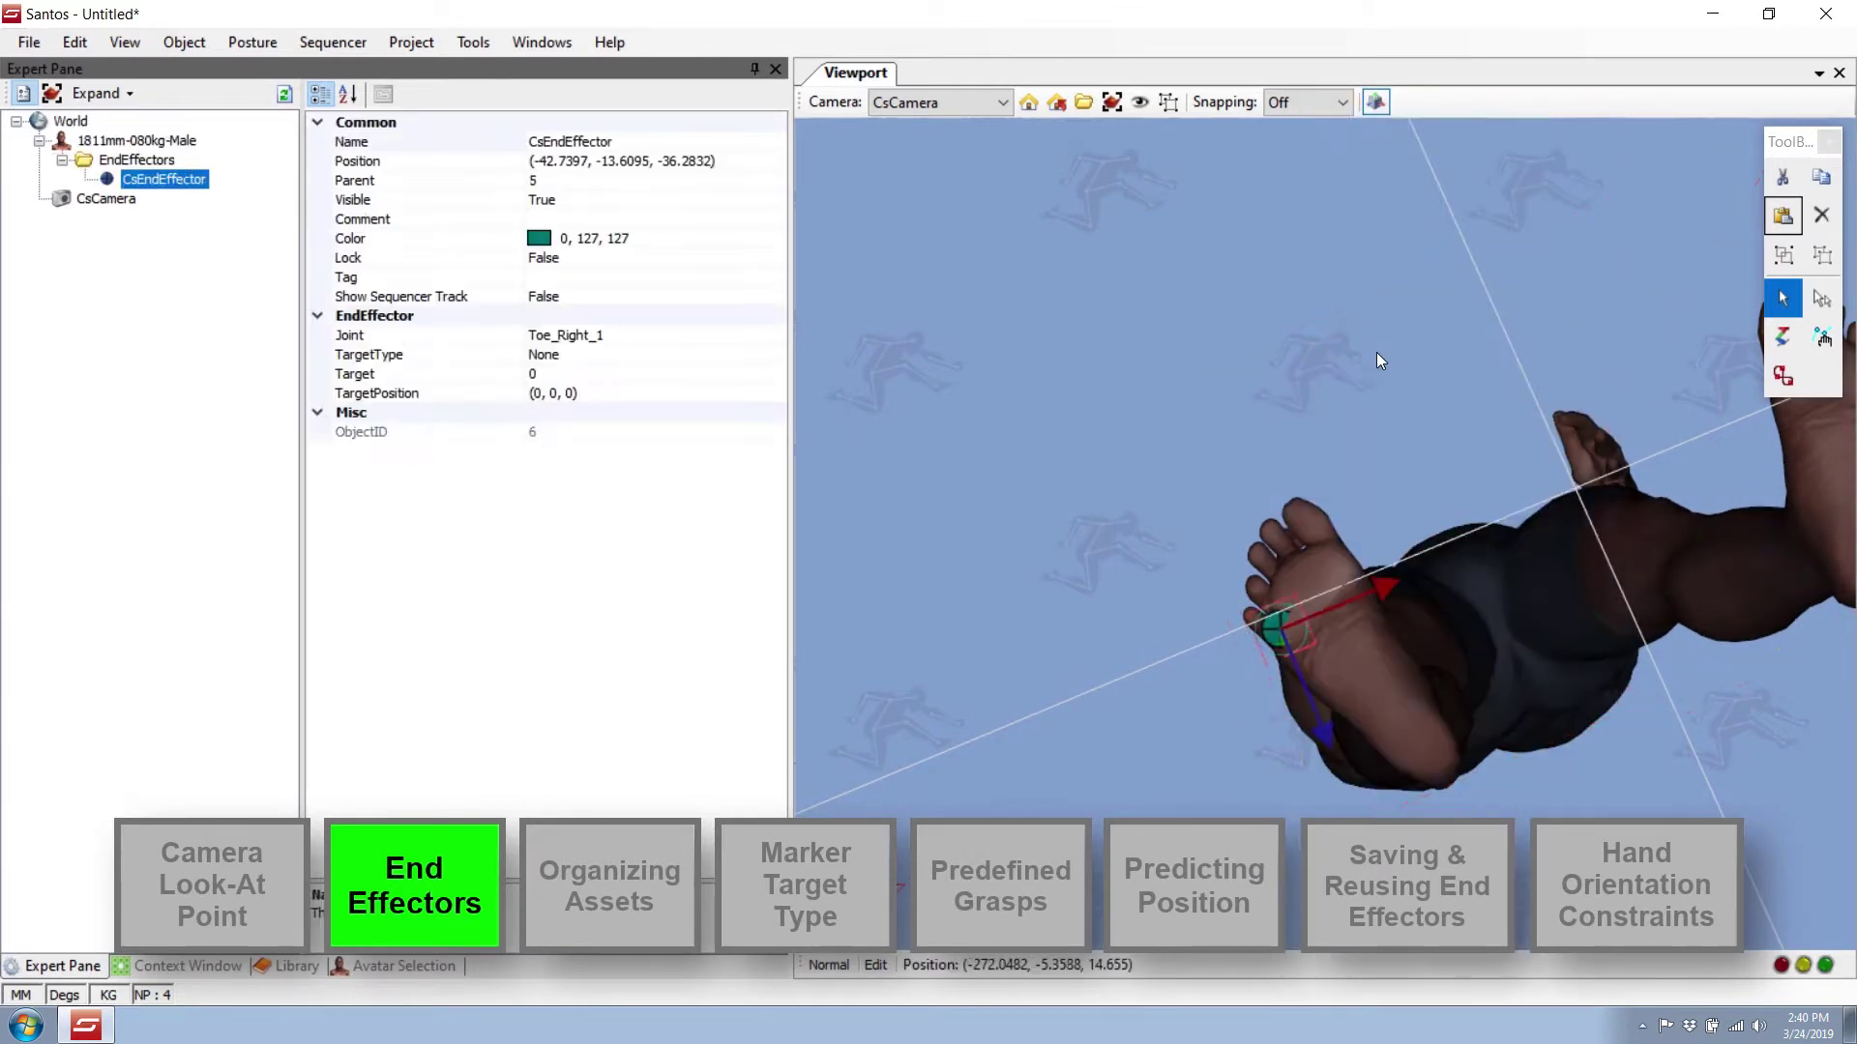
right_click(1341, 569)
left_click(1435, 113)
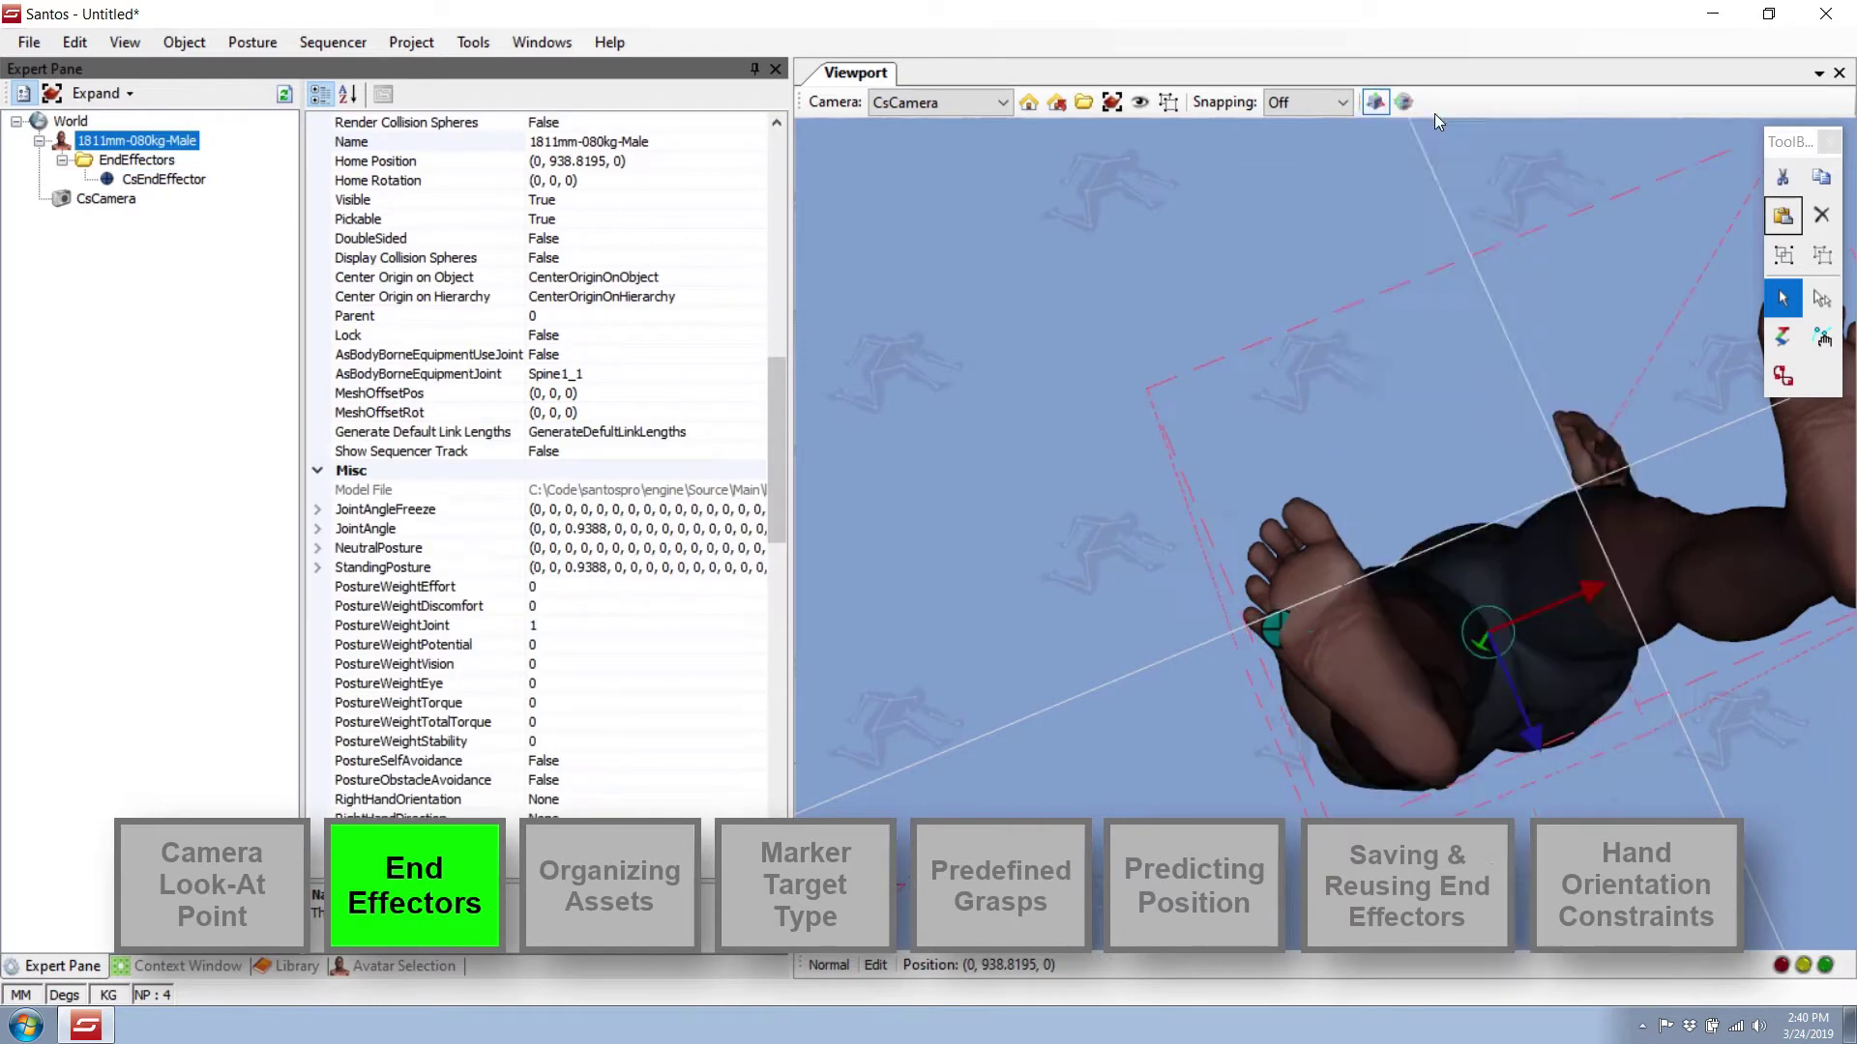
right_click(1303, 513)
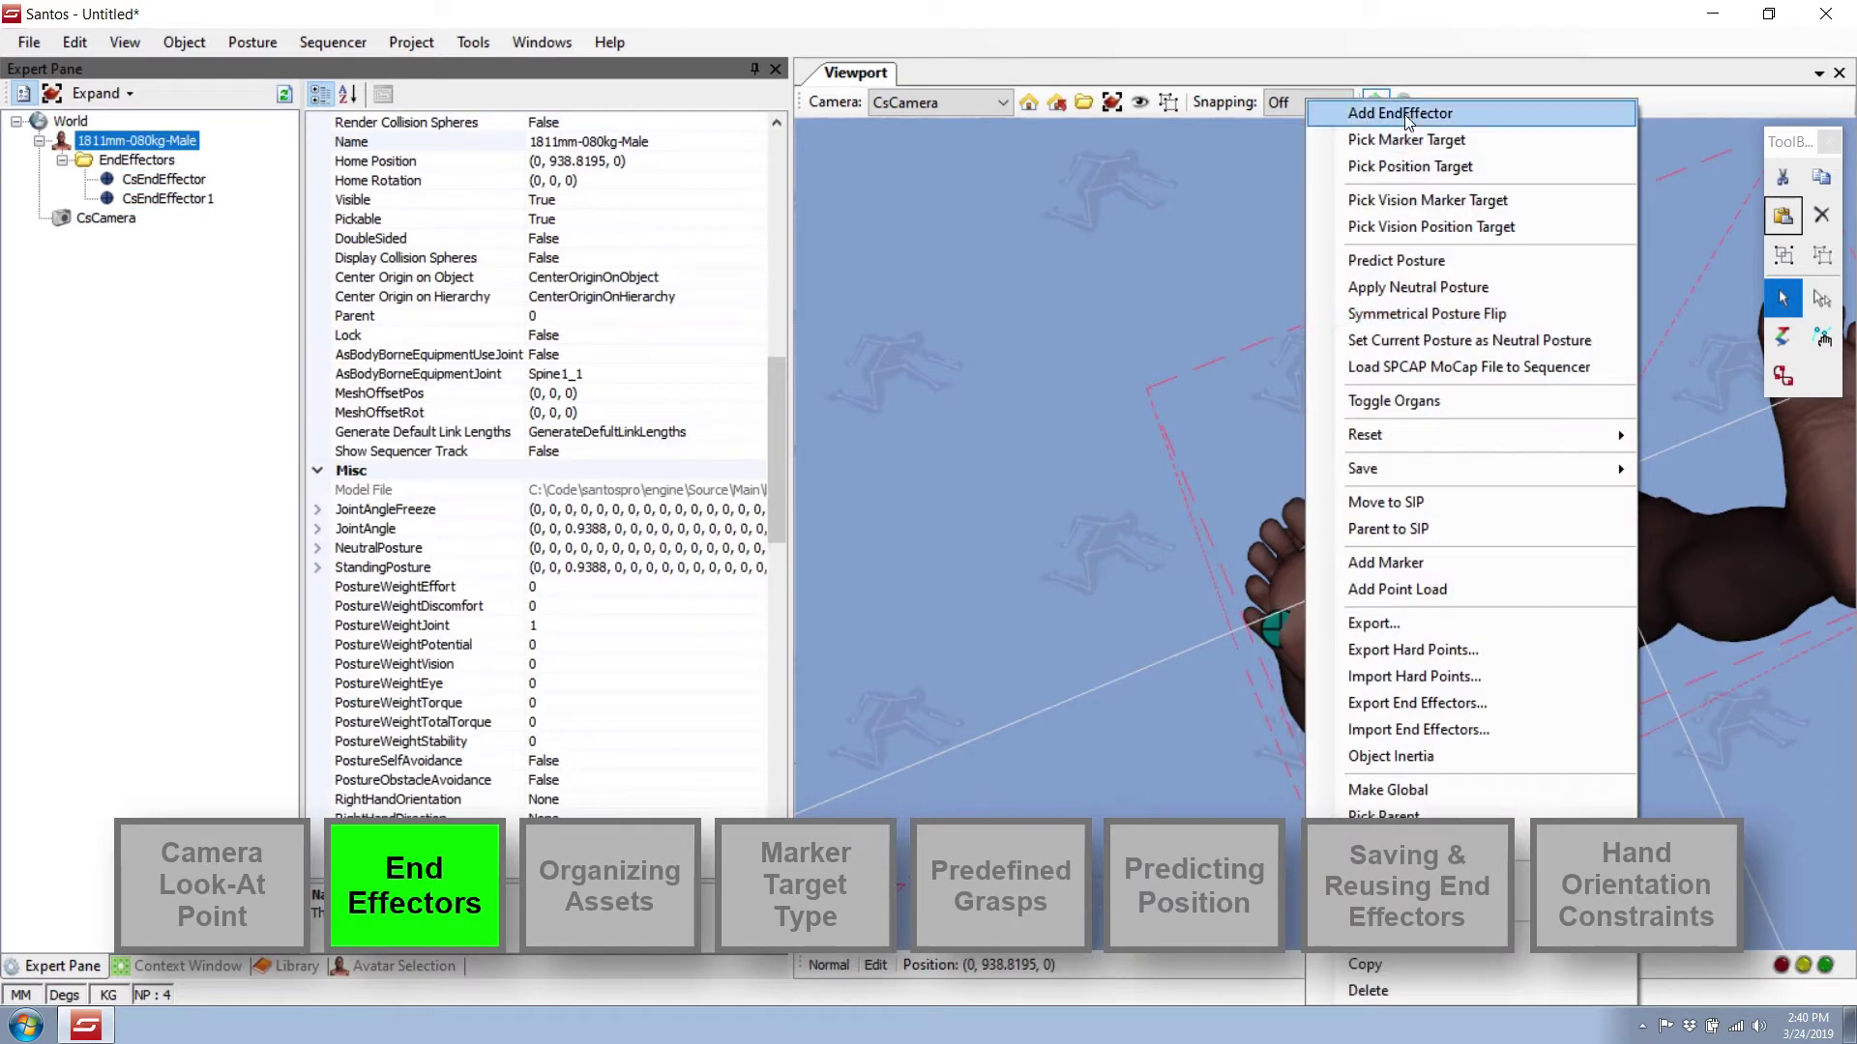
left_click(1422, 113)
Add three more end effectors on the left foot's toes.
middle_click_drag(1534, 323, 1275, 375)
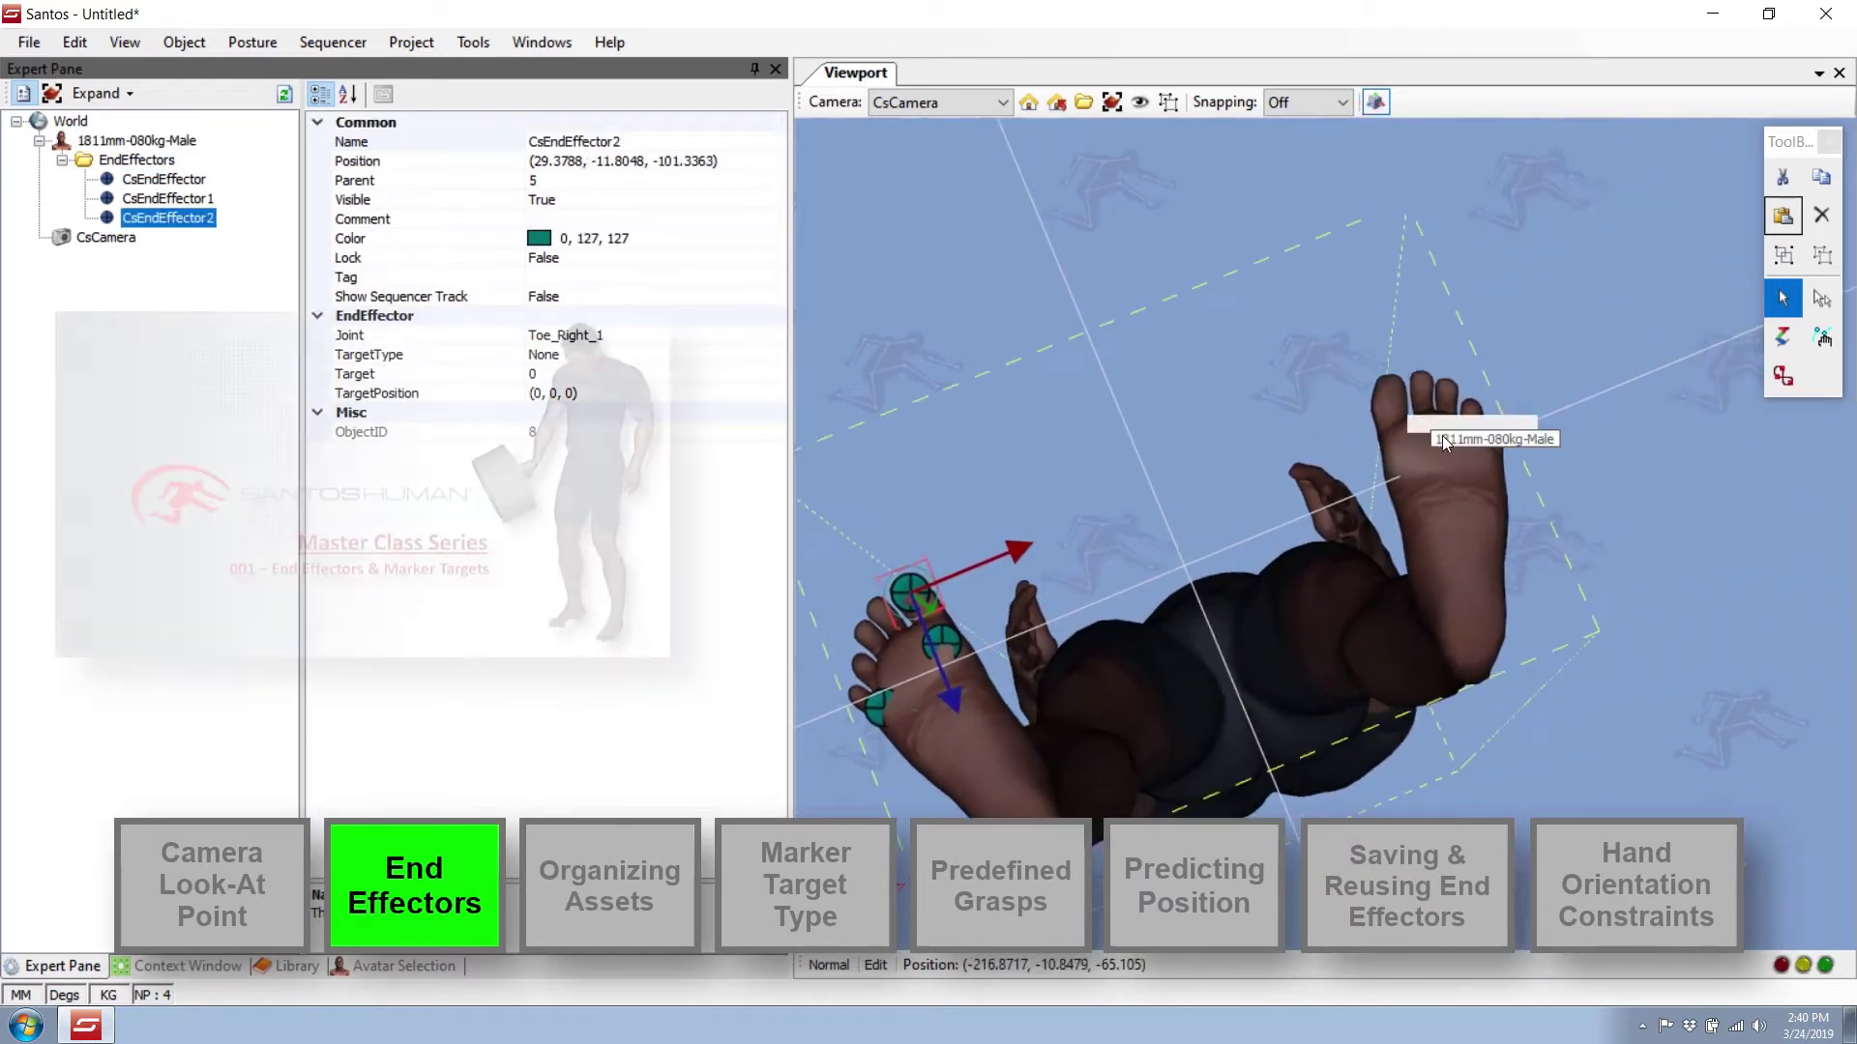
right_click(1401, 458)
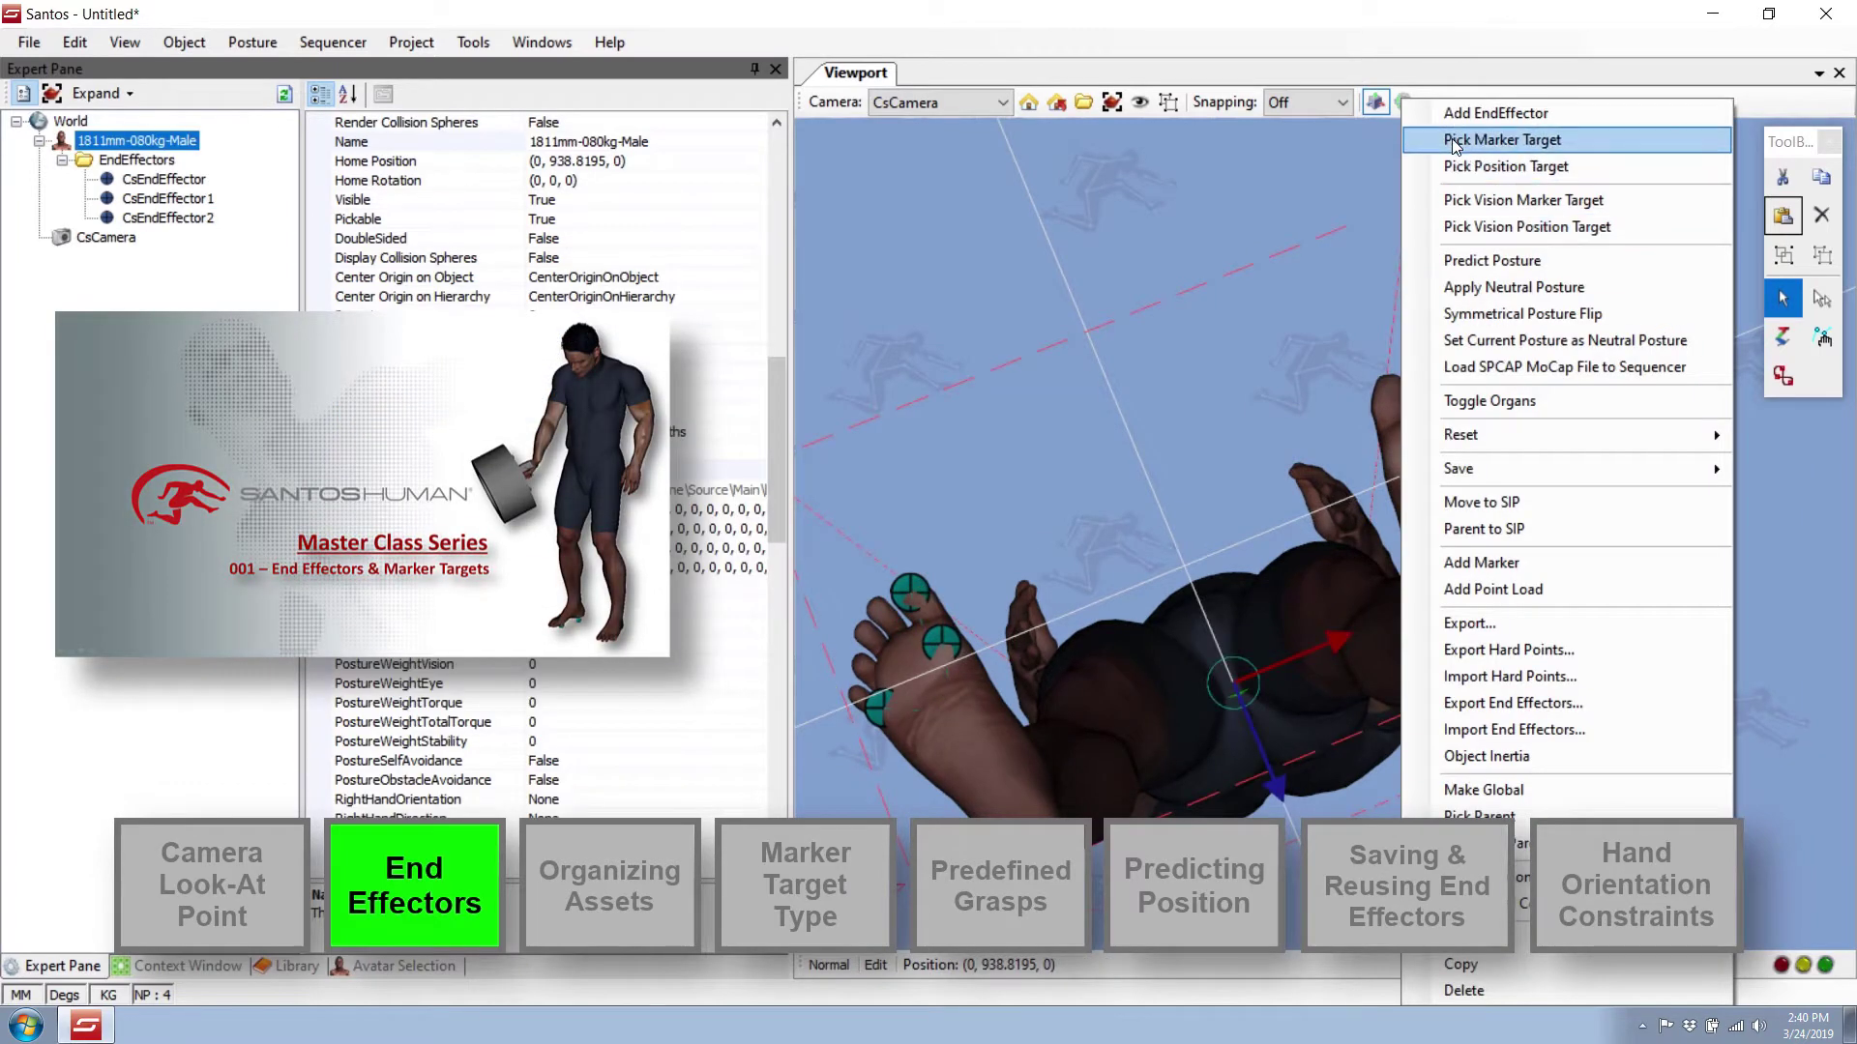
left_click(1427, 109)
right_click(1396, 396)
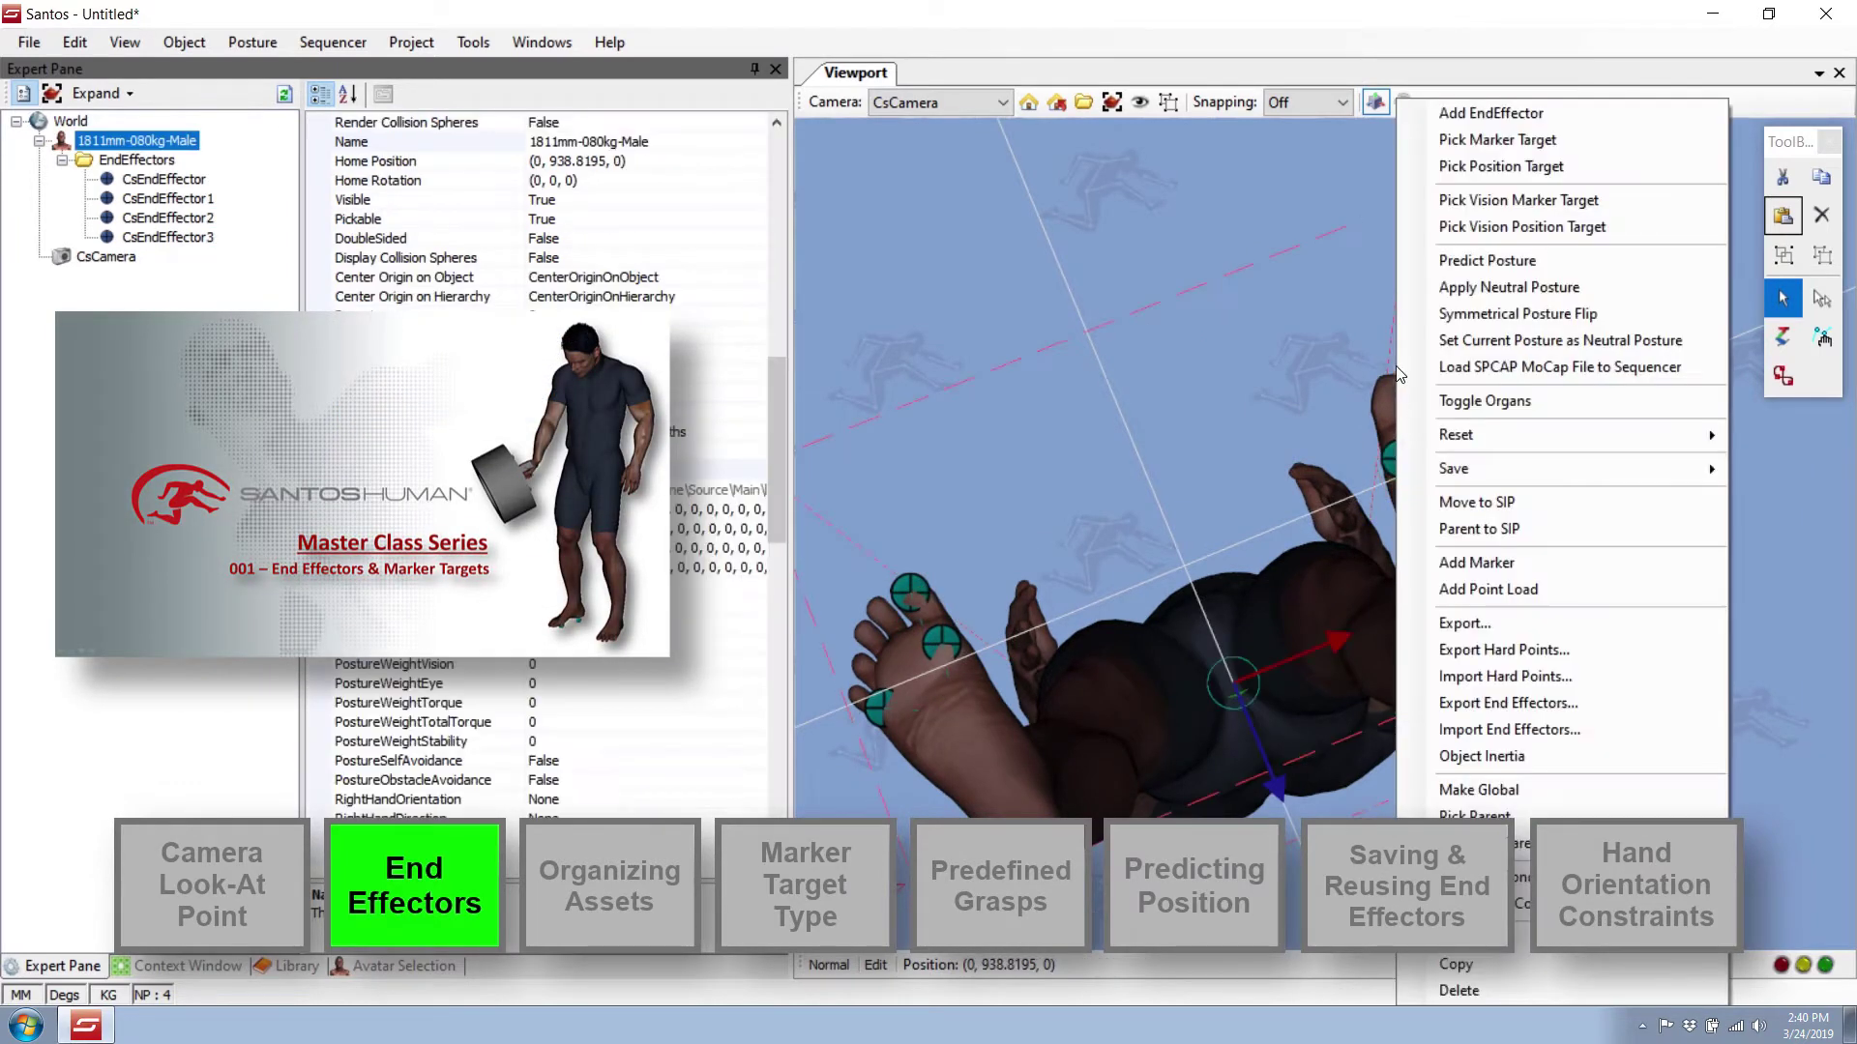
left_click(1458, 113)
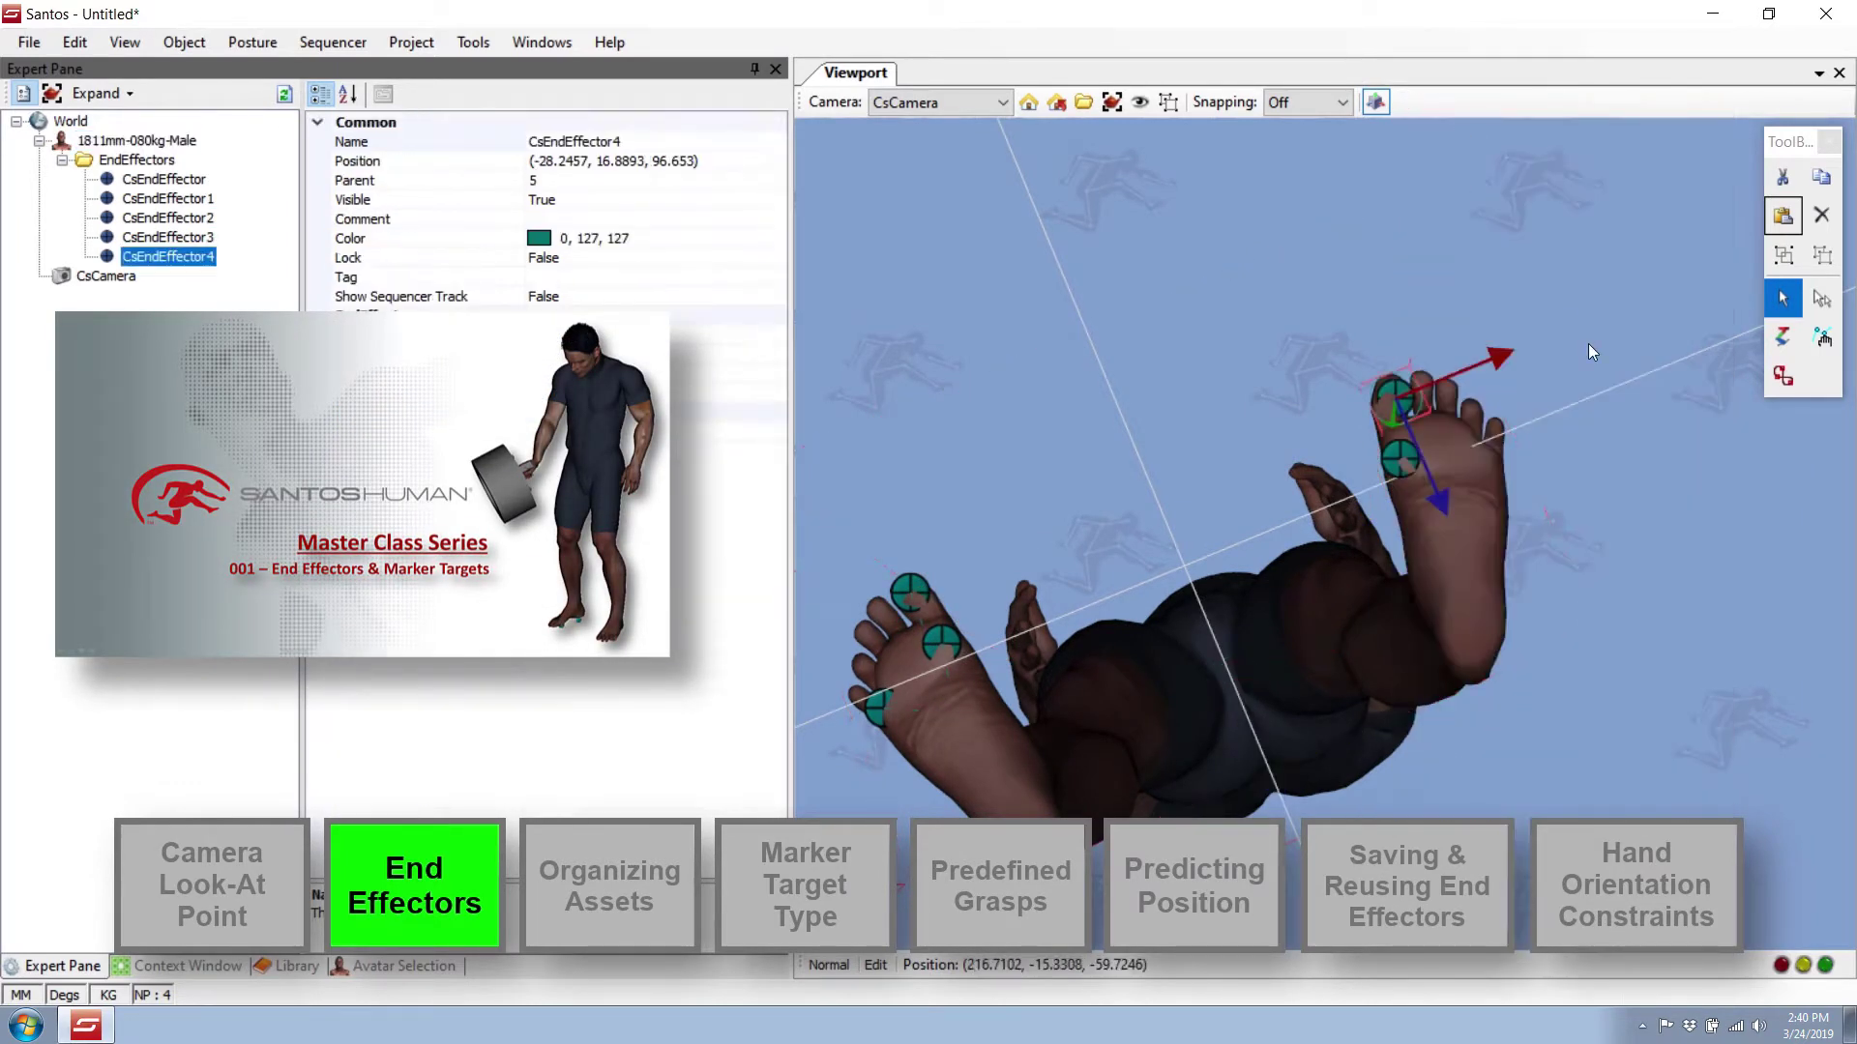
right_click(1489, 463)
left_click(1573, 114)
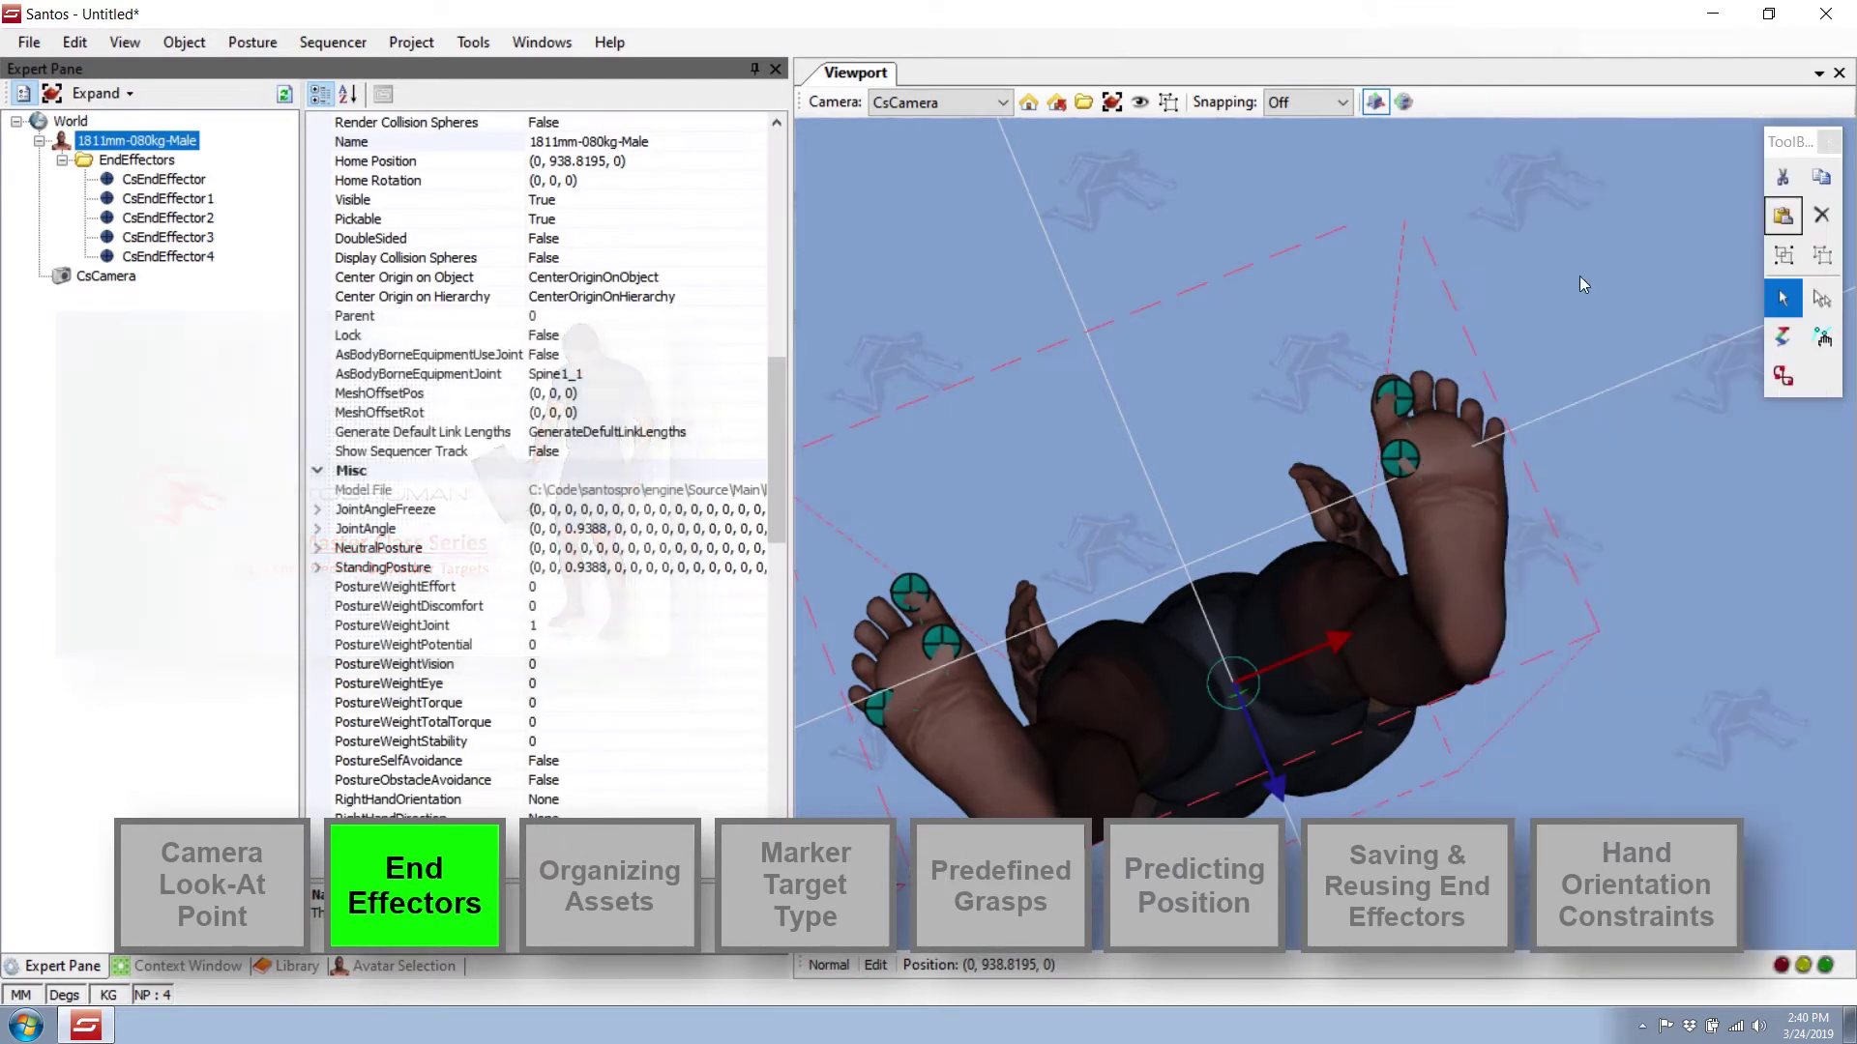
middle_click_drag(1448, 455, 1557, 373)
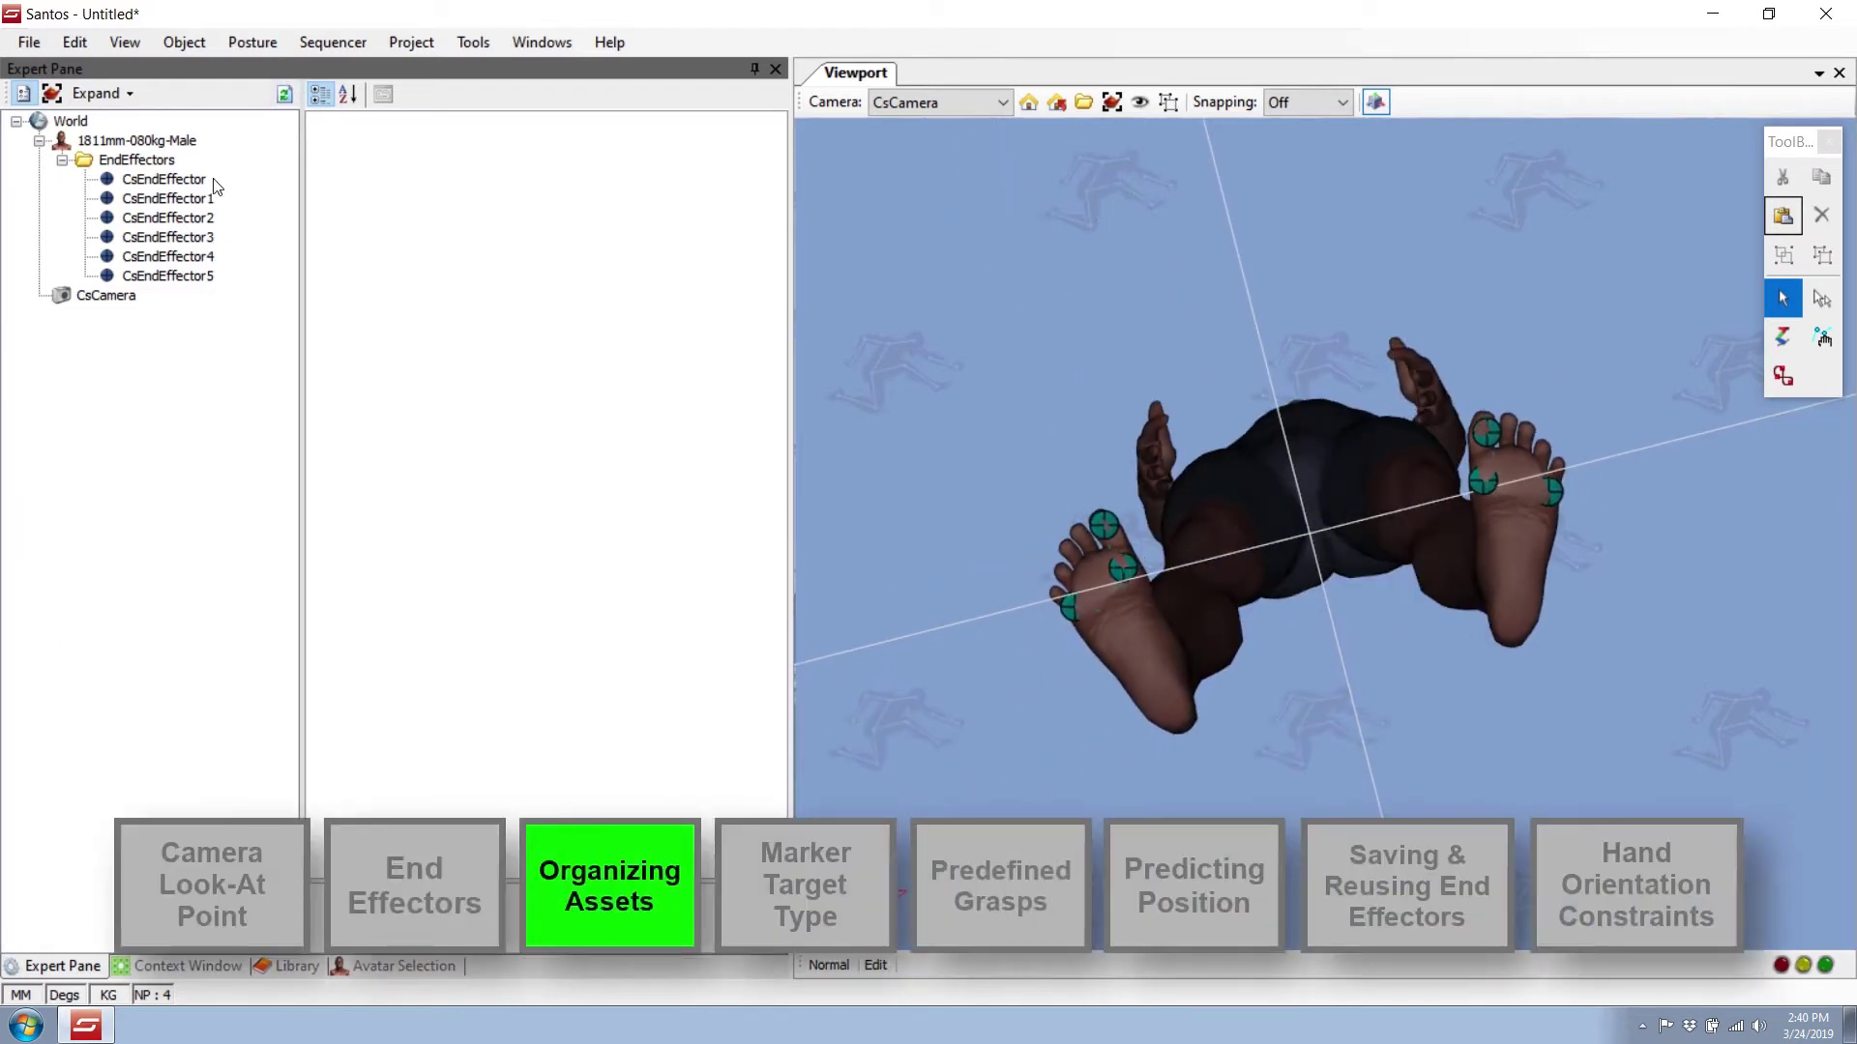
Rename CsEndEffector to EE-Foot-Right-1 and copy the name.
left_click(187, 182)
left_click(357, 143)
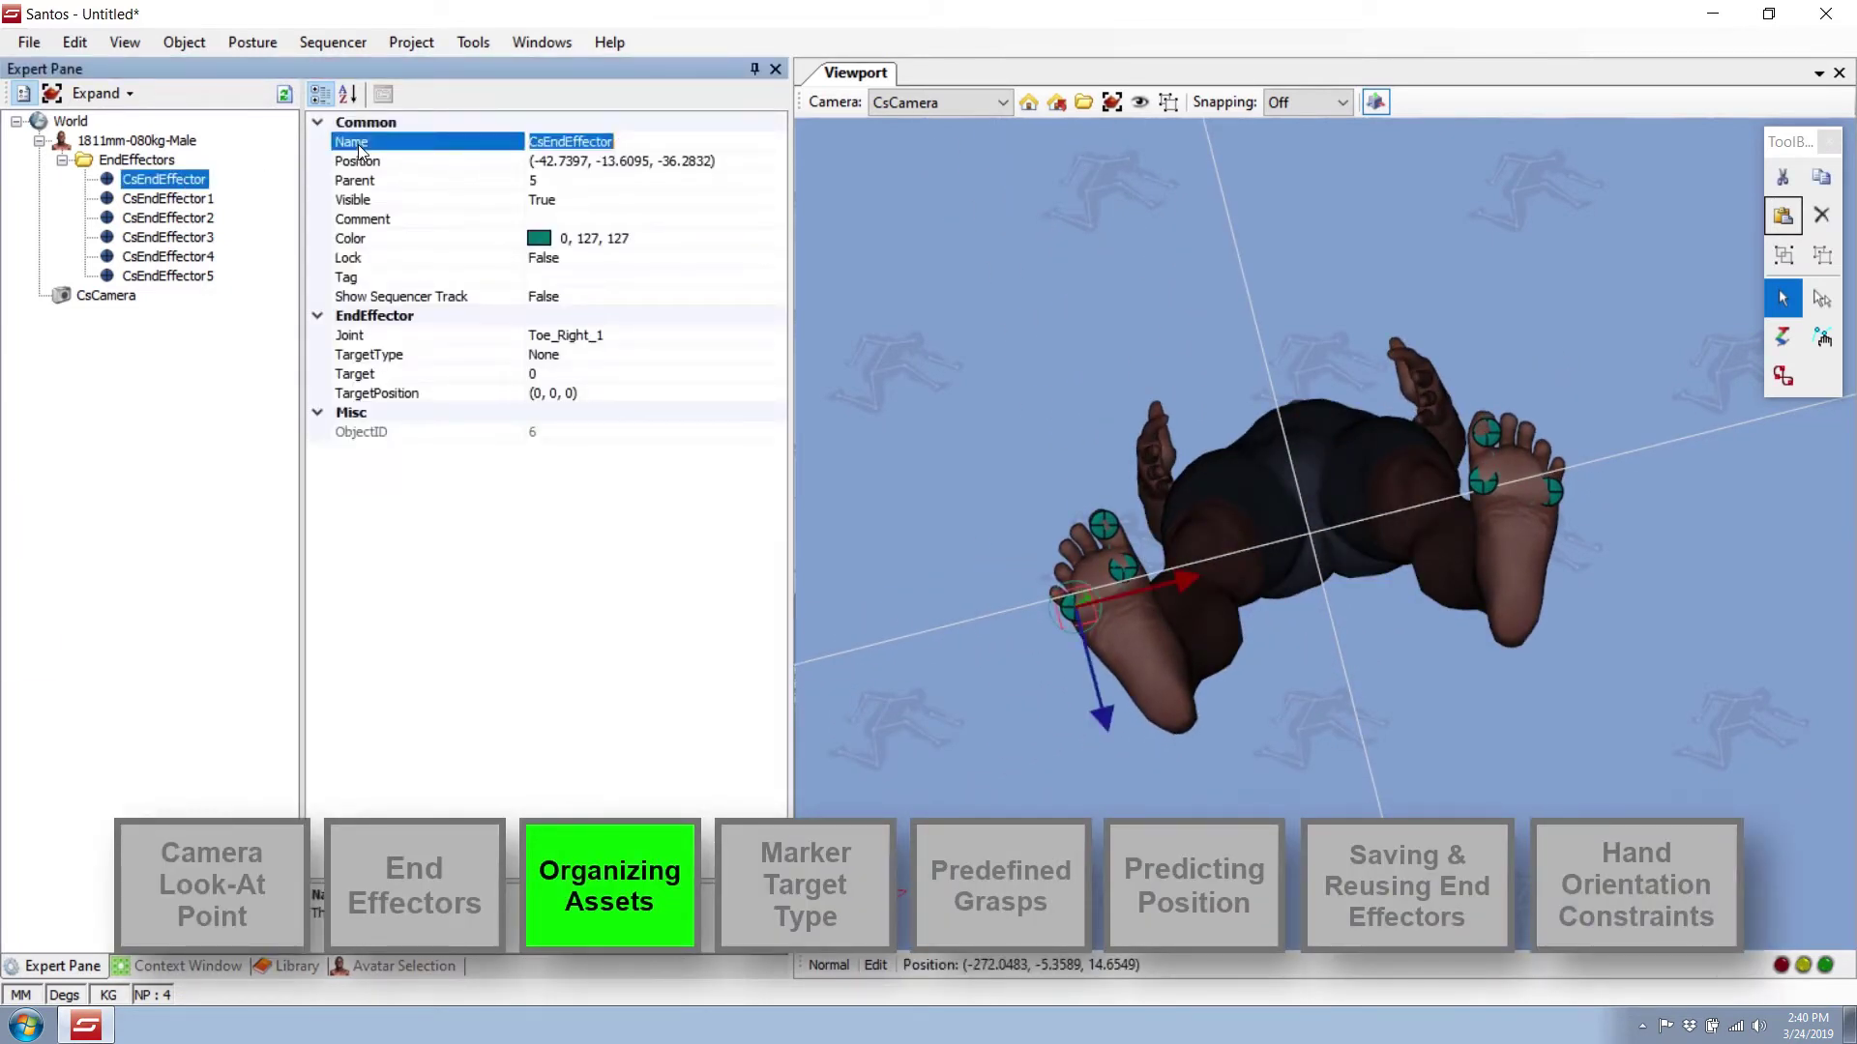
type("EE-Foot-Right-1")
key("Return")
right_click(601, 140)
left_click(669, 215)
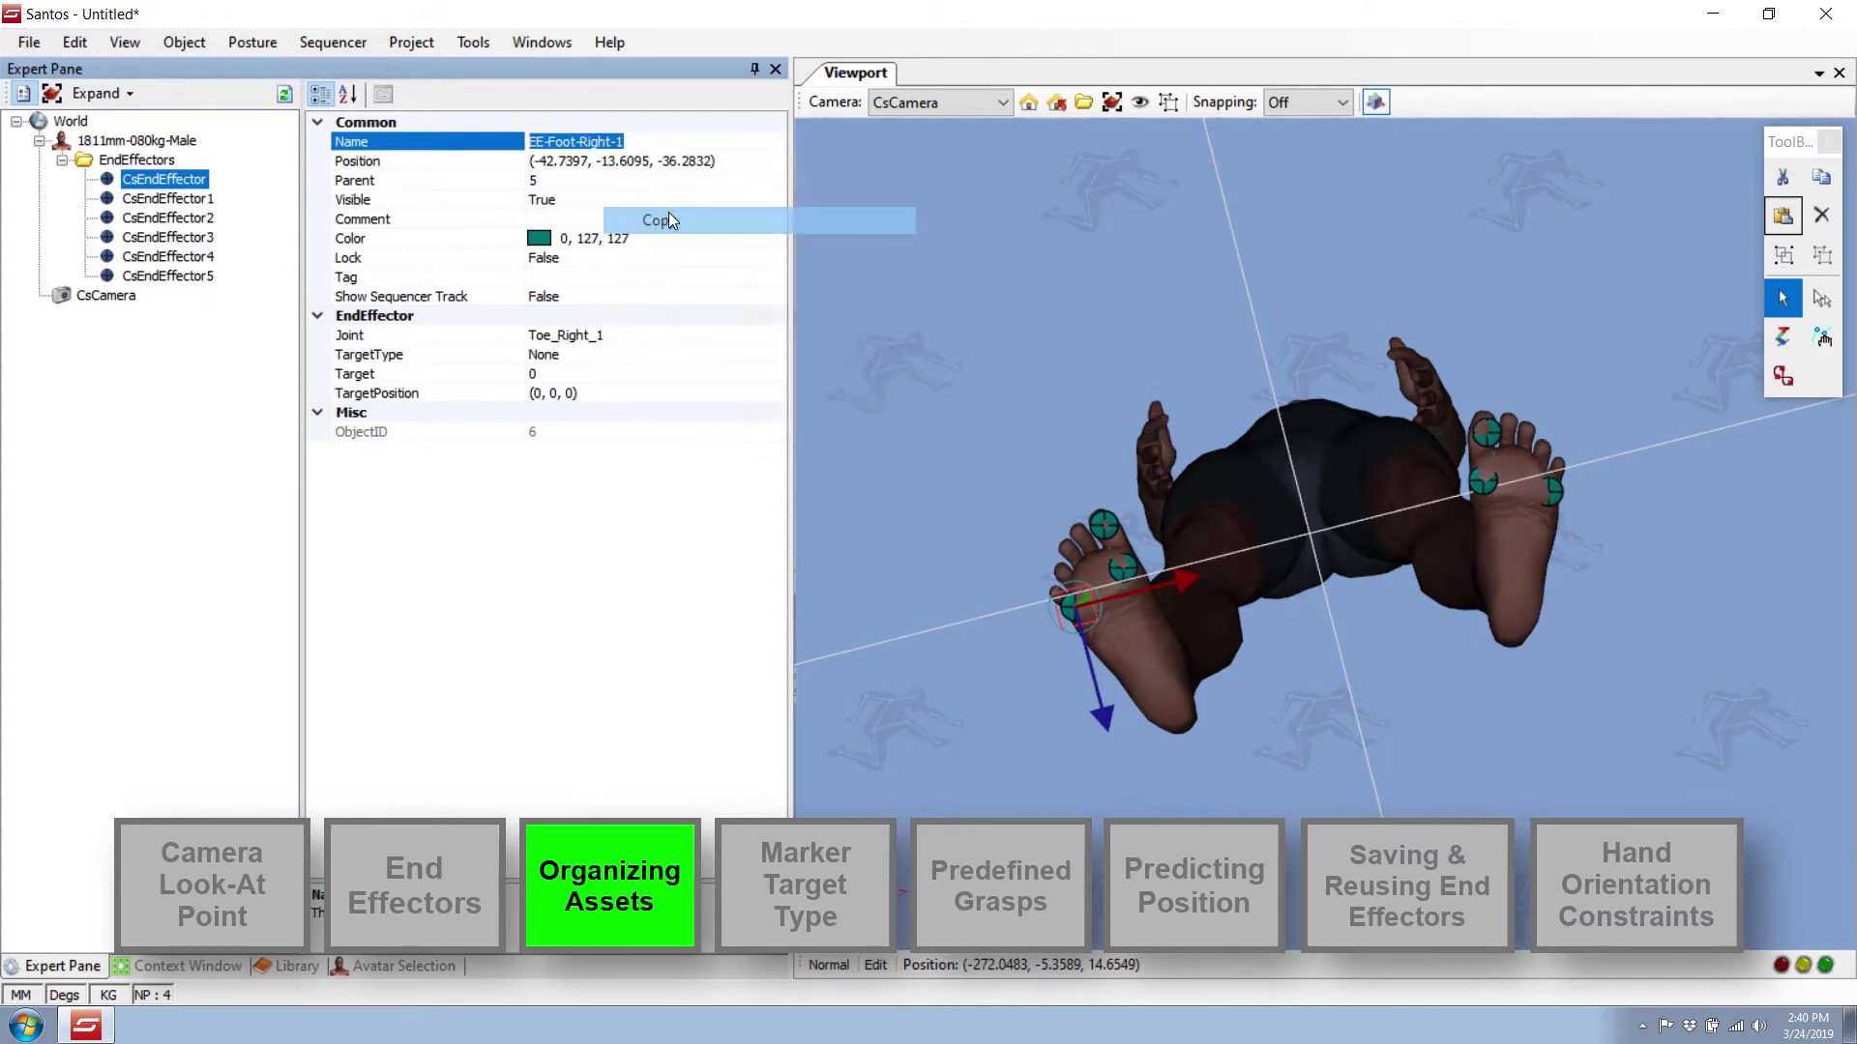
Paste the name onto CsEndEffector1 and CsEndEffector2, making EE-Foot-Right-2 and EE-Foot-Right-3.
left_click(189, 200)
left_click(349, 145)
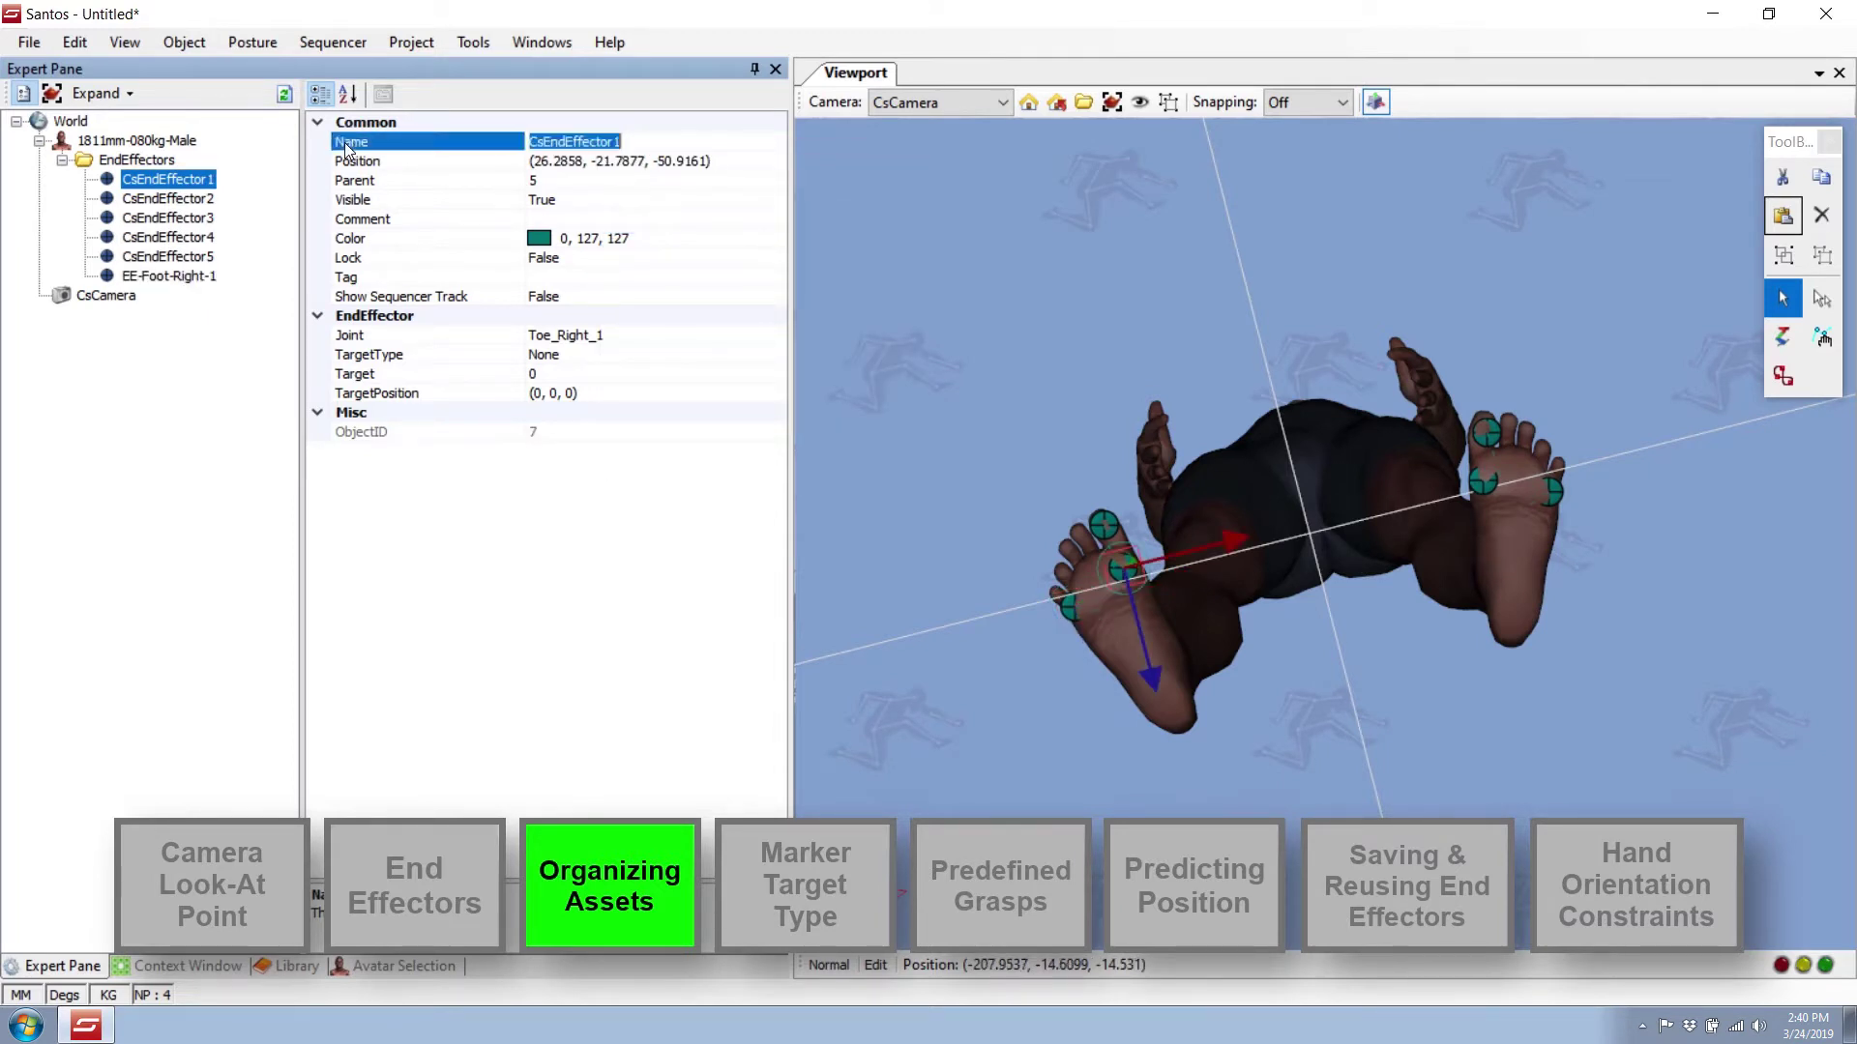
right_click(598, 142)
left_click(658, 247)
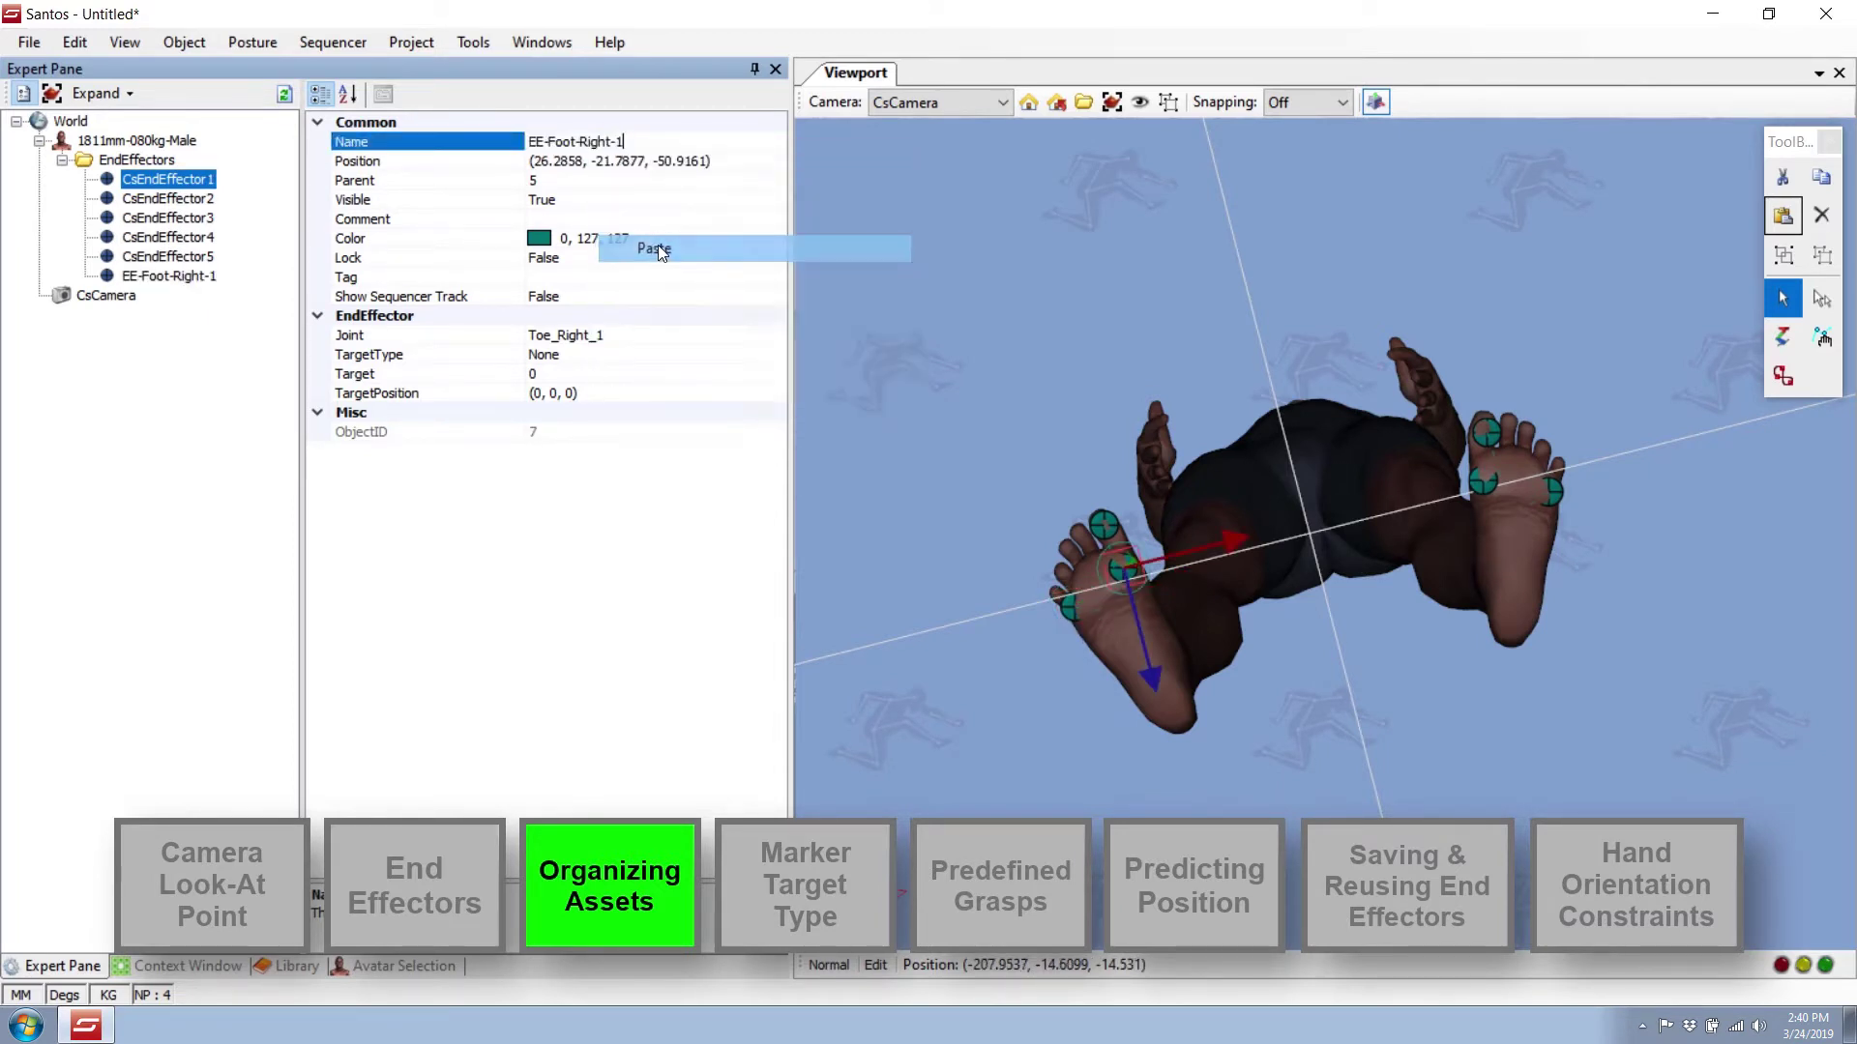
left_click(202, 201)
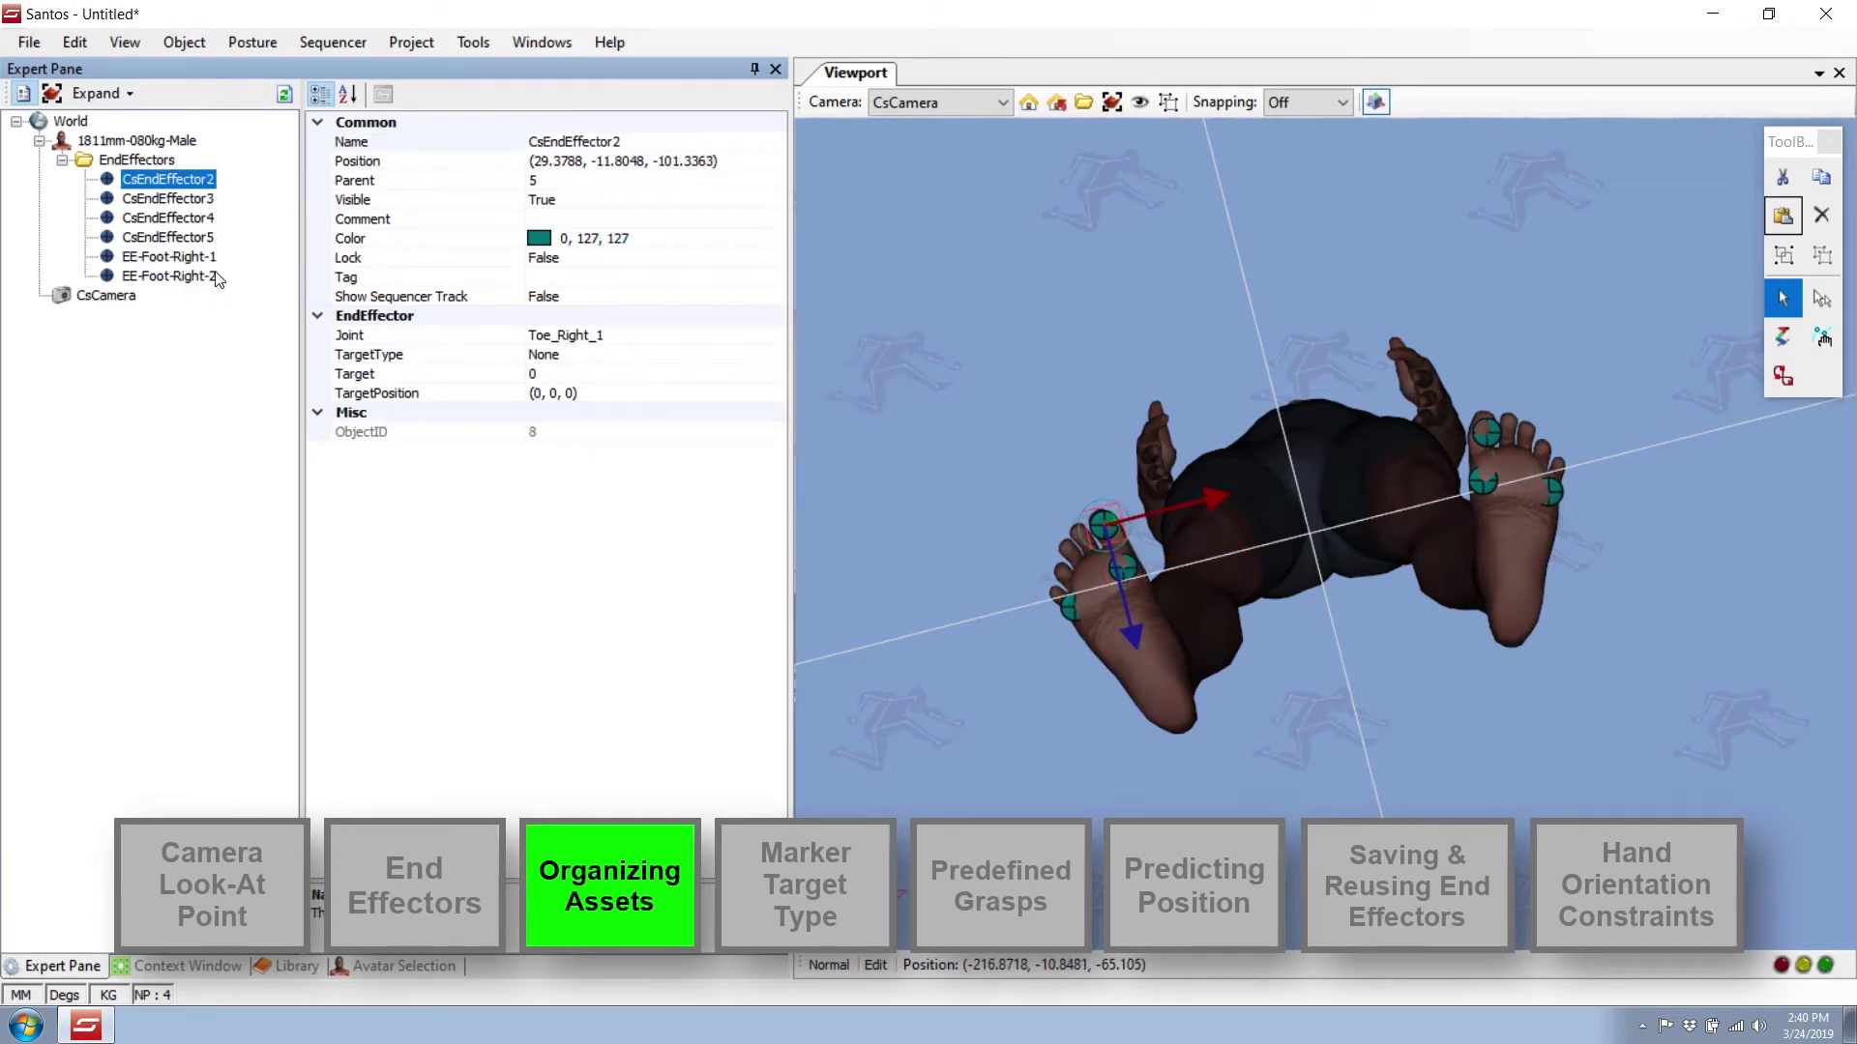
left_click(357, 145)
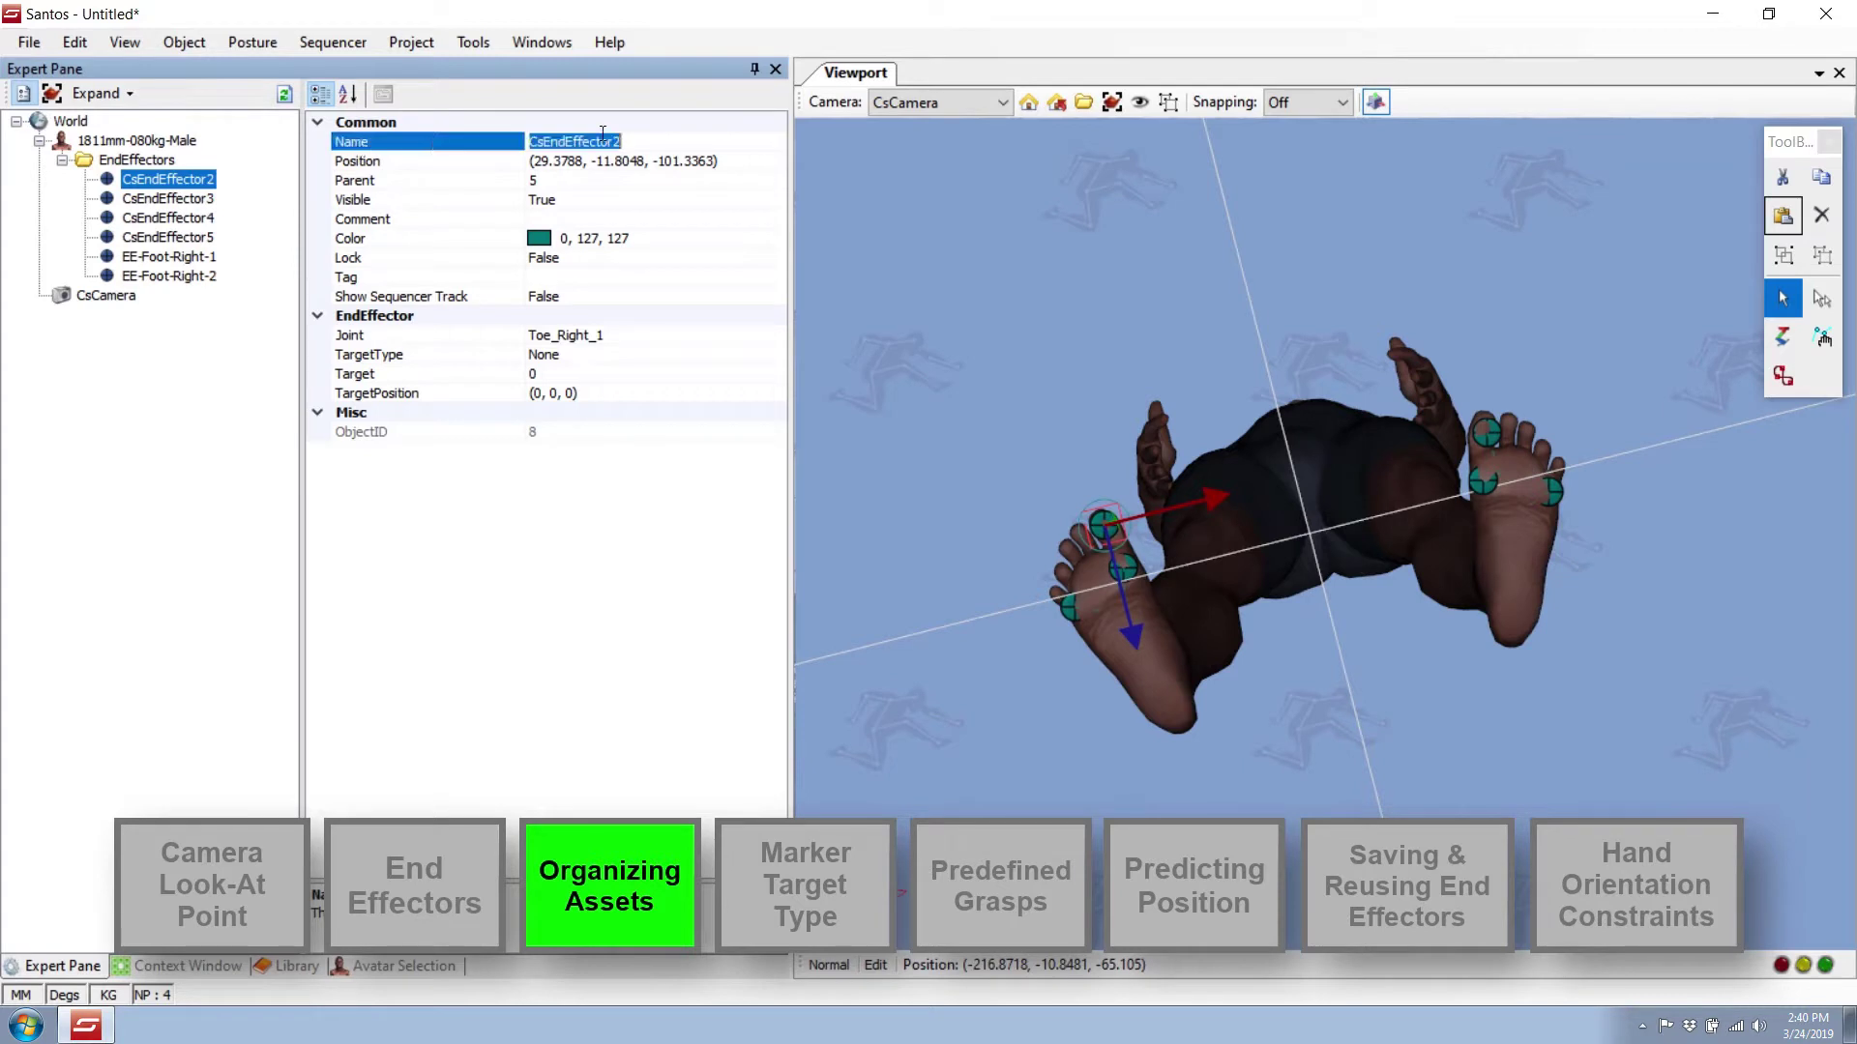
right_click(592, 143)
left_click(678, 245)
left_click(368, 161)
Rename CsEndEffector3 to EE-Foot-Left-1 by pasting and swapping Right for Left.
left_click(189, 179)
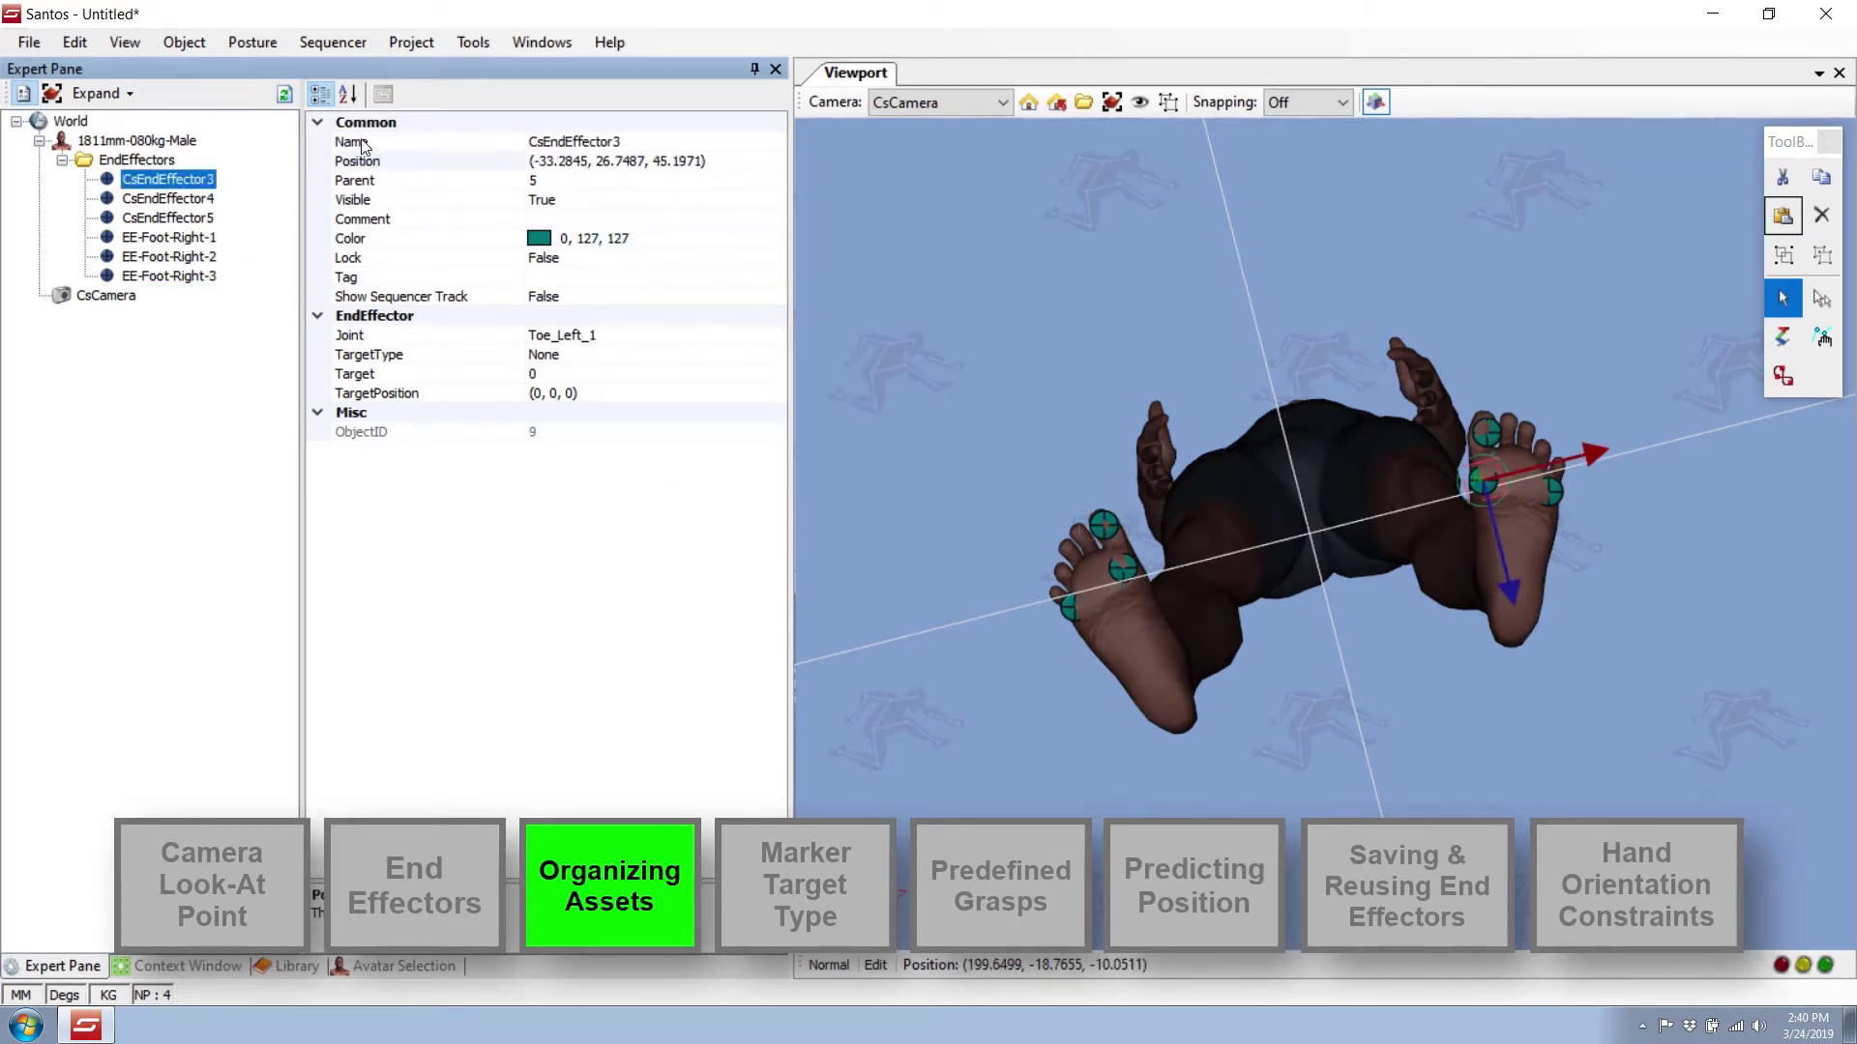
left_click(357, 141)
right_click(556, 142)
left_click(646, 246)
key("Left")
key("Left")
key("ctrl+shift+Left")
type("Left")
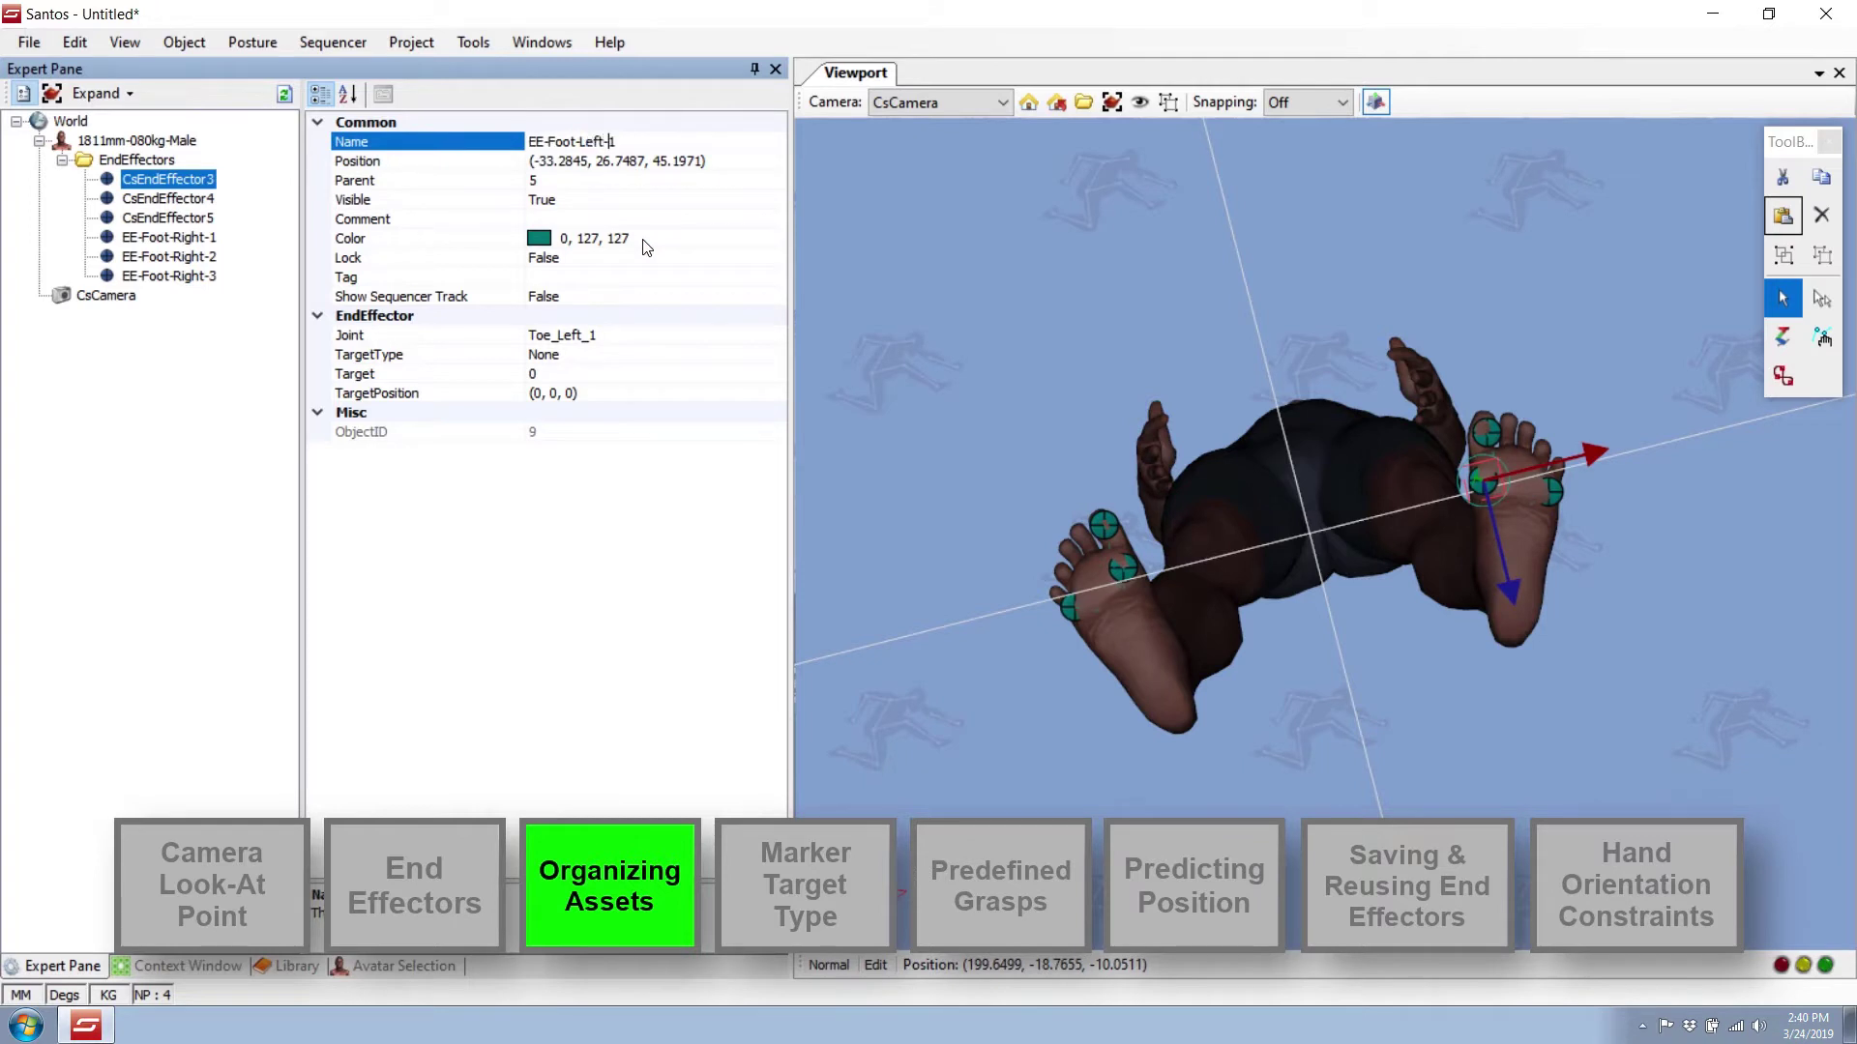
key("ctrl+a")
Rename CsEndEffector4 and CsEndEffector5 to EE-Foot-Left-2 and EE-Foot-Left-3.
right_click(585, 143)
left_click(633, 221)
left_click(206, 198)
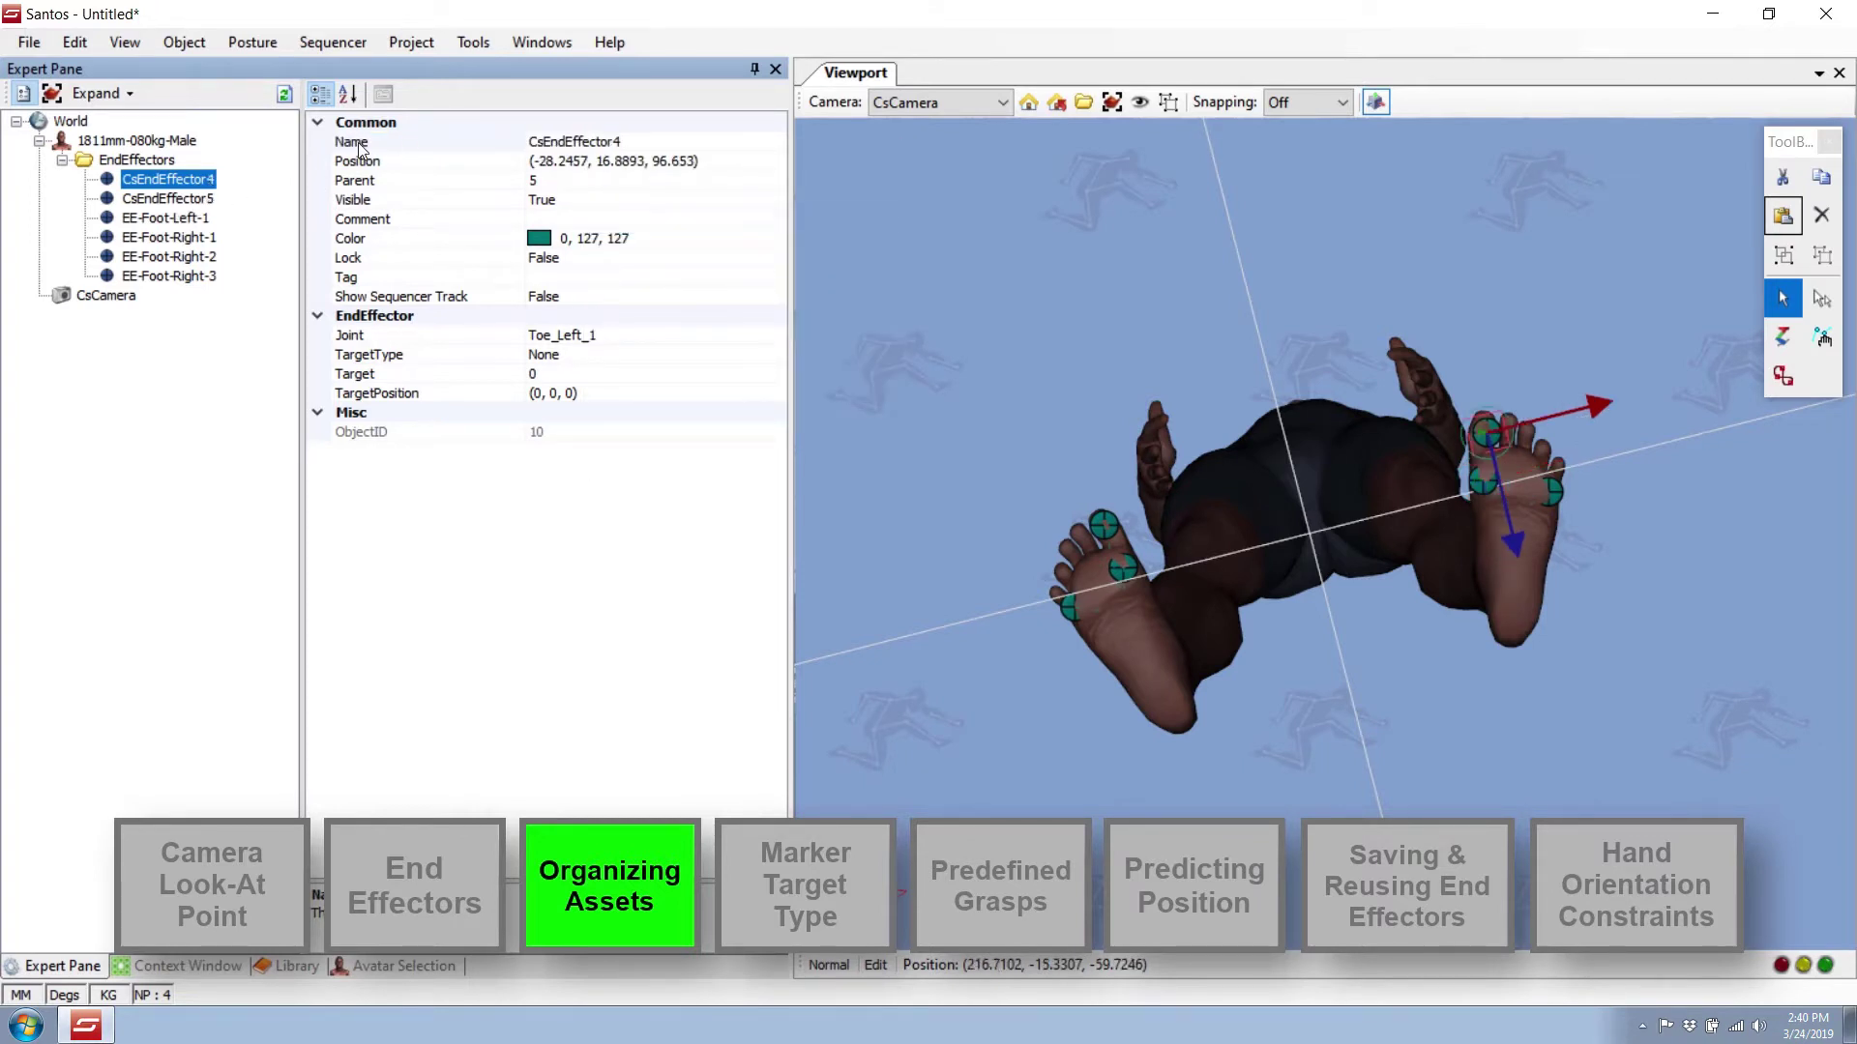
left_click(356, 142)
right_click(565, 142)
left_click(629, 247)
double_click(357, 142)
right_click(540, 141)
left_click(588, 244)
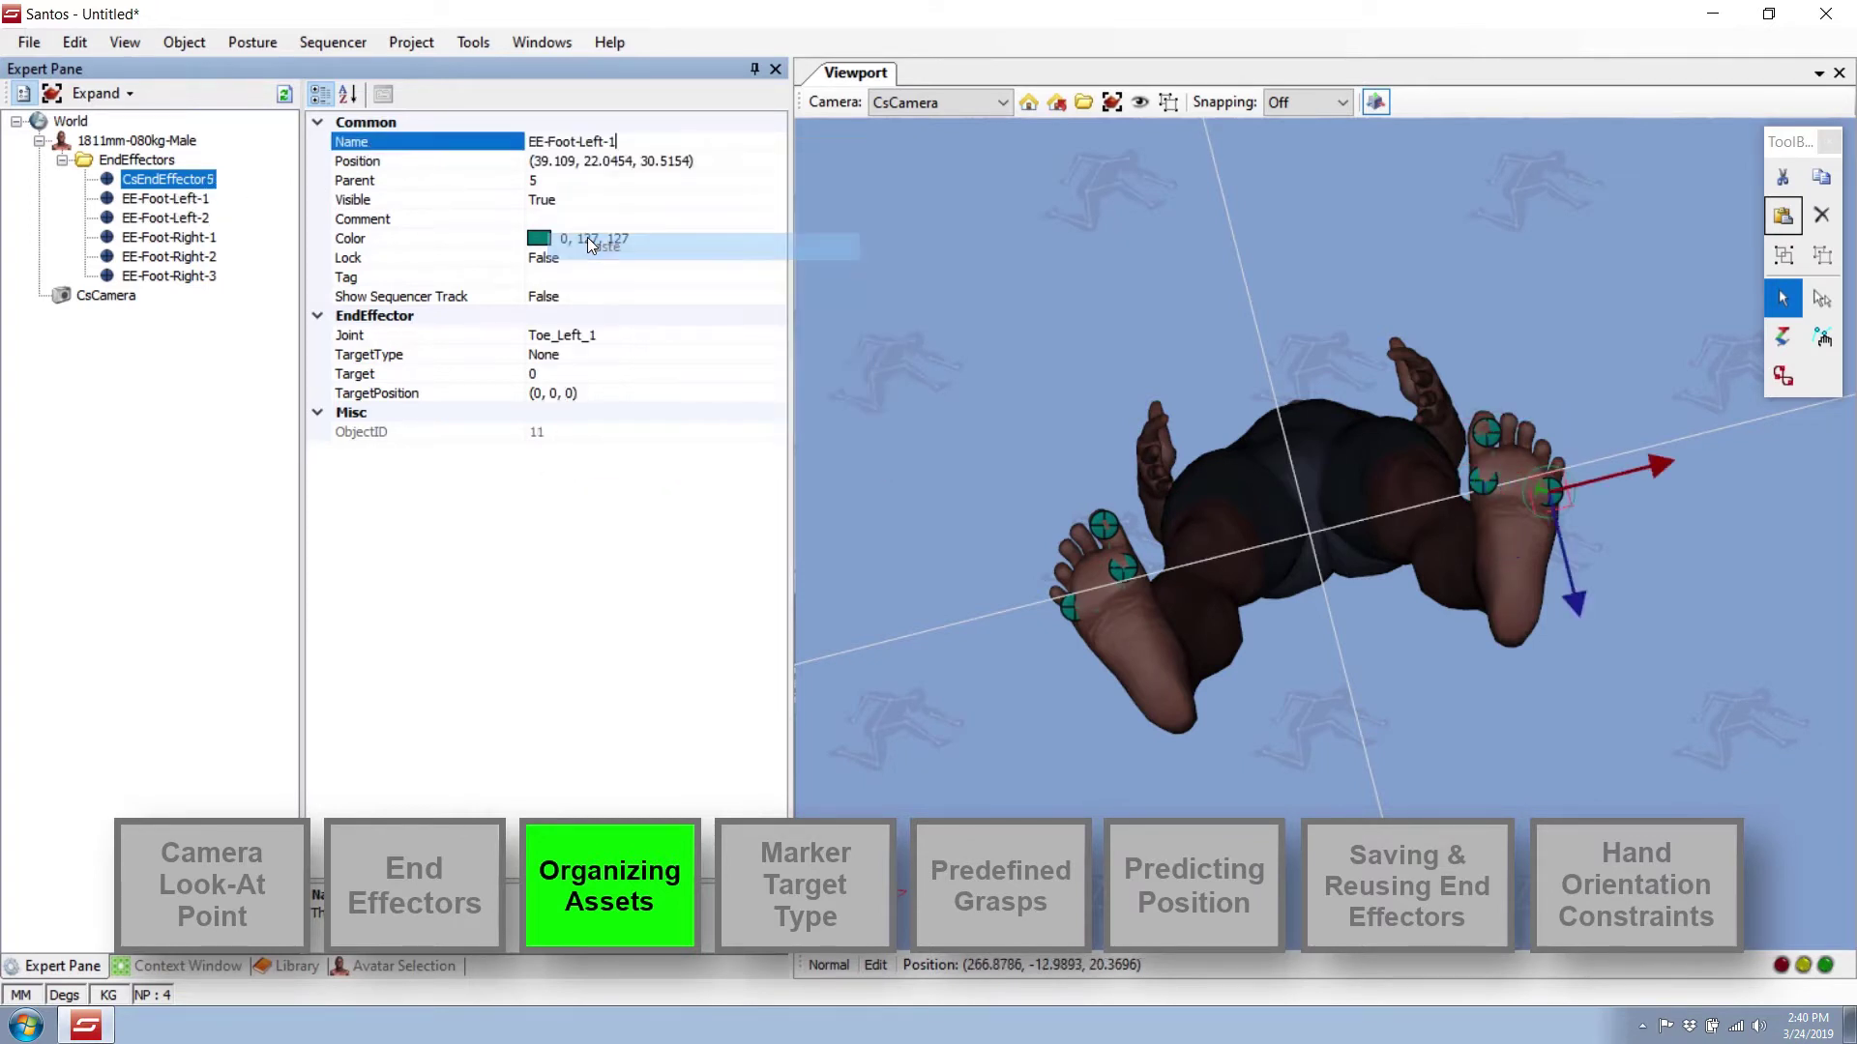
key("BackSpace")
type("3")
key("Return")
left_click(193, 271)
Review the six renamed effectors in the tree, then select EE-Foot-Right-3 in the viewport.
left_click(194, 183)
key("Down")
key("Down")
key("Down")
key("Down")
key("Down")
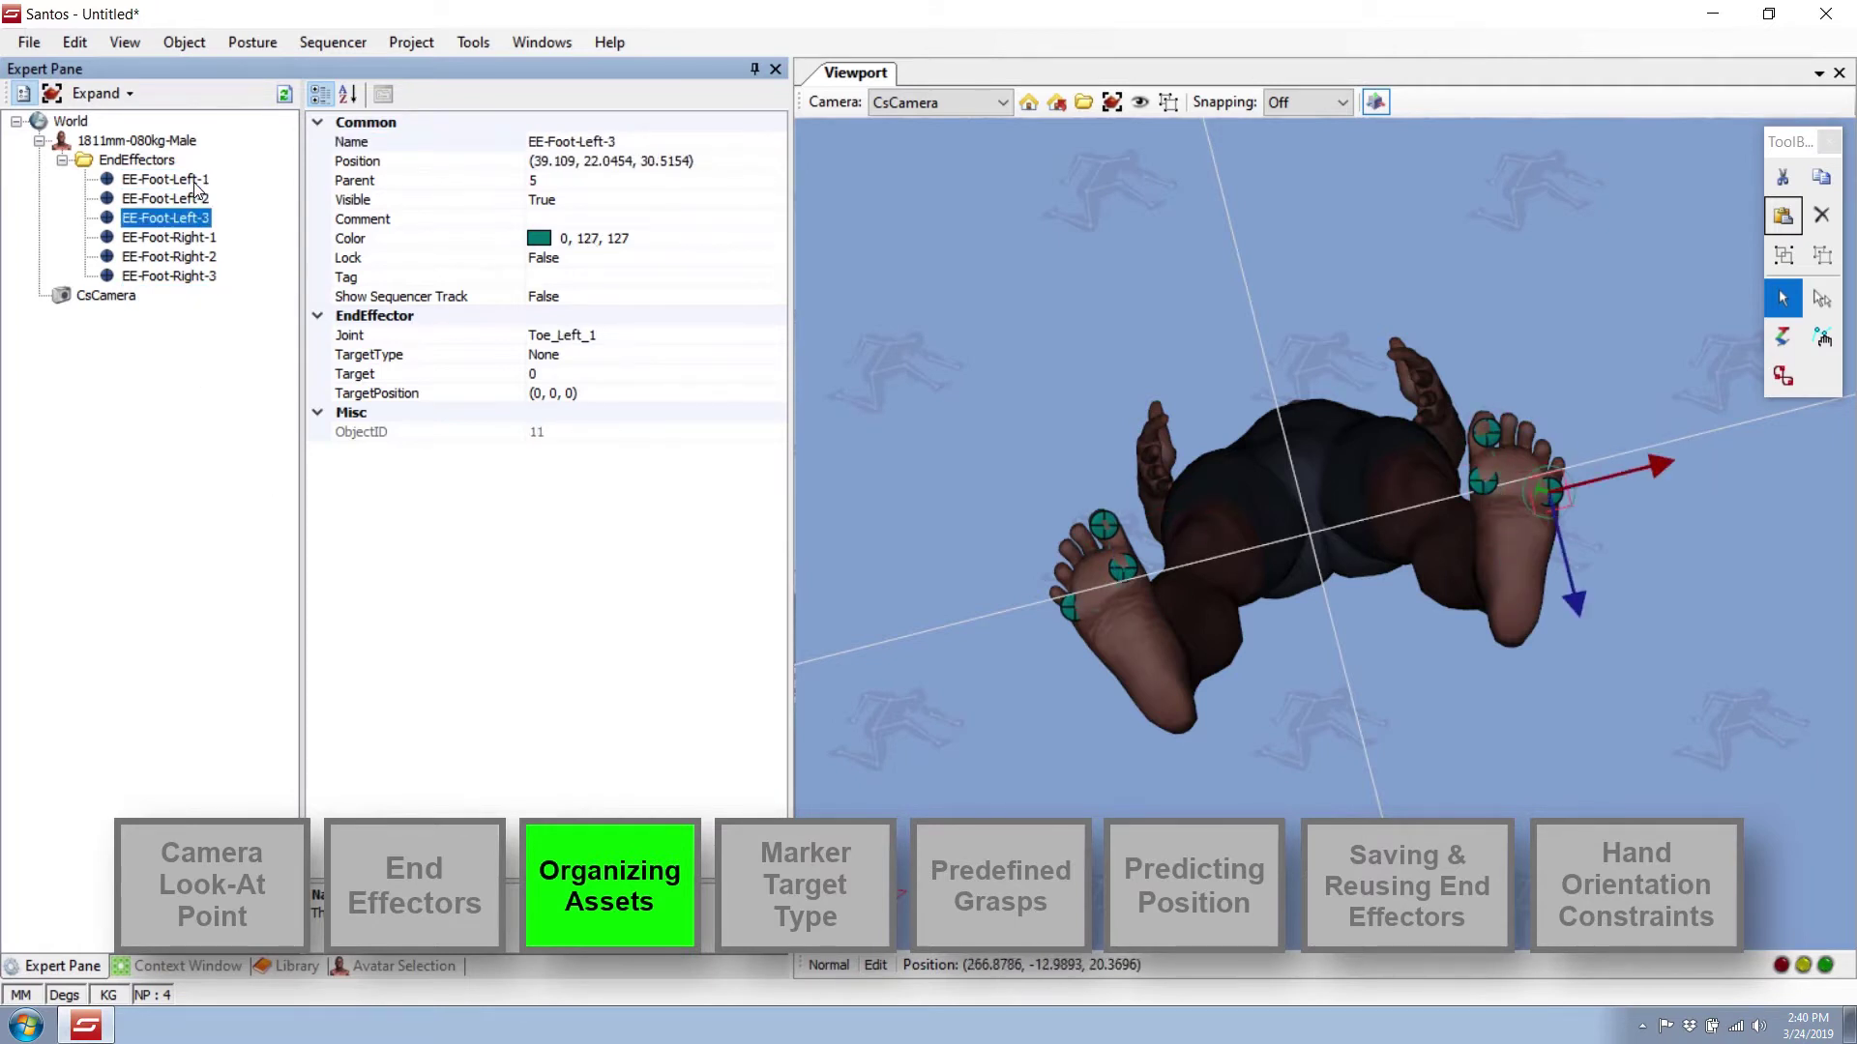
key("Up")
key("Up")
key("Up")
key("Up")
key("Up")
left_click(1287, 282)
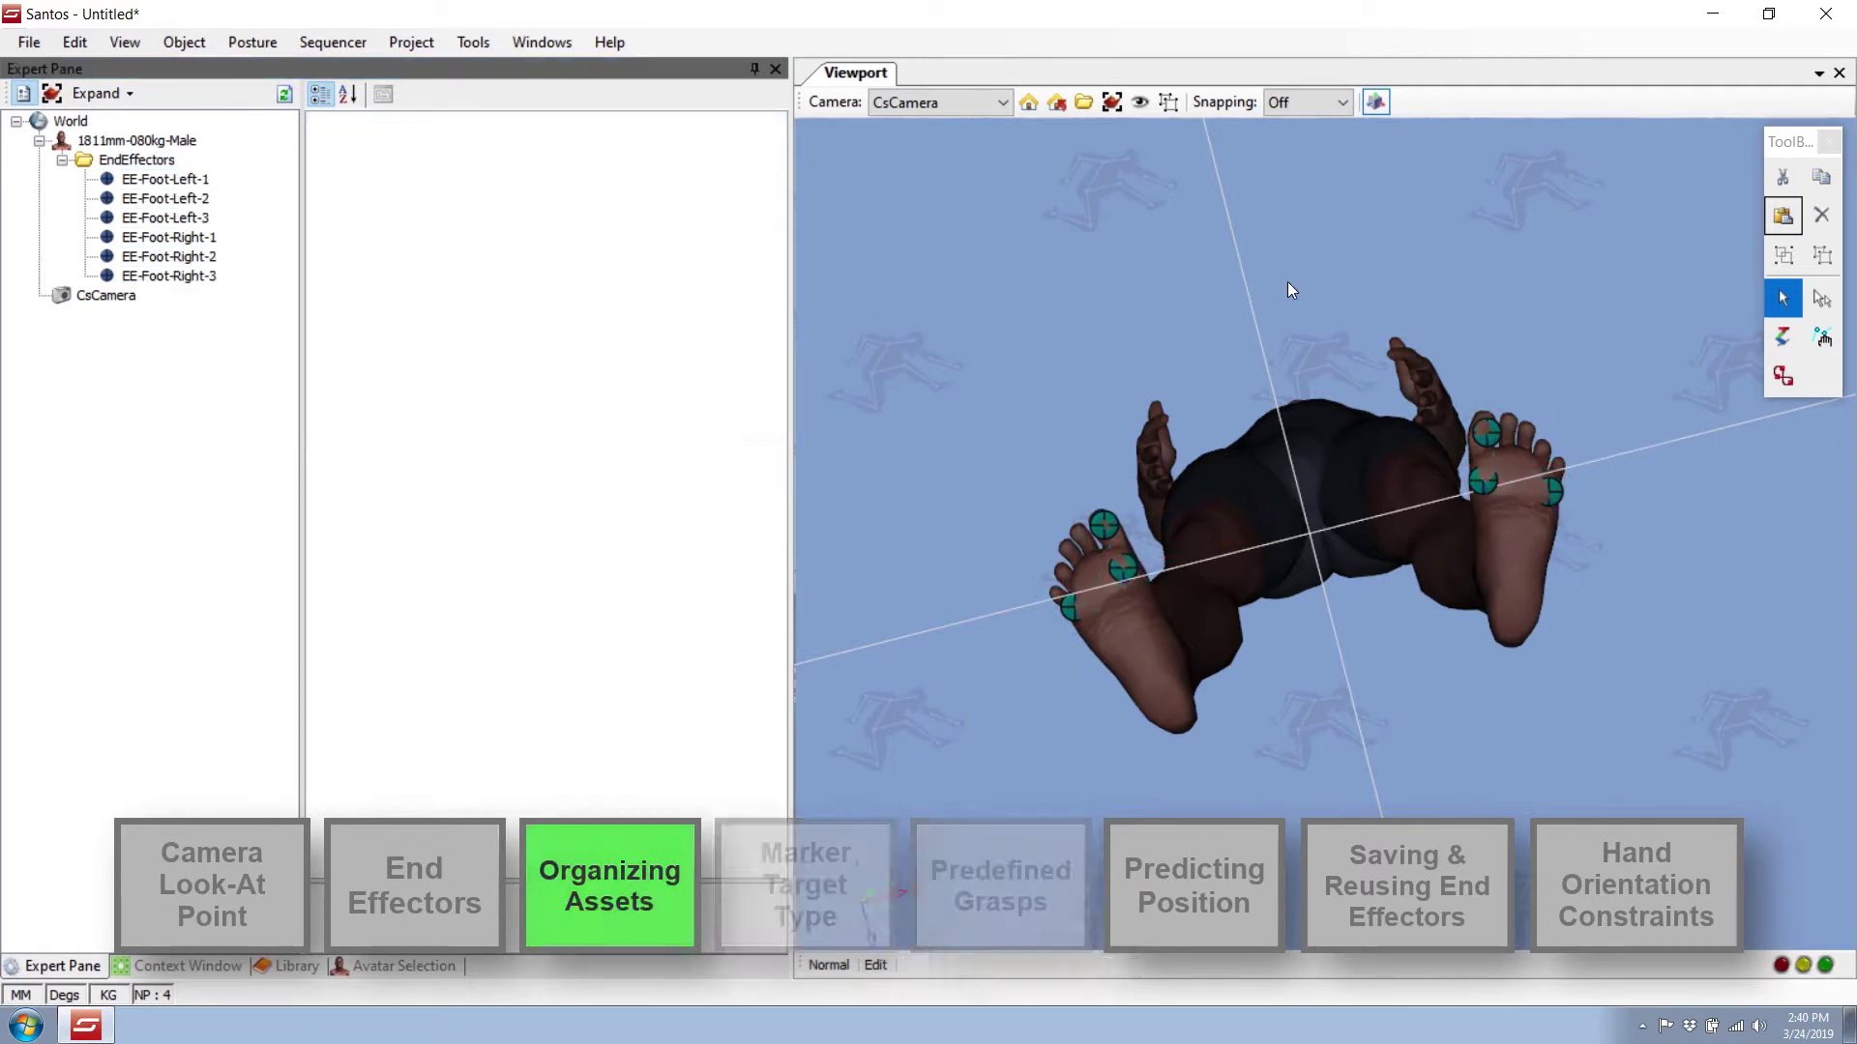
right_click(1113, 515)
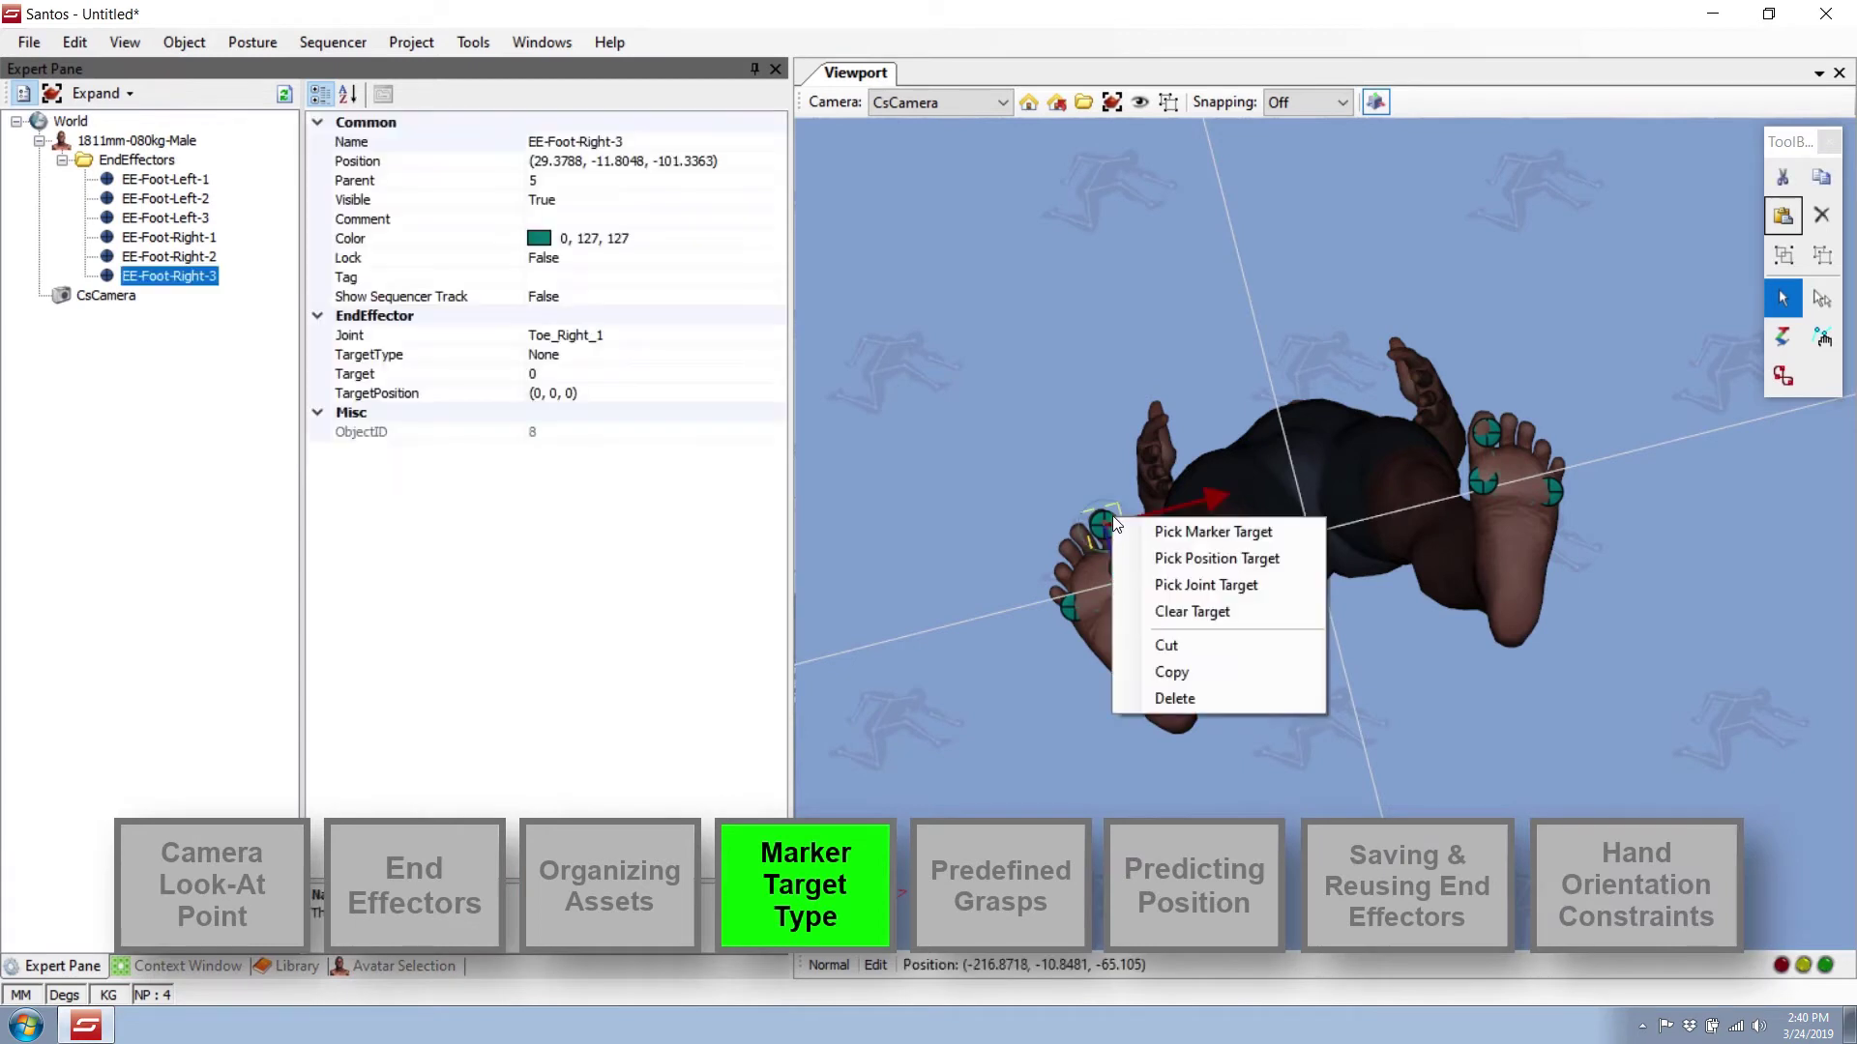
Make the three right-foot effectors target one new marker placed in the scene.
left_click(1157, 527)
left_click(1000, 384)
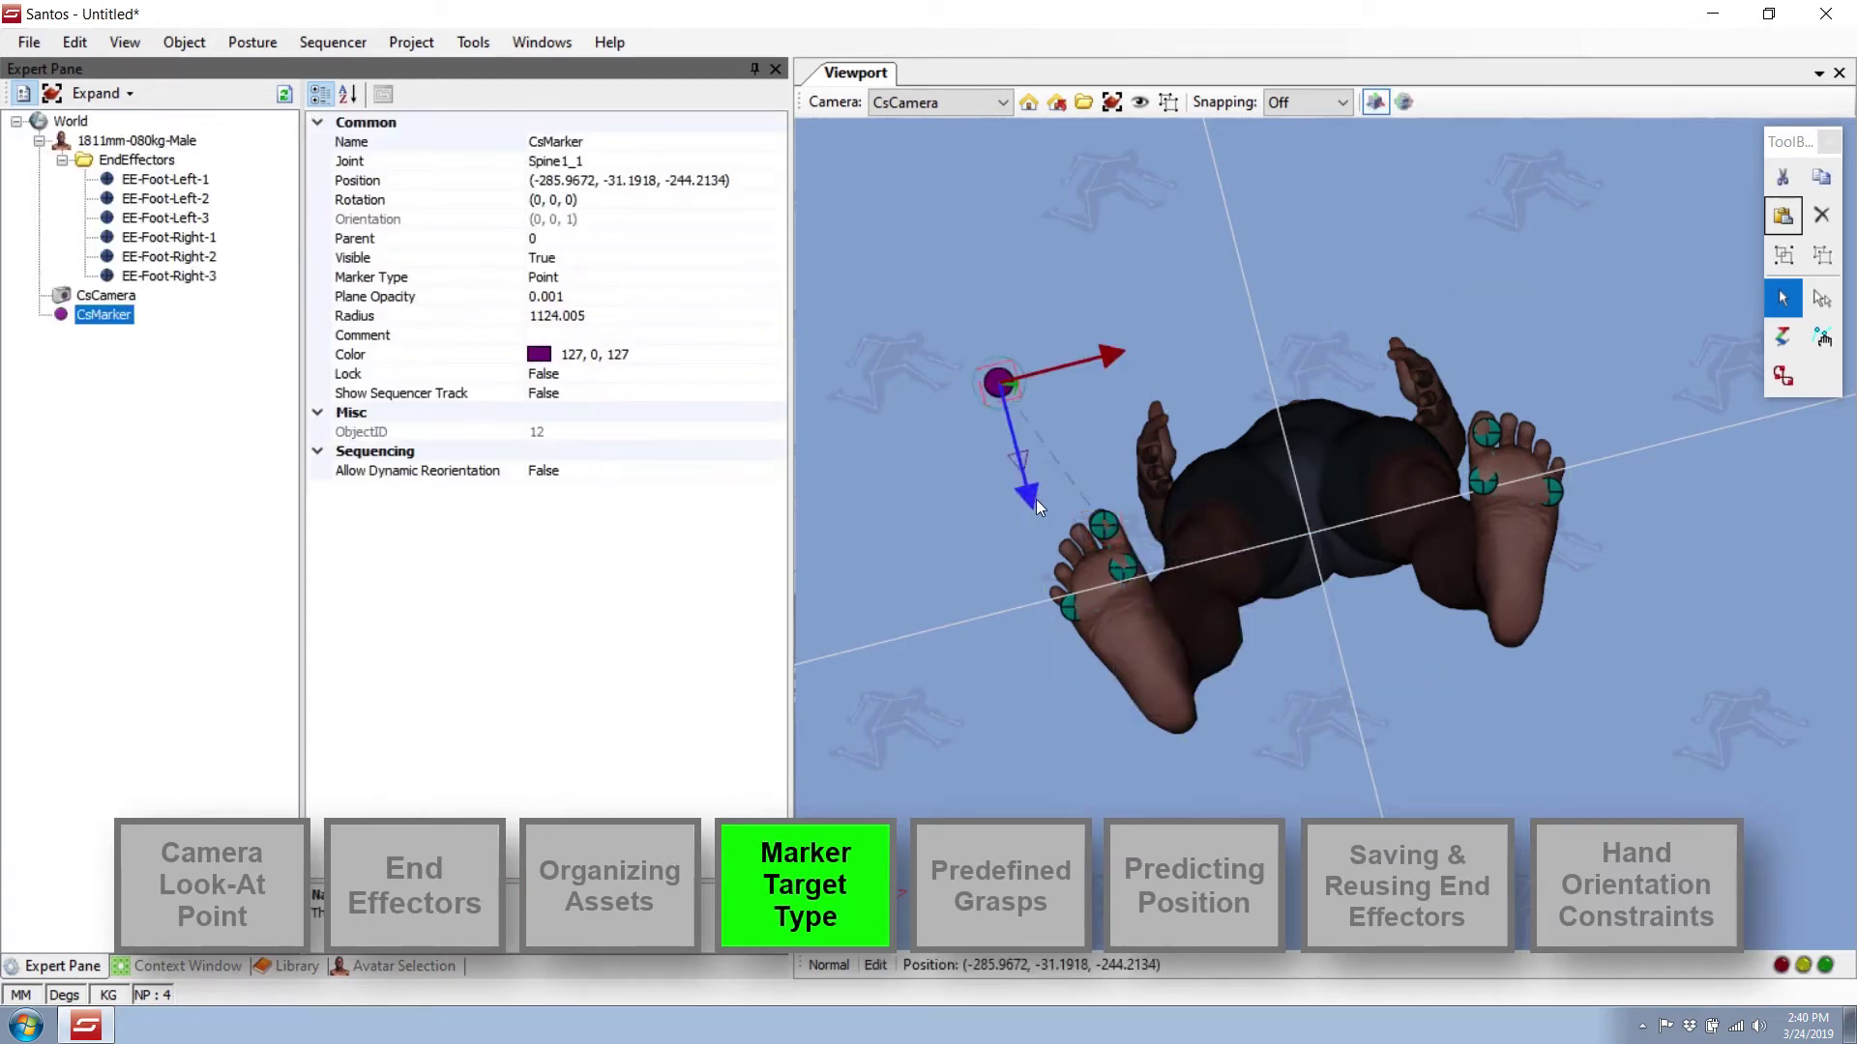
right_click(1062, 608)
left_click(1131, 618)
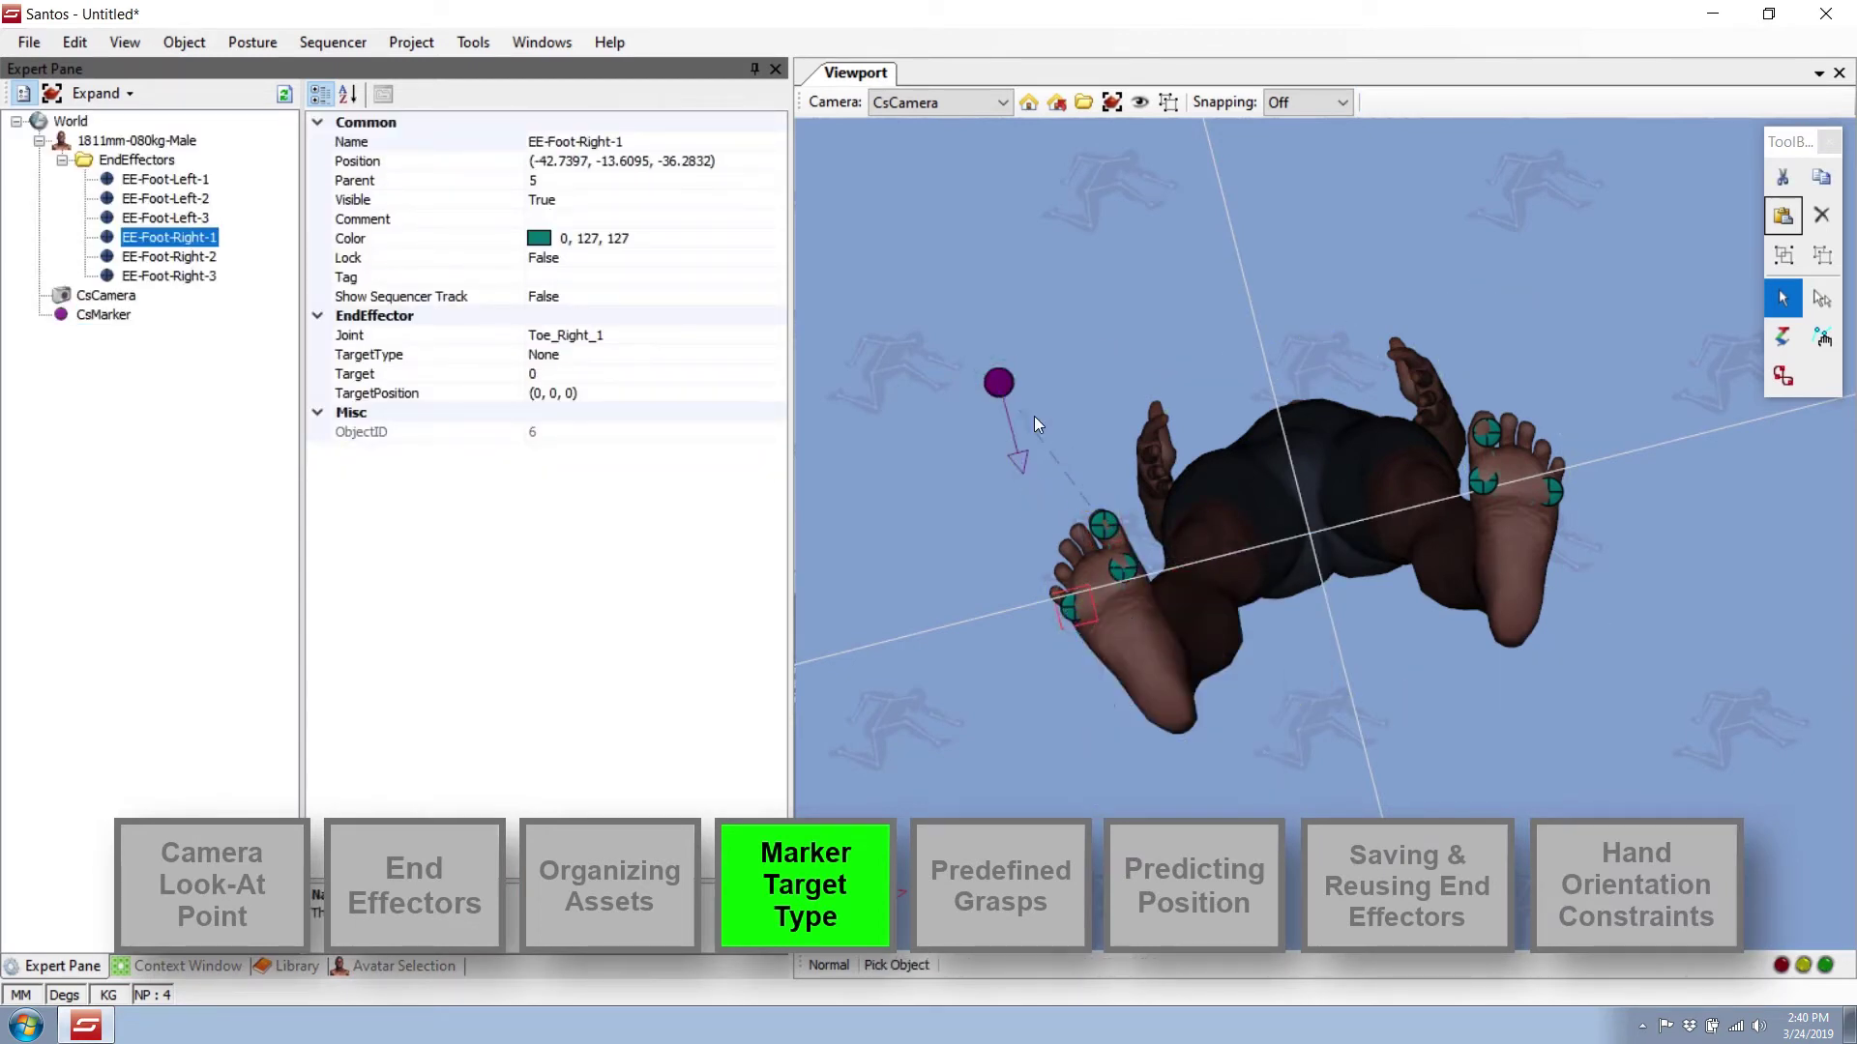
left_click(993, 389)
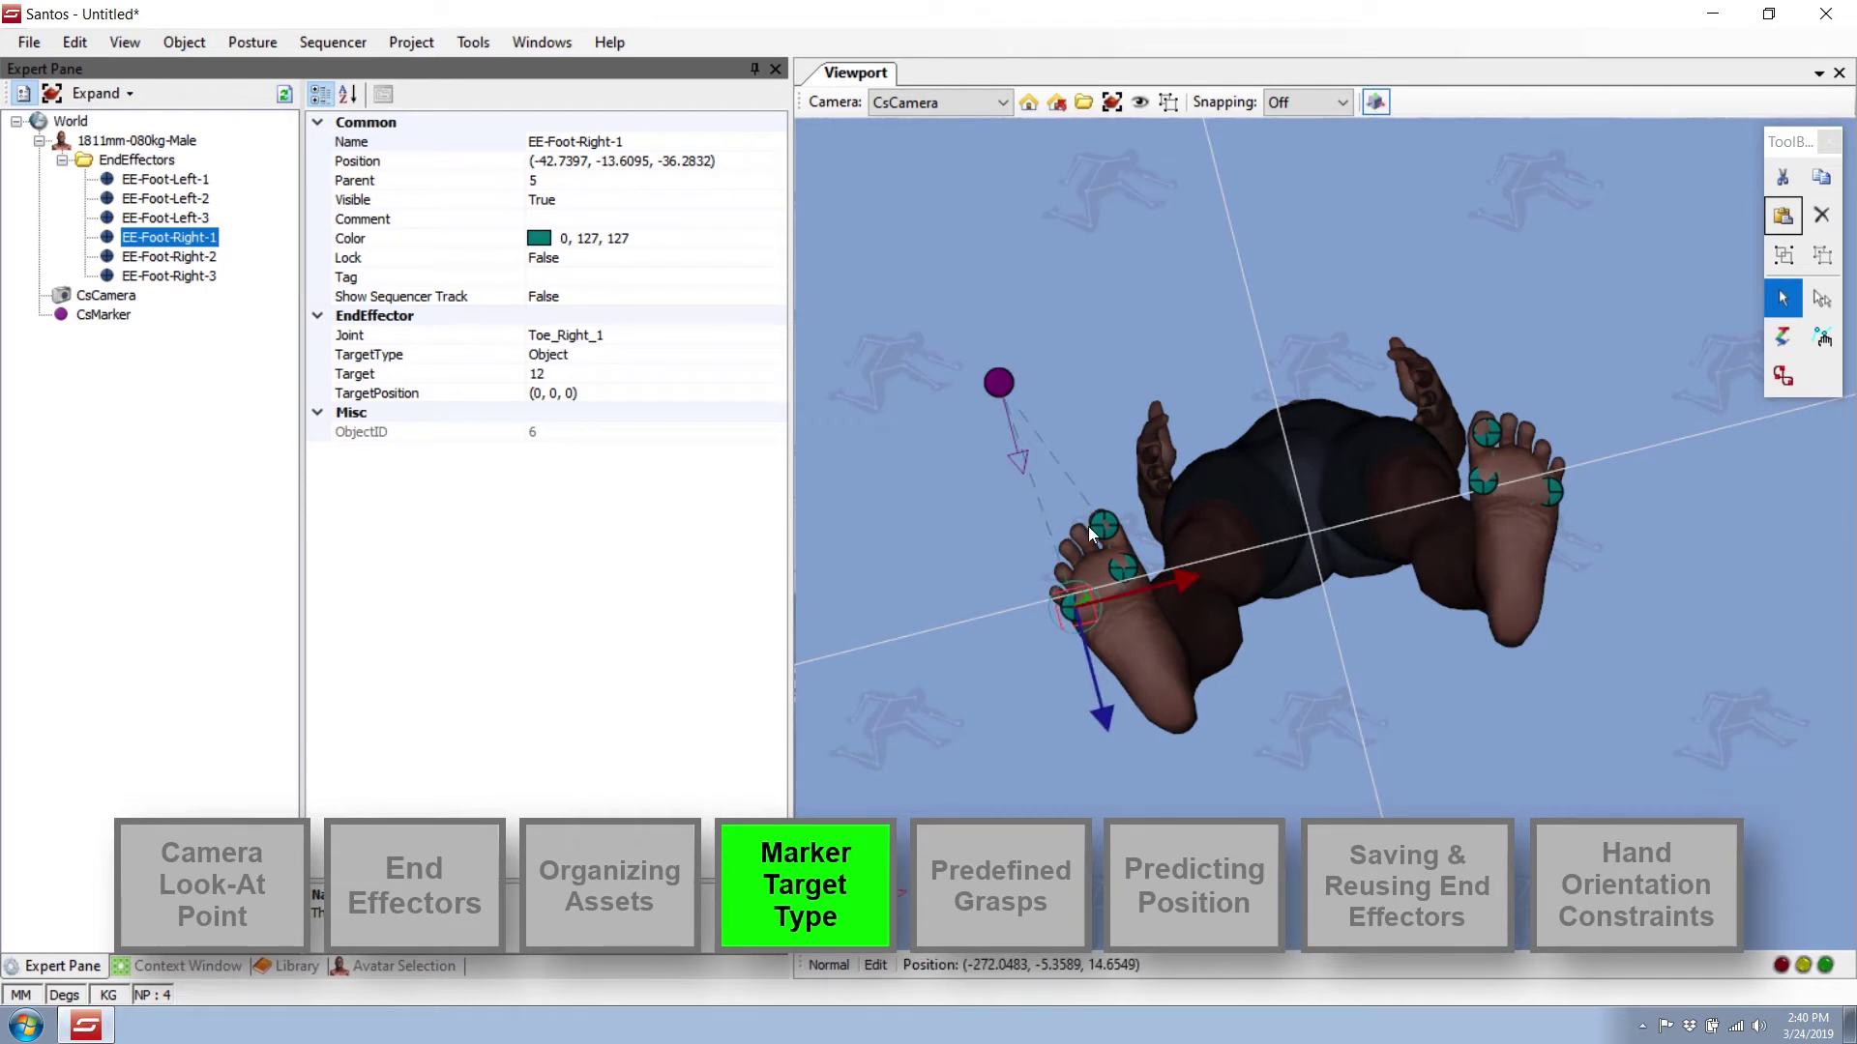
right_click(1119, 572)
left_click(1173, 590)
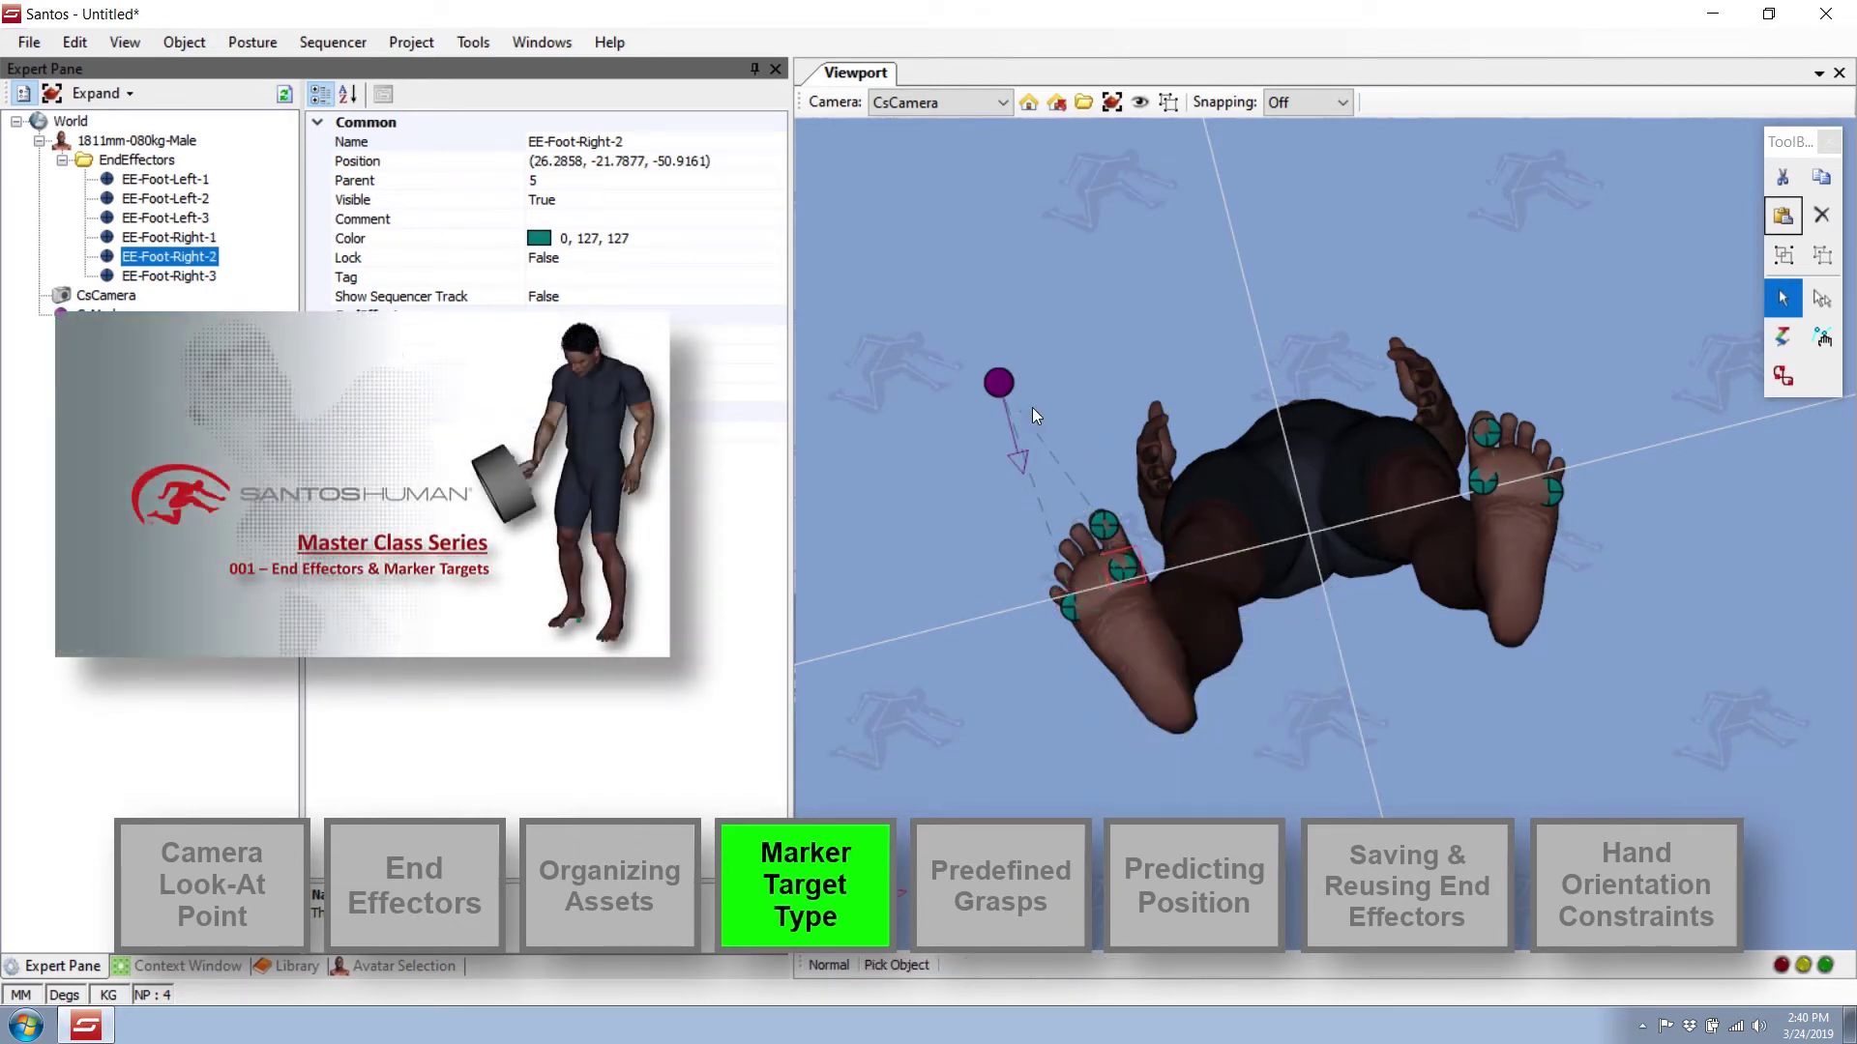
left_click(997, 387)
left_click(1175, 292)
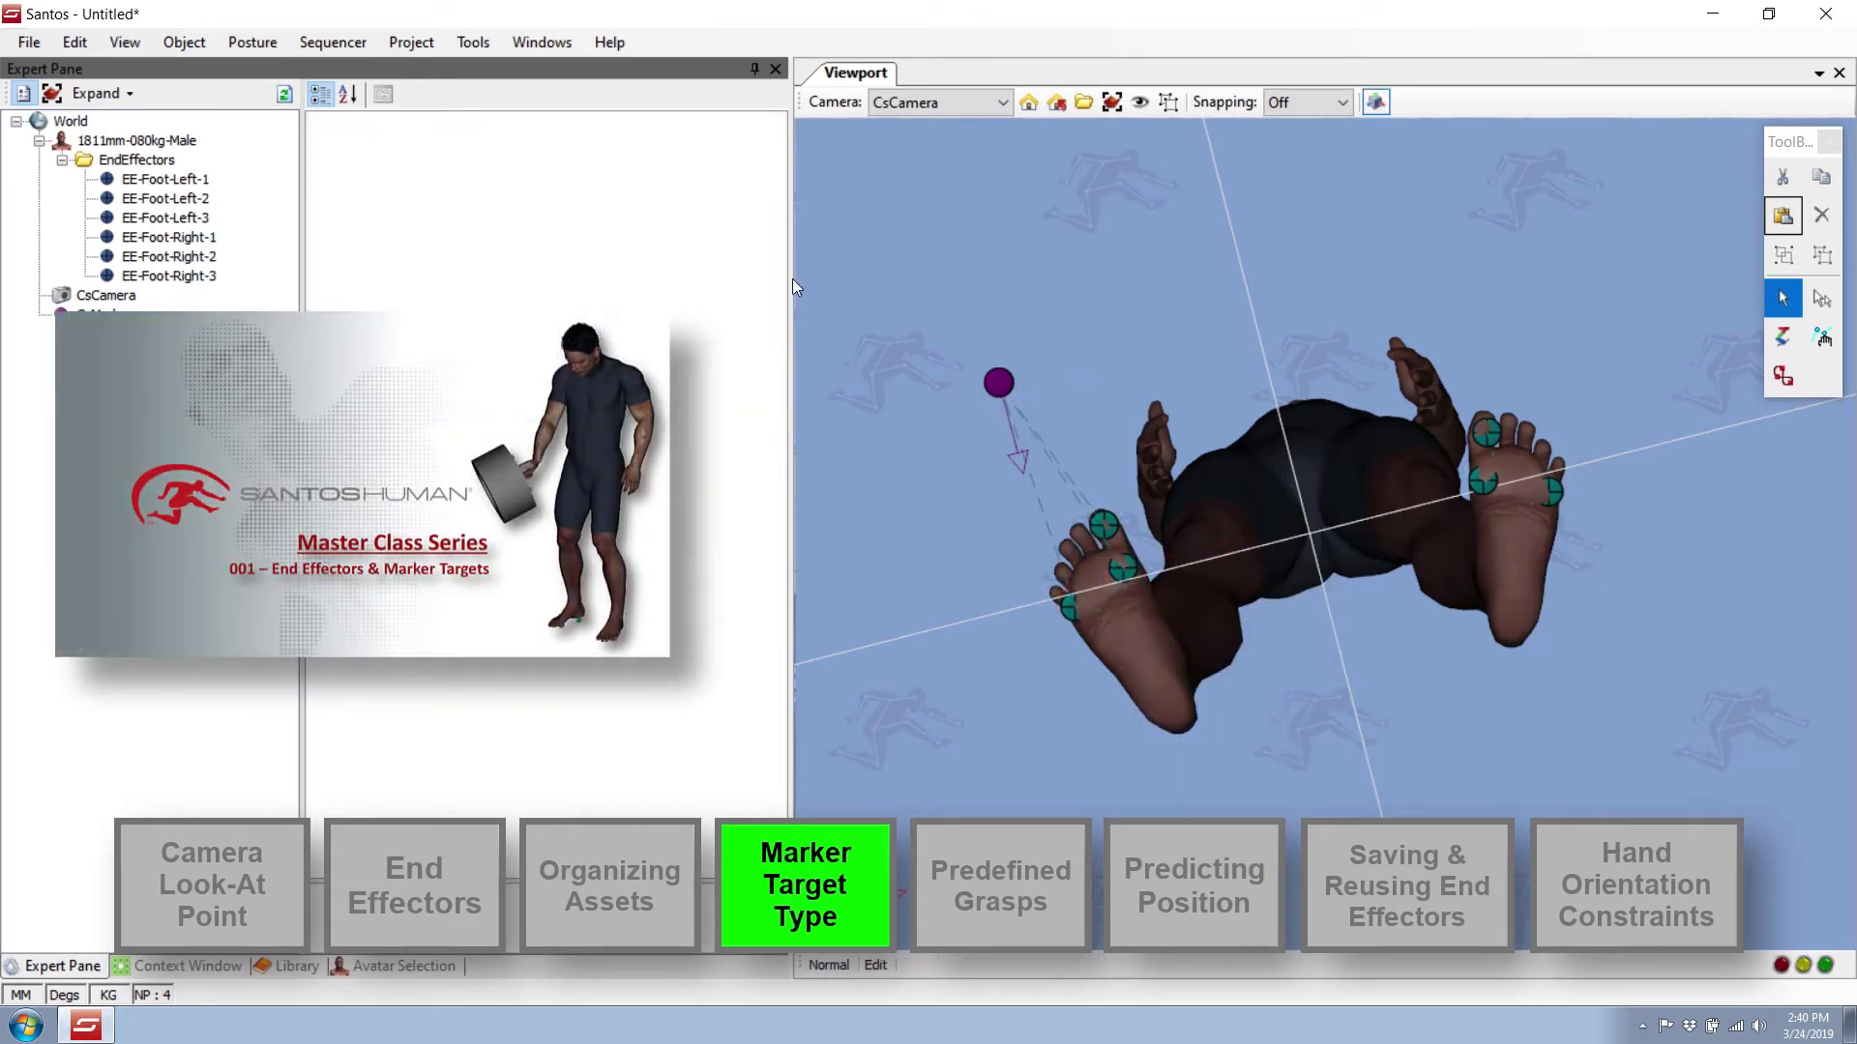
Set the marker to BoundedPlane type with radius 75 and rotation -90.
left_click(189, 310)
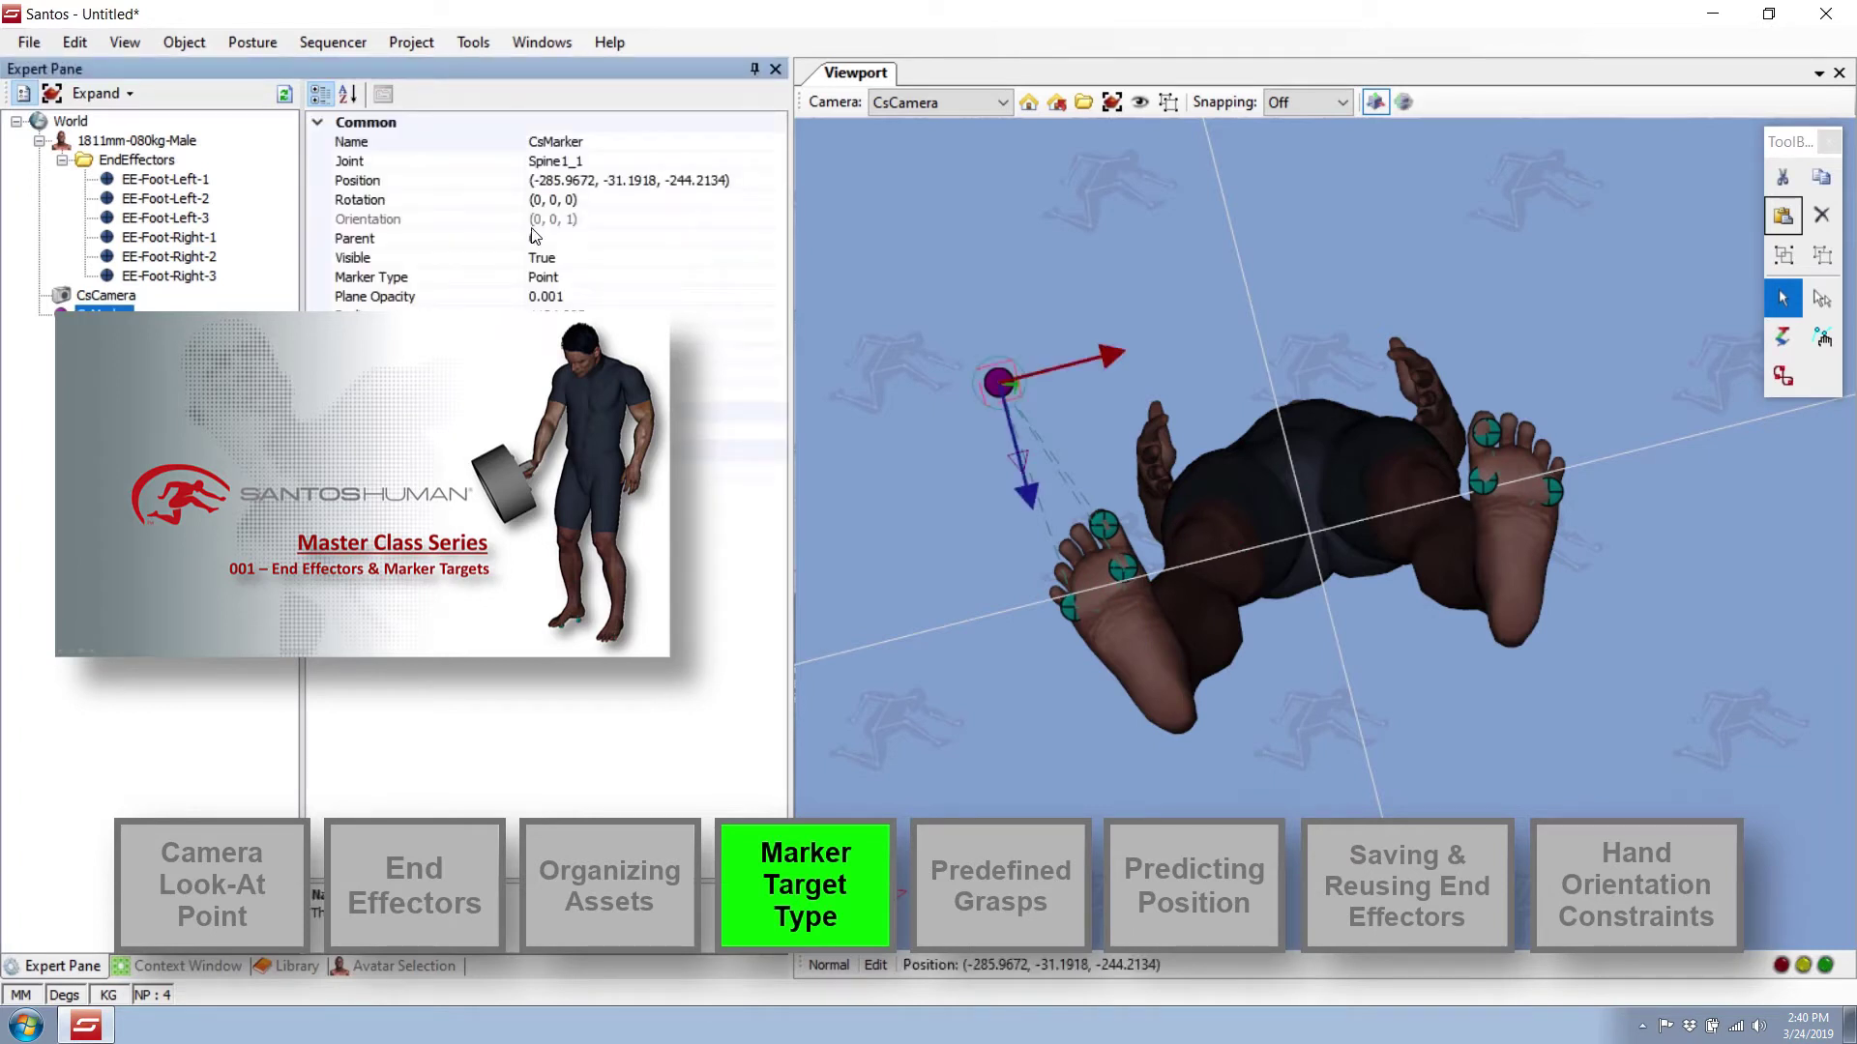
left_click(345, 277)
double_click(345, 277)
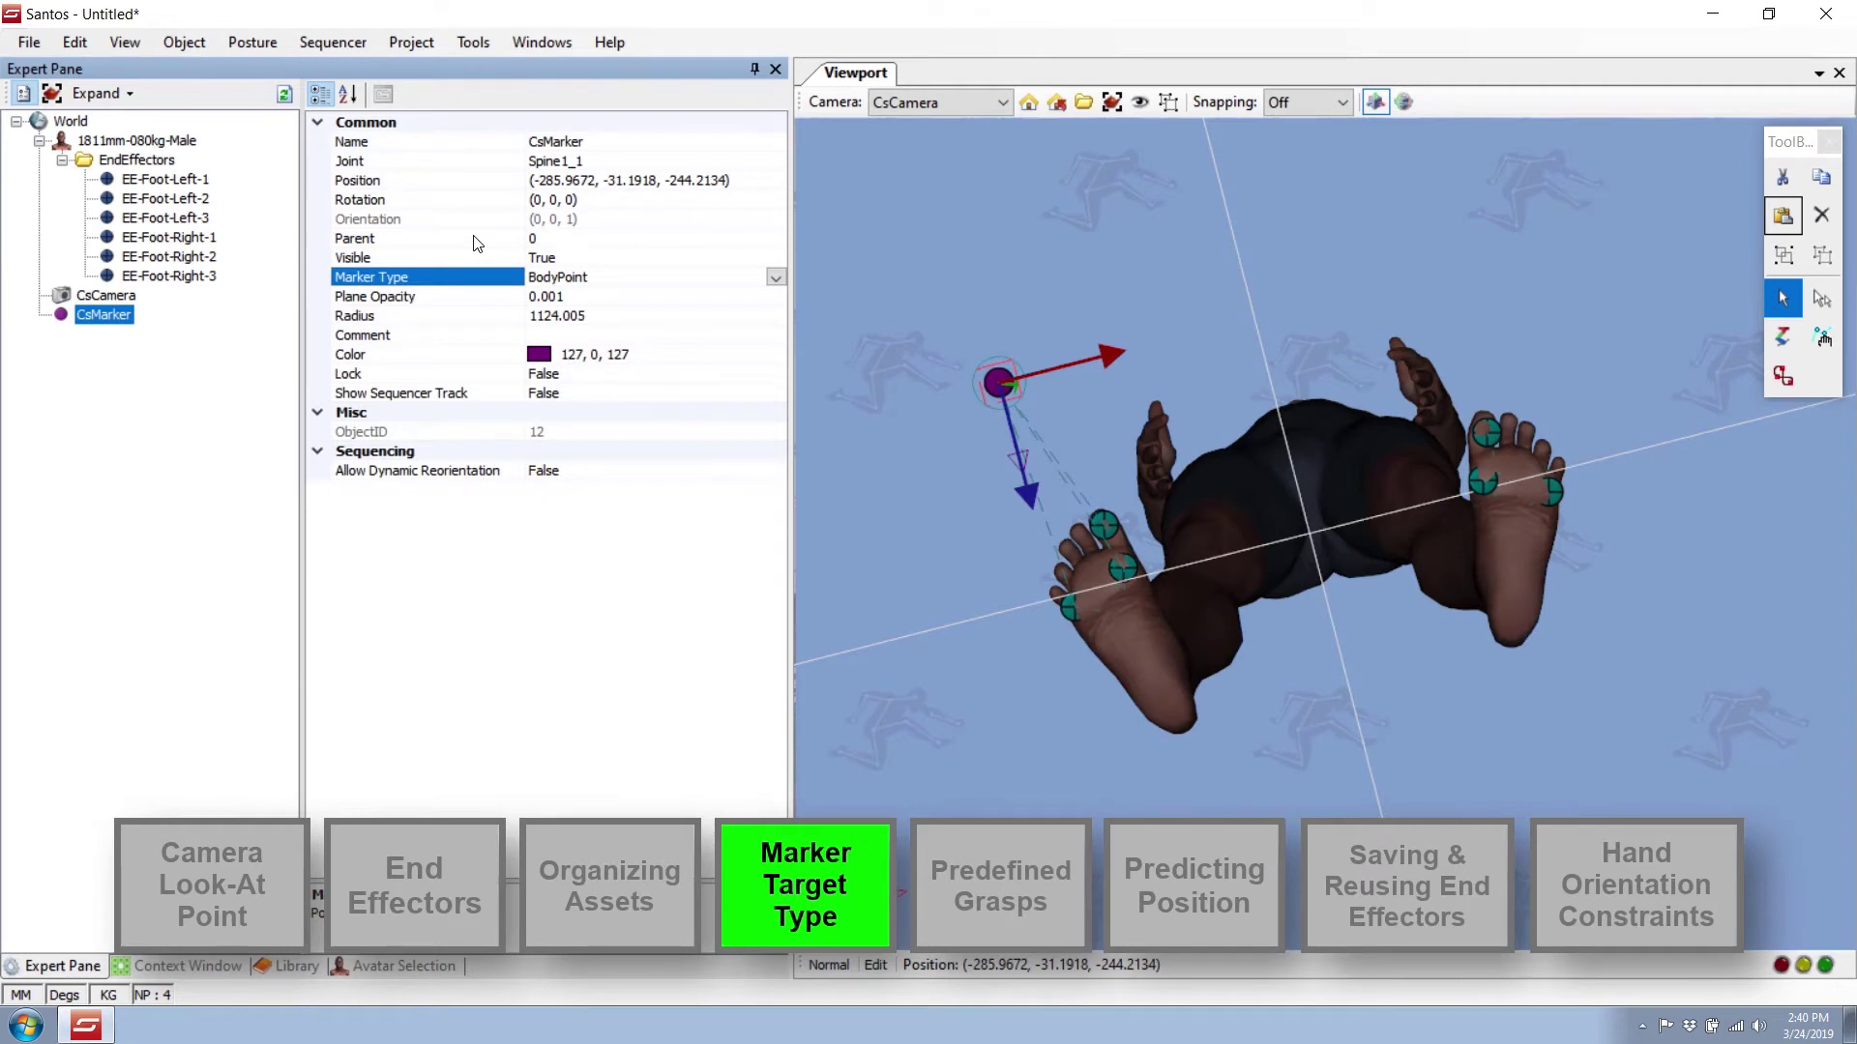
key("Down")
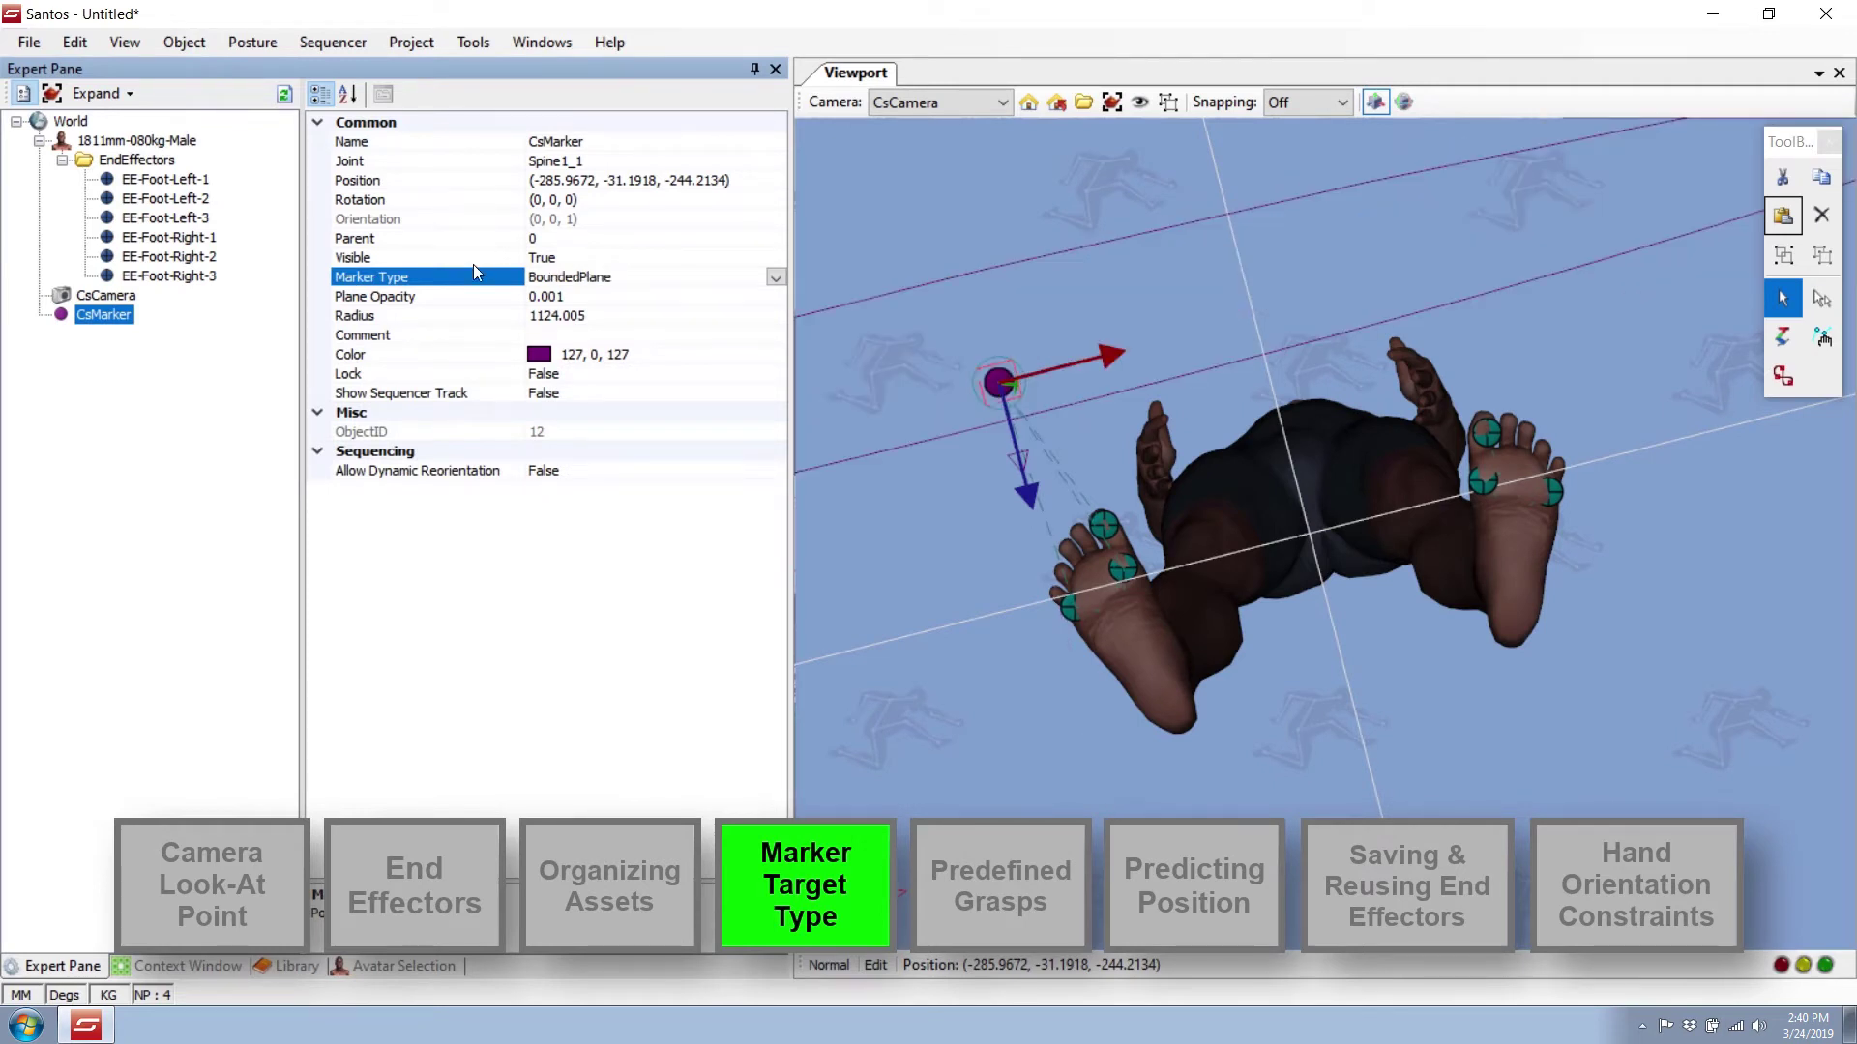
left_click(353, 317)
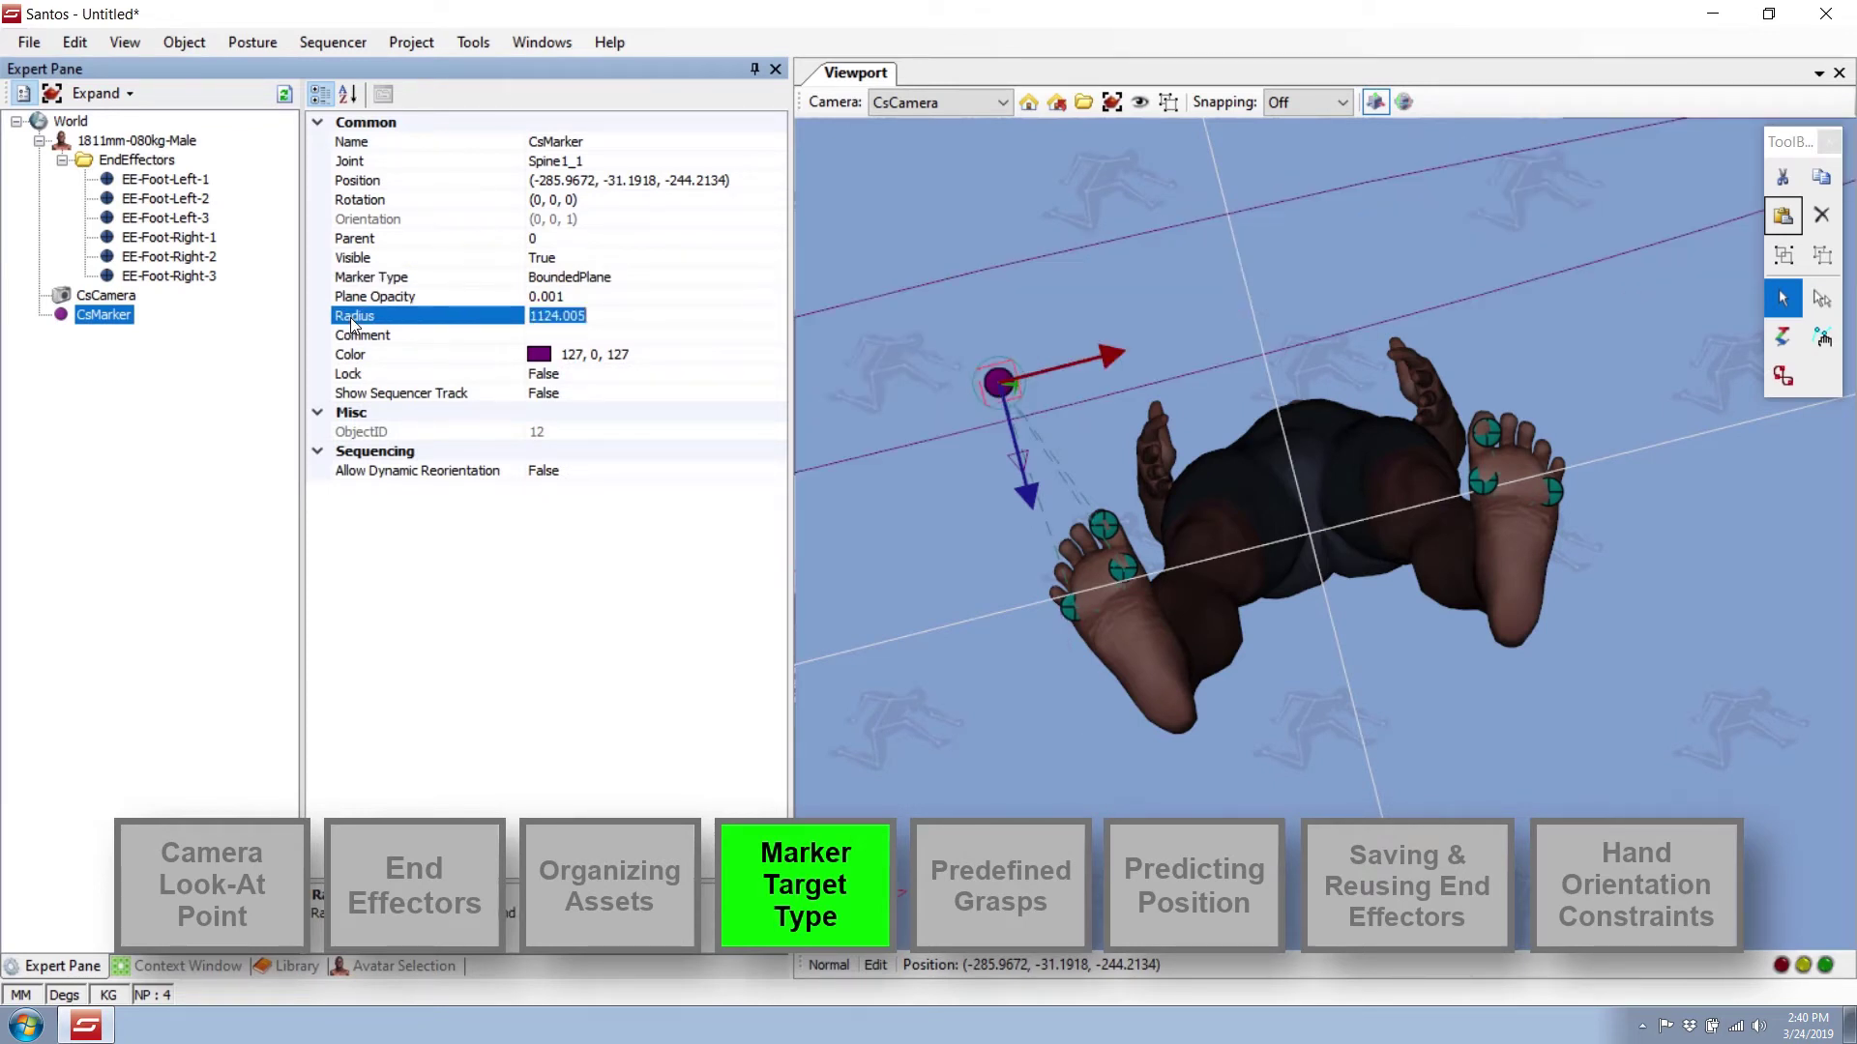
type("75")
key("Return")
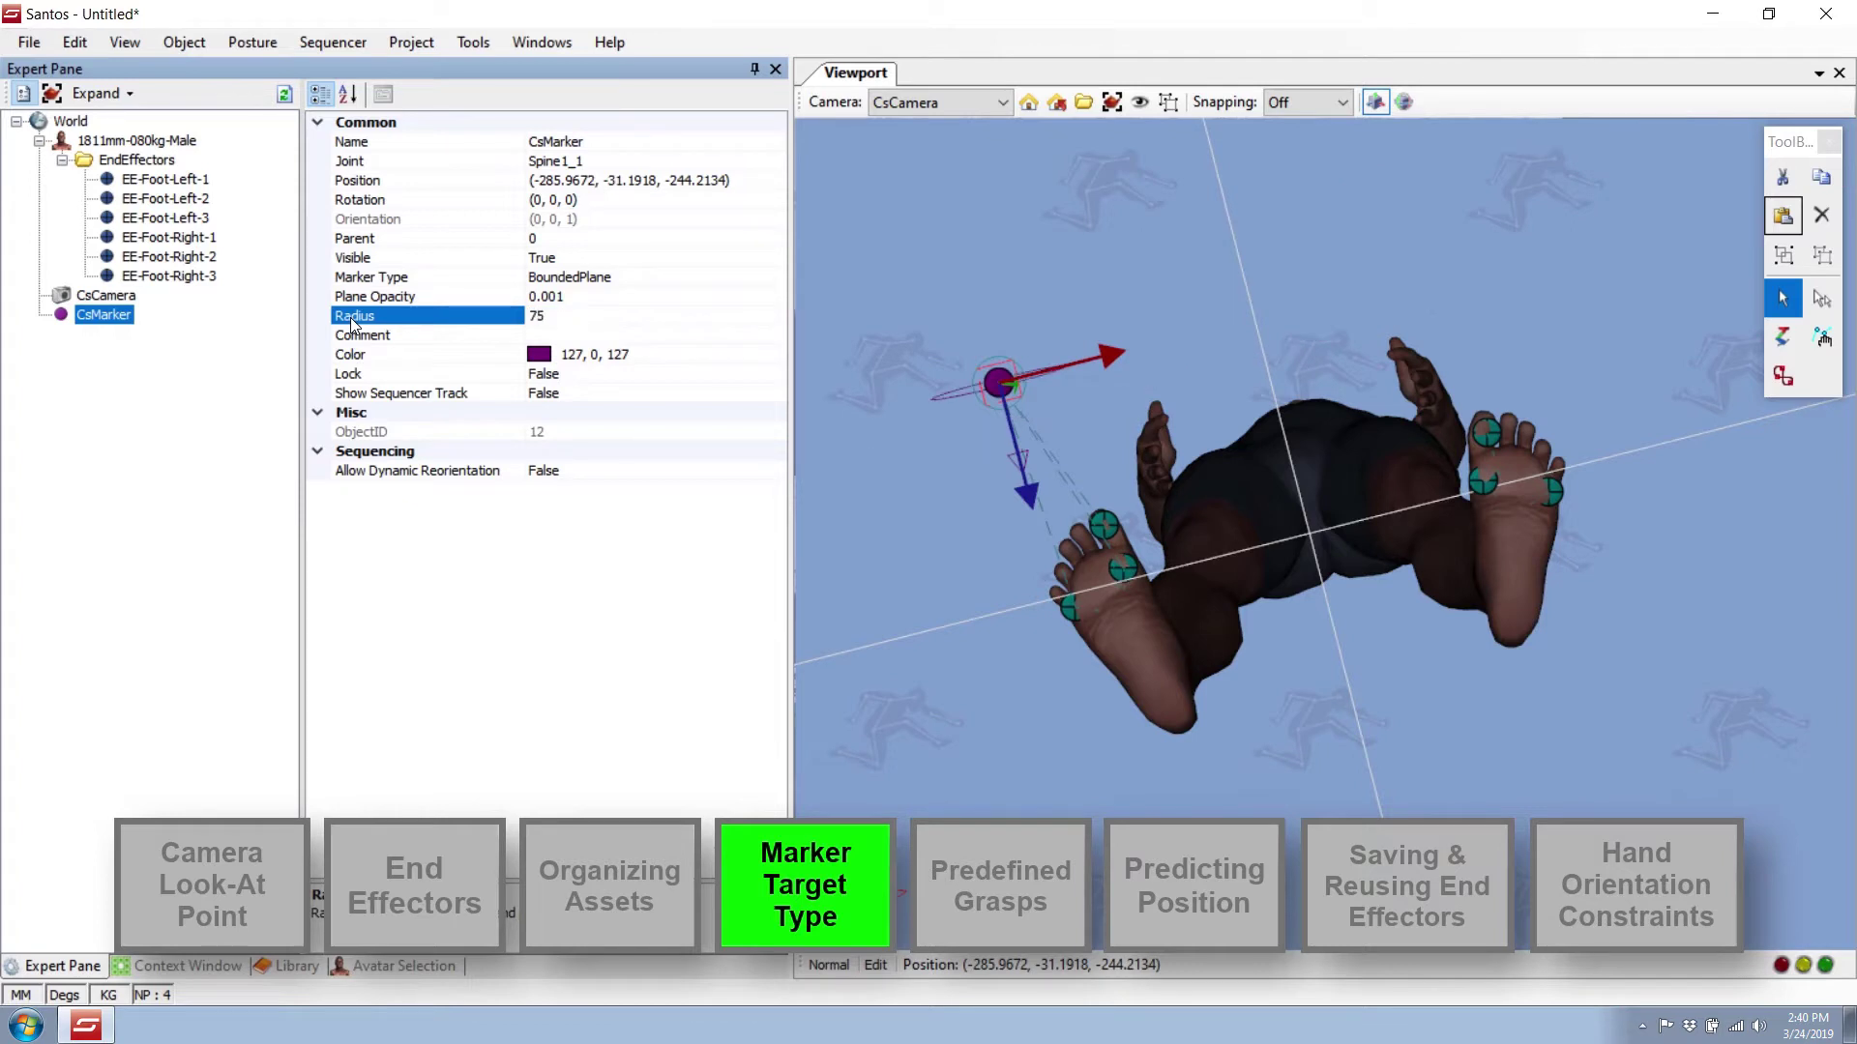
left_click(362, 200)
type("-90")
key("Return")
Set the marker's position coordinate to 0, place it under the right foot, and name it MT-Foot-Right.
left_click(660, 181)
key("BackSpace")
key("BackSpace")
key("BackSpace")
key("BackSpace")
key("BackSpace")
key("BackSpace")
key("BackSpace")
key("BackSpace")
type("0")
key("Return")
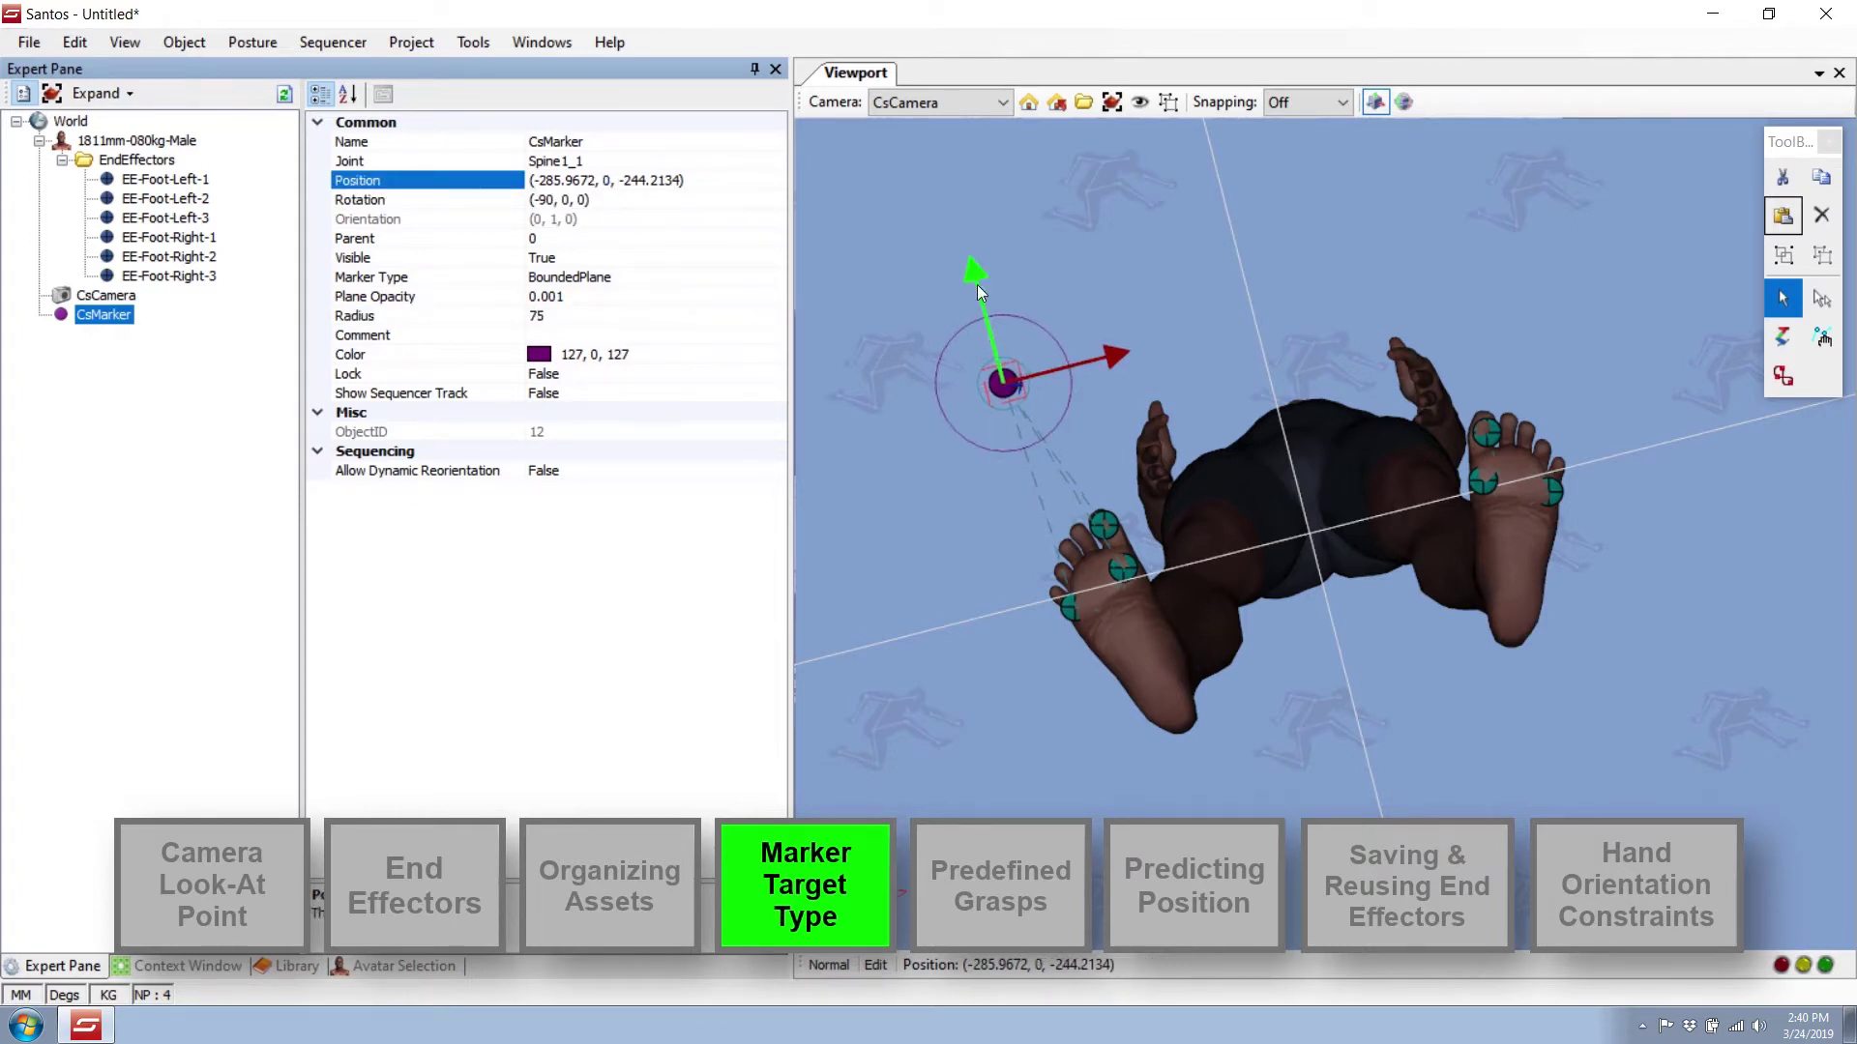
left_click_drag(977, 284, 1029, 489)
left_click(107, 315)
type("MT-Foot-Right")
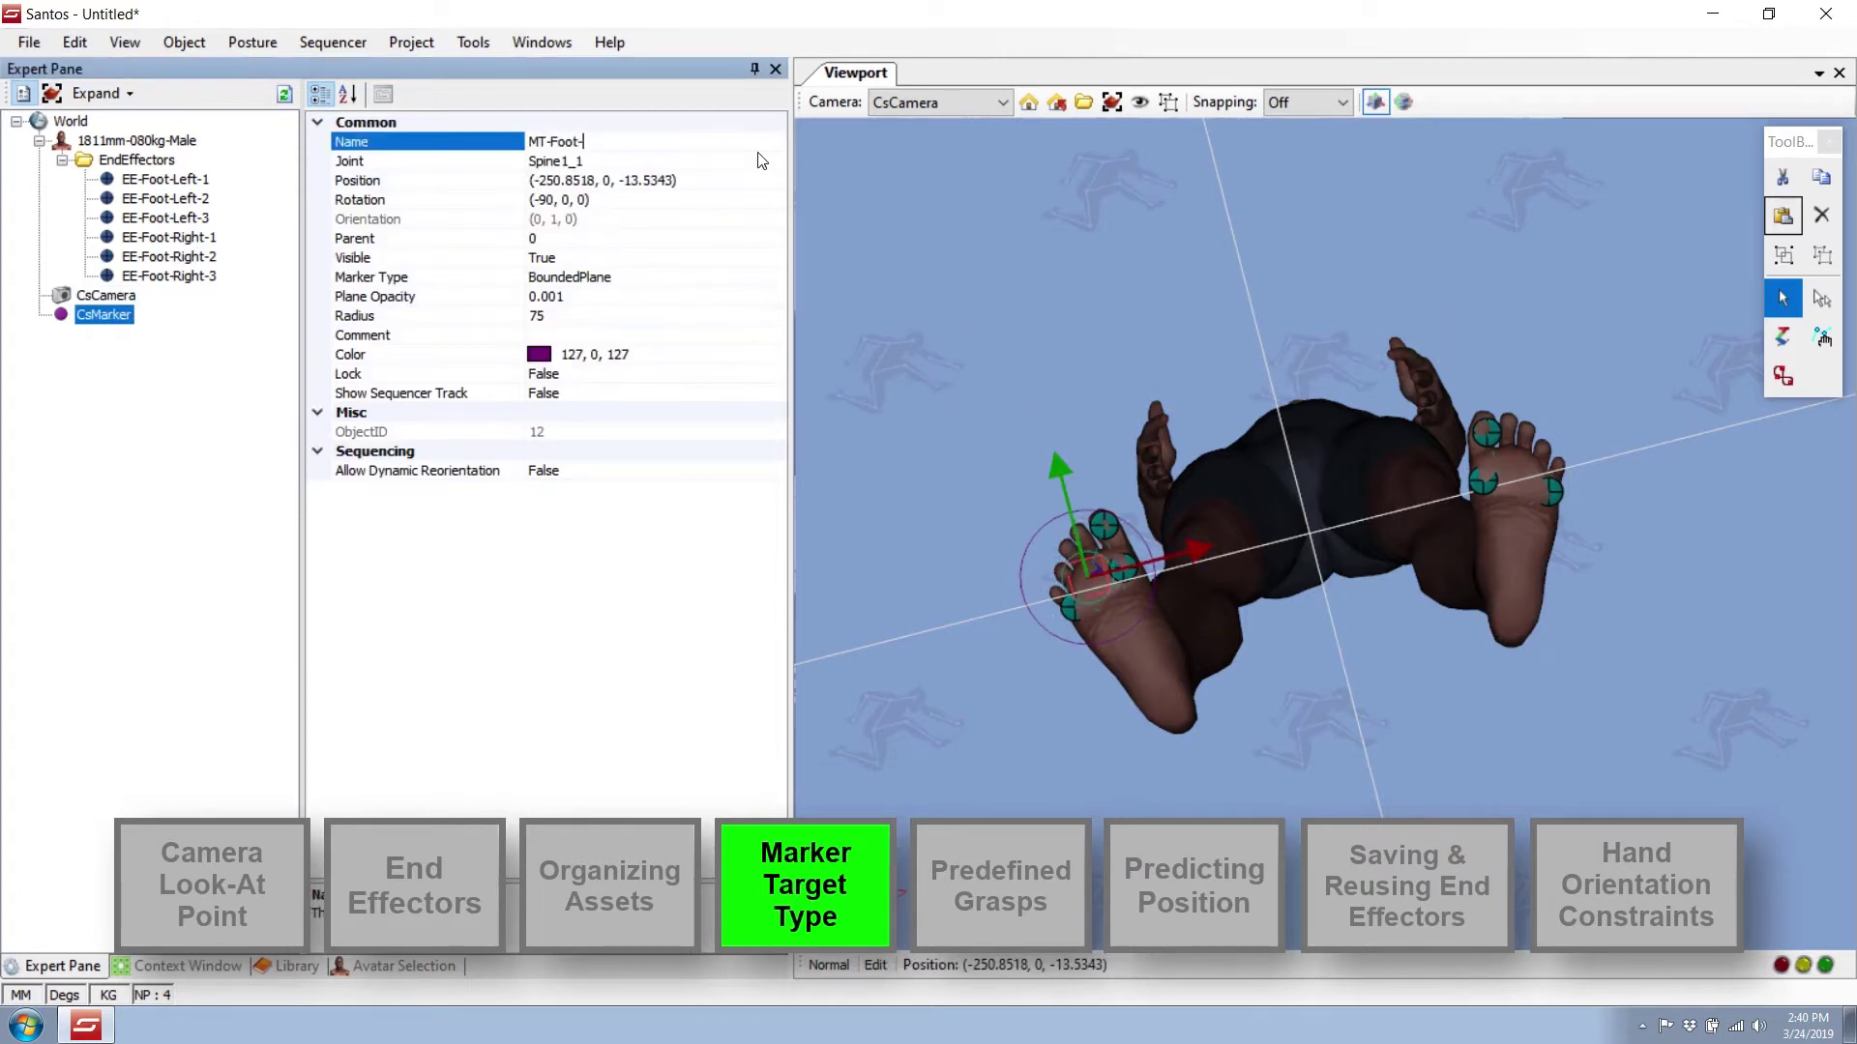
key("Return")
Duplicate MT-Foot-Right and rename the copy MT-Foot-Left.
right_click(151, 314)
left_click(213, 414)
left_click(74, 42)
left_click(112, 182)
left_click(692, 139)
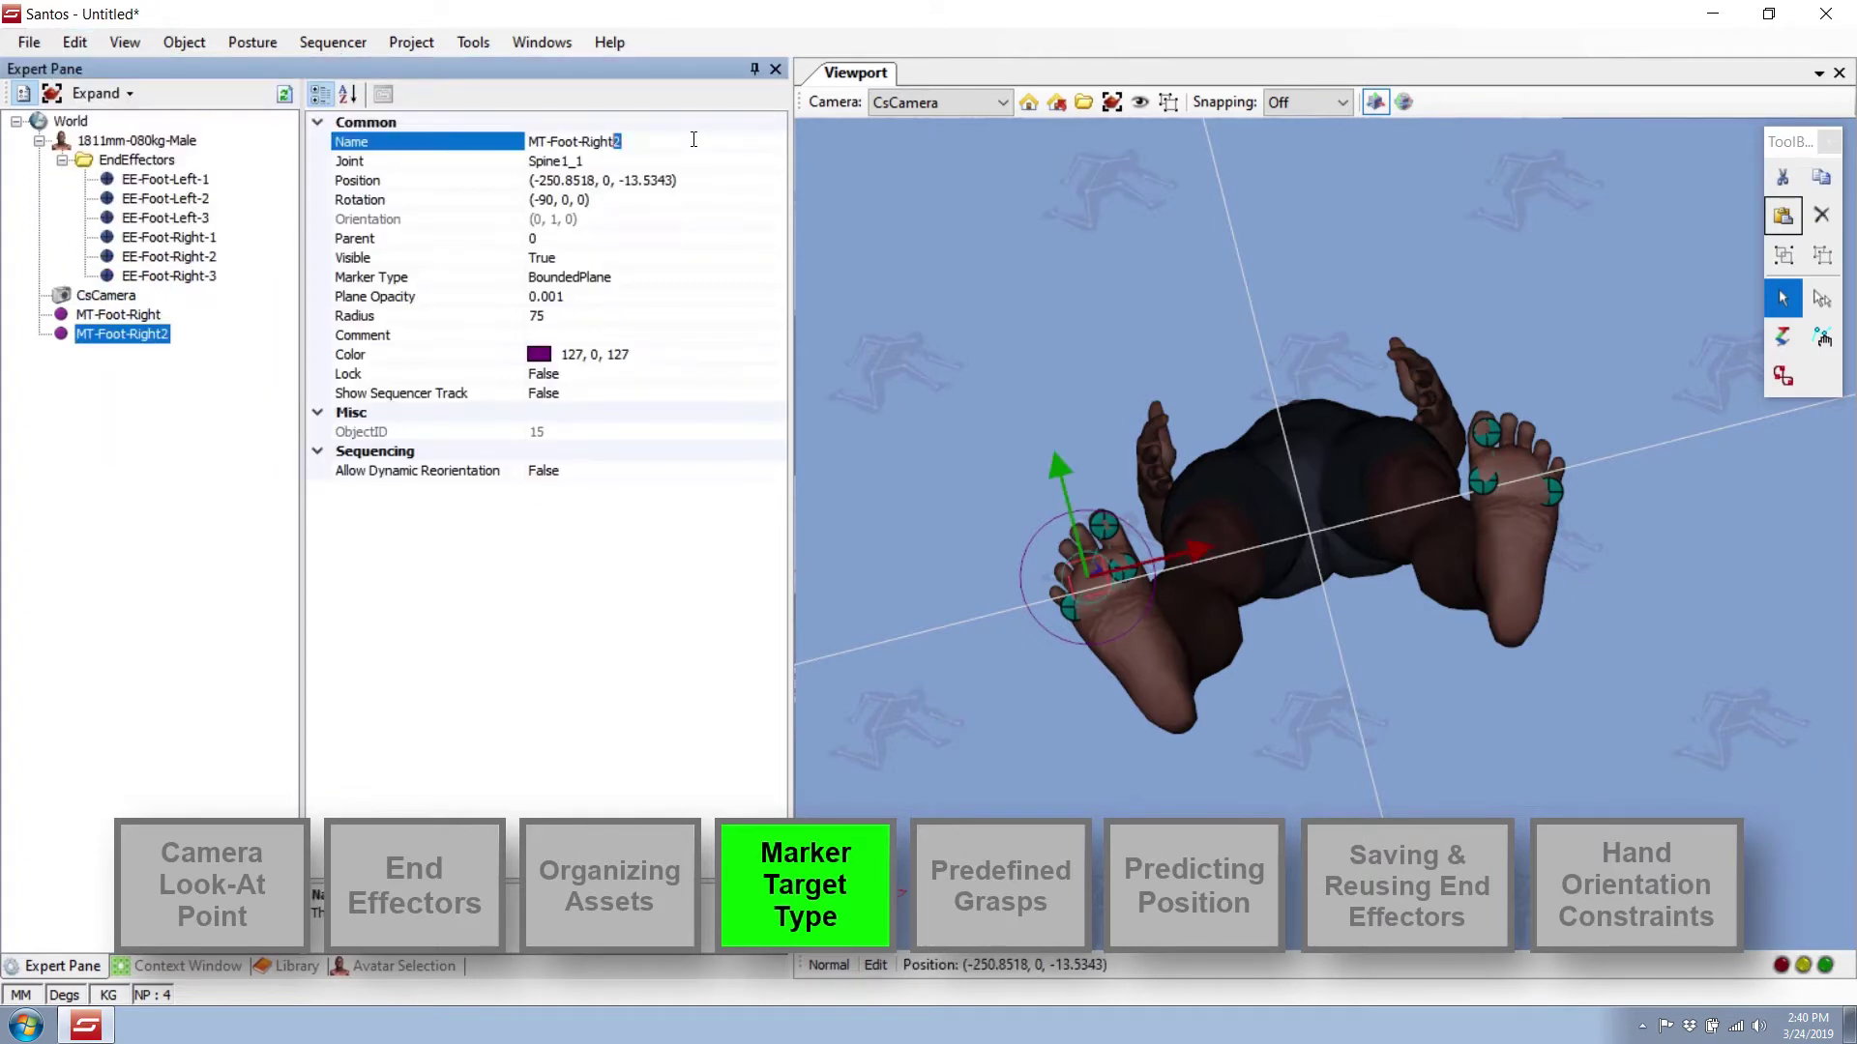
key("BackSpace")
key("BackSpace")
key("BackSpace")
key("BackSpace")
key("BackSpace")
key("BackSpace")
type("Left")
key("Return")
Move MT-Foot-Left under the left foot and make the left-foot effectors target it.
right_click(1553, 491)
mouse_move(1199, 550)
left_mouse_down()
mouse_move(1780, 400)
mouse_move(1609, 362)
left_mouse_up()
left_click(1650, 504)
left_click(1669, 427)
right_click(1482, 481)
left_click(1583, 495)
left_click(1661, 425)
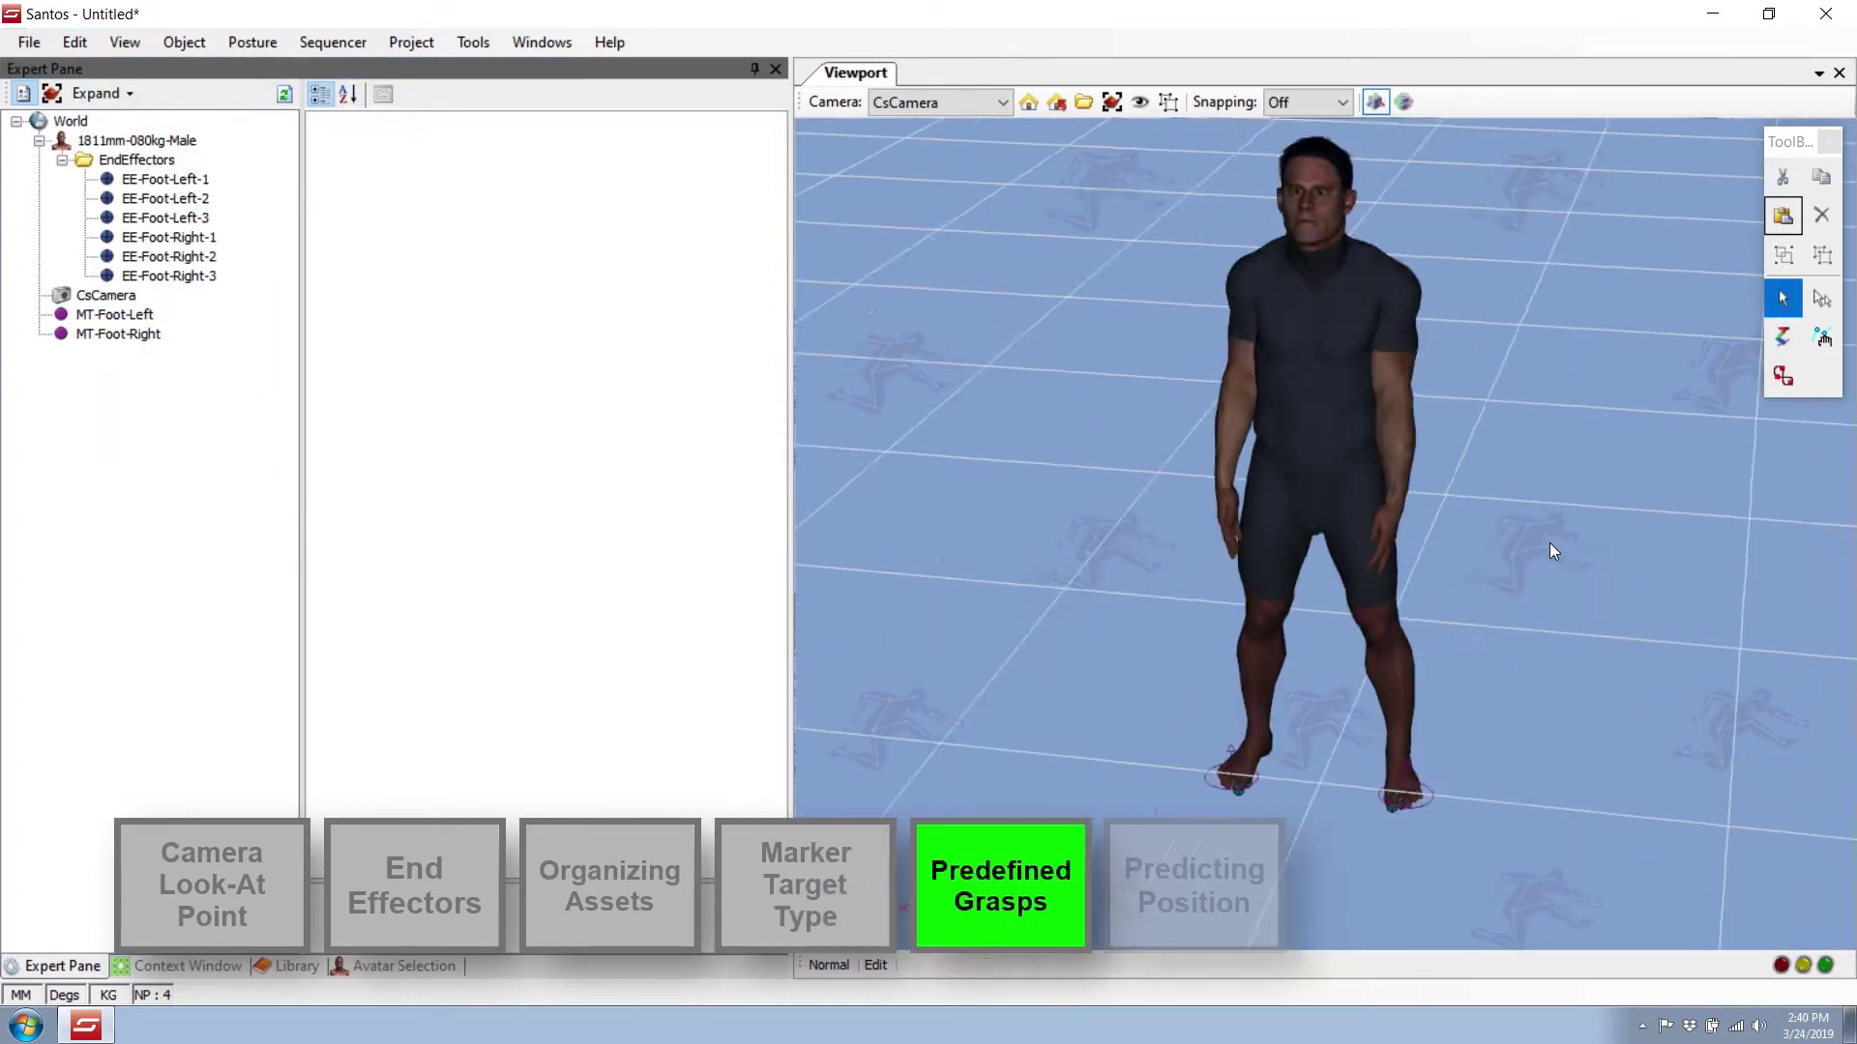
Apply the Neutral grasp from the Library's Grasps to the avatar's left hand.
left_click(1371, 505)
left_click(290, 965)
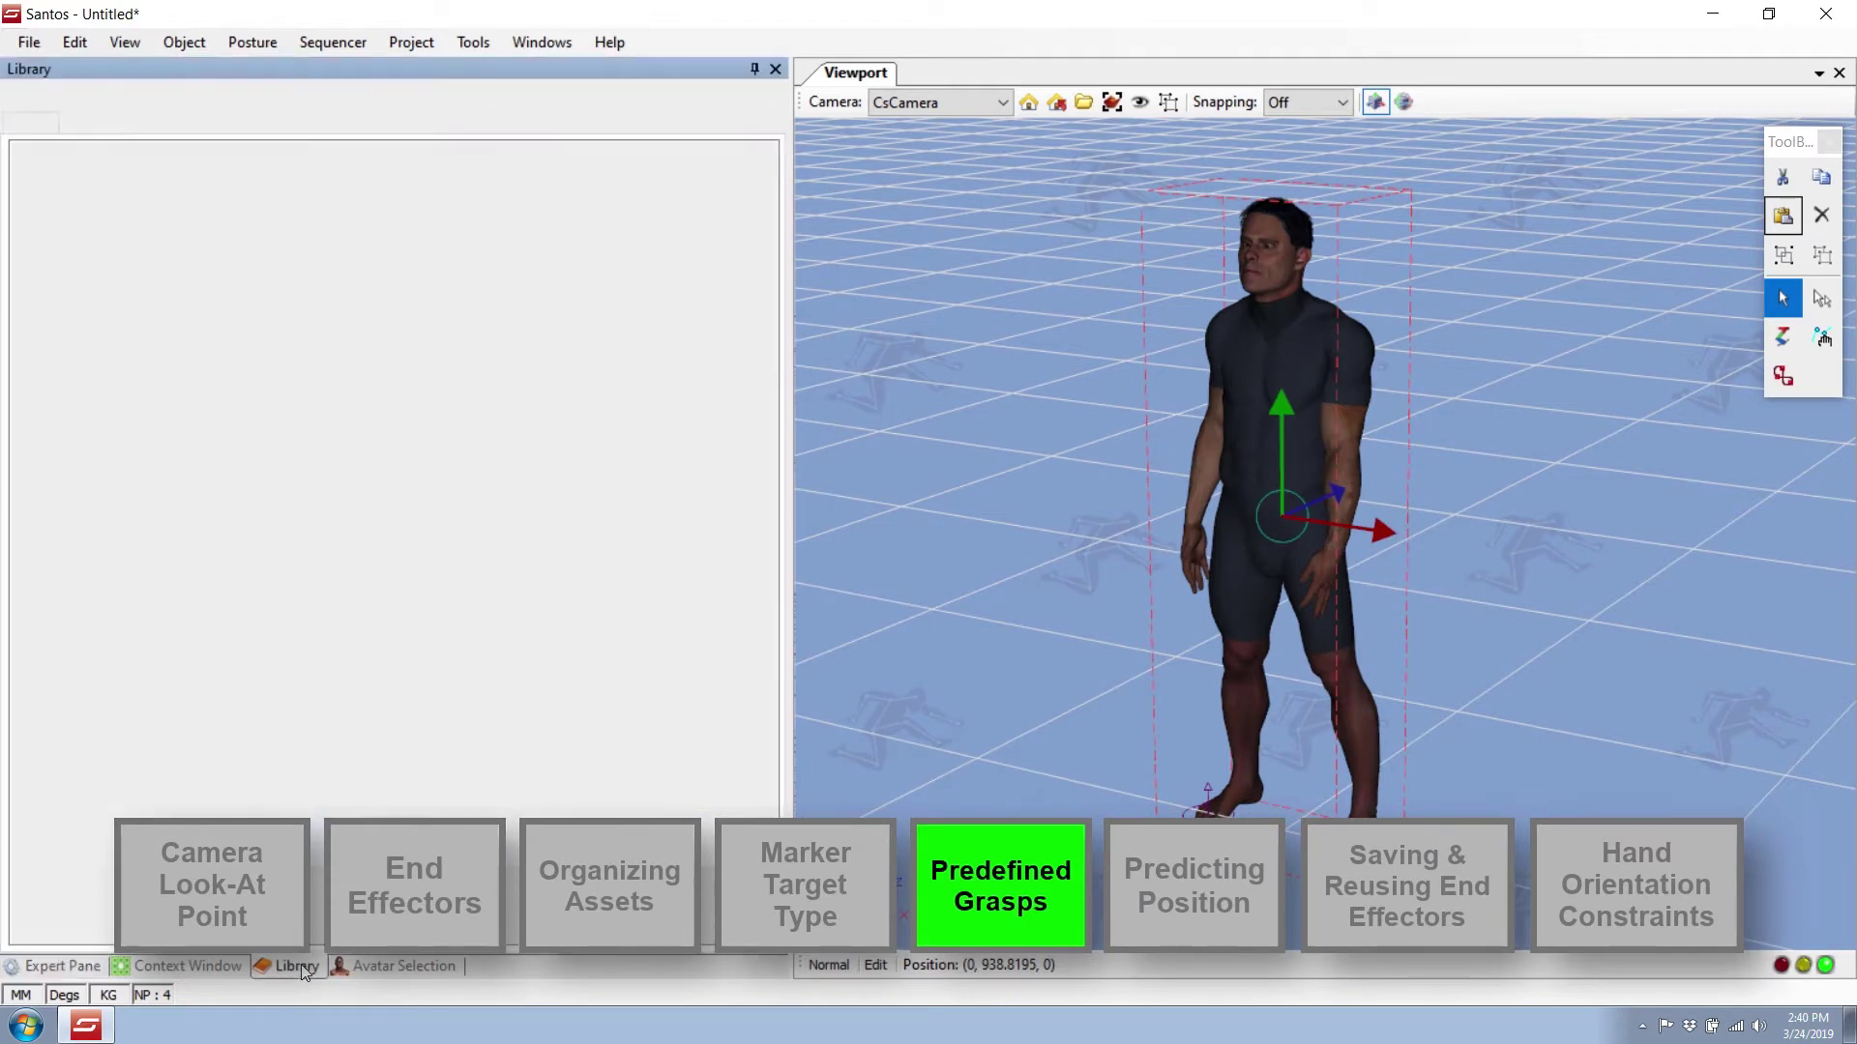
left_click(89, 125)
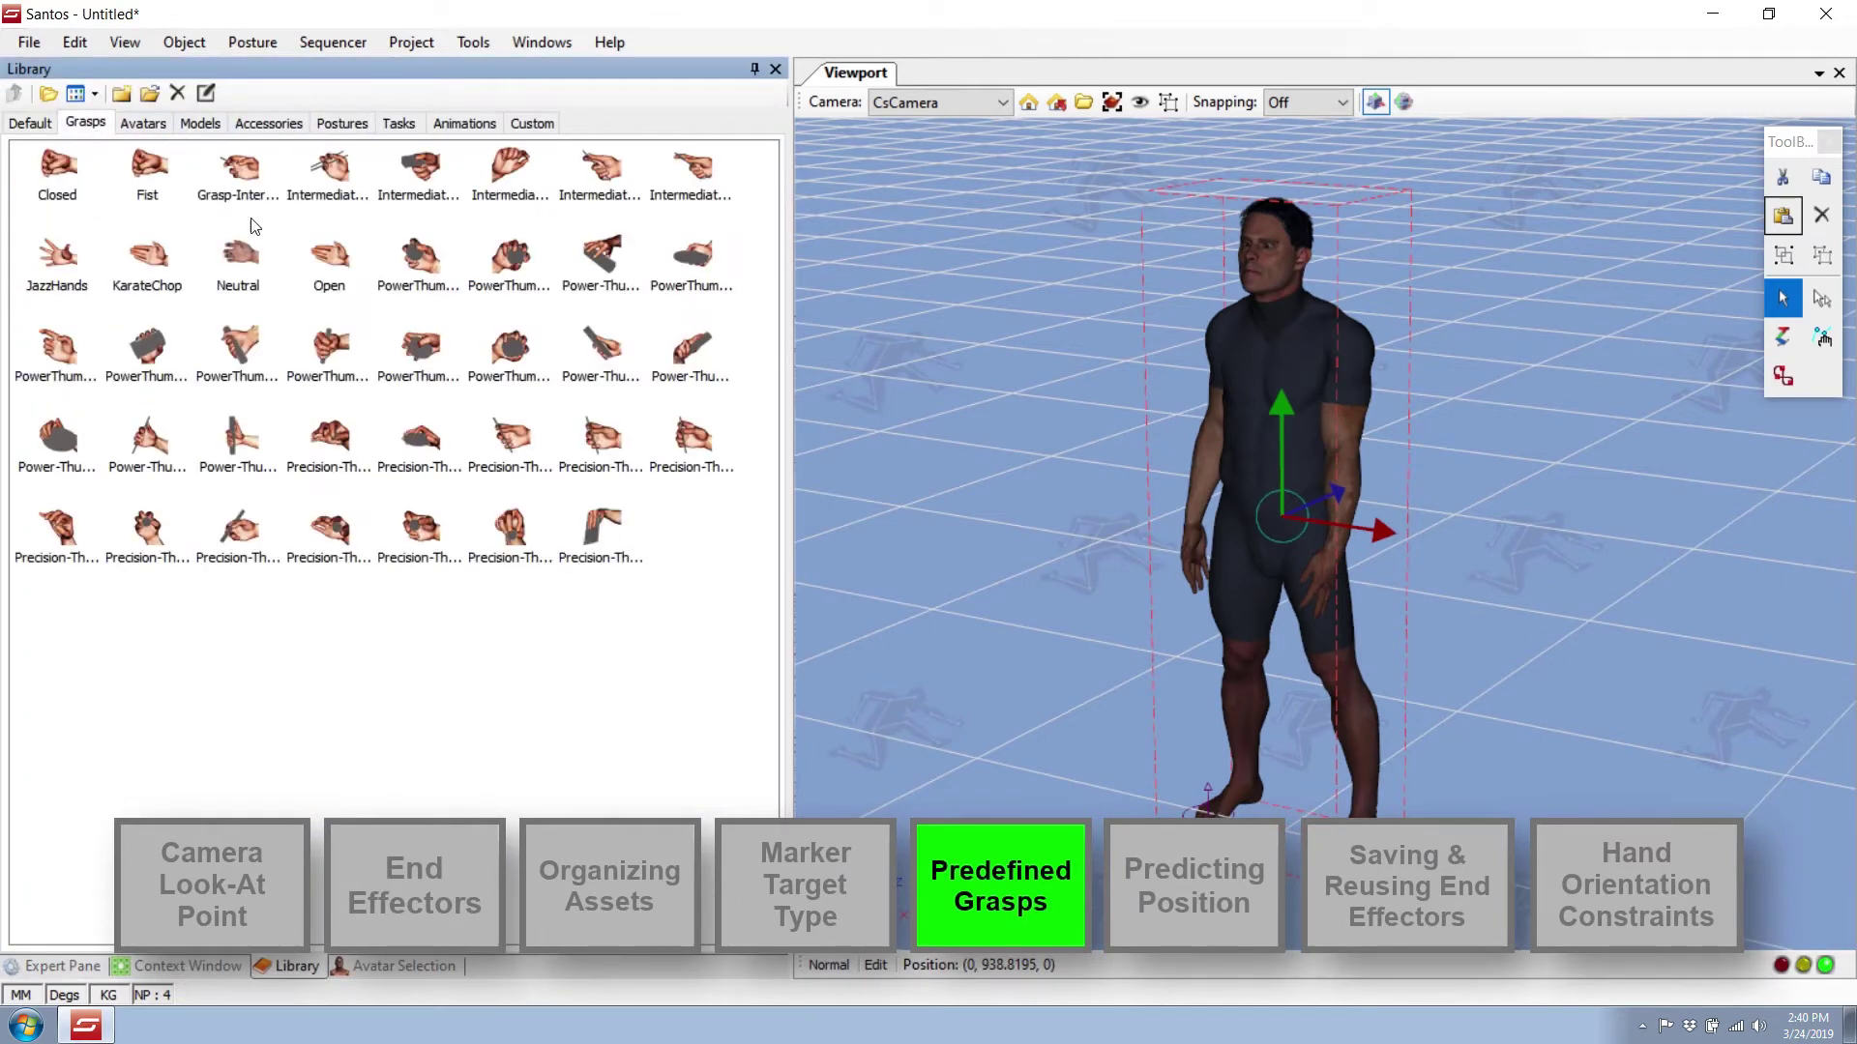
left_click_drag(215, 265, 1188, 556)
left_click_drag(232, 261, 1306, 468)
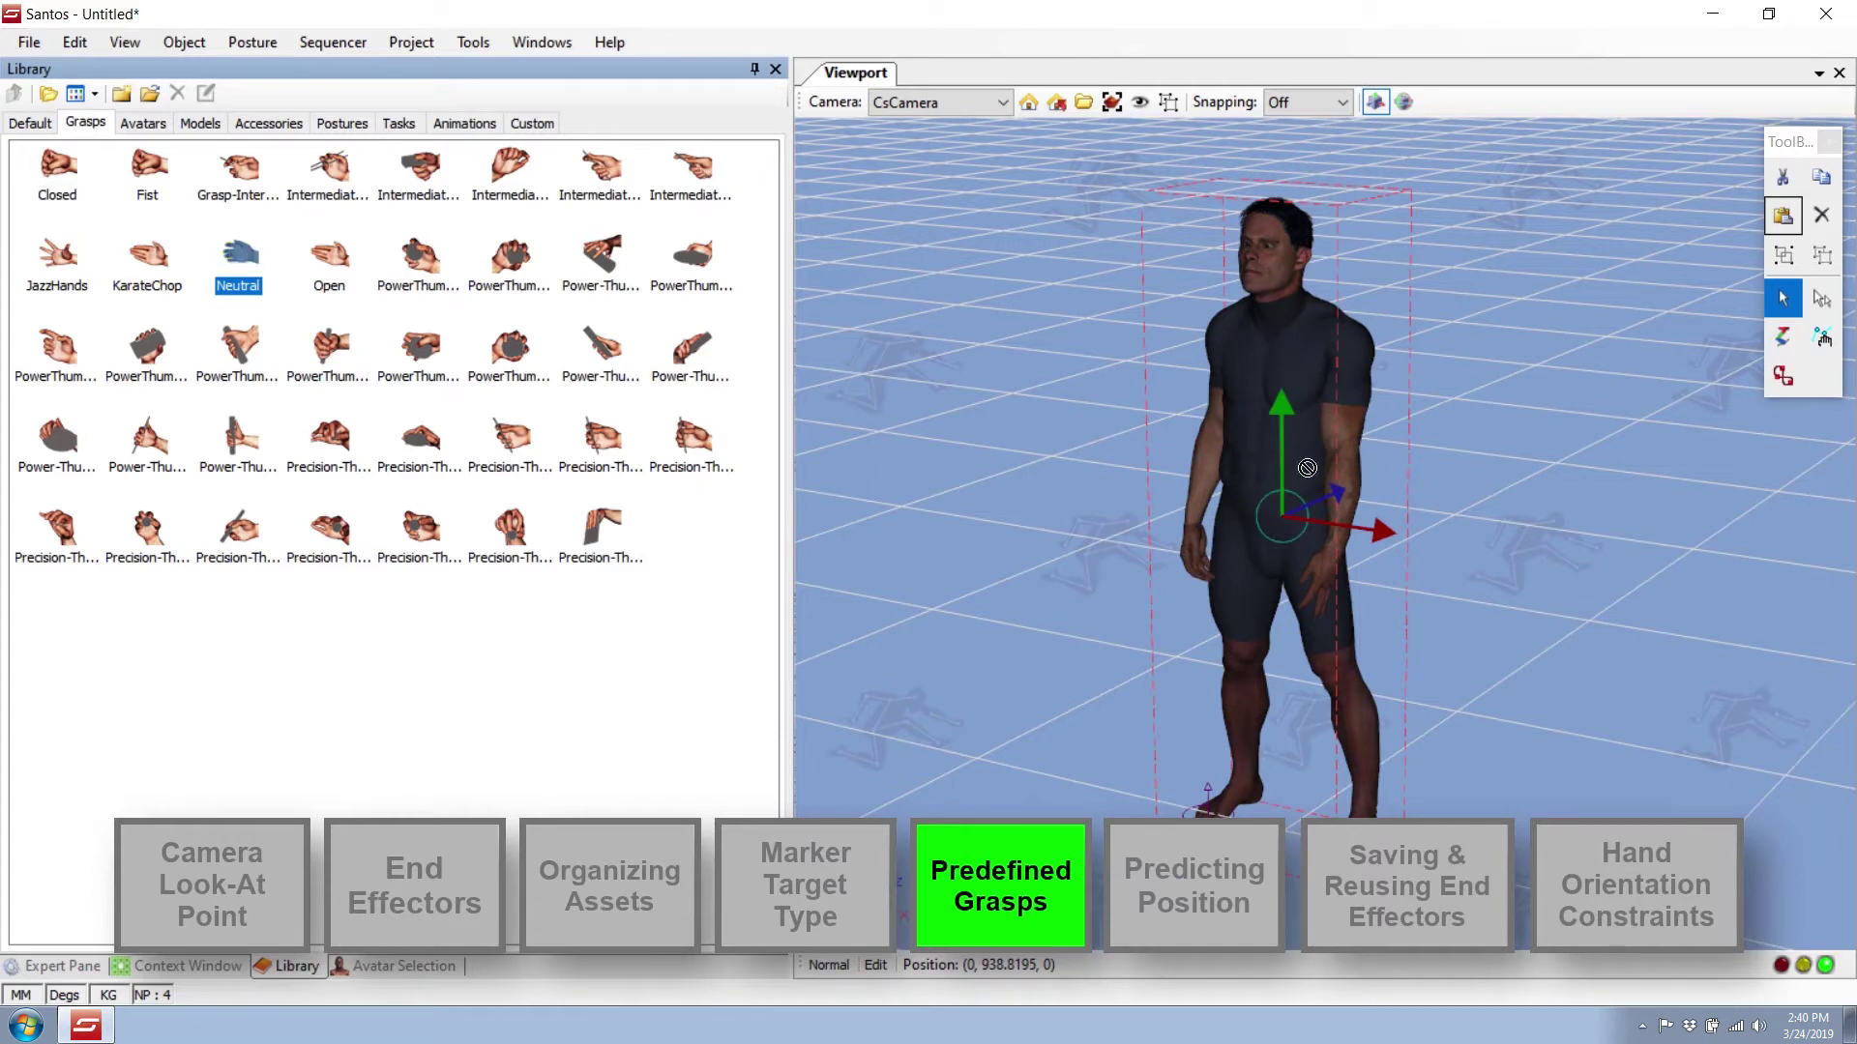
left_click_drag(1329, 580, 1335, 586)
Store the current posture as the neutral posture, then predict a new posture.
right_click(1291, 368)
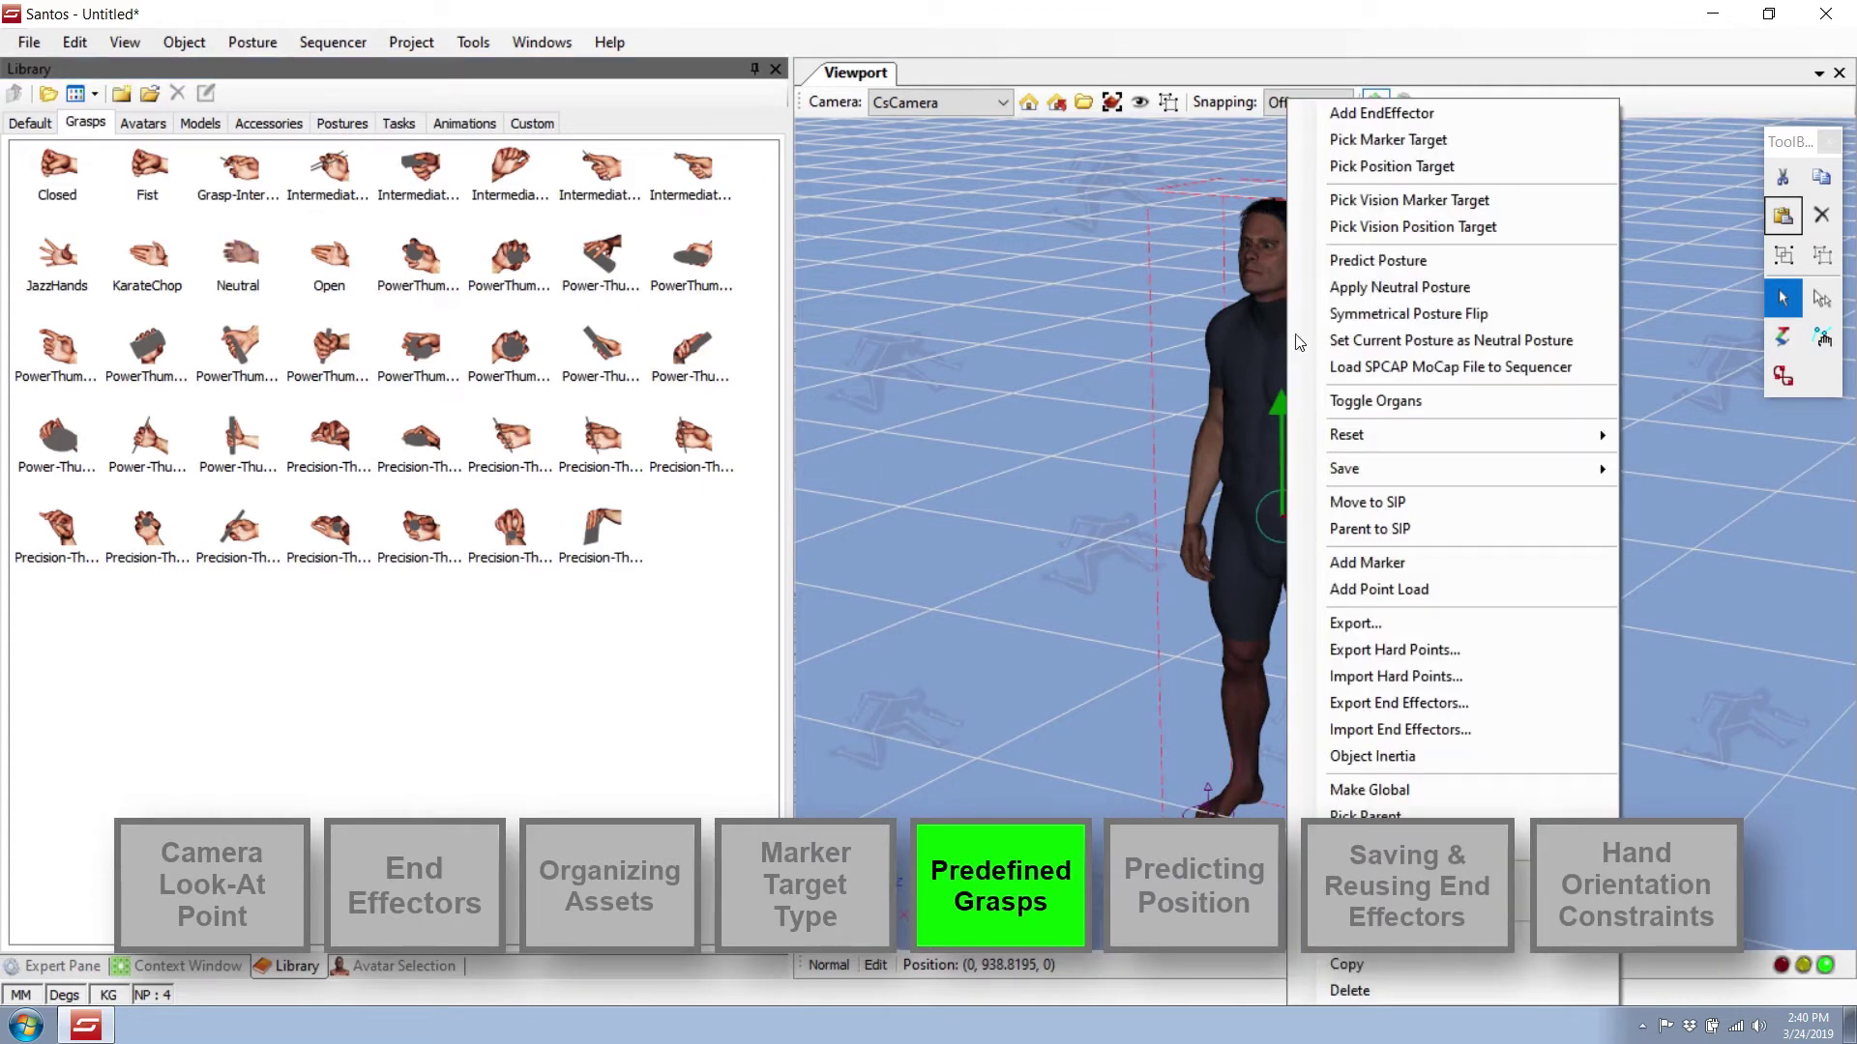
left_click(1401, 341)
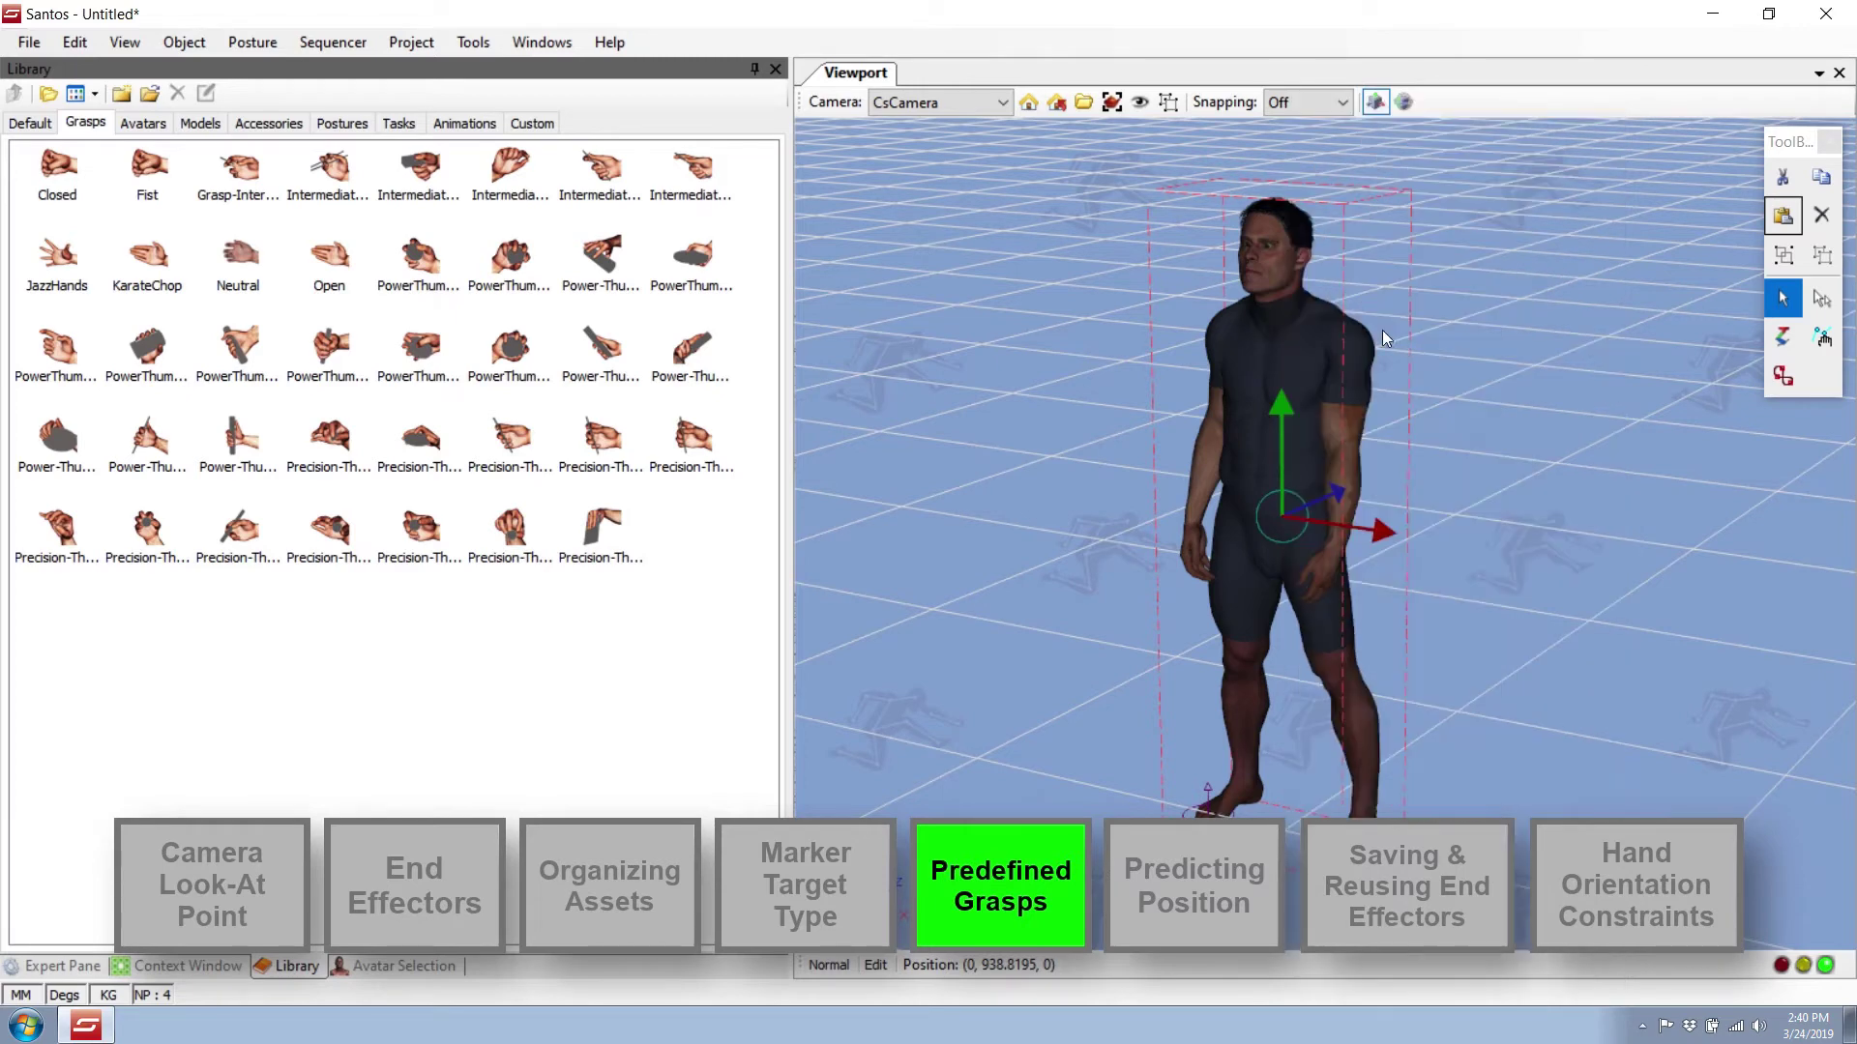
left_click(72, 963)
right_click(1263, 302)
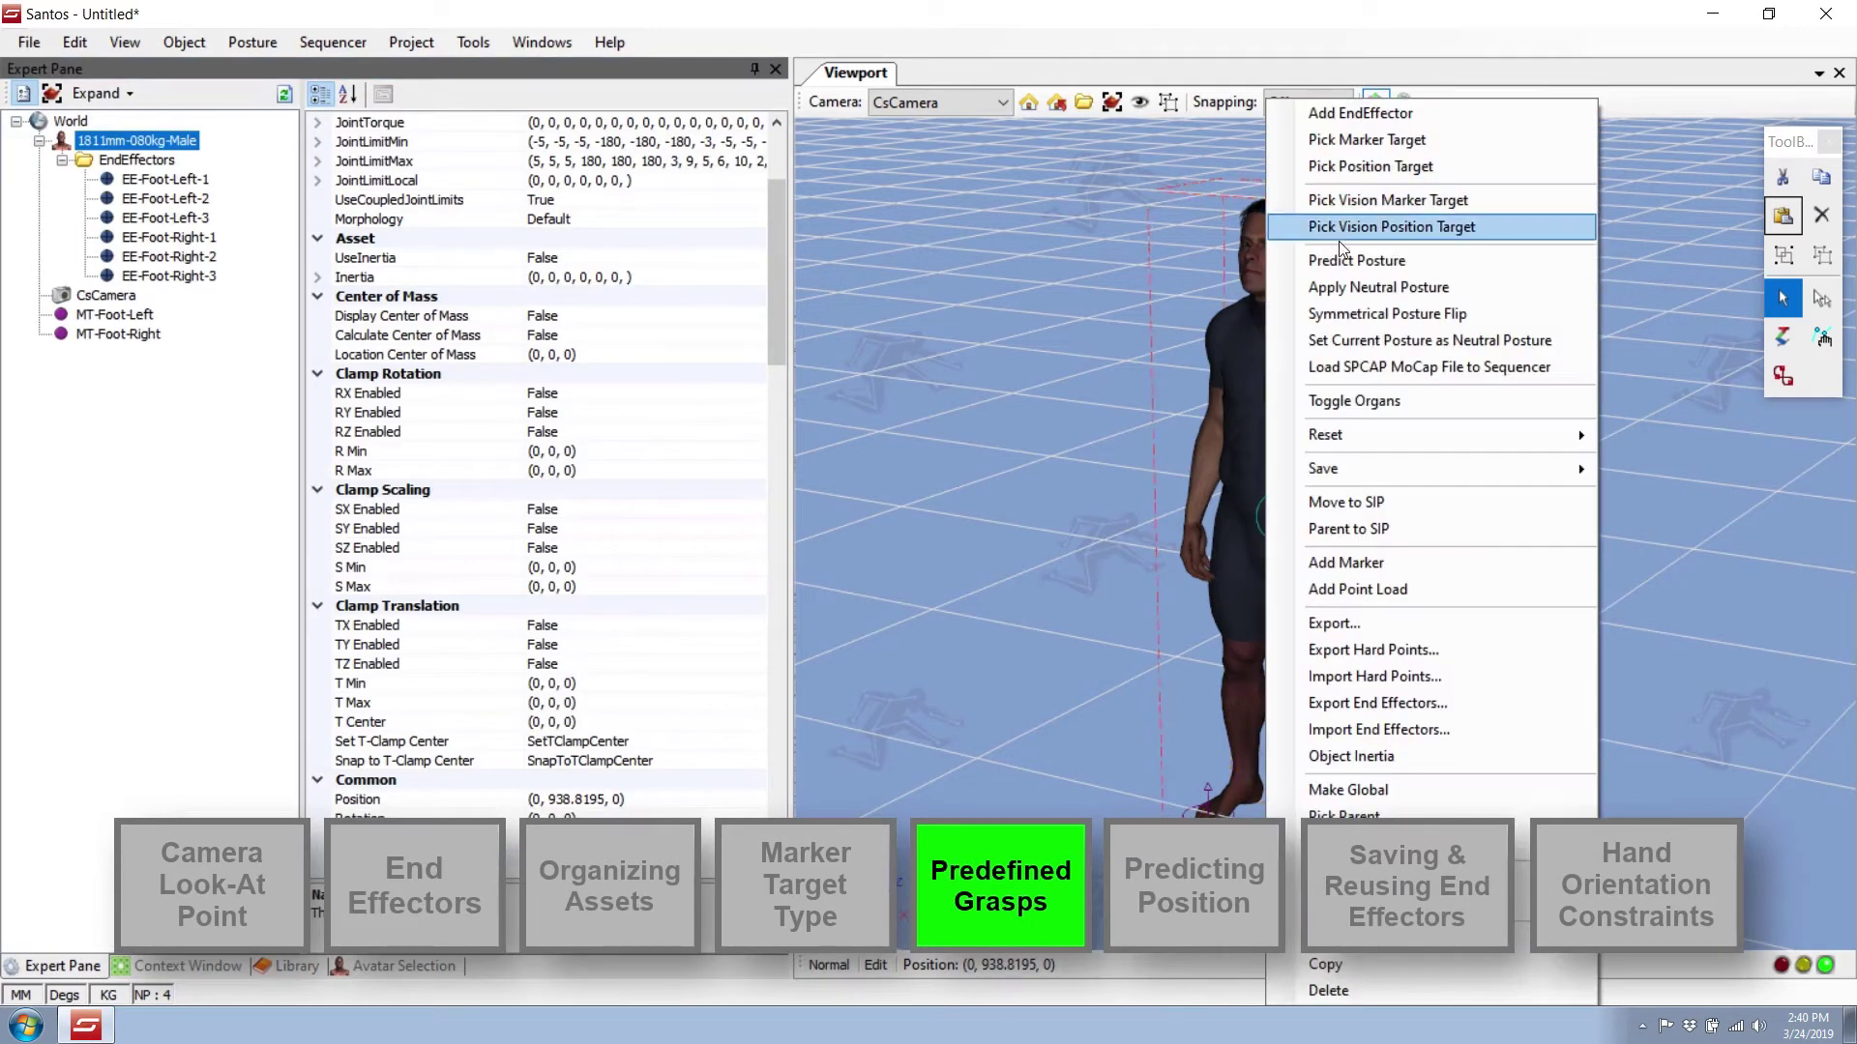
left_click(1344, 259)
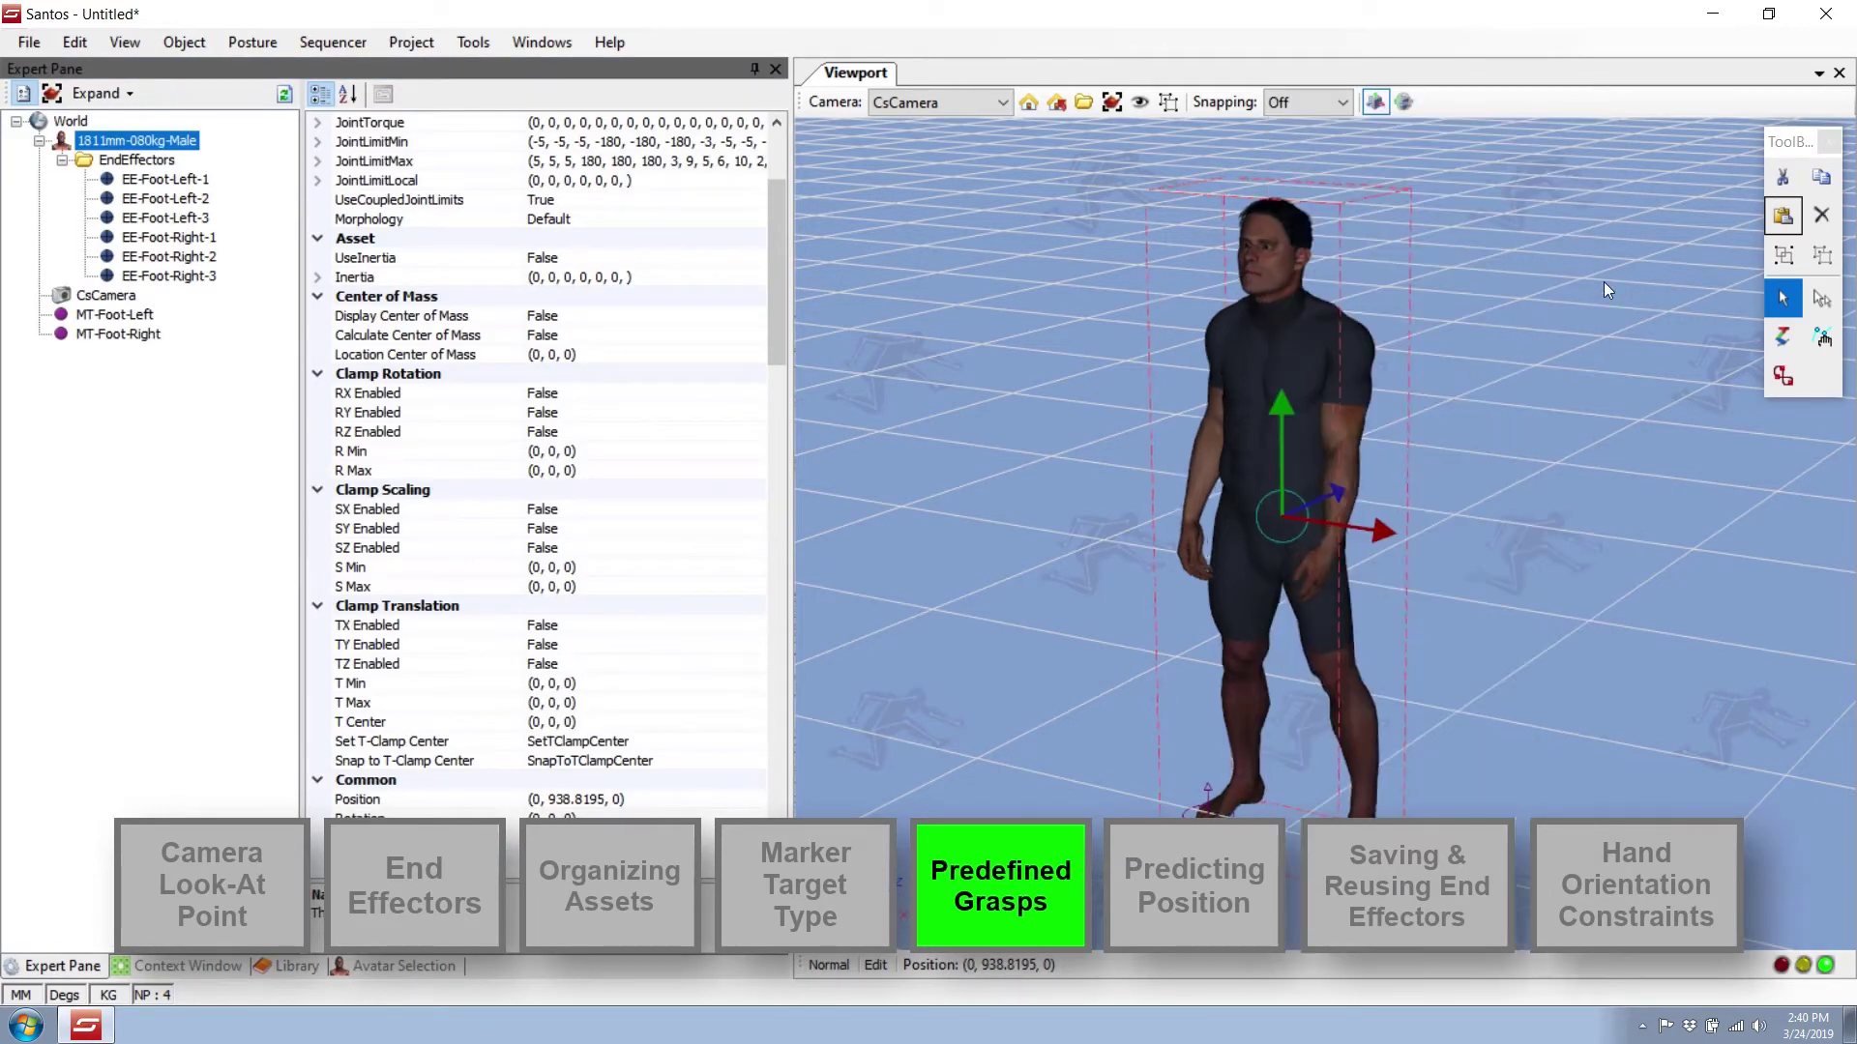
left_click(1680, 399)
middle_click_drag(1651, 464, 1583, 507)
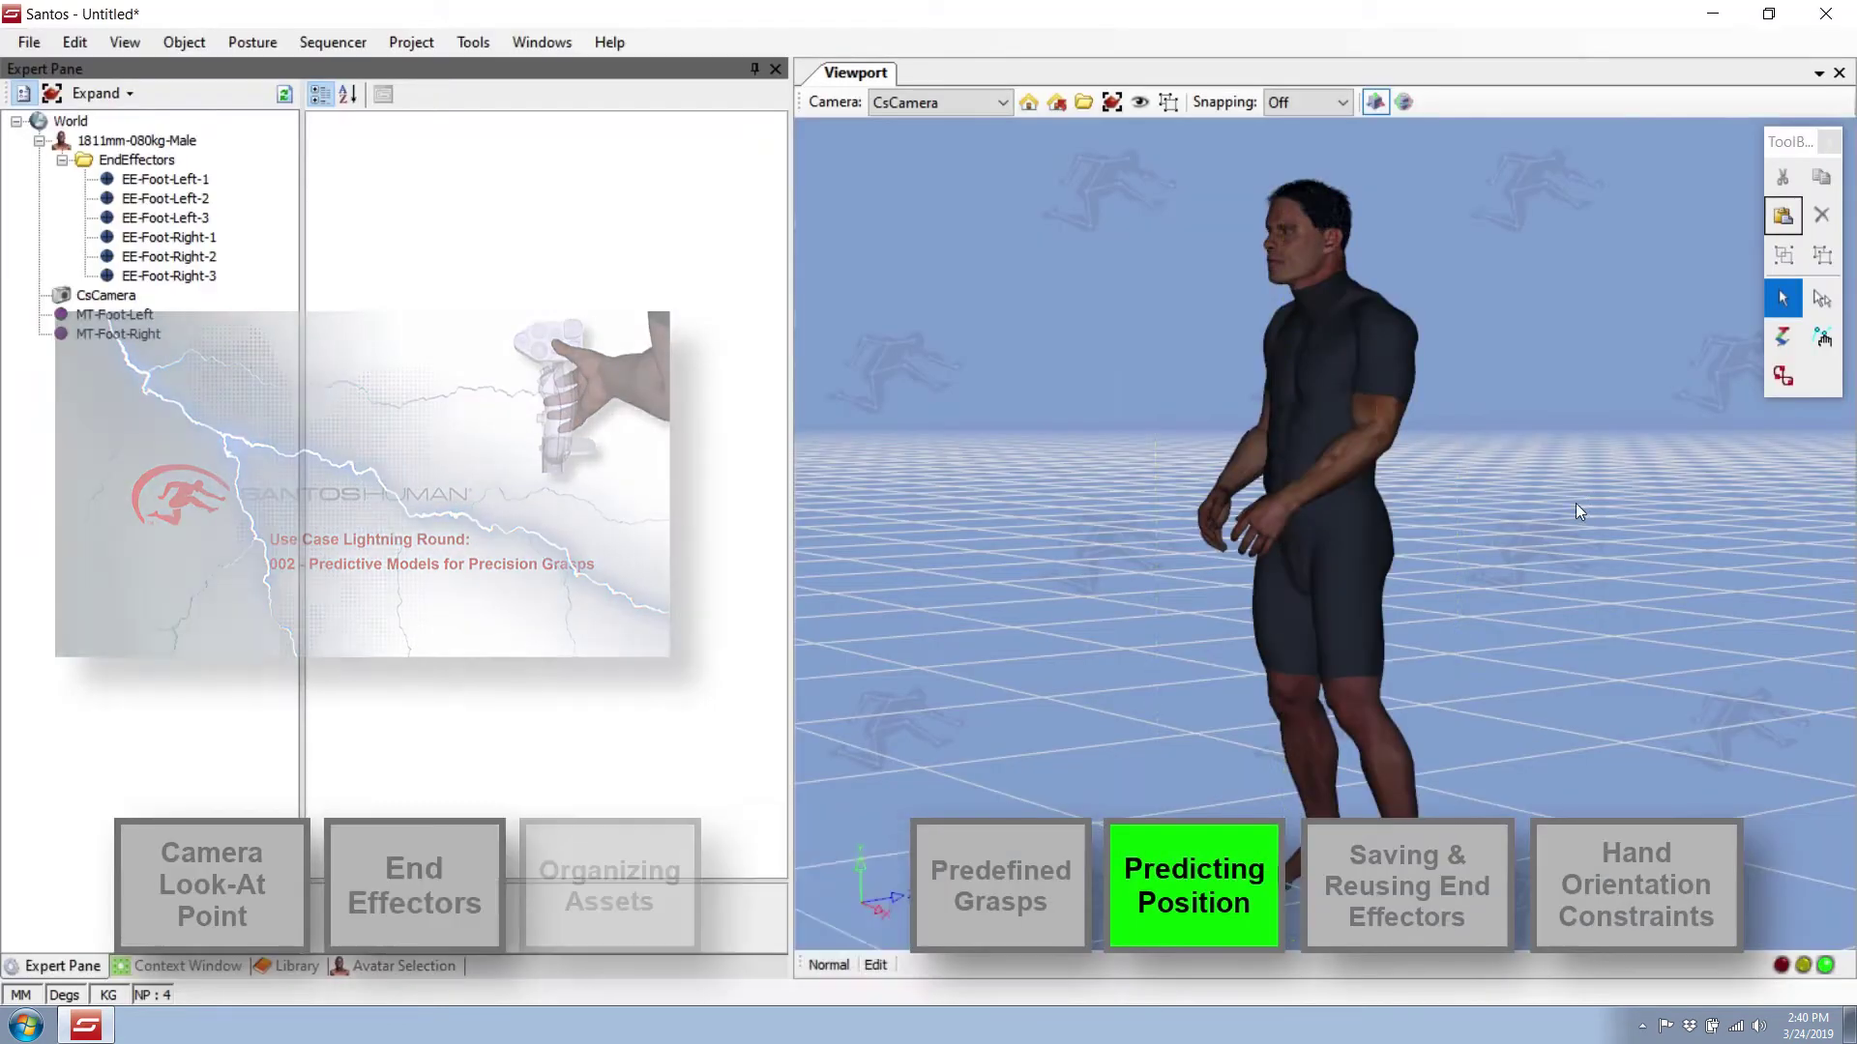
Uncheck Freeze Position in the avatar's Posture Window and run Predict Posture again.
left_click(1366, 380)
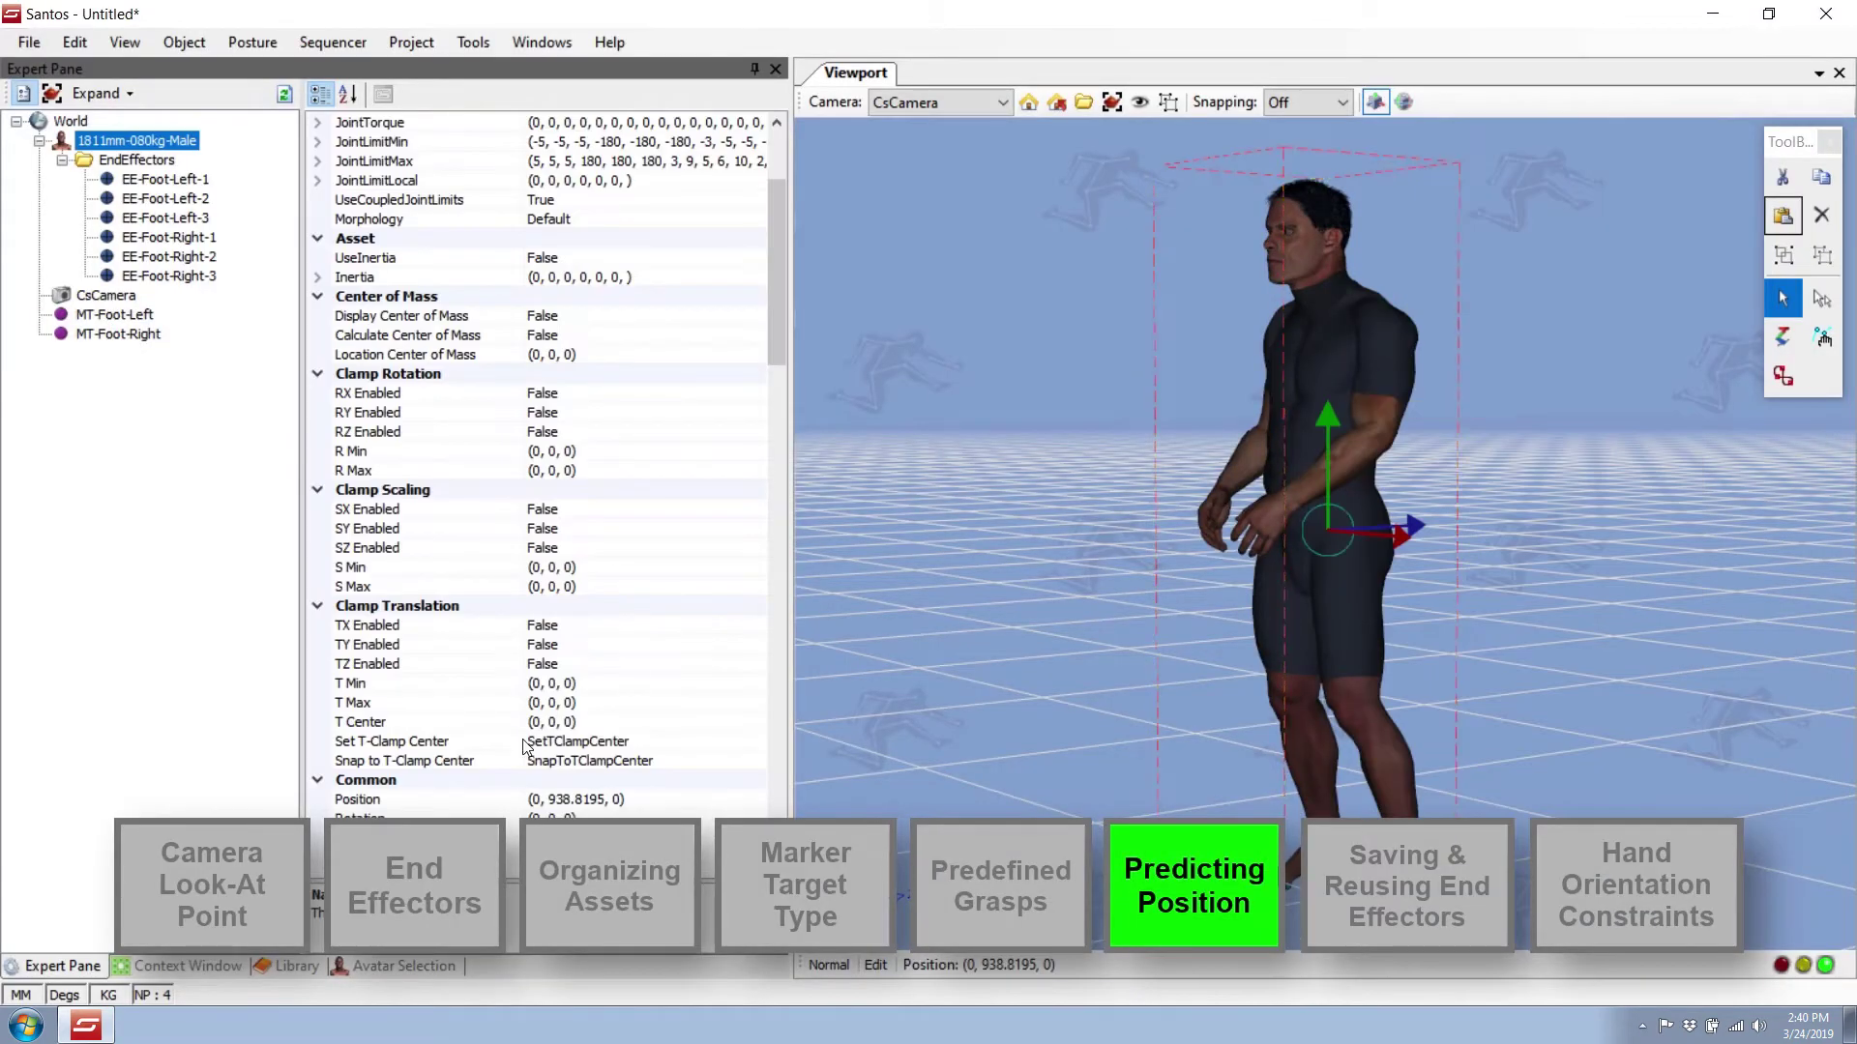
left_click(184, 966)
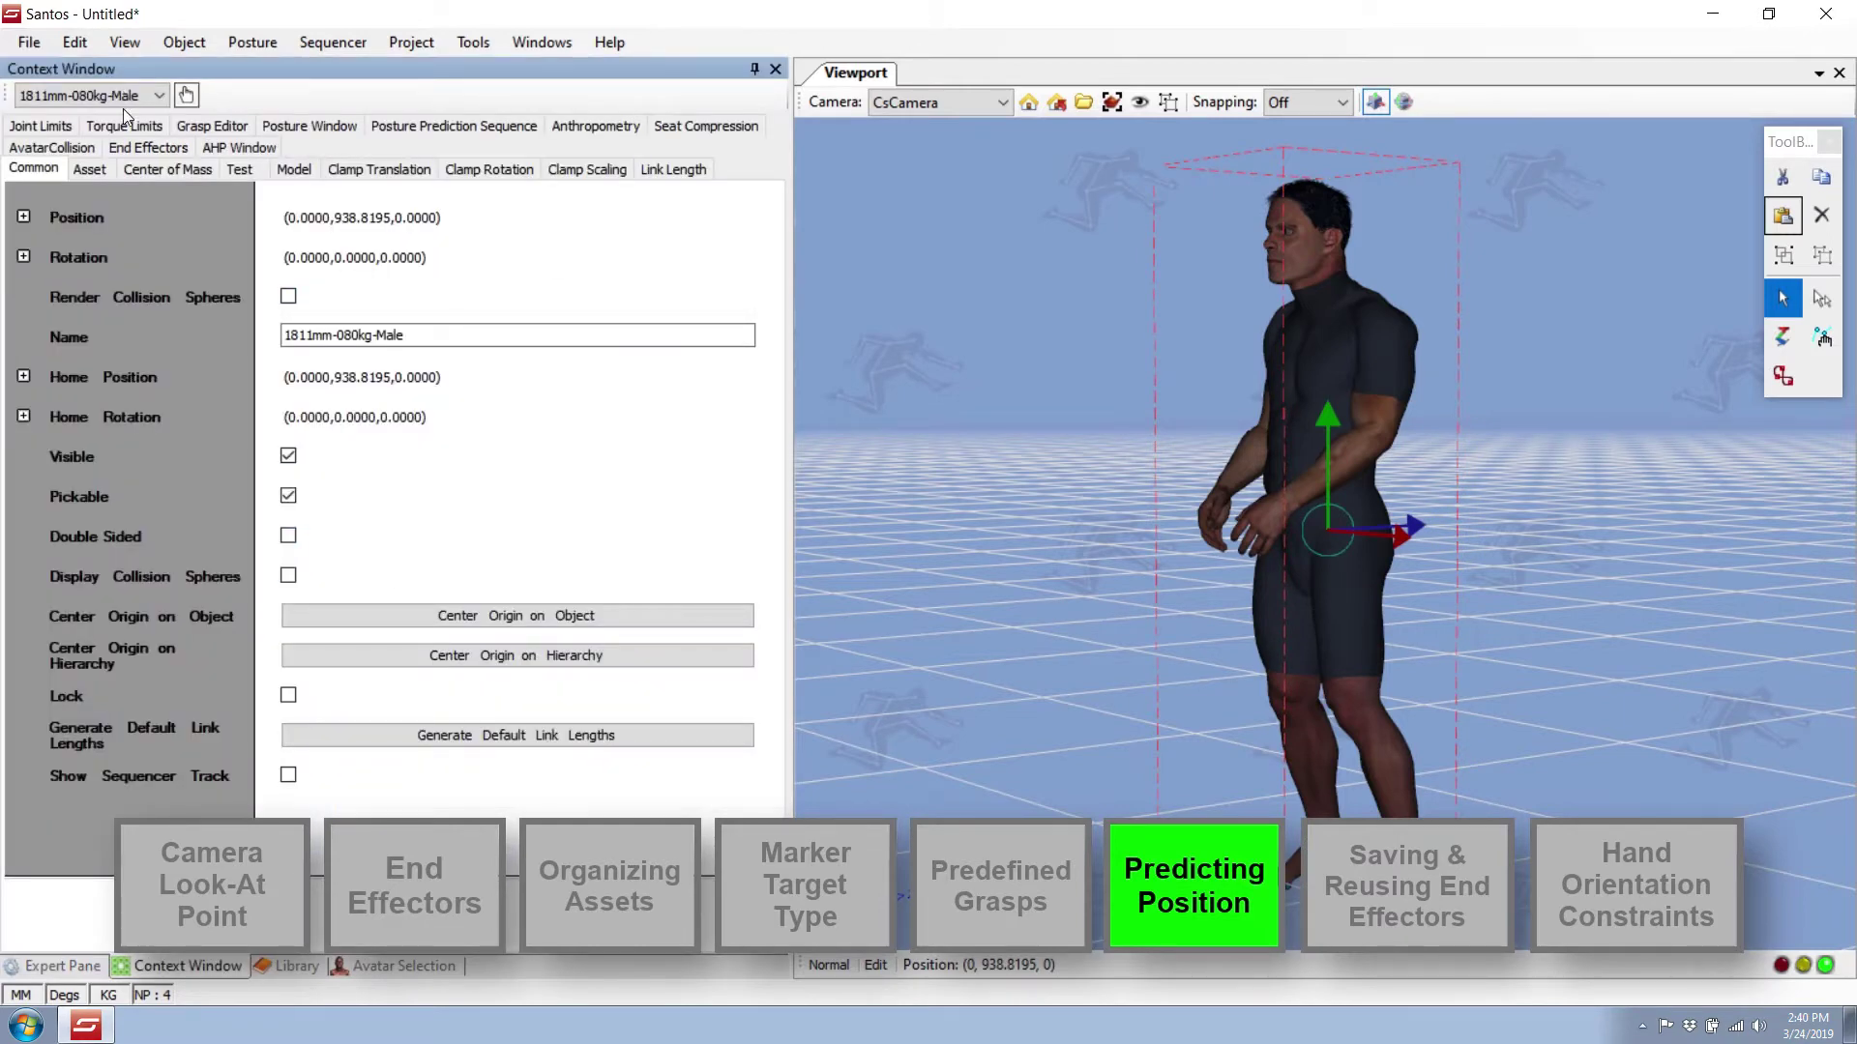
left_click(290, 127)
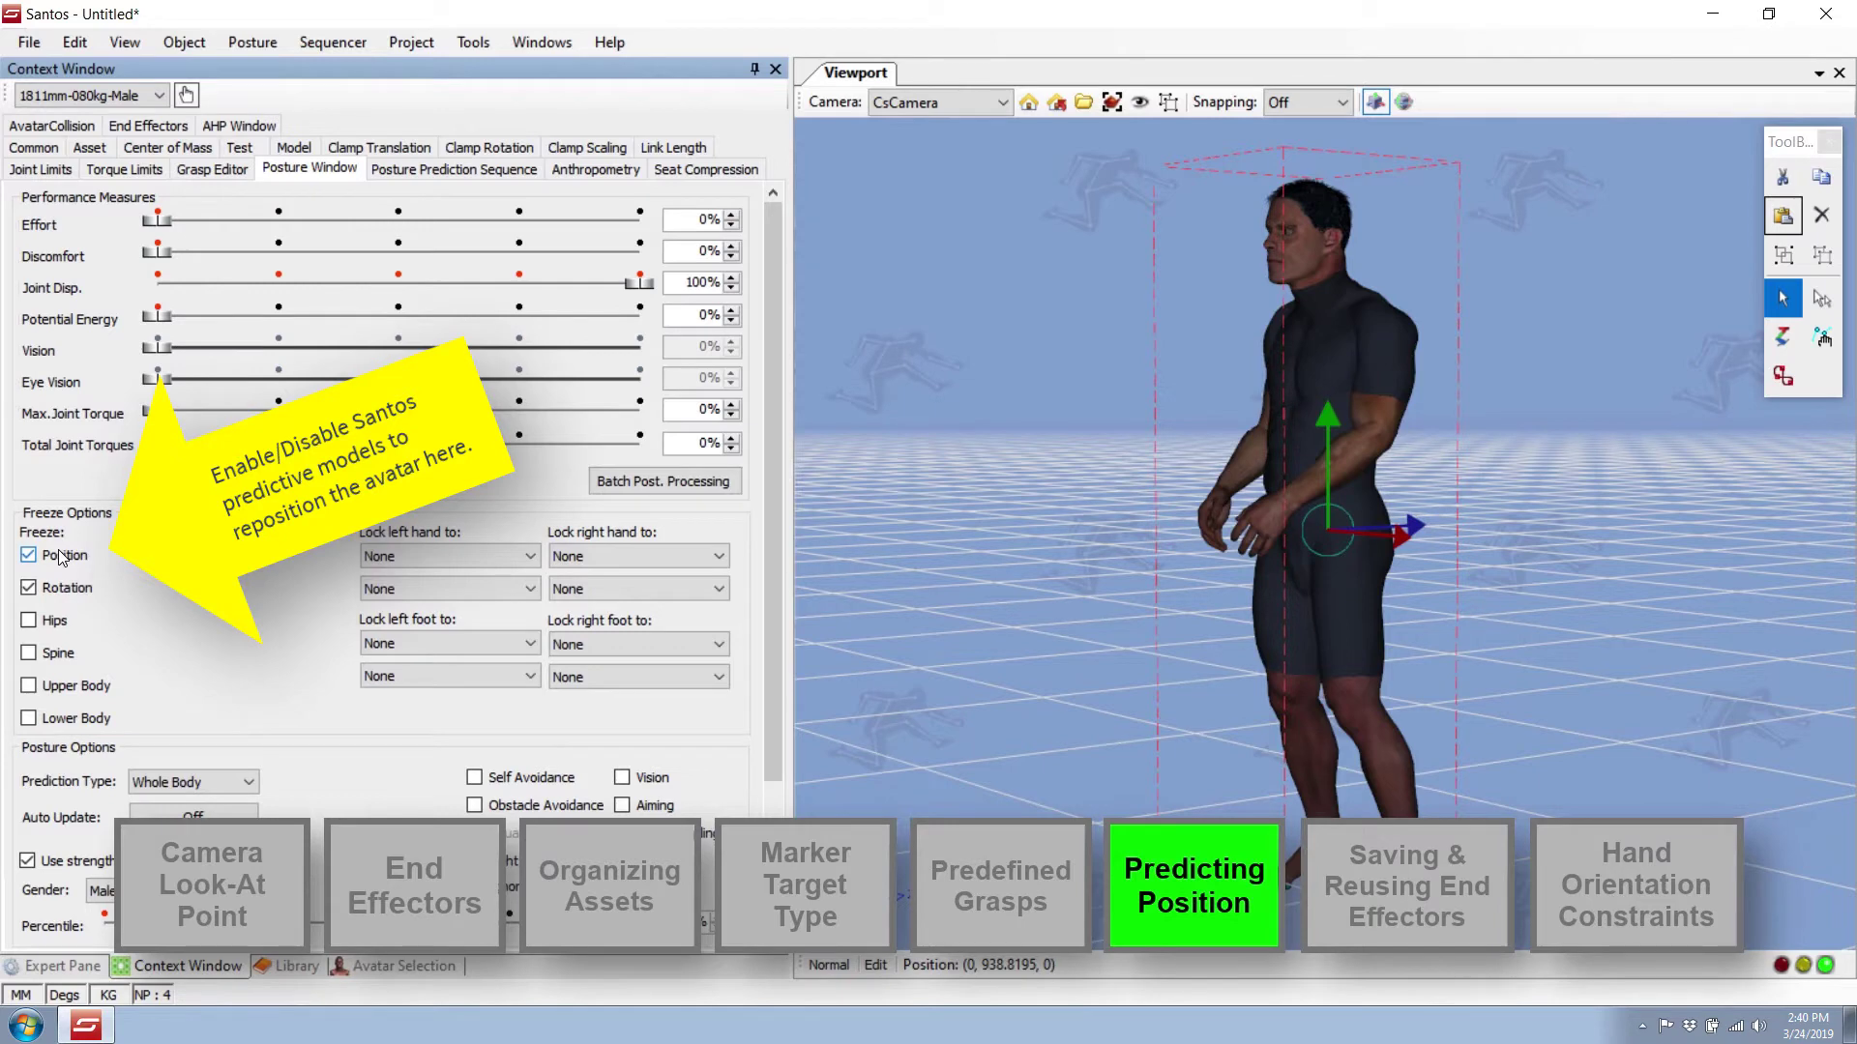
left_click(58, 550)
right_click(1350, 354)
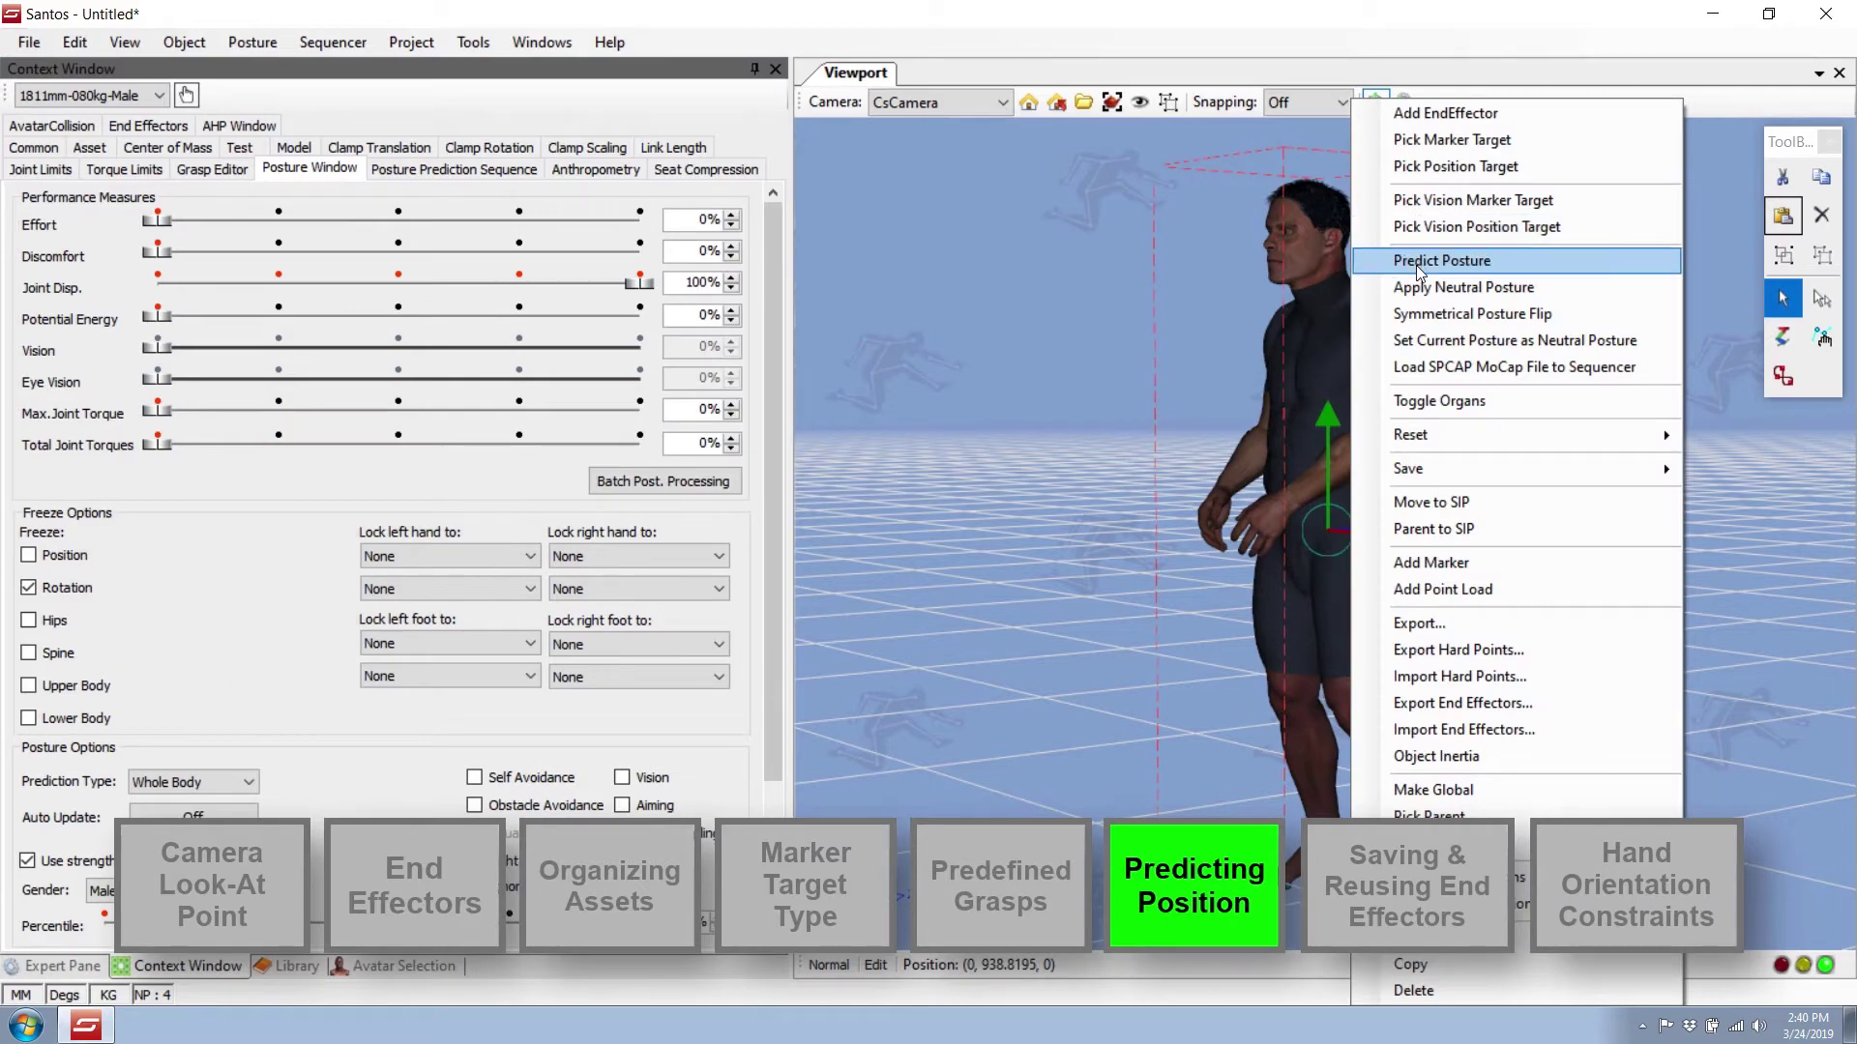
left_click(1415, 261)
left_click(1461, 477)
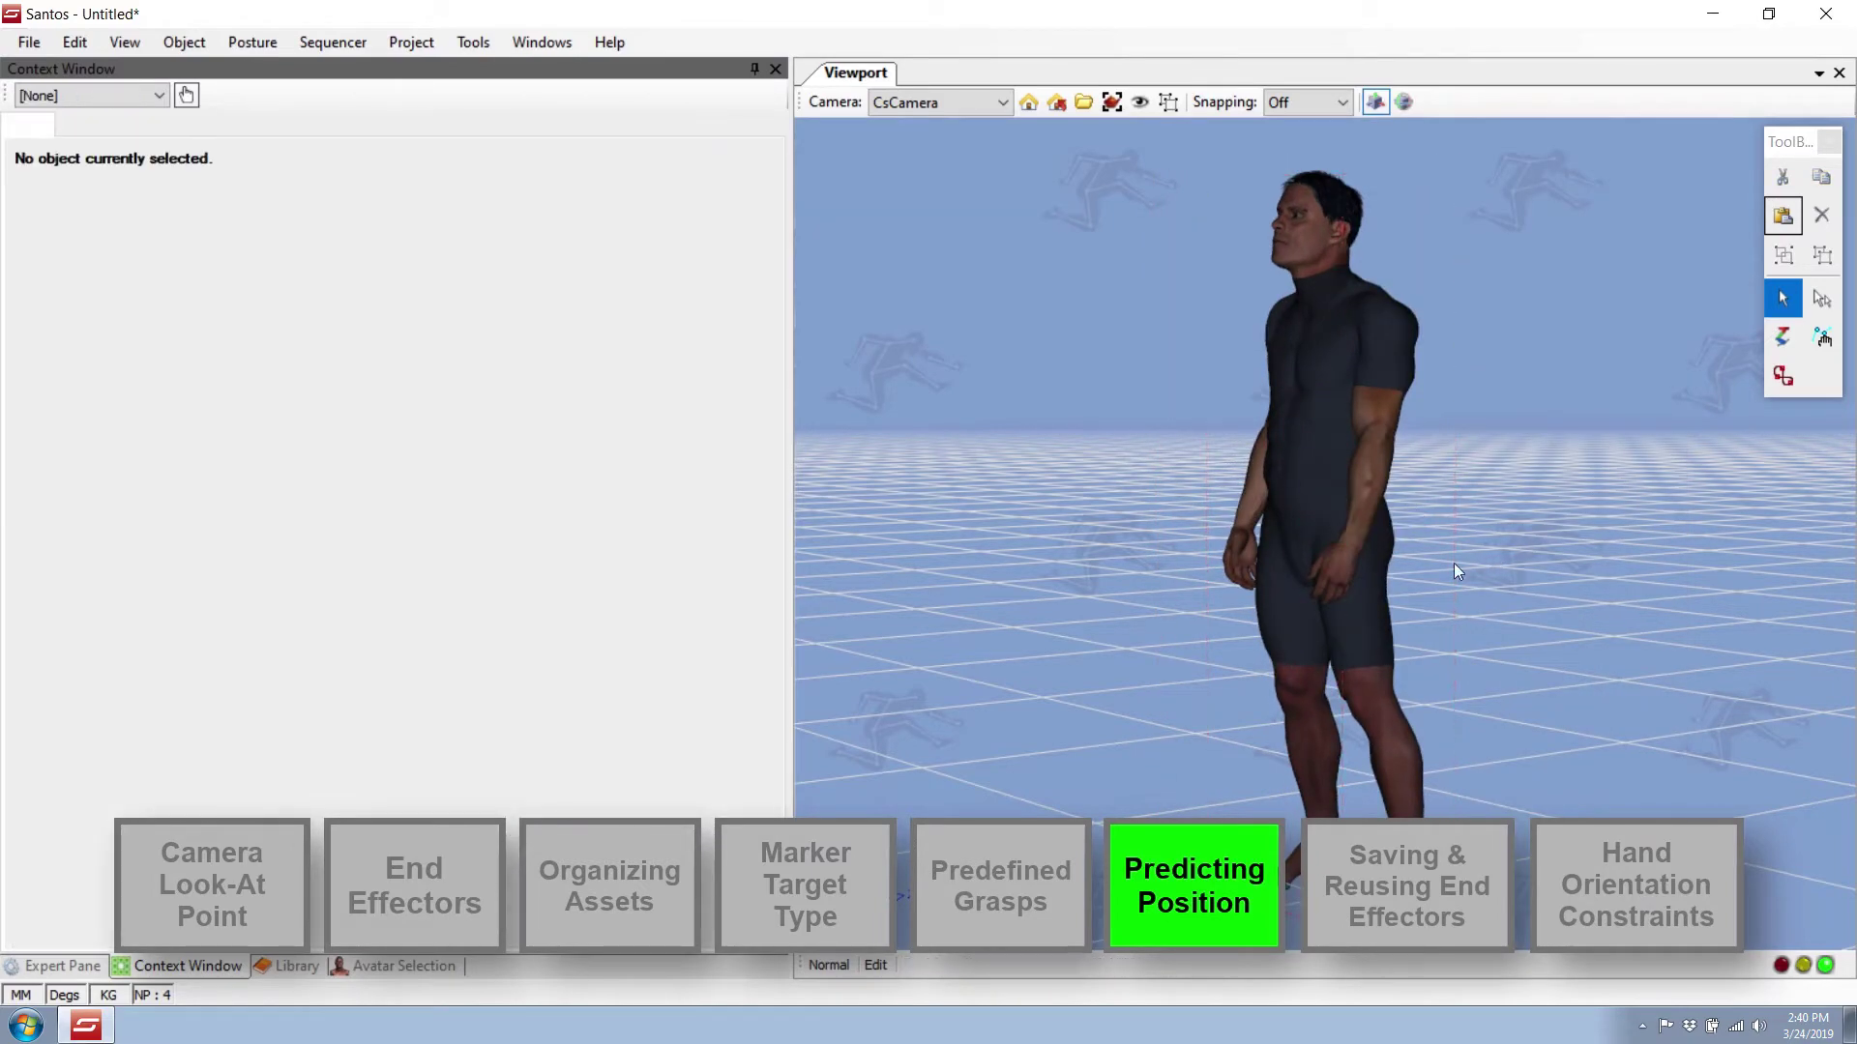
middle_click_drag(1454, 563, 1437, 600)
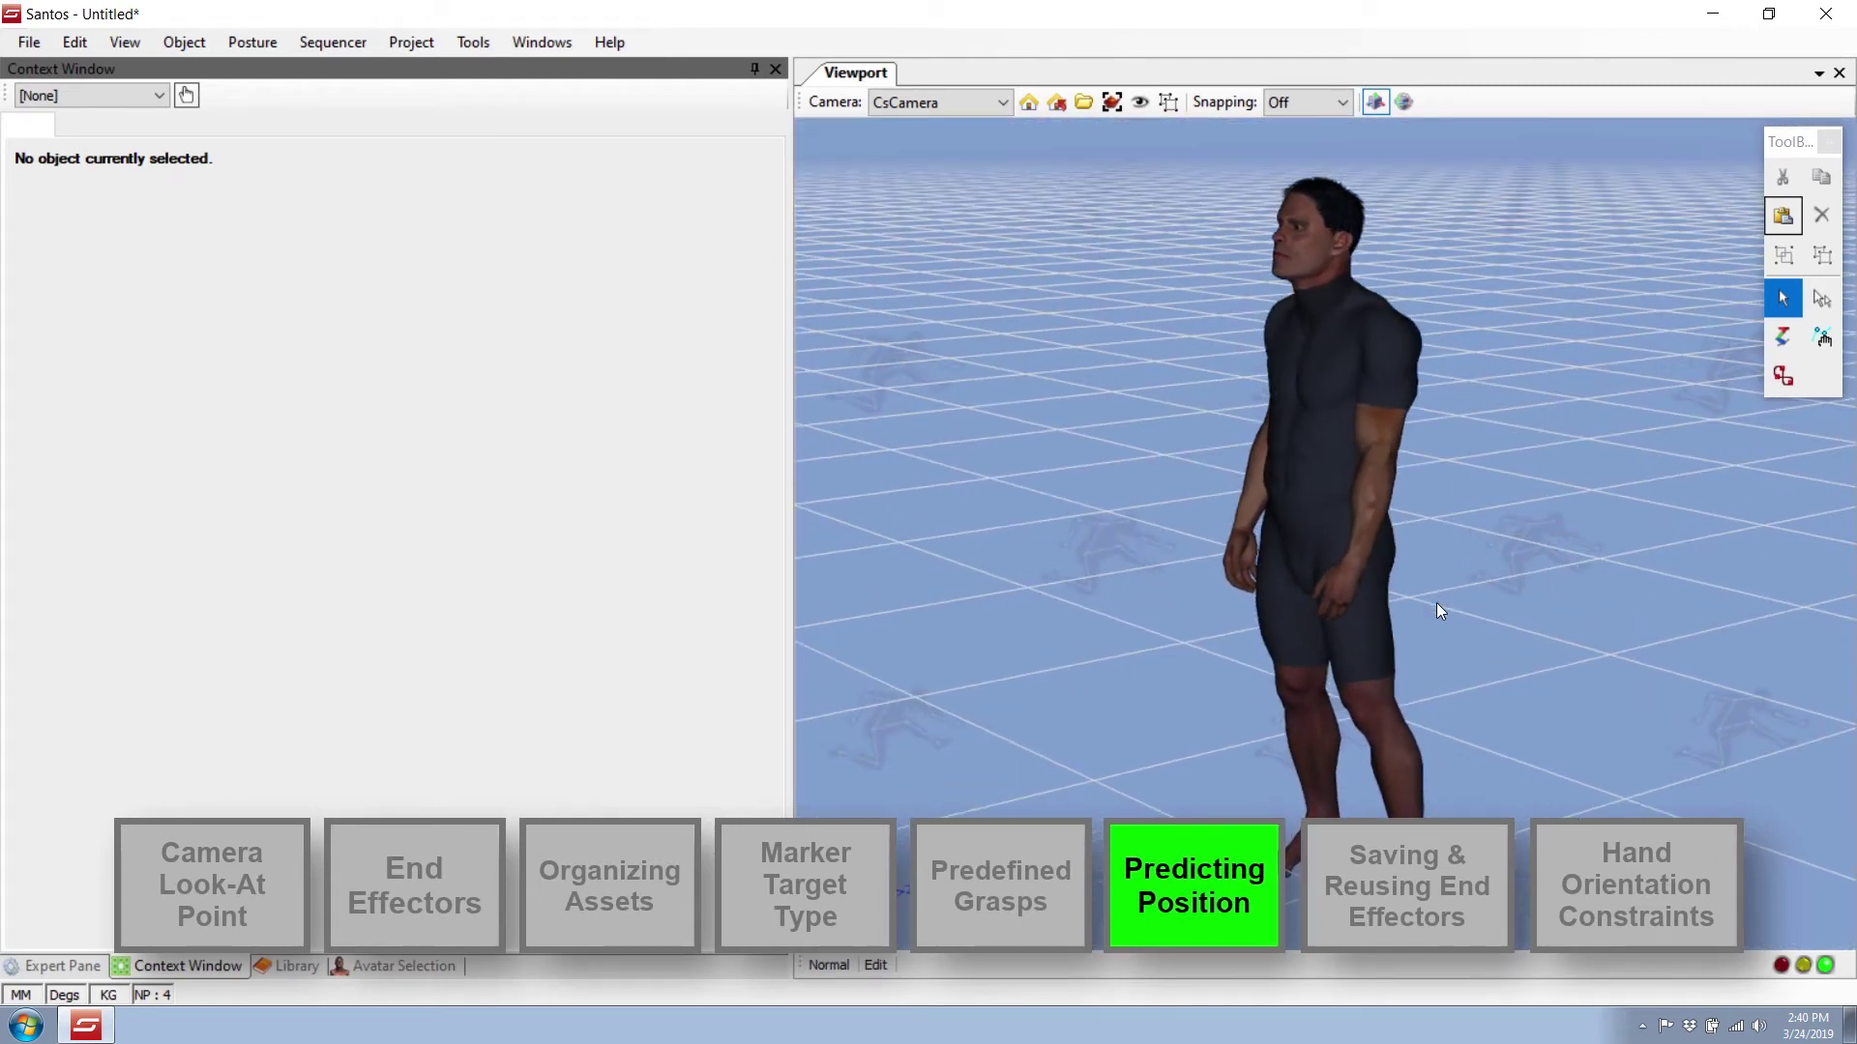
left_click(64, 966)
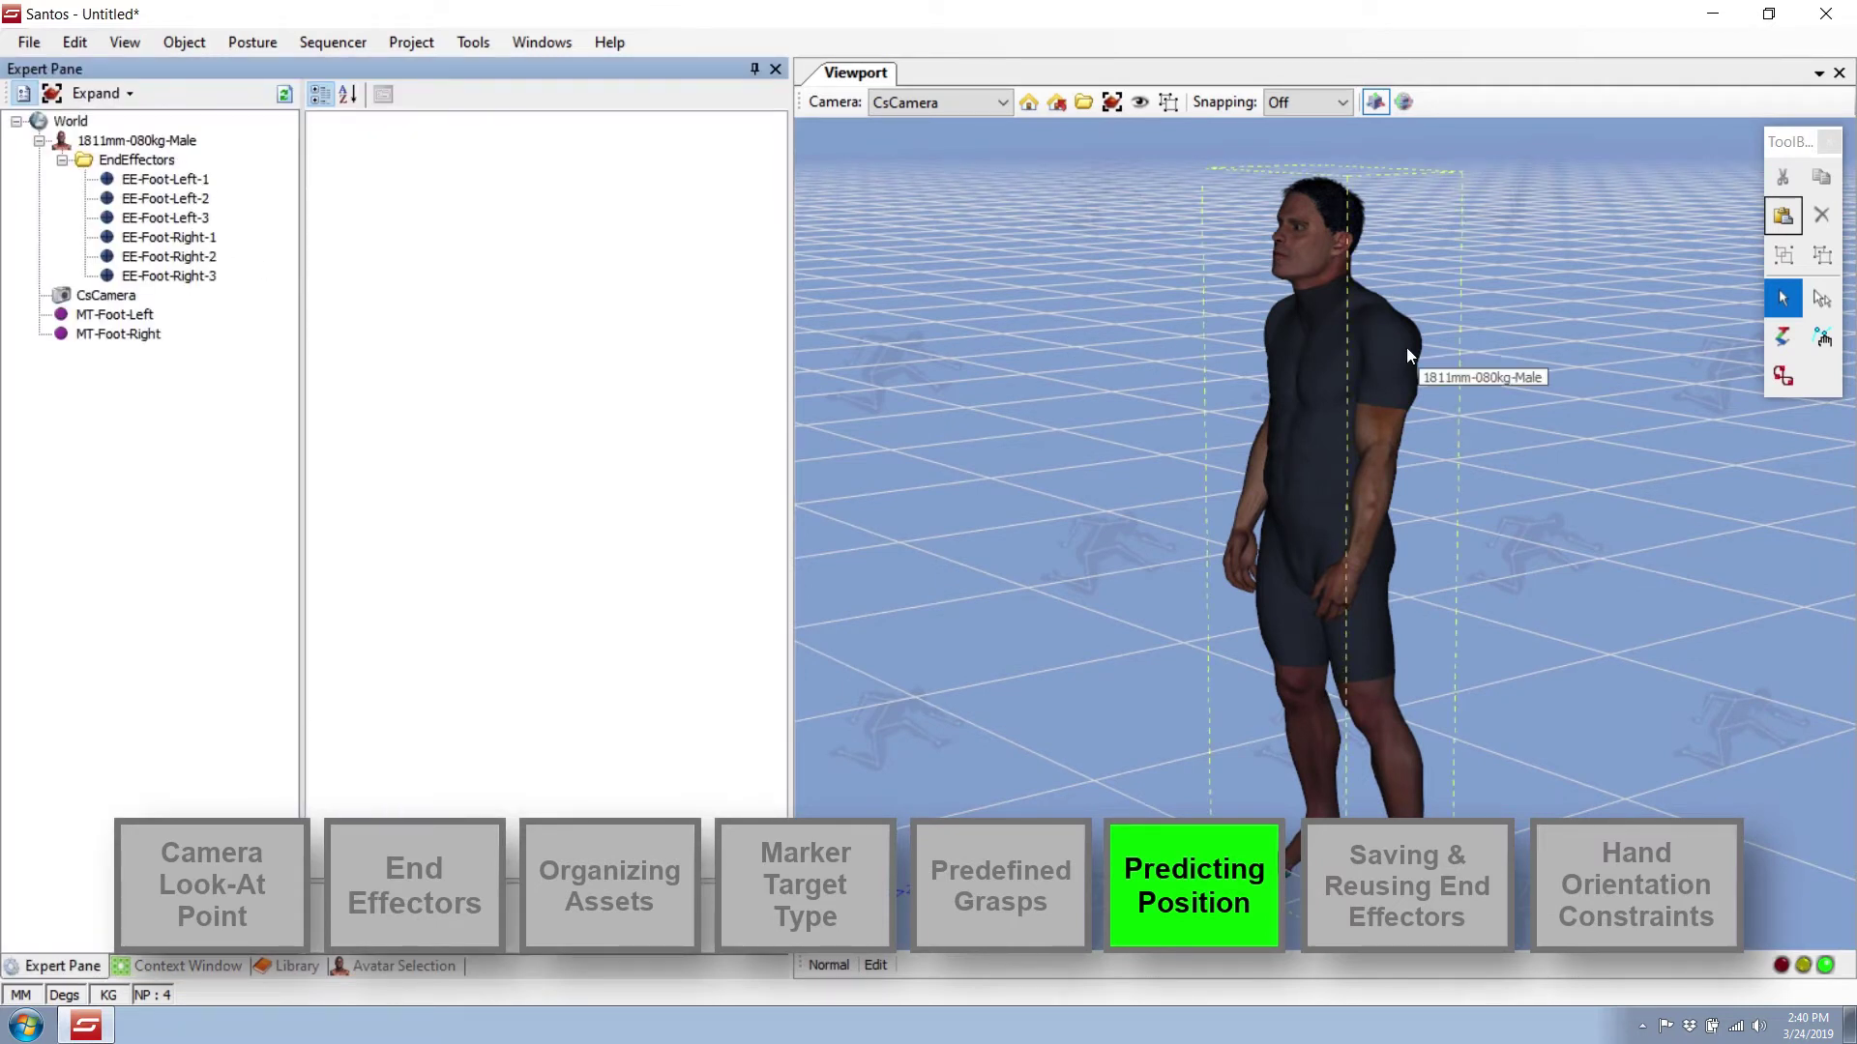
Export the avatar's end effectors to an .eef file, adding 'Other-' to the file name.
right_click(1328, 334)
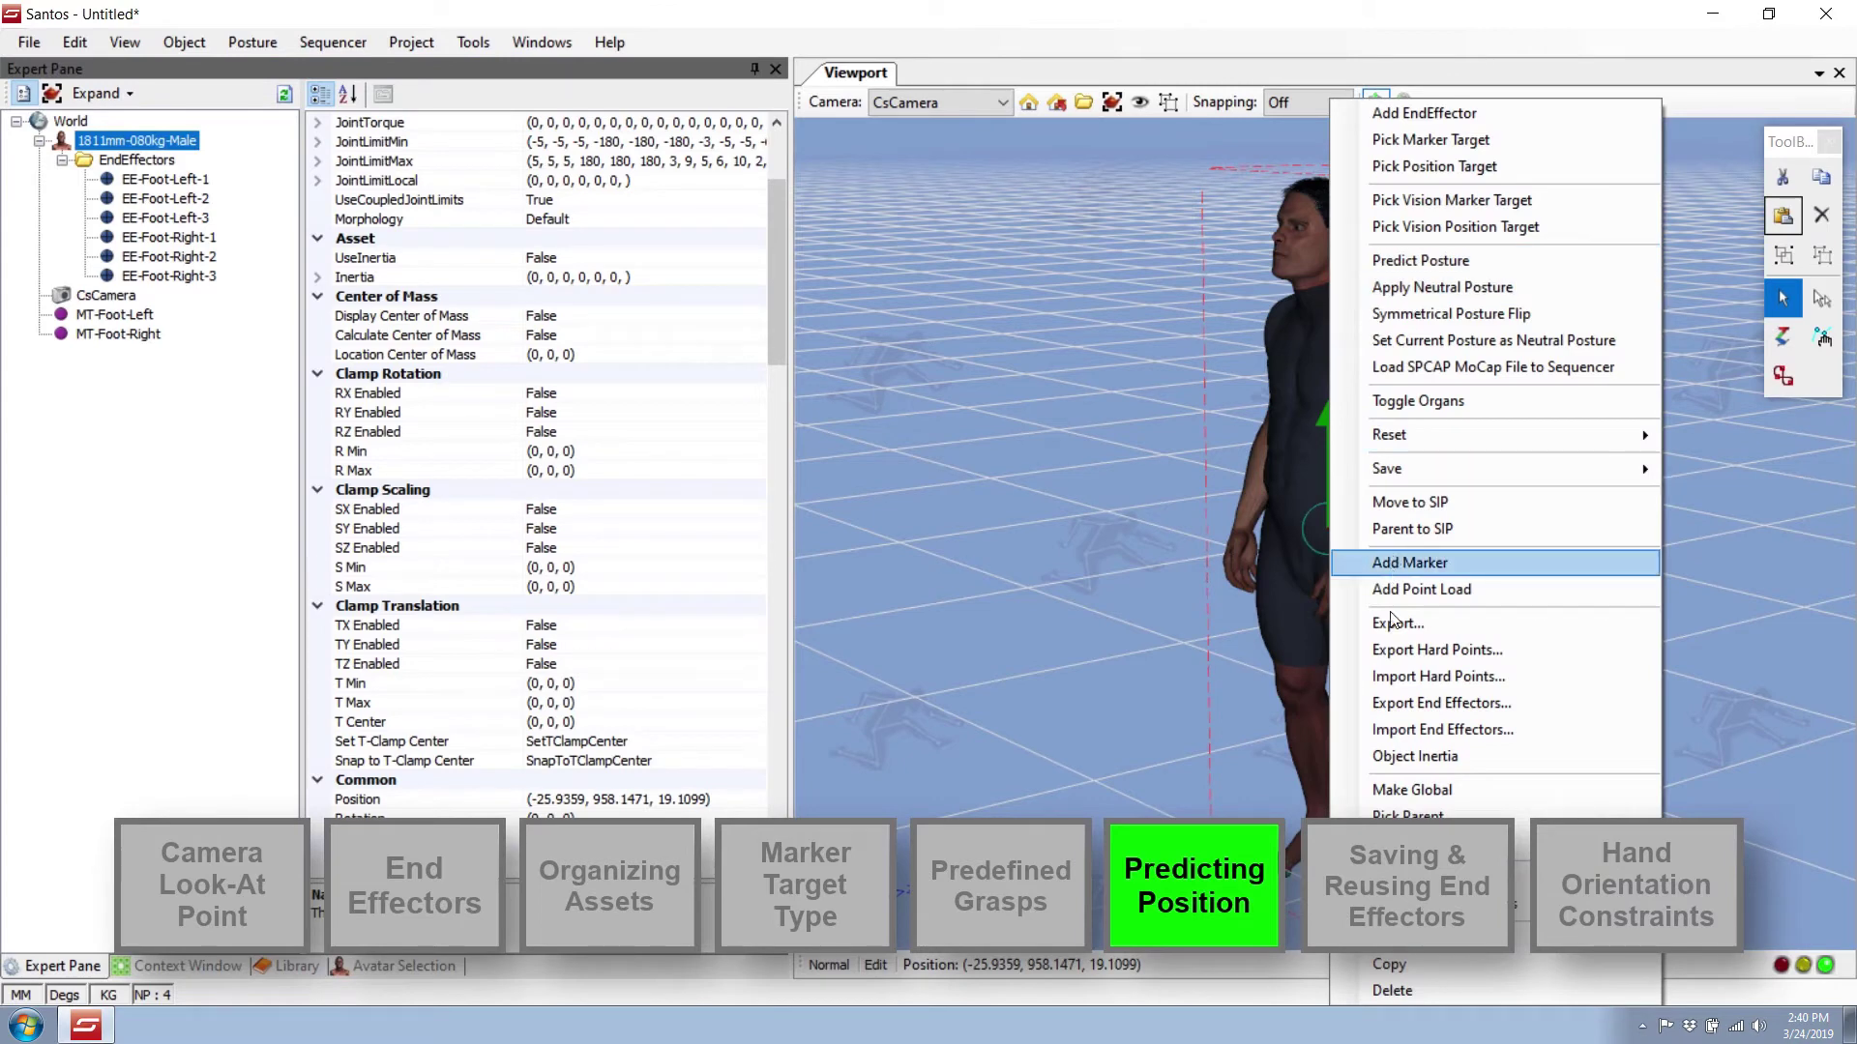
left_click(1452, 704)
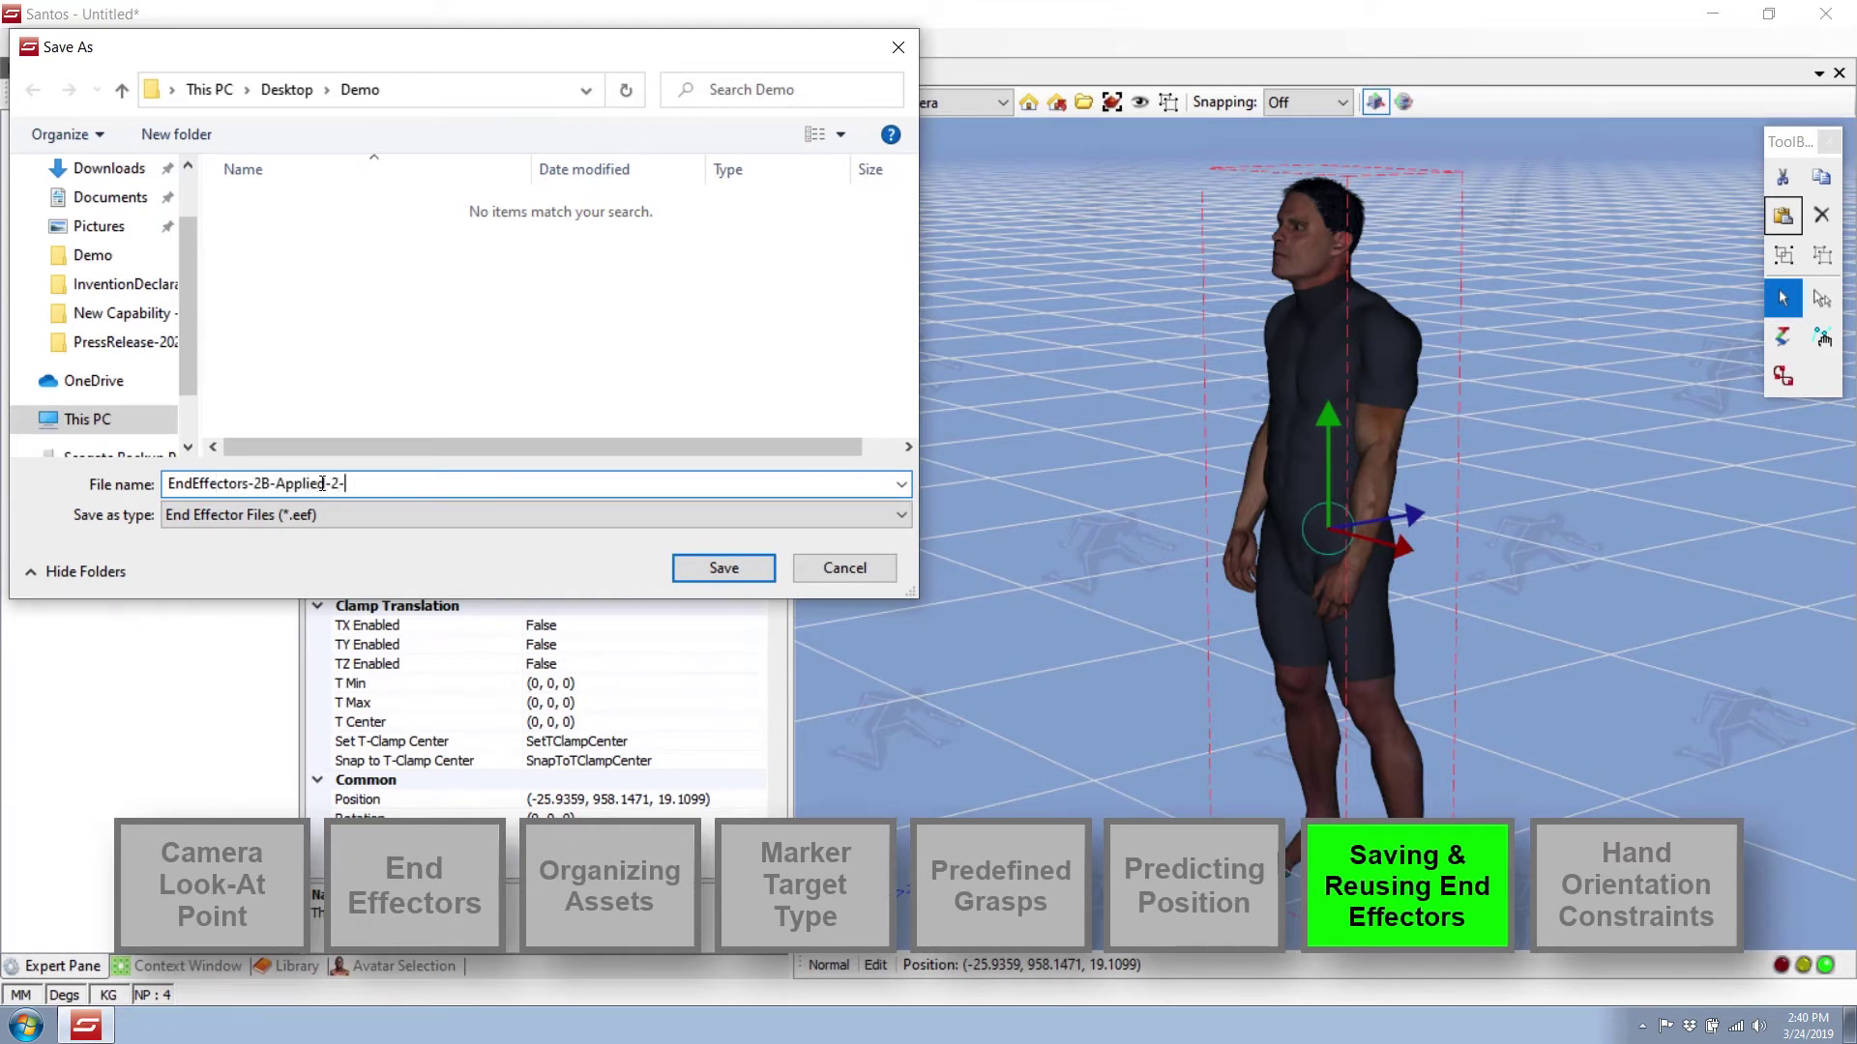
type("Other-Avatars")
key("Return")
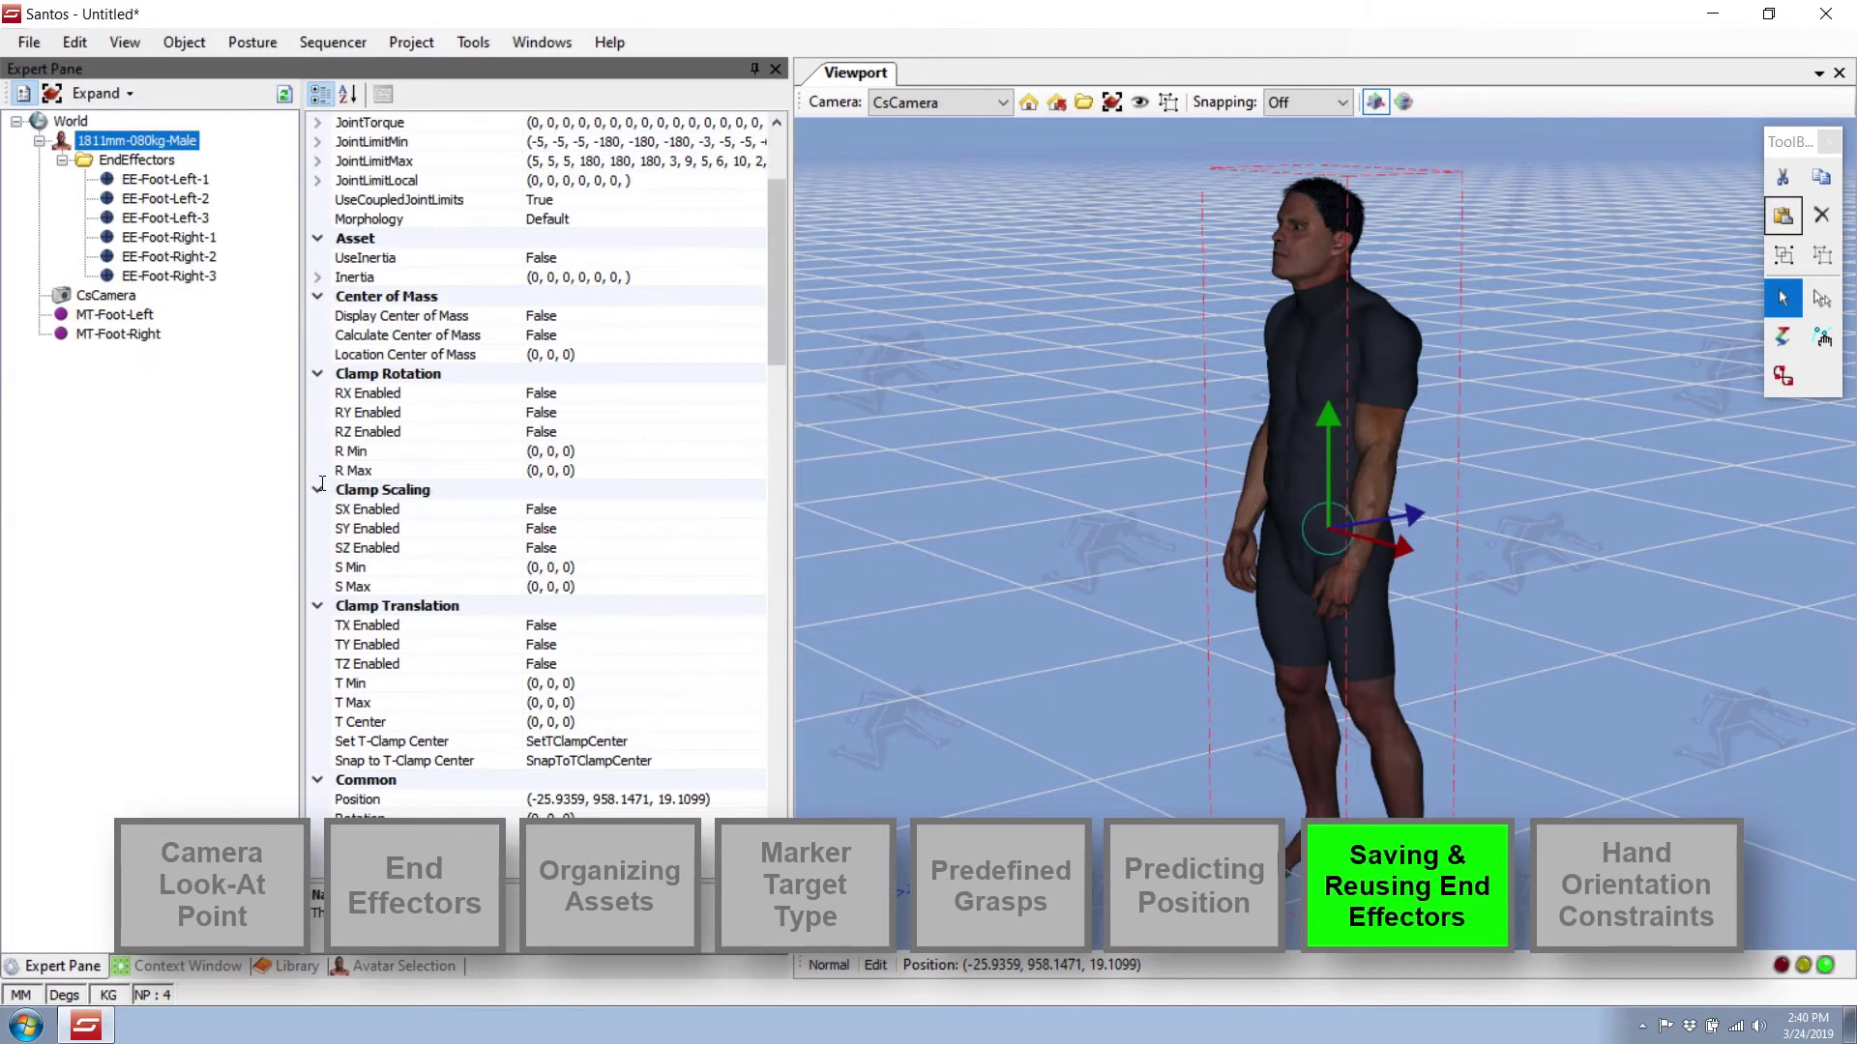
left_click(396, 965)
Add the taller 1914mm-105kg-Male avatar and import the saved .eef end effector file onto it.
left_click(674, 534)
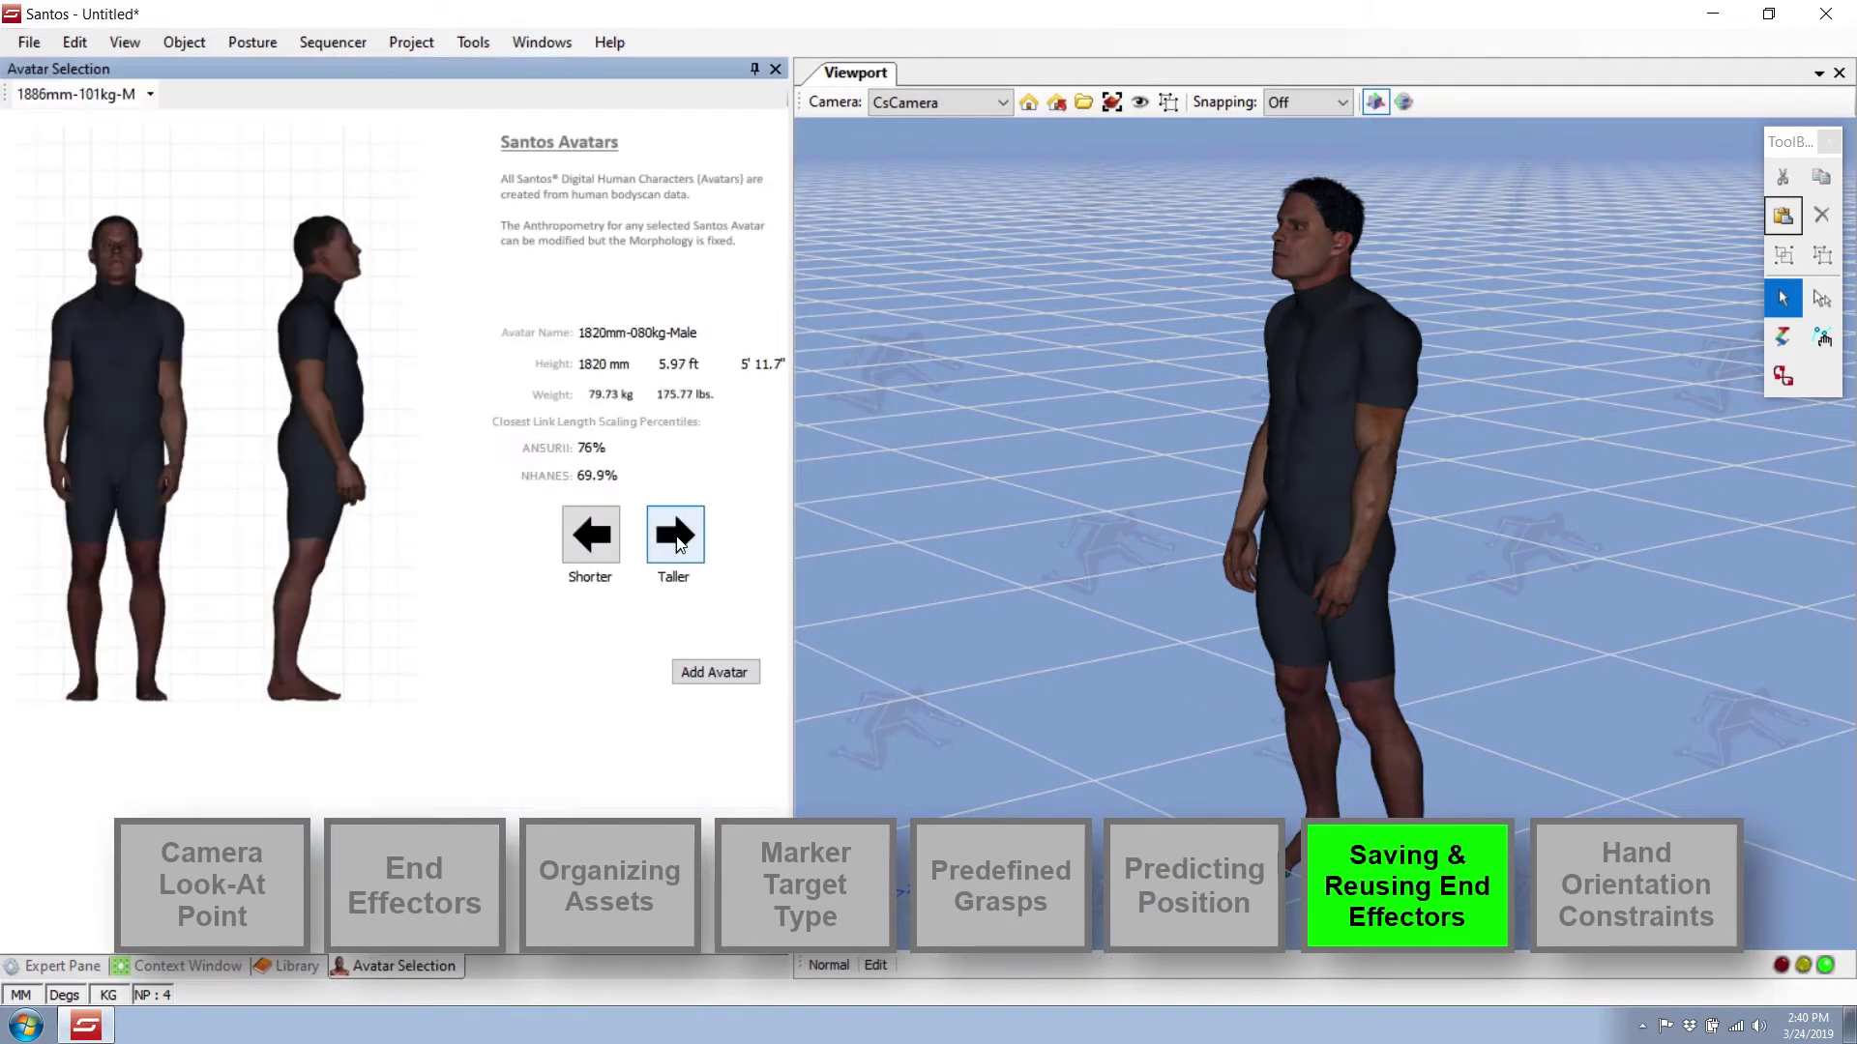
left_click(713, 672)
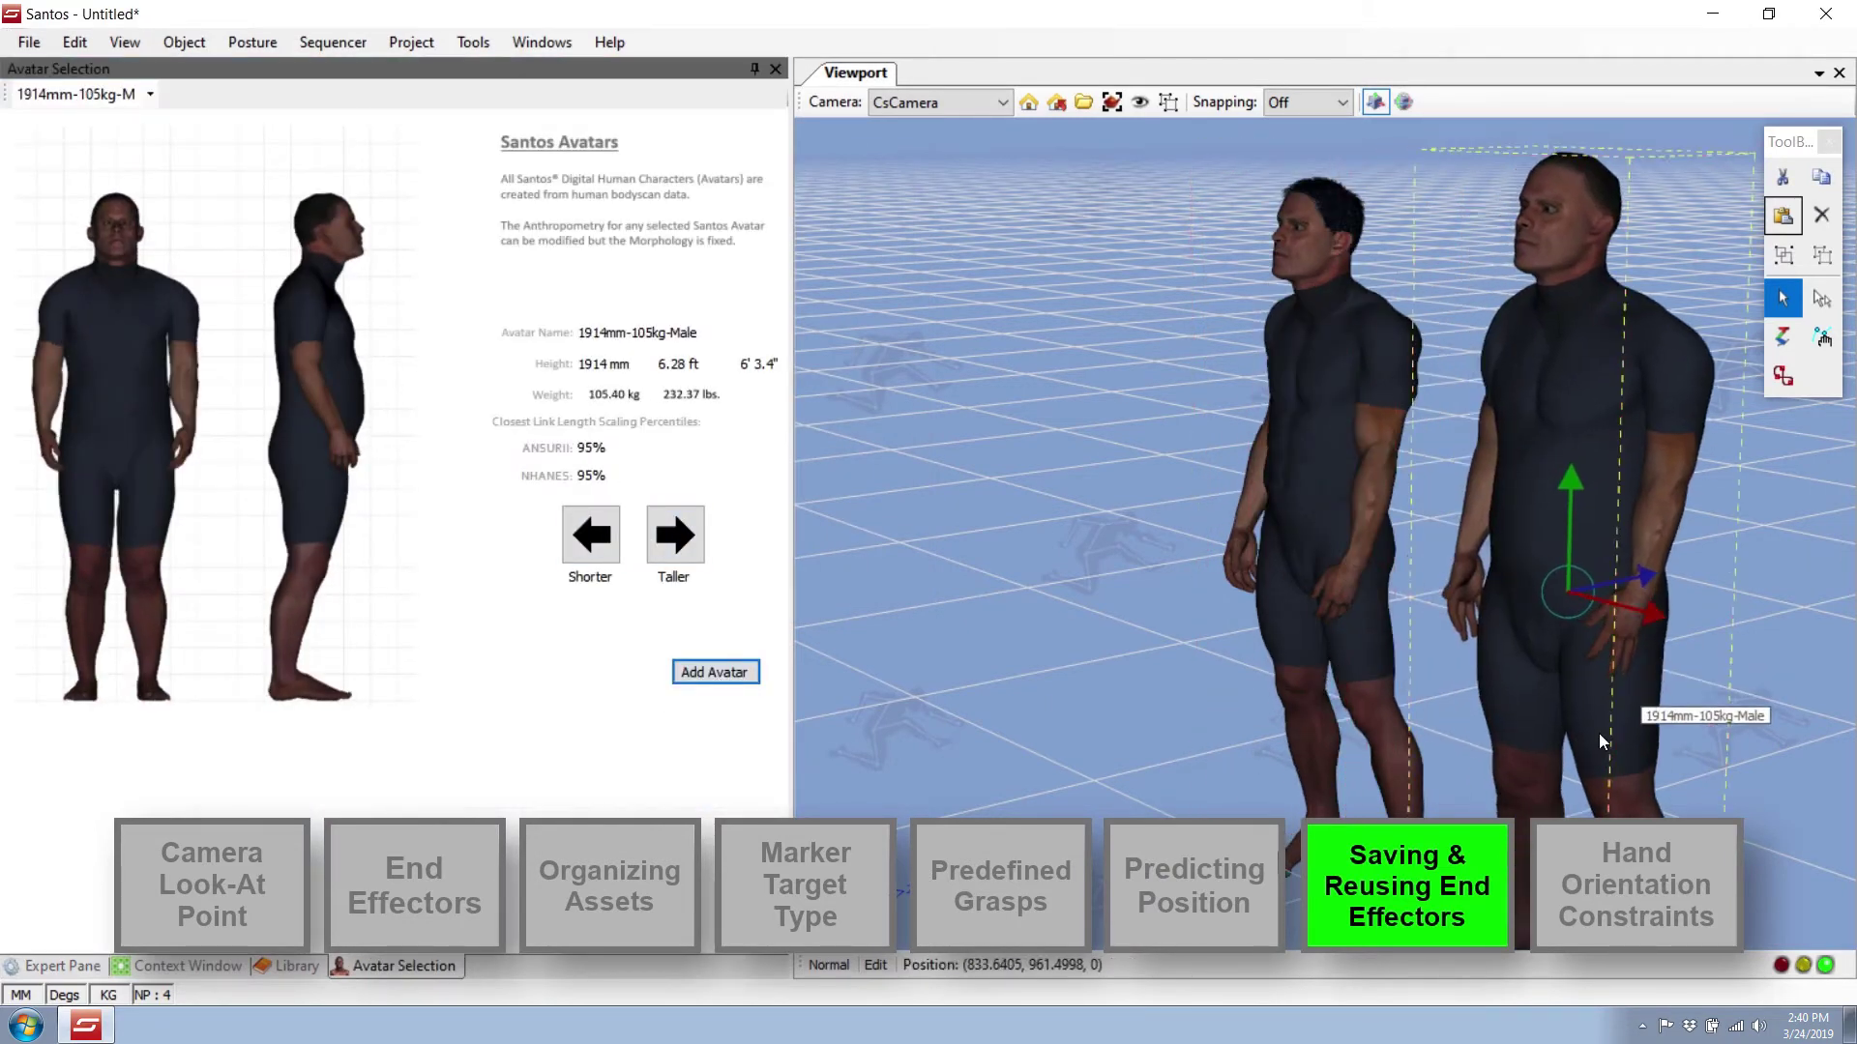
right_click(1465, 339)
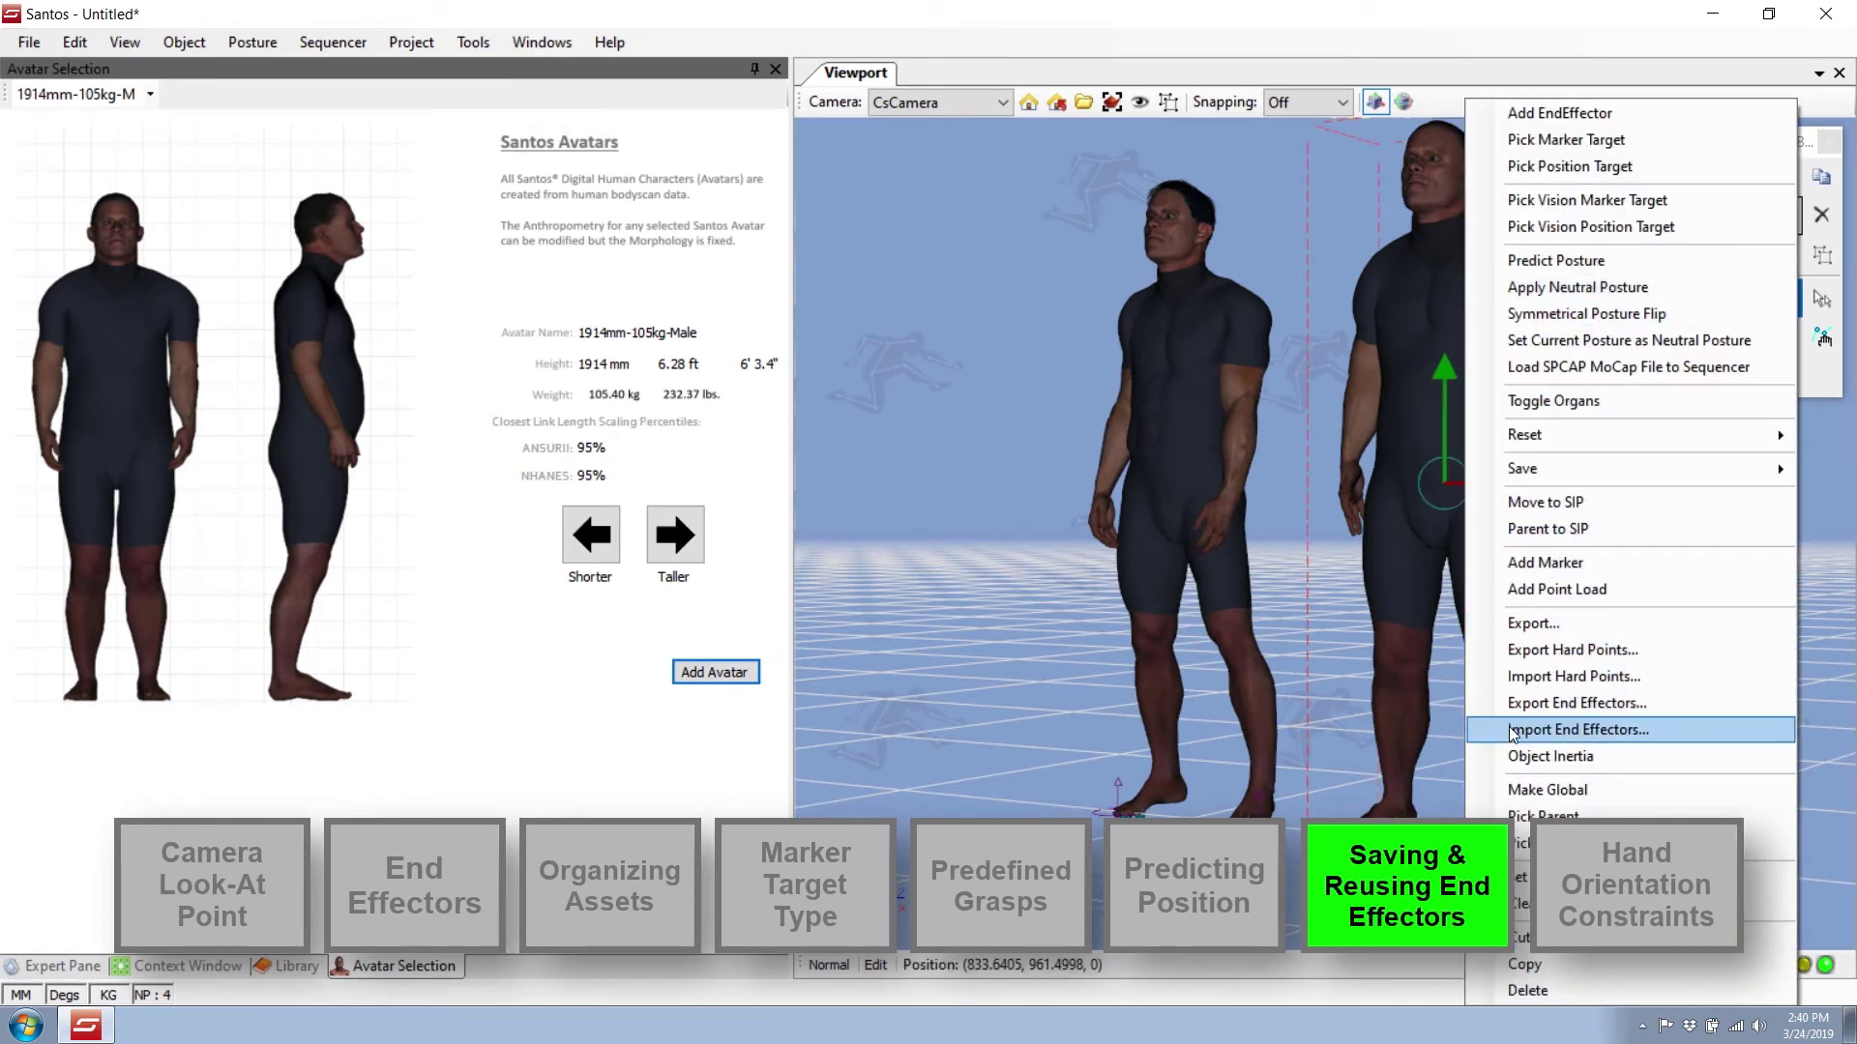
left_click(1579, 730)
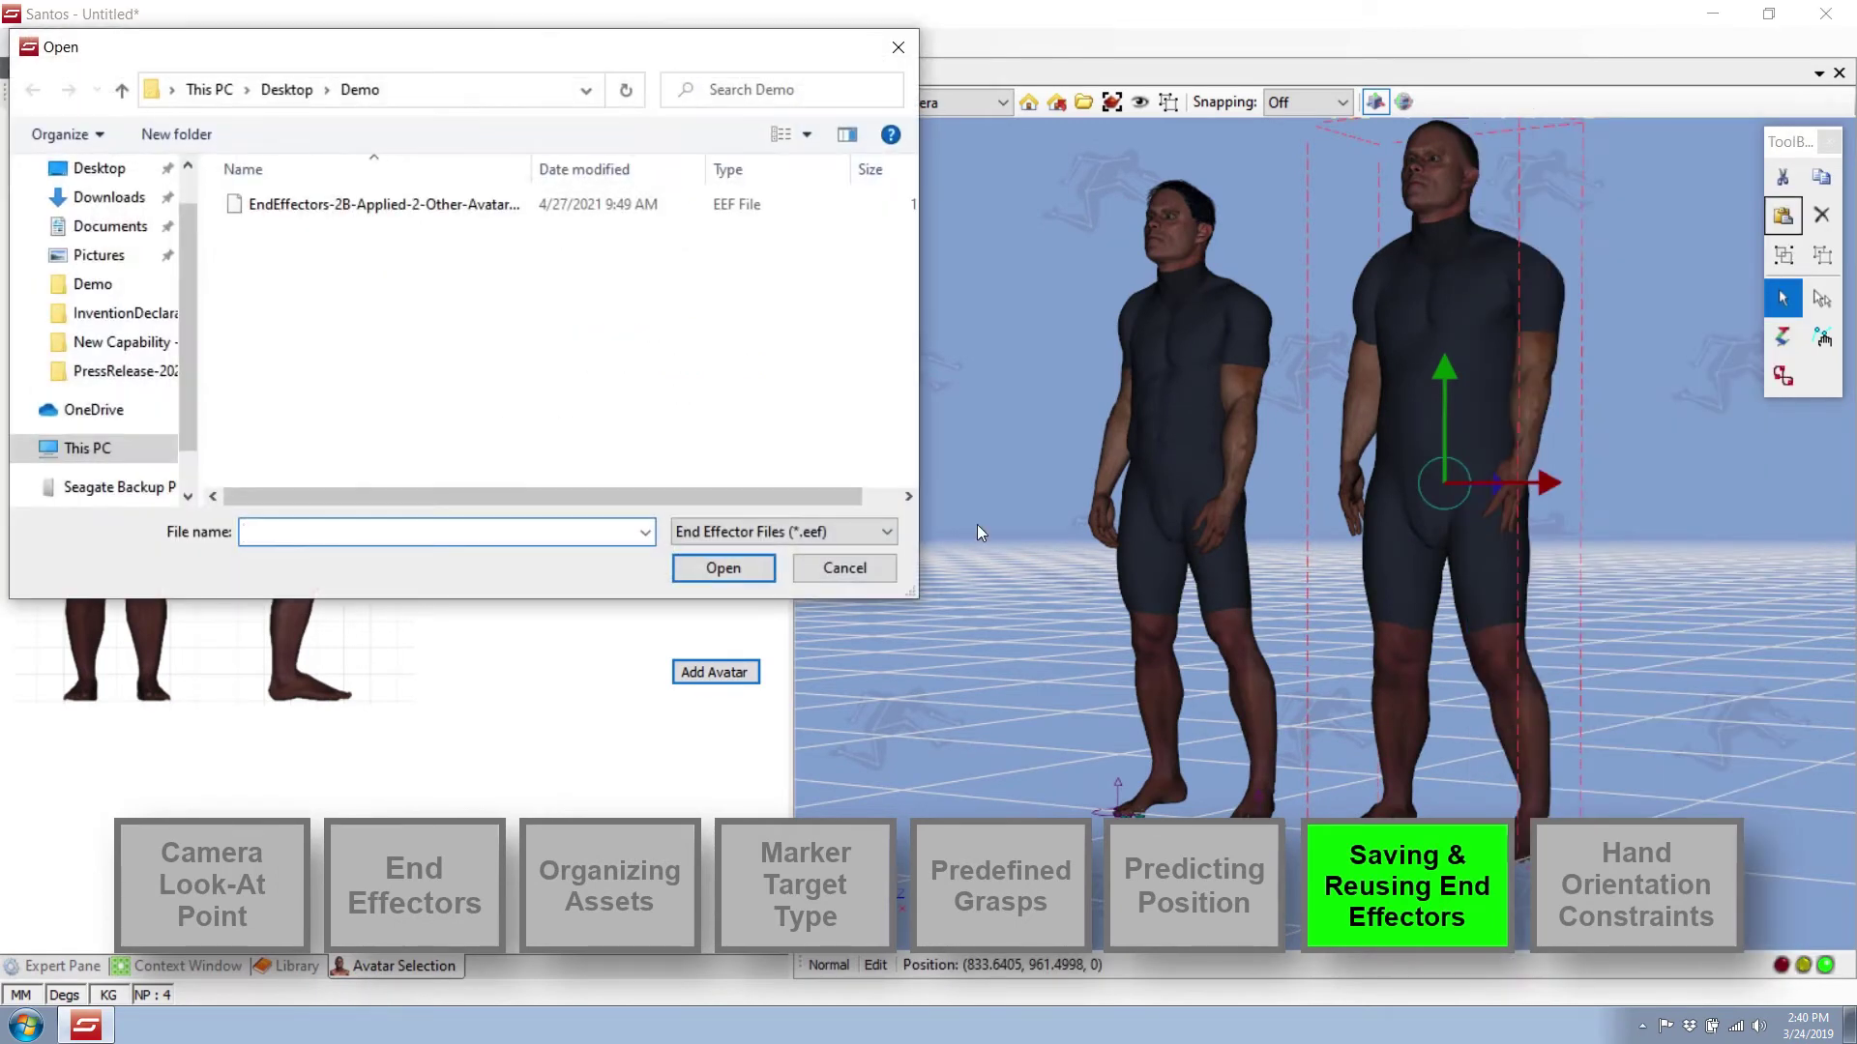
left_click(440, 206)
left_click(758, 566)
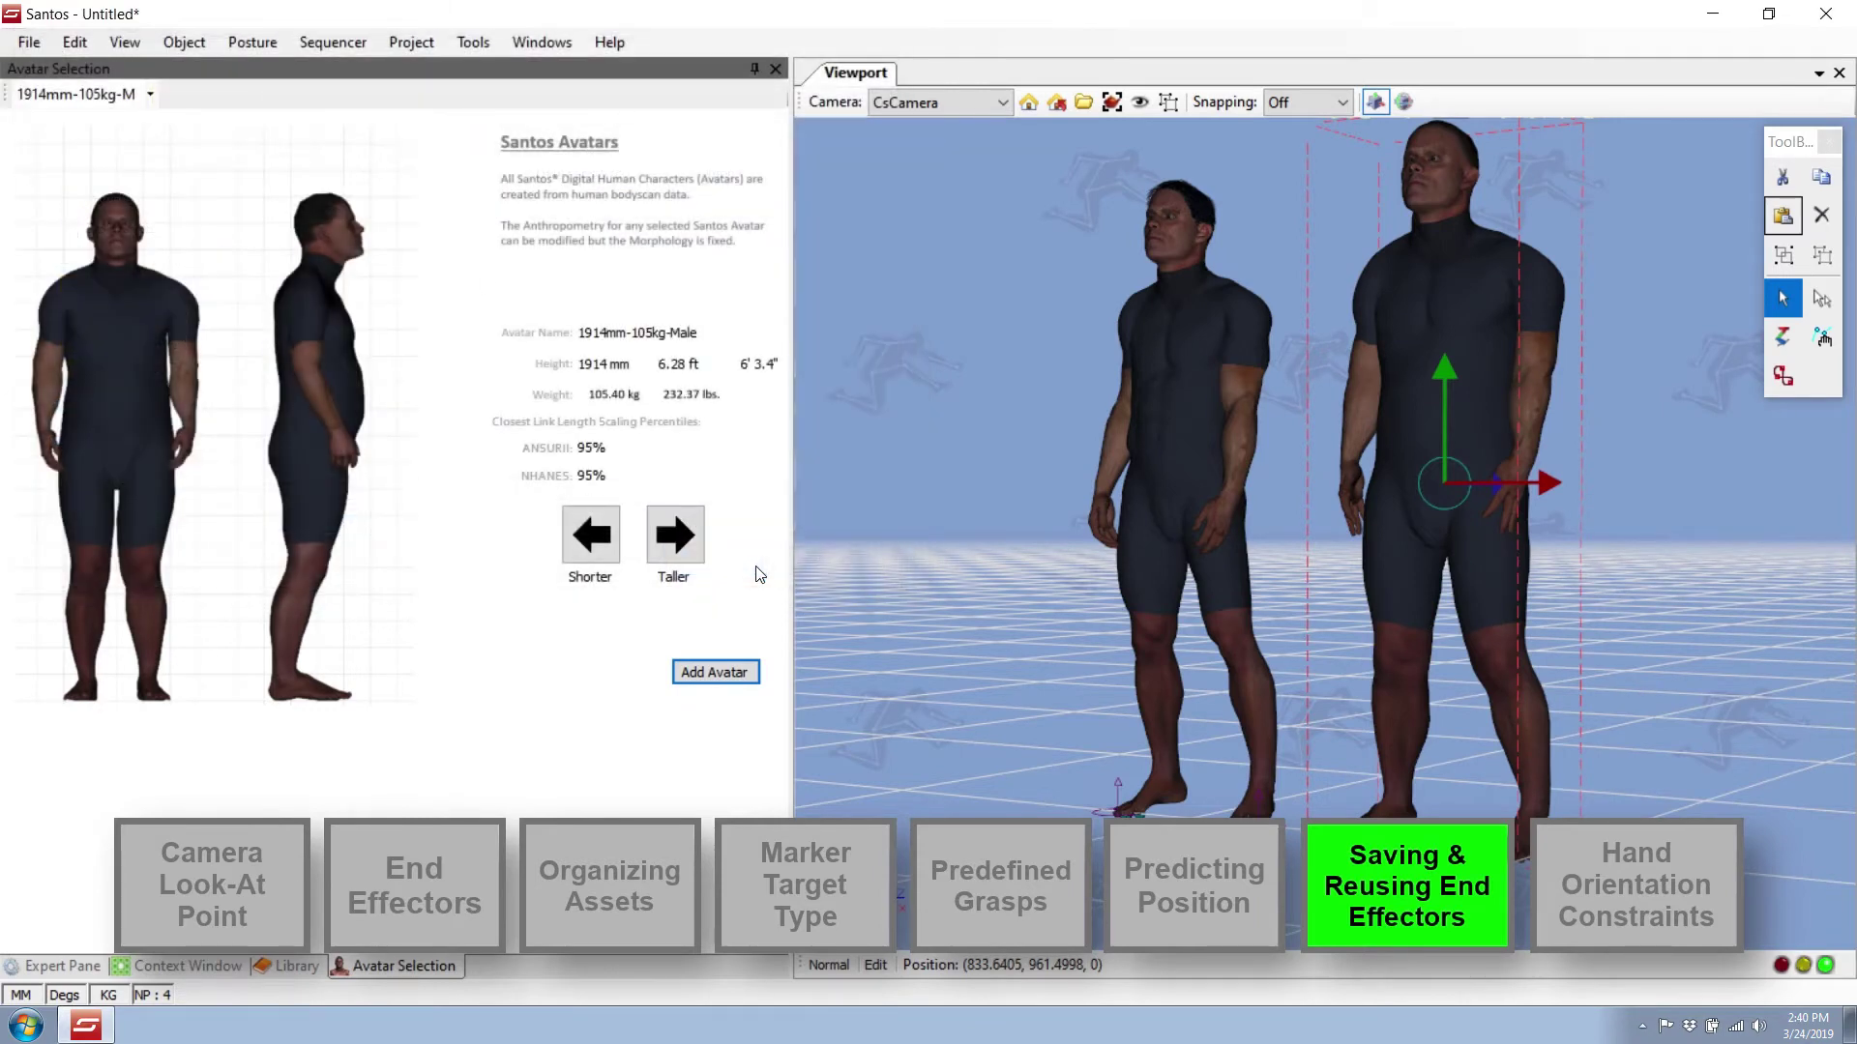
Shift one of the new avatar's foot markers to the left.
left_click(1700, 691)
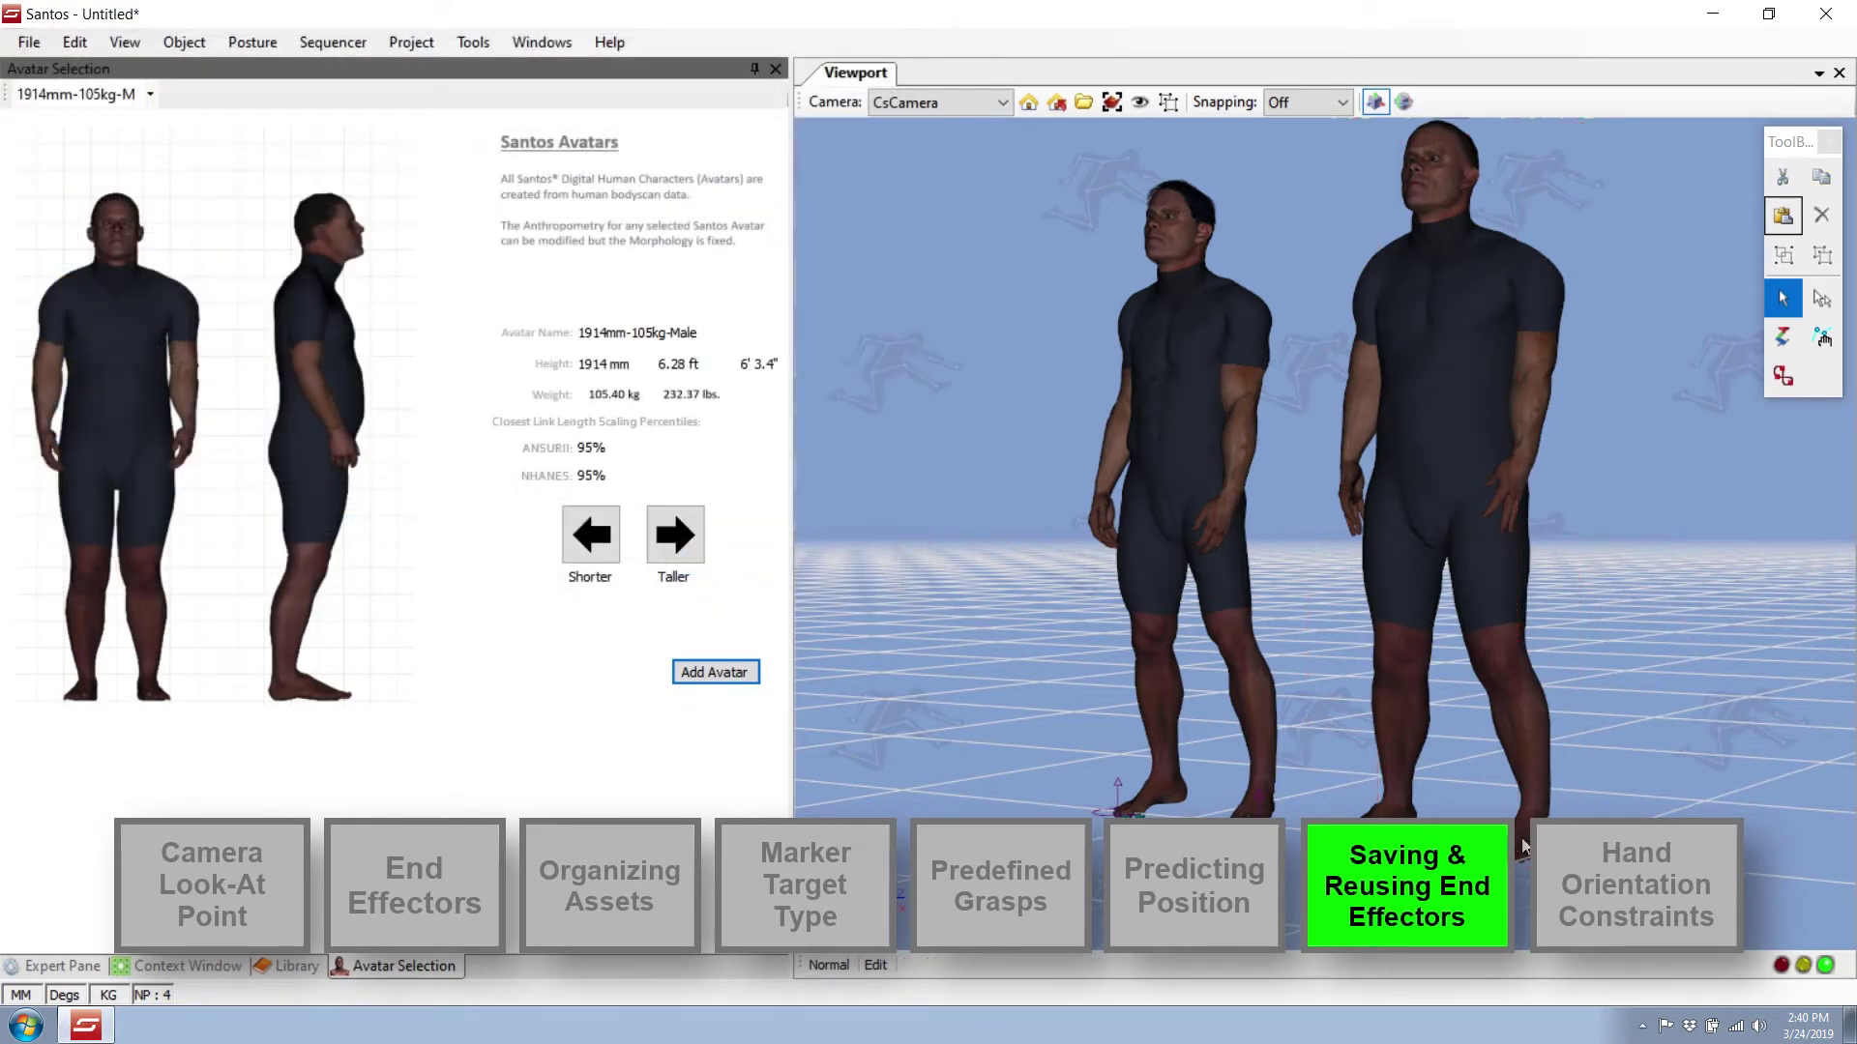
middle_click_drag(1522, 845, 1633, 509)
left_click(1578, 511)
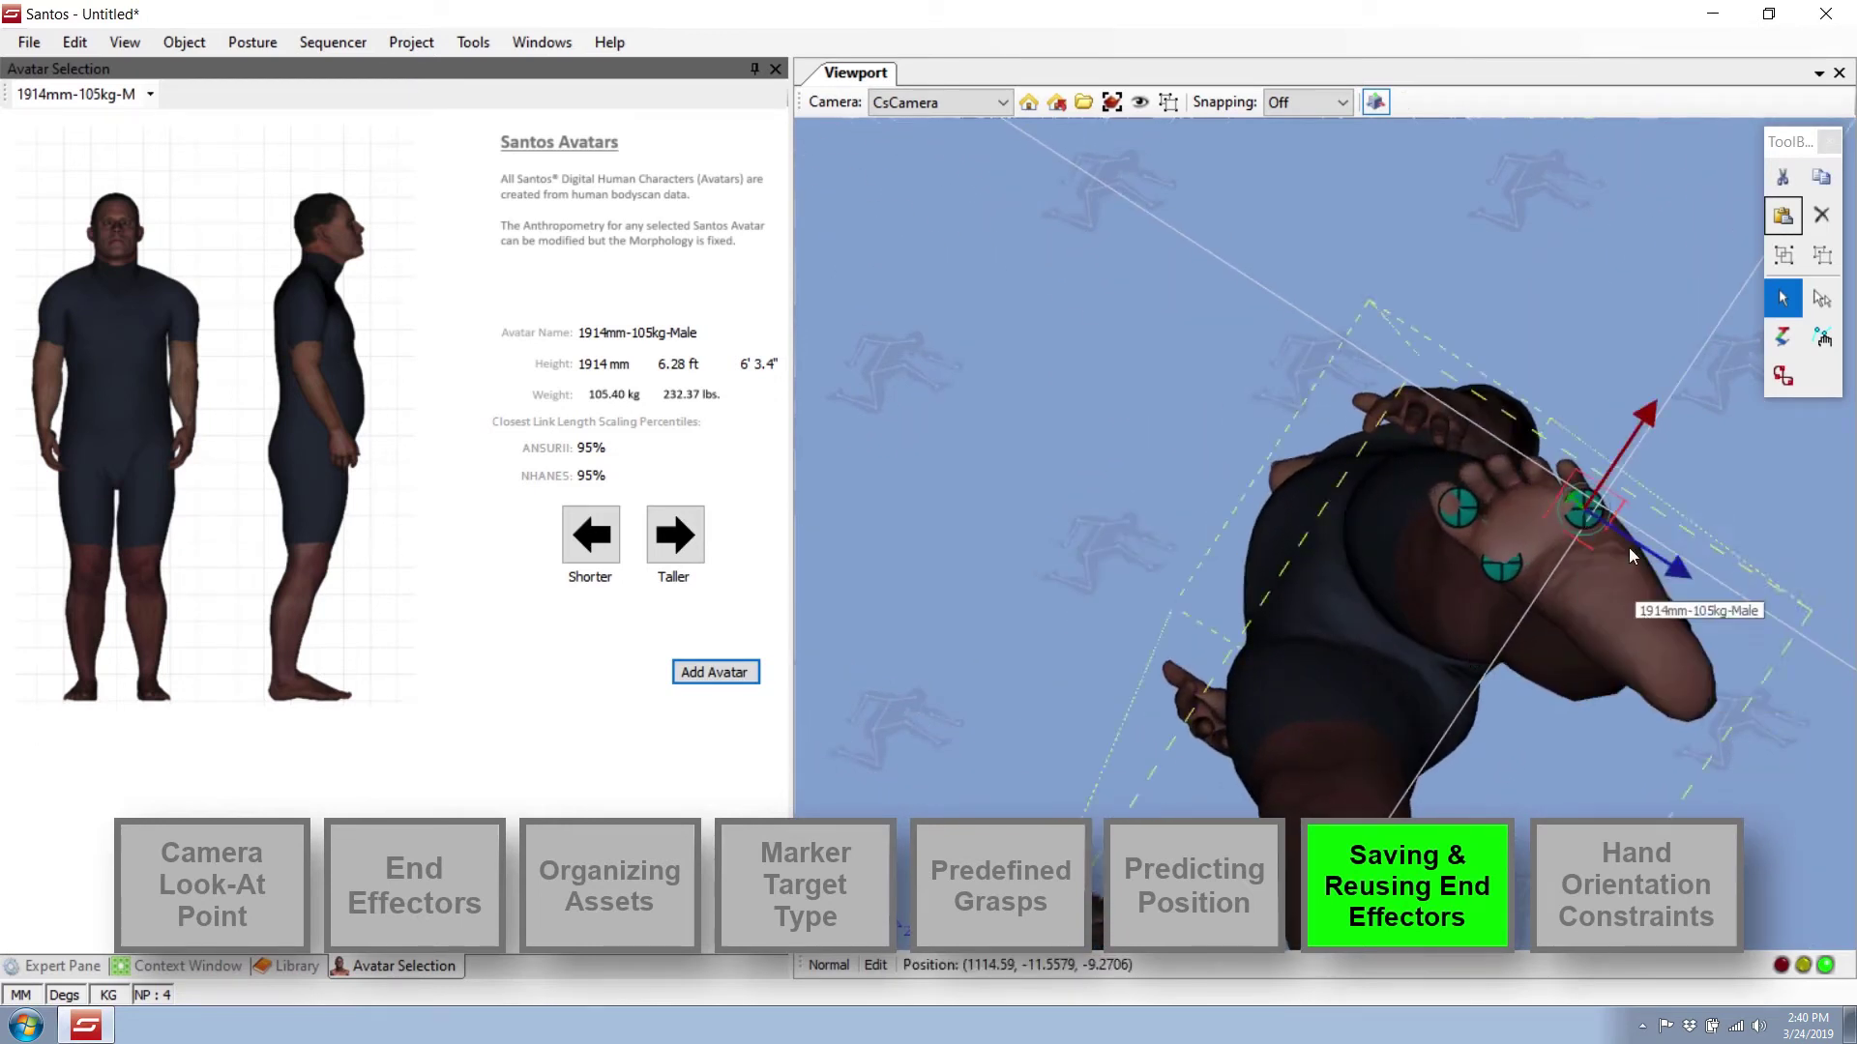
left_click_drag(1645, 537, 1607, 547)
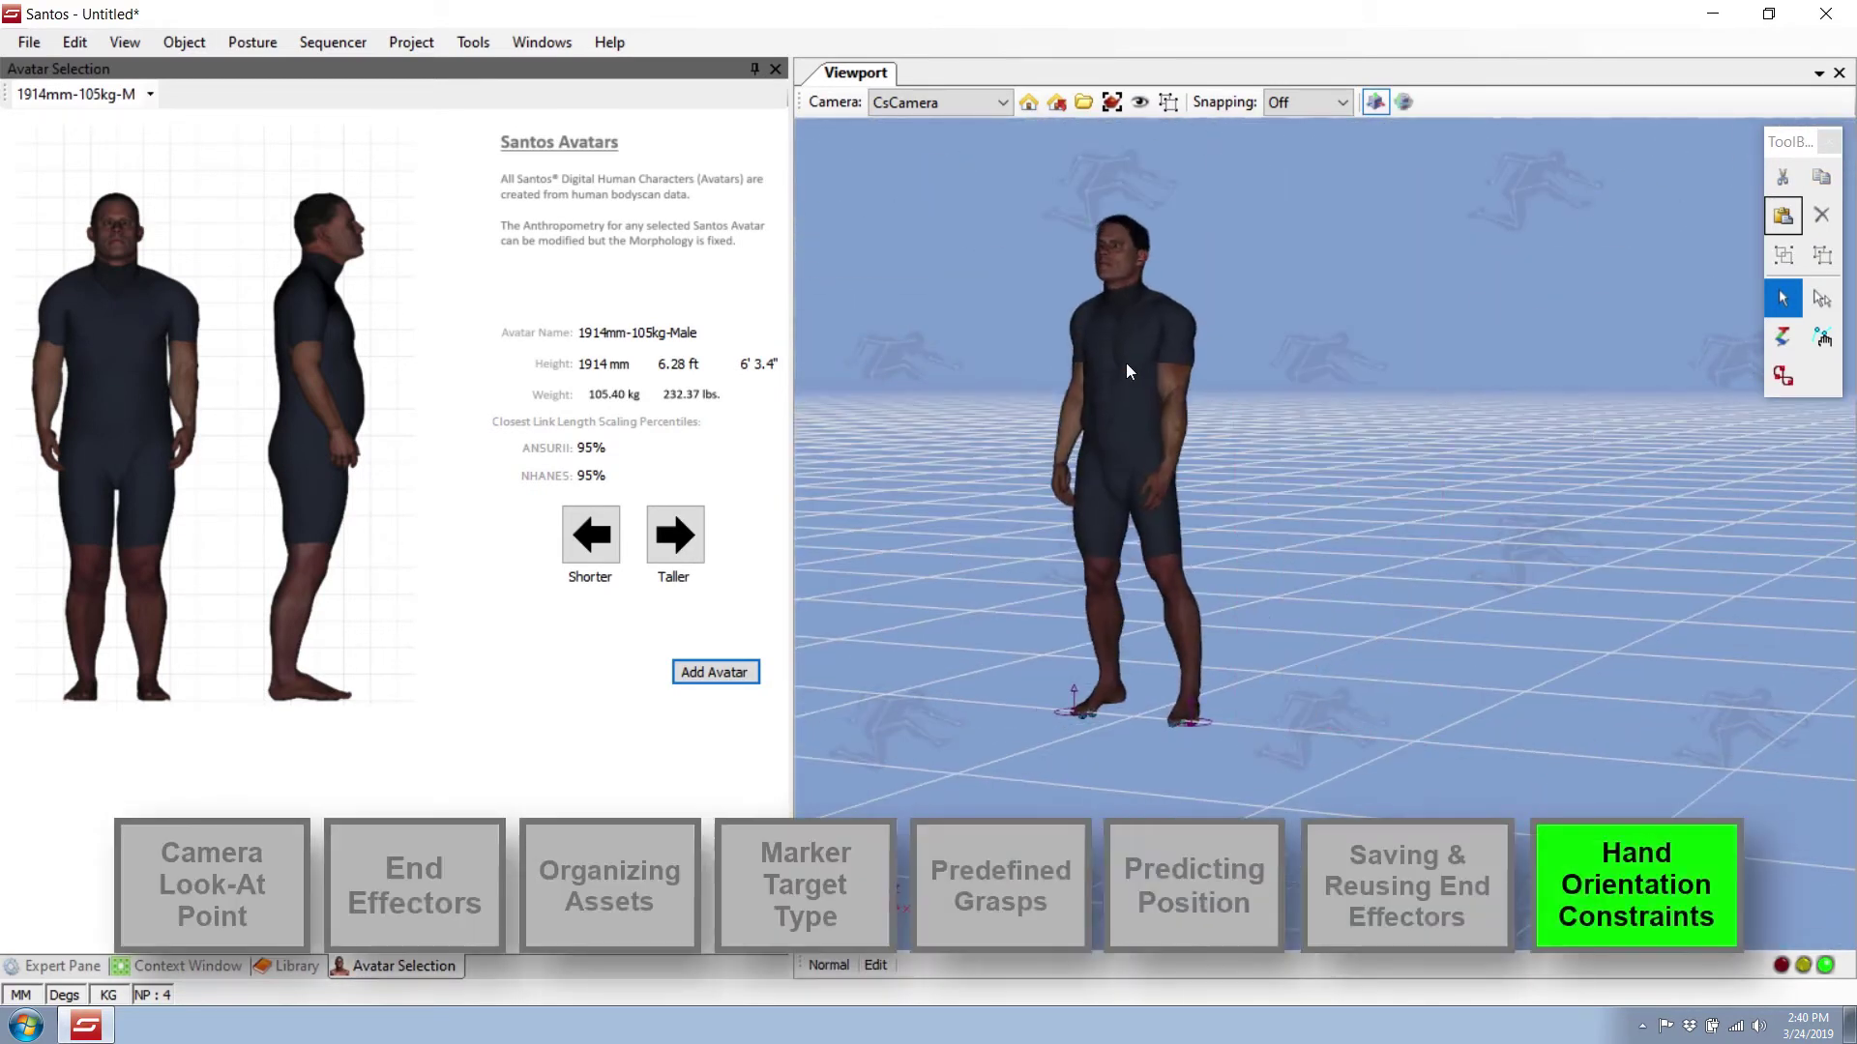
Give the avatar's hand a marker target and pick the purple marker as that target.
right_click_drag(1158, 501, 1199, 557)
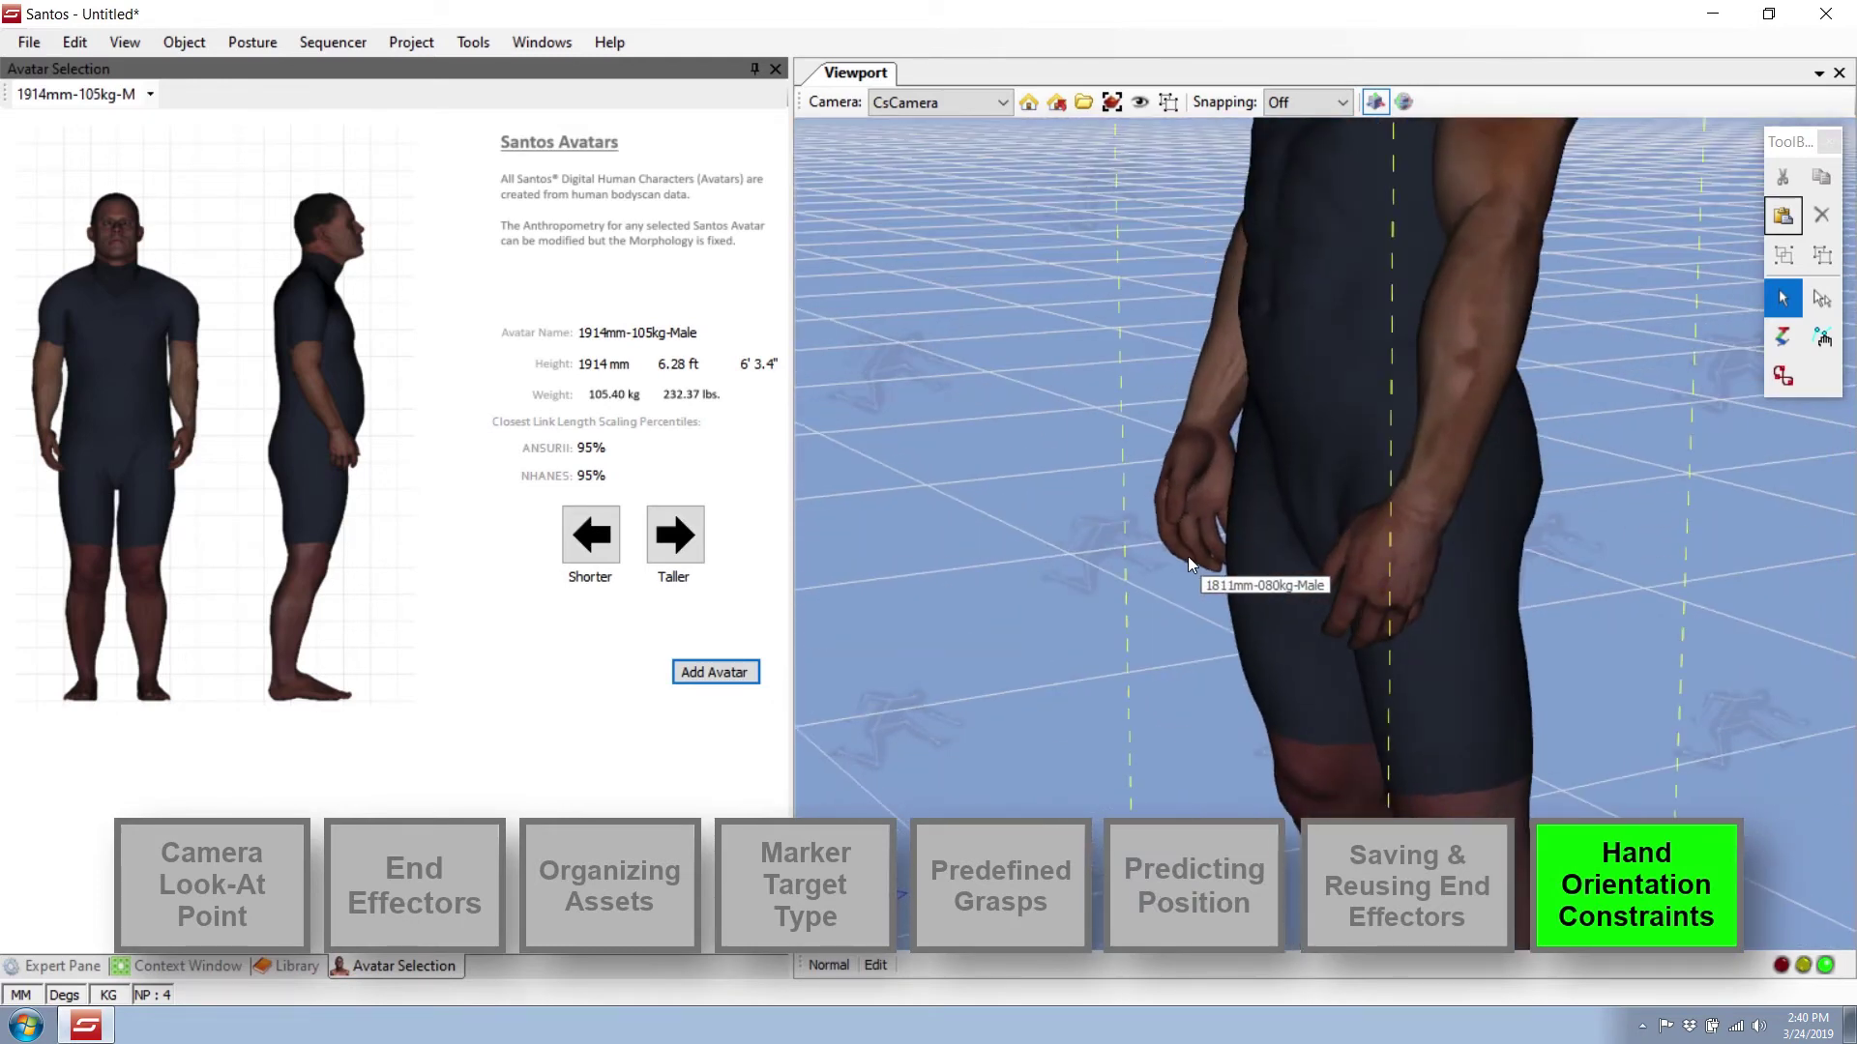
right_click(1188, 555)
left_click(1276, 145)
left_click(1018, 516)
mouse_move(1018, 517)
right_mouse_down()
mouse_move(1041, 554)
mouse_move(1344, 733)
right_mouse_up()
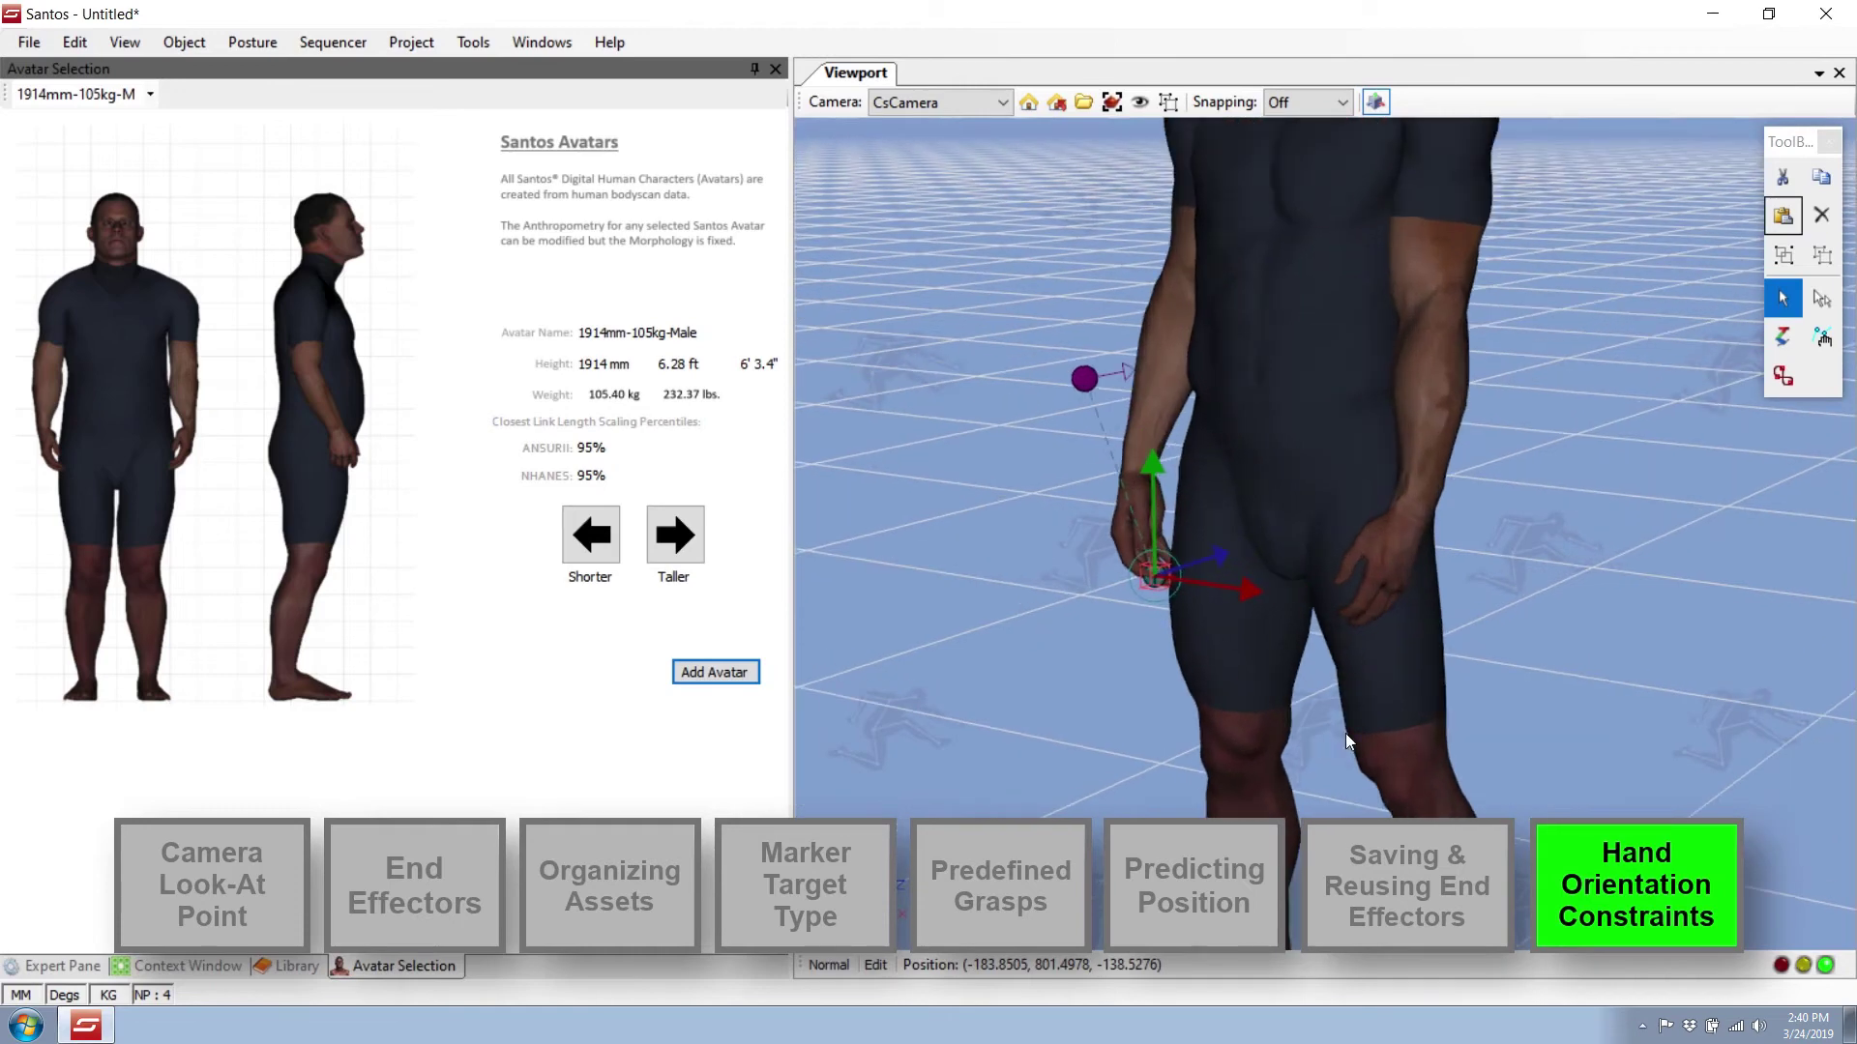
mouse_move(1345, 733)
middle_mouse_down()
mouse_move(1539, 717)
mouse_move(1315, 659)
mouse_move(1232, 594)
middle_mouse_up()
right_click(1312, 484)
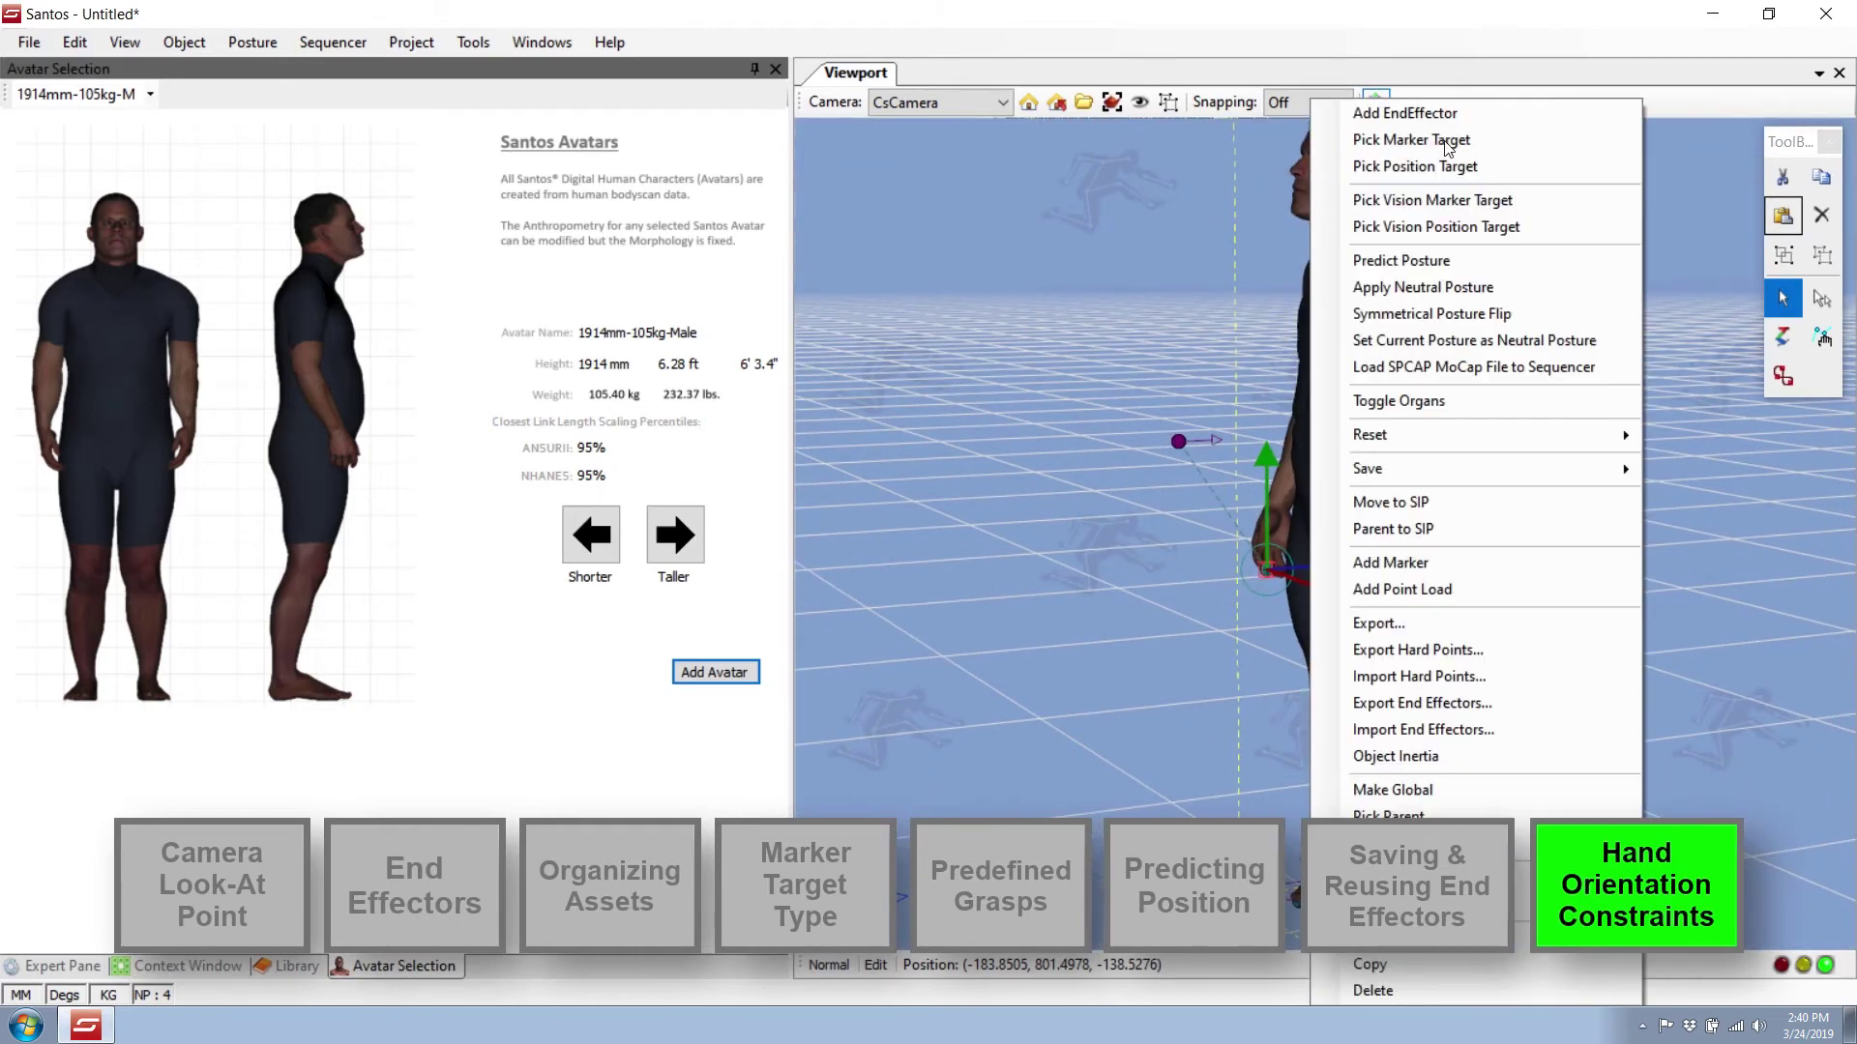
left_click(1392, 200)
left_click(1216, 440)
Drag the purple marker outward and upward with its gizmo.
left_click(1216, 442)
middle_click_drag(1215, 442, 1247, 491)
left_click_drag(1288, 444, 1244, 445)
mouse_move(1244, 445)
middle_mouse_down()
mouse_move(1211, 524)
mouse_move(1248, 484)
middle_mouse_up()
left_click_drag(1251, 421, 1160, 426)
left_click_drag(1074, 334, 1067, 279)
middle_click_drag(1337, 323, 1479, 561)
Predict the posture so the arm stretches out to the purple marker.
right_click(1346, 290)
left_click(1427, 257)
scroll(1550, 473, "up", 4)
Turn the right wrist down to about -81 degrees with Joint Edit, then reselect the avatar.
left_click(1821, 338)
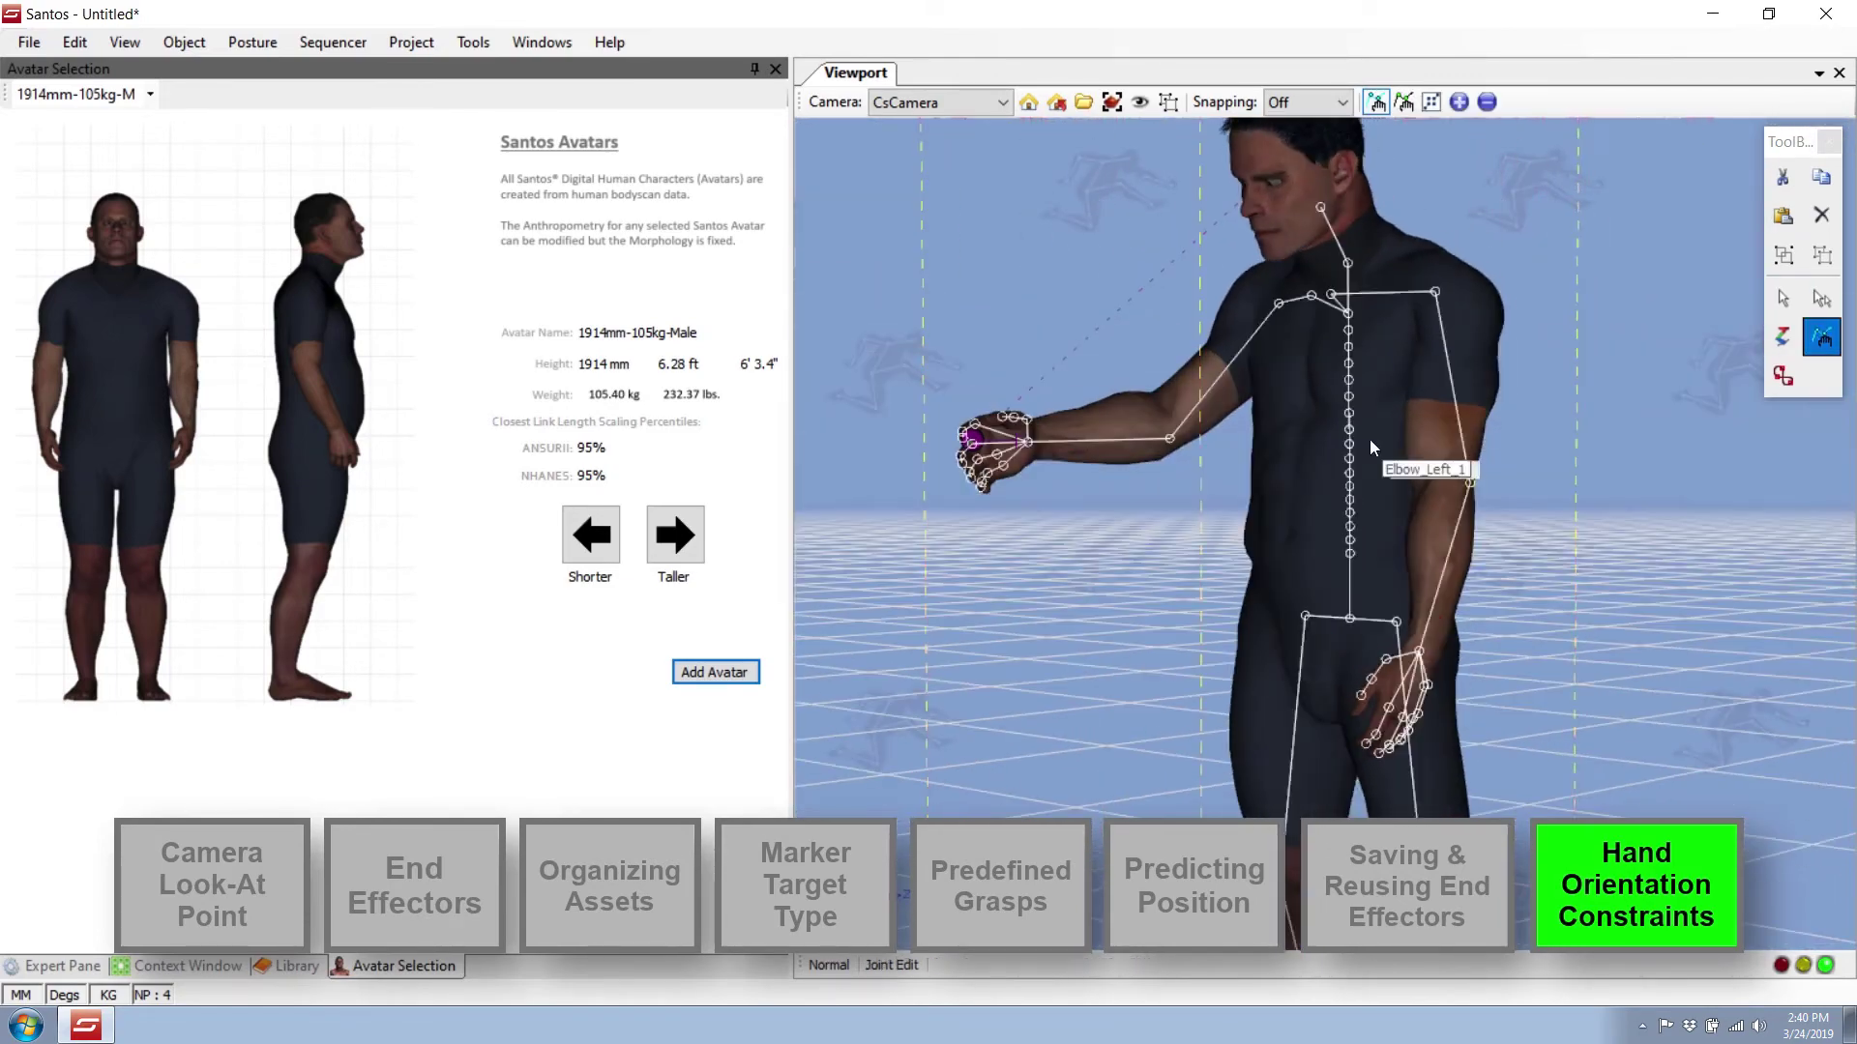
left_click(1079, 437)
middle_click_drag(1078, 437, 1180, 523)
left_click_drag(1536, 549, 775, 592)
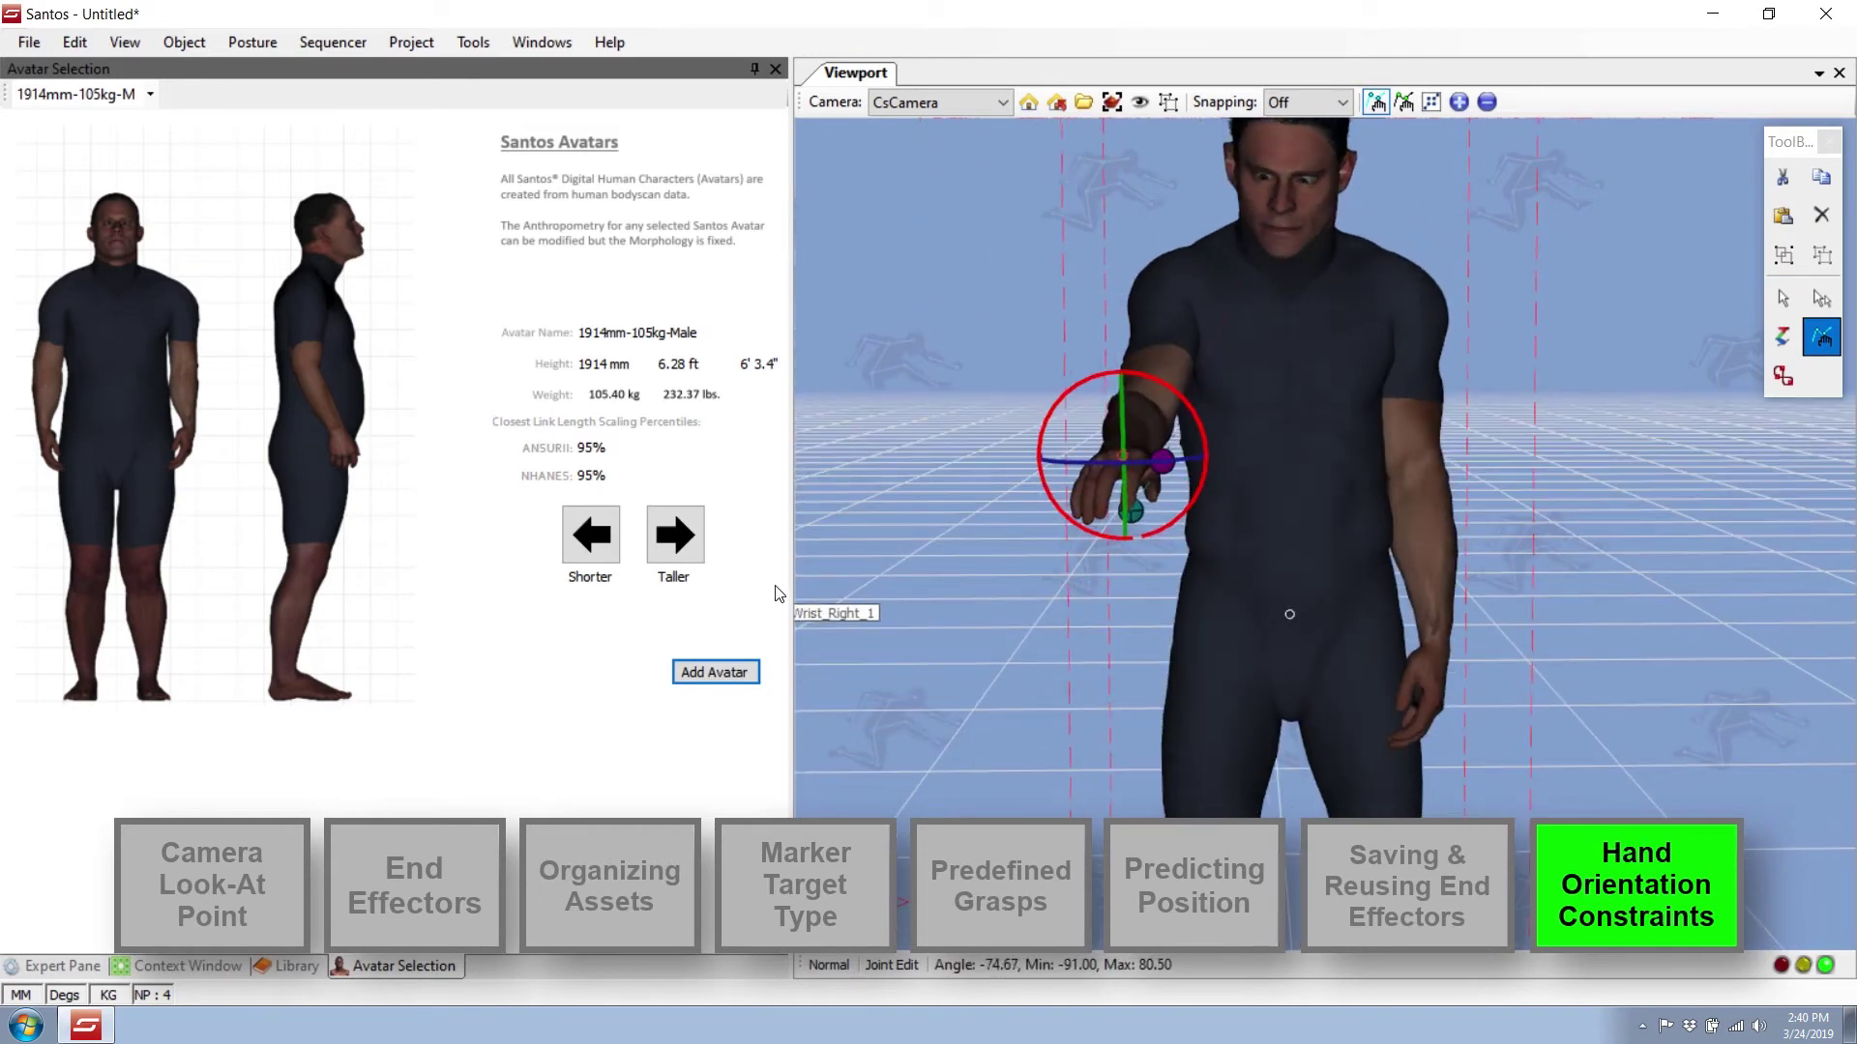
middle_click_drag(822, 600, 1139, 668)
left_click_drag(1796, 716, 1660, 694)
middle_click_drag(1660, 695, 1607, 673)
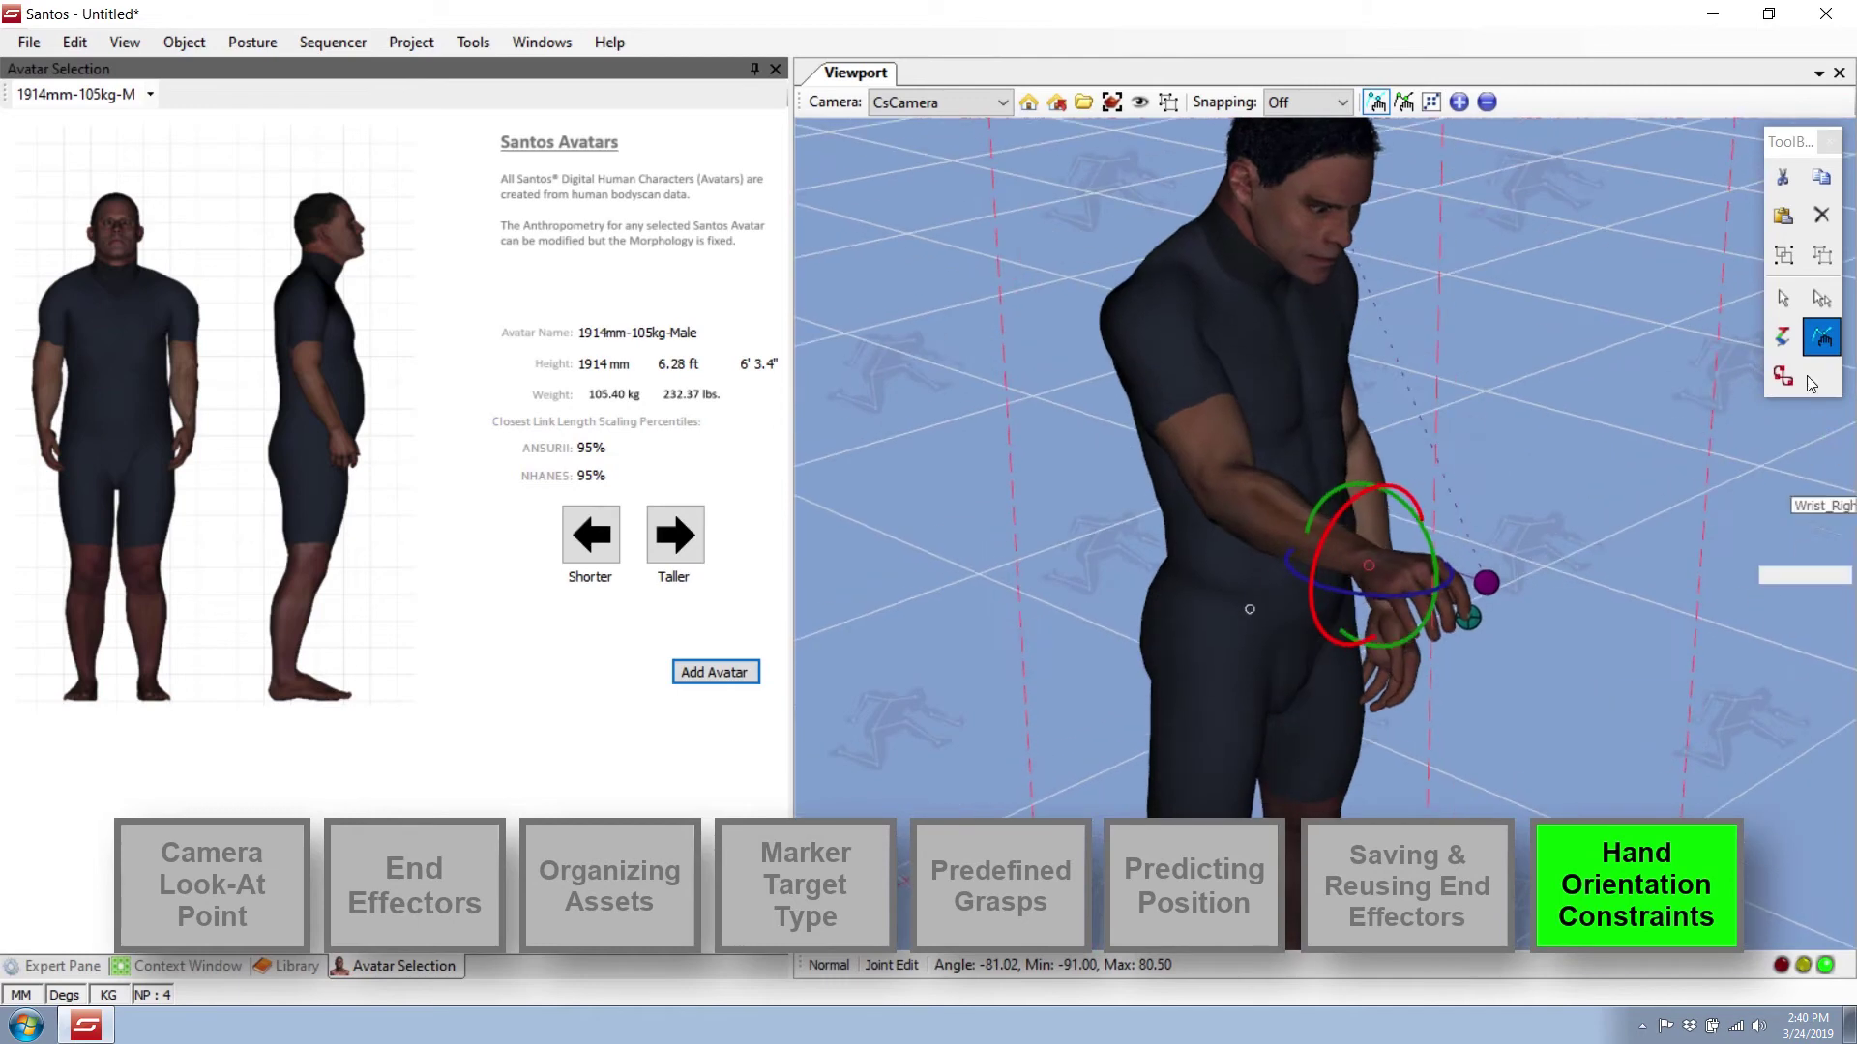
left_click(1782, 299)
mouse_move(1685, 598)
middle_mouse_down()
mouse_move(1662, 612)
mouse_move(1628, 540)
mouse_move(1662, 597)
middle_mouse_up()
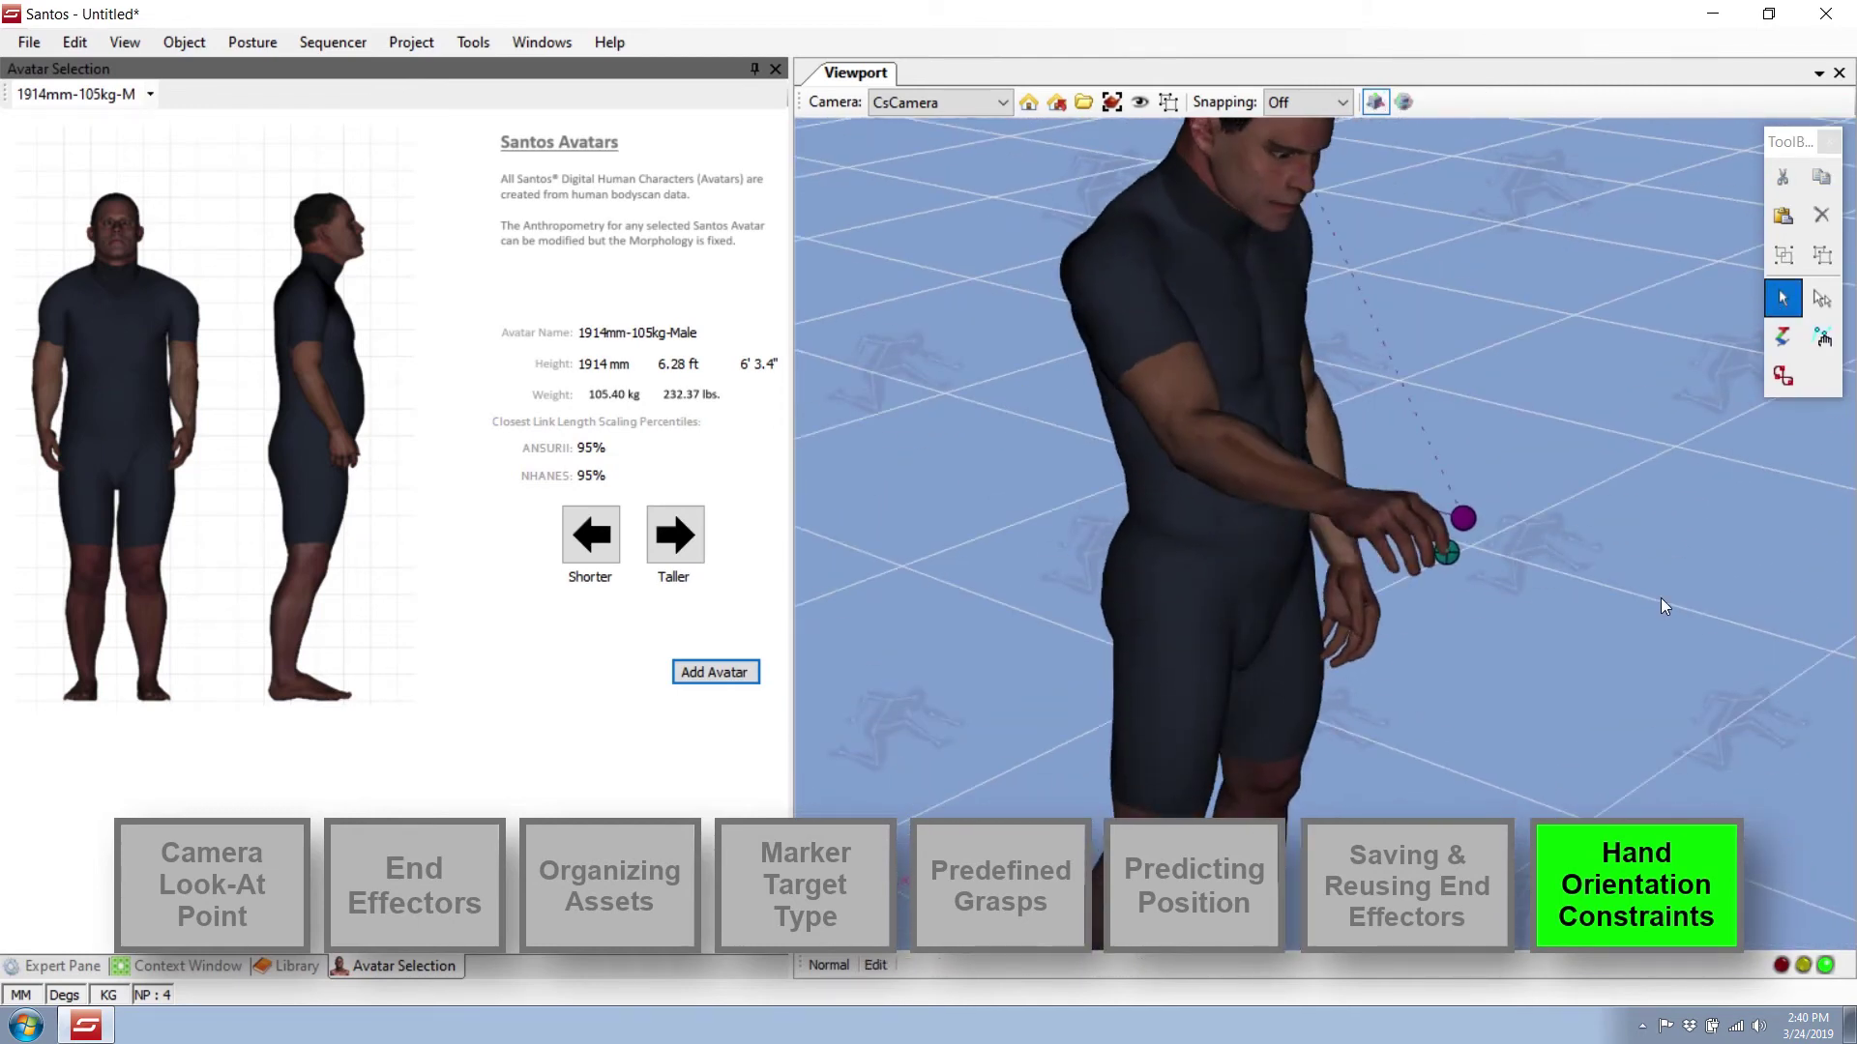
left_click(1228, 472)
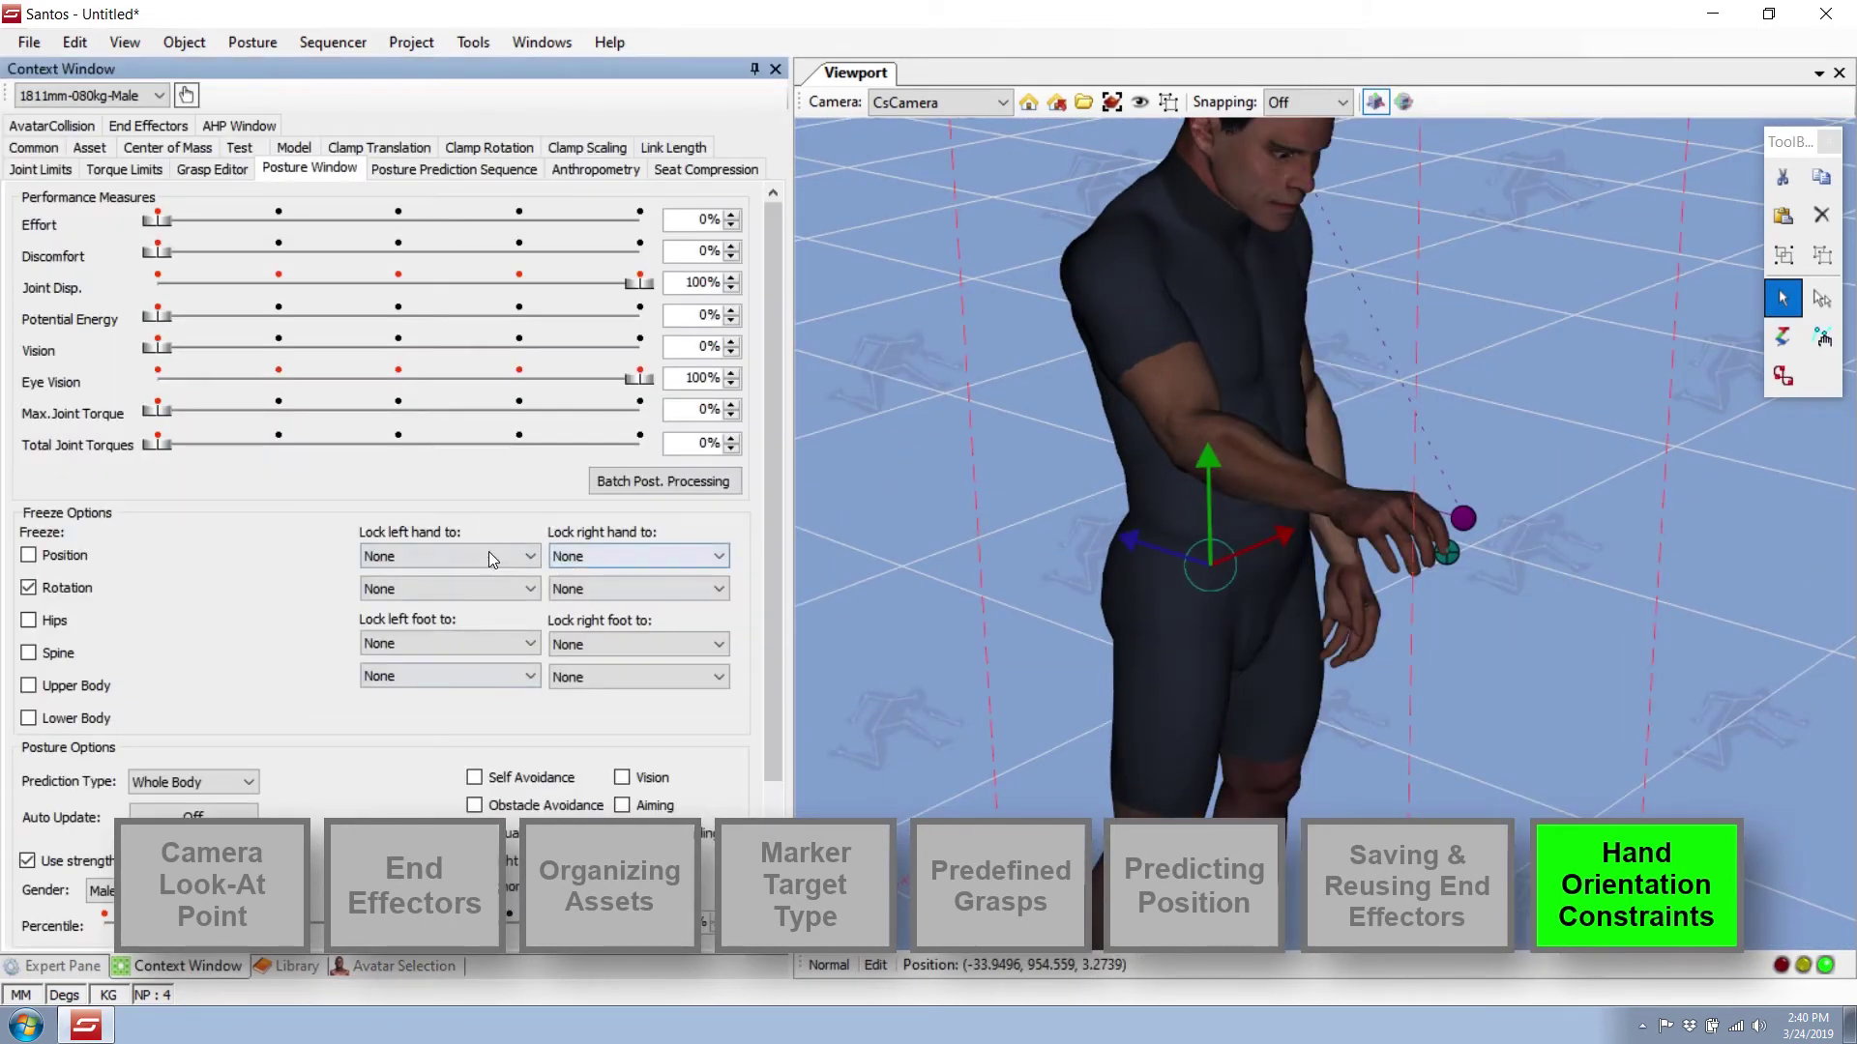
Set 'Lock right hand to' to Hand_Orientation in the Posture Window.
left_click(607, 555)
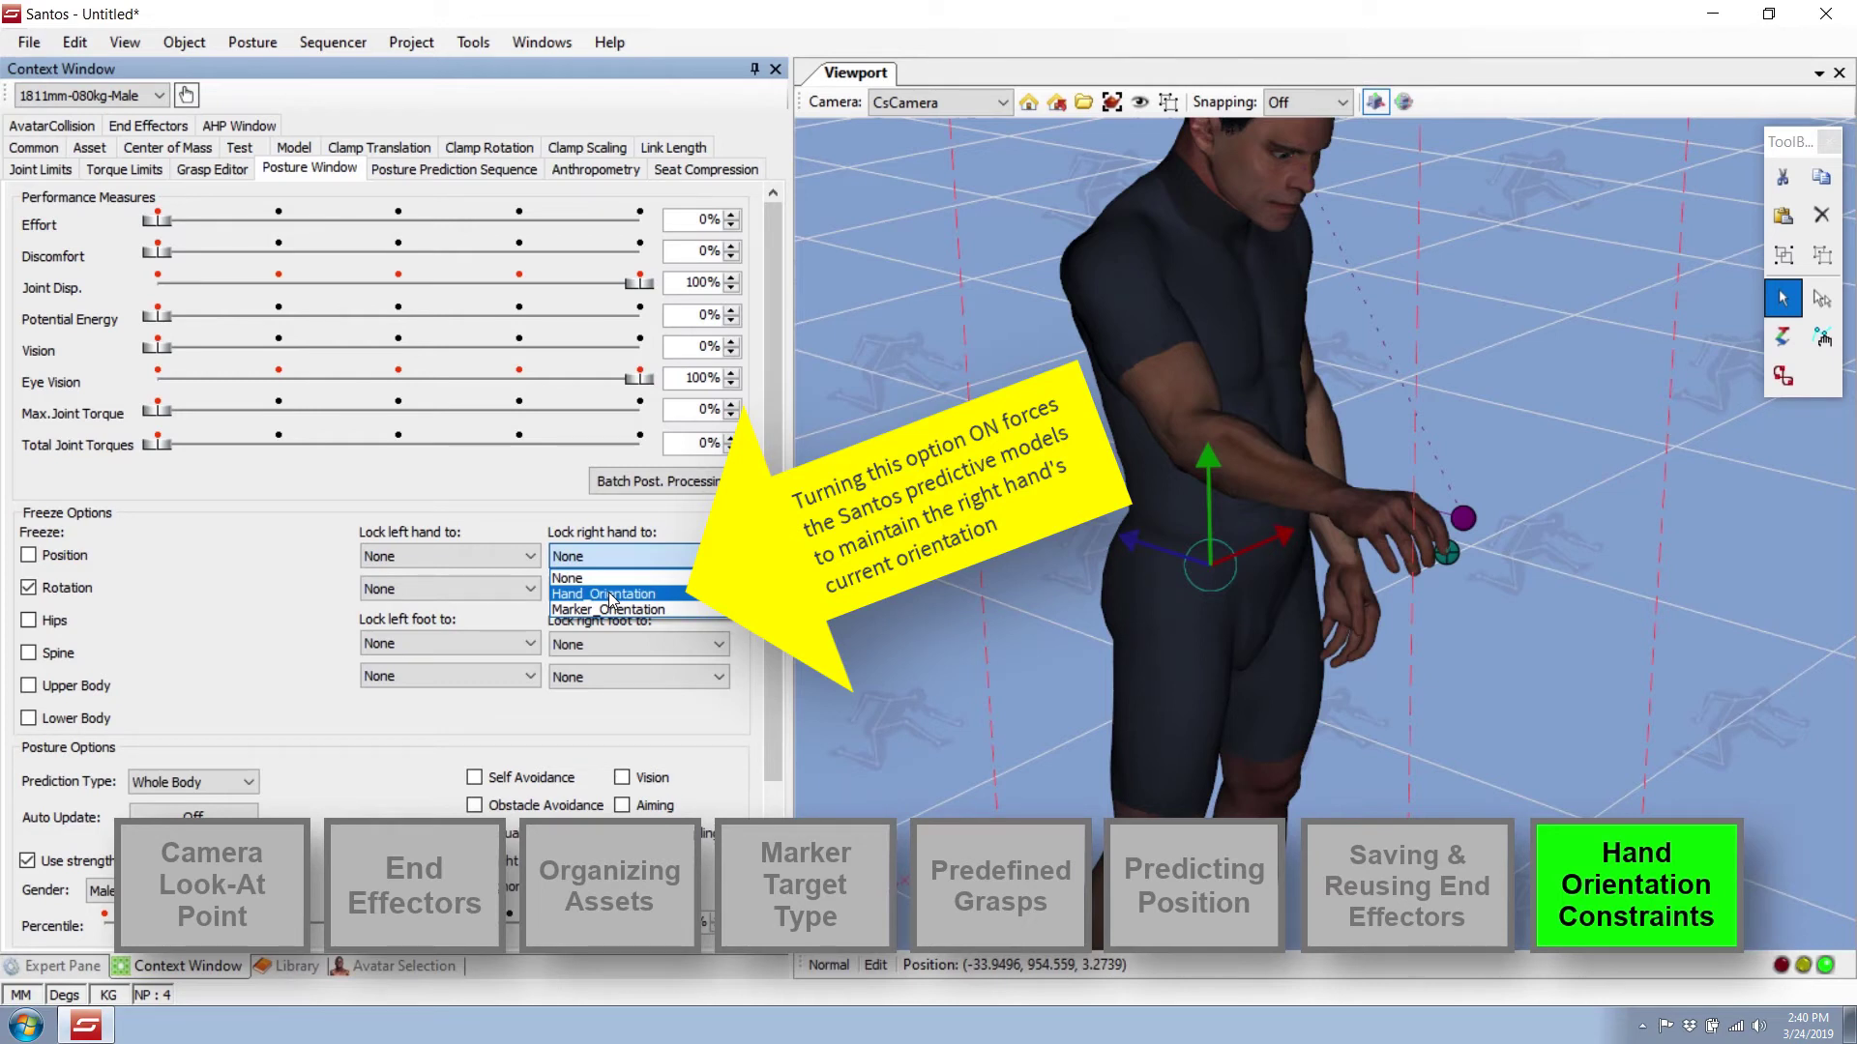
left_click(610, 594)
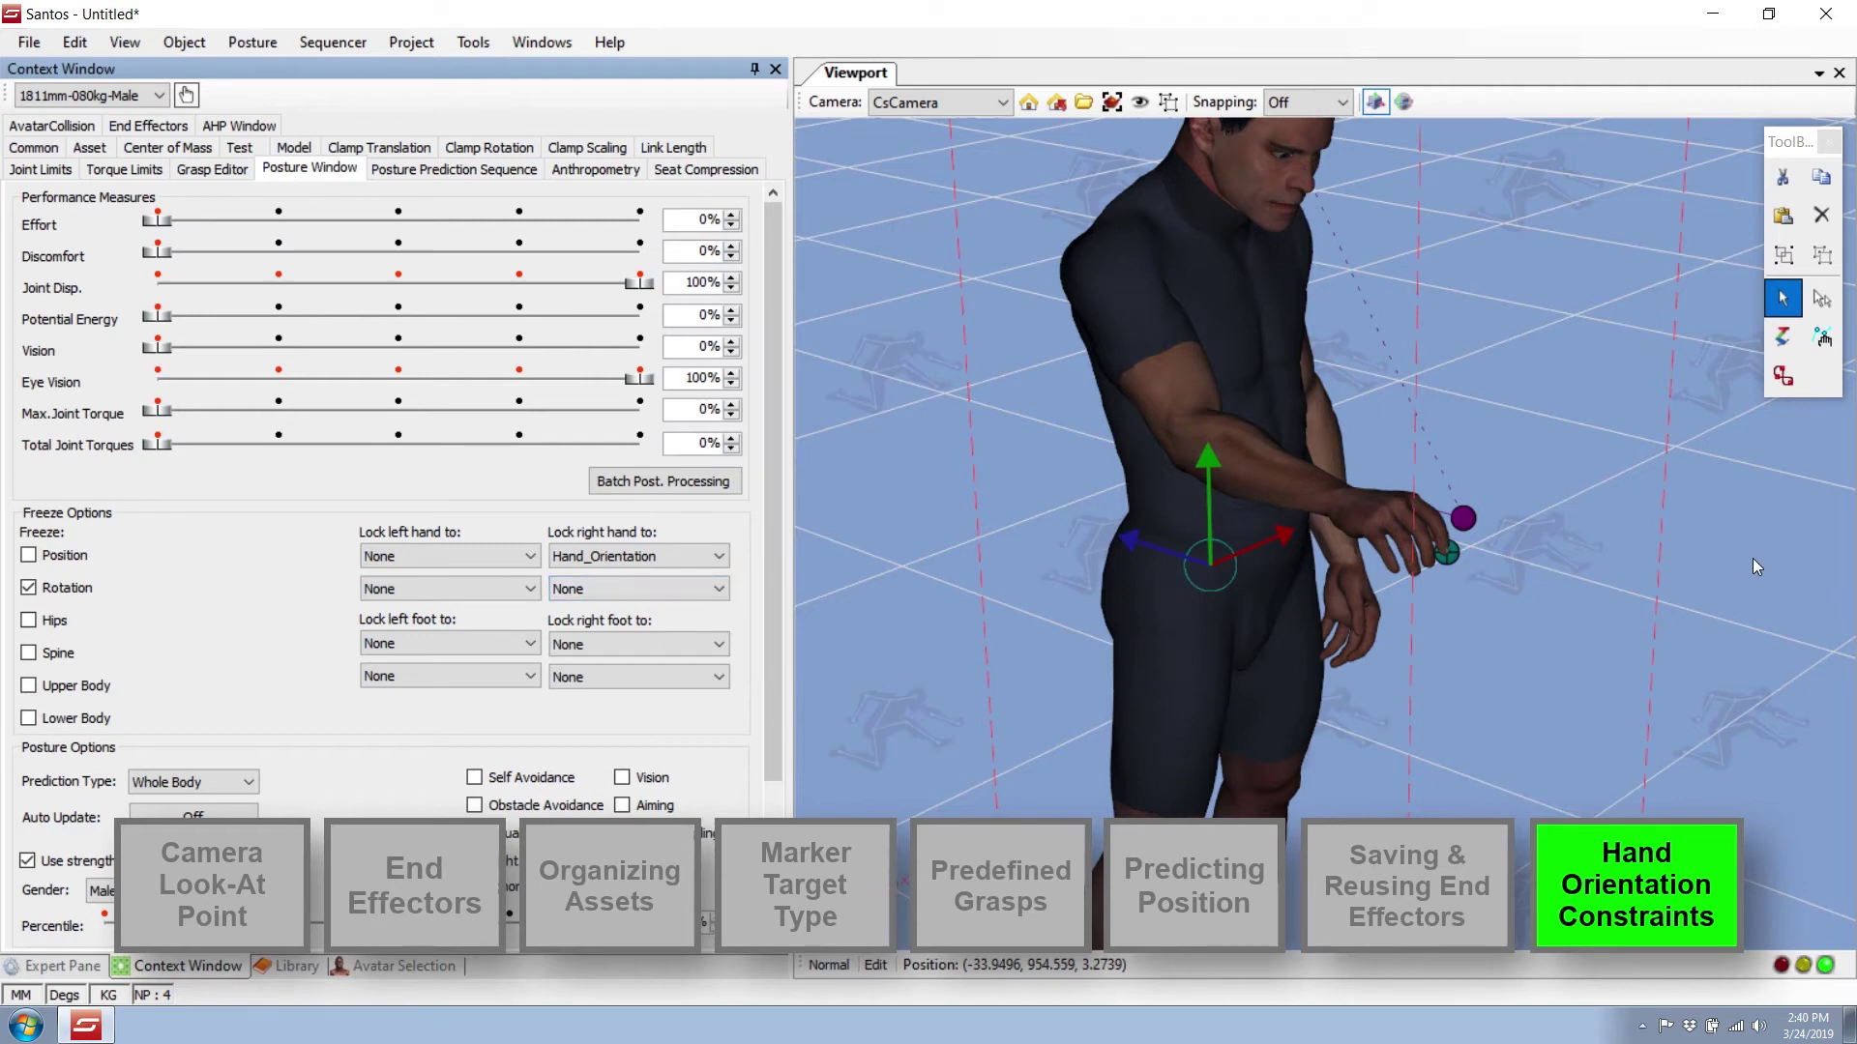
left_click(1338, 319)
right_click(1338, 319)
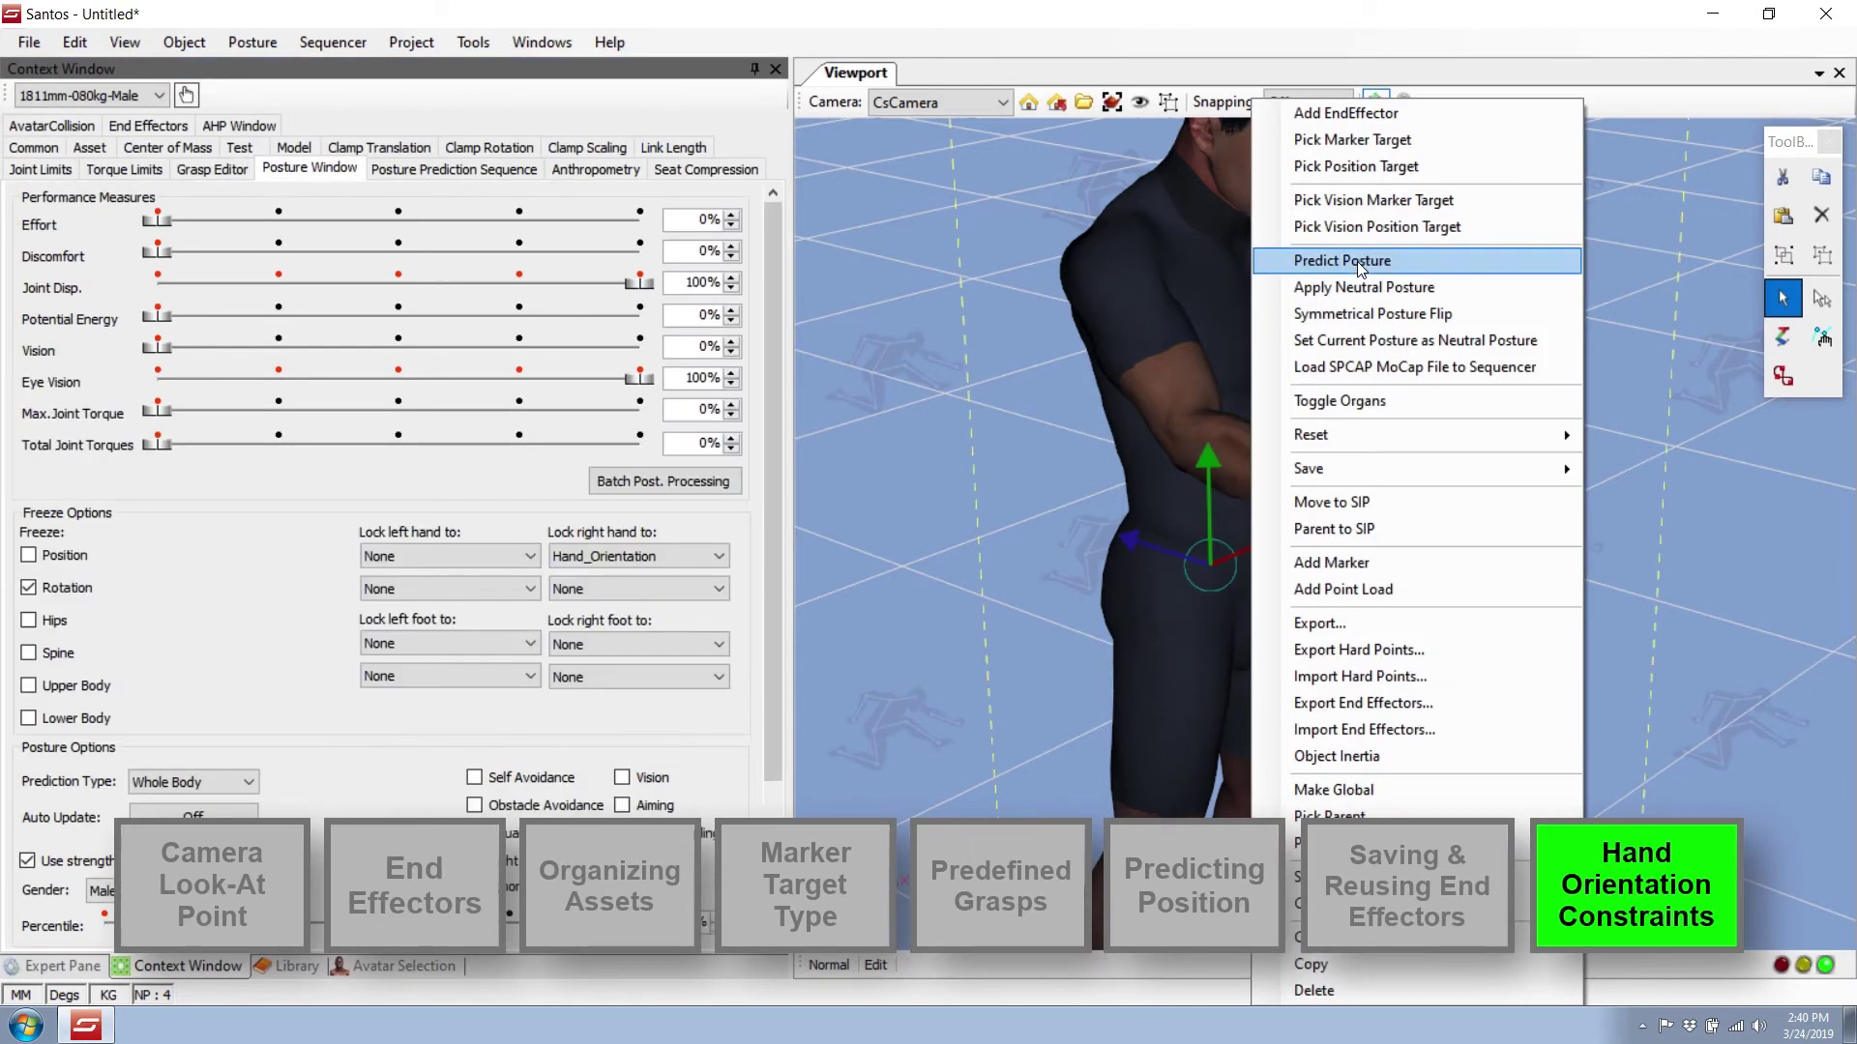
Predict the posture, then drag the hand target around and upward until the arm reaches forward at chest height.
left_click(1374, 259)
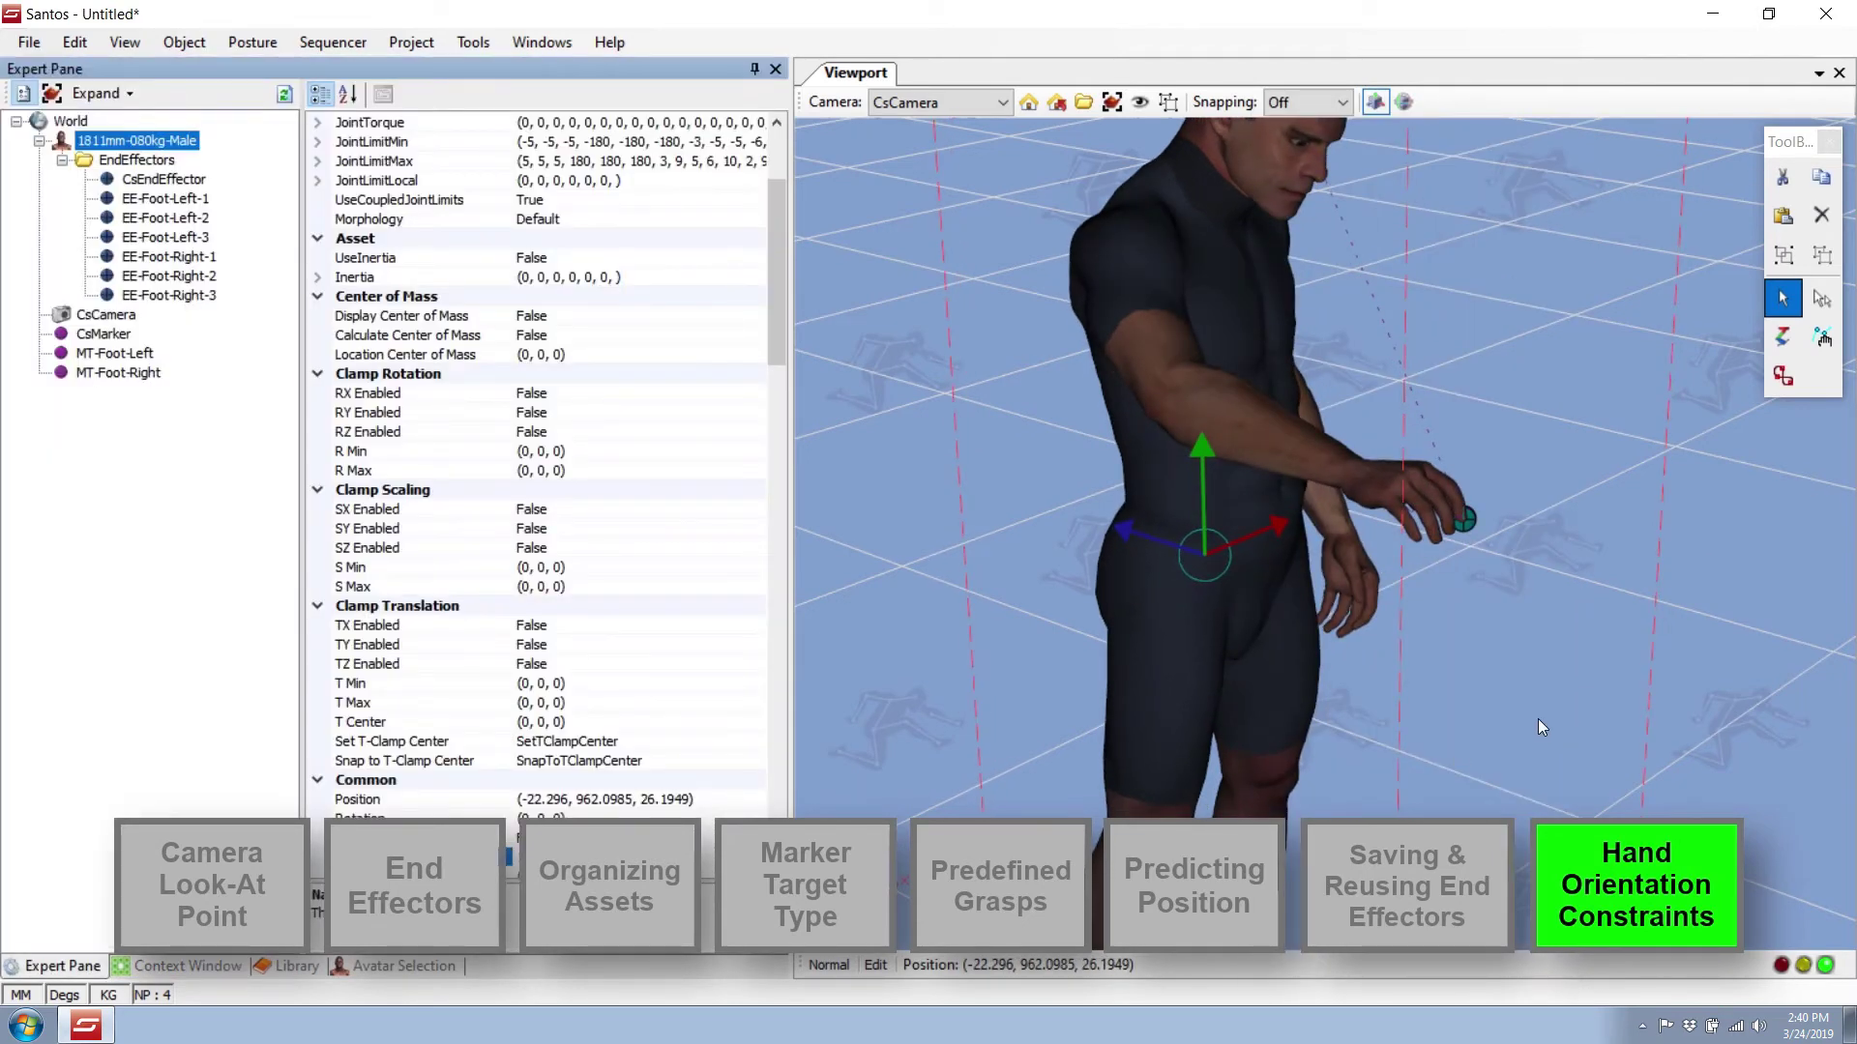
left_click(1538, 720)
middle_click_drag(1538, 720, 1569, 727)
left_click(427, 968)
middle_click_drag(1662, 604, 1595, 634)
left_click(1785, 336)
middle_click_drag(1606, 493, 1674, 385)
left_click_drag(1105, 404, 1087, 261)
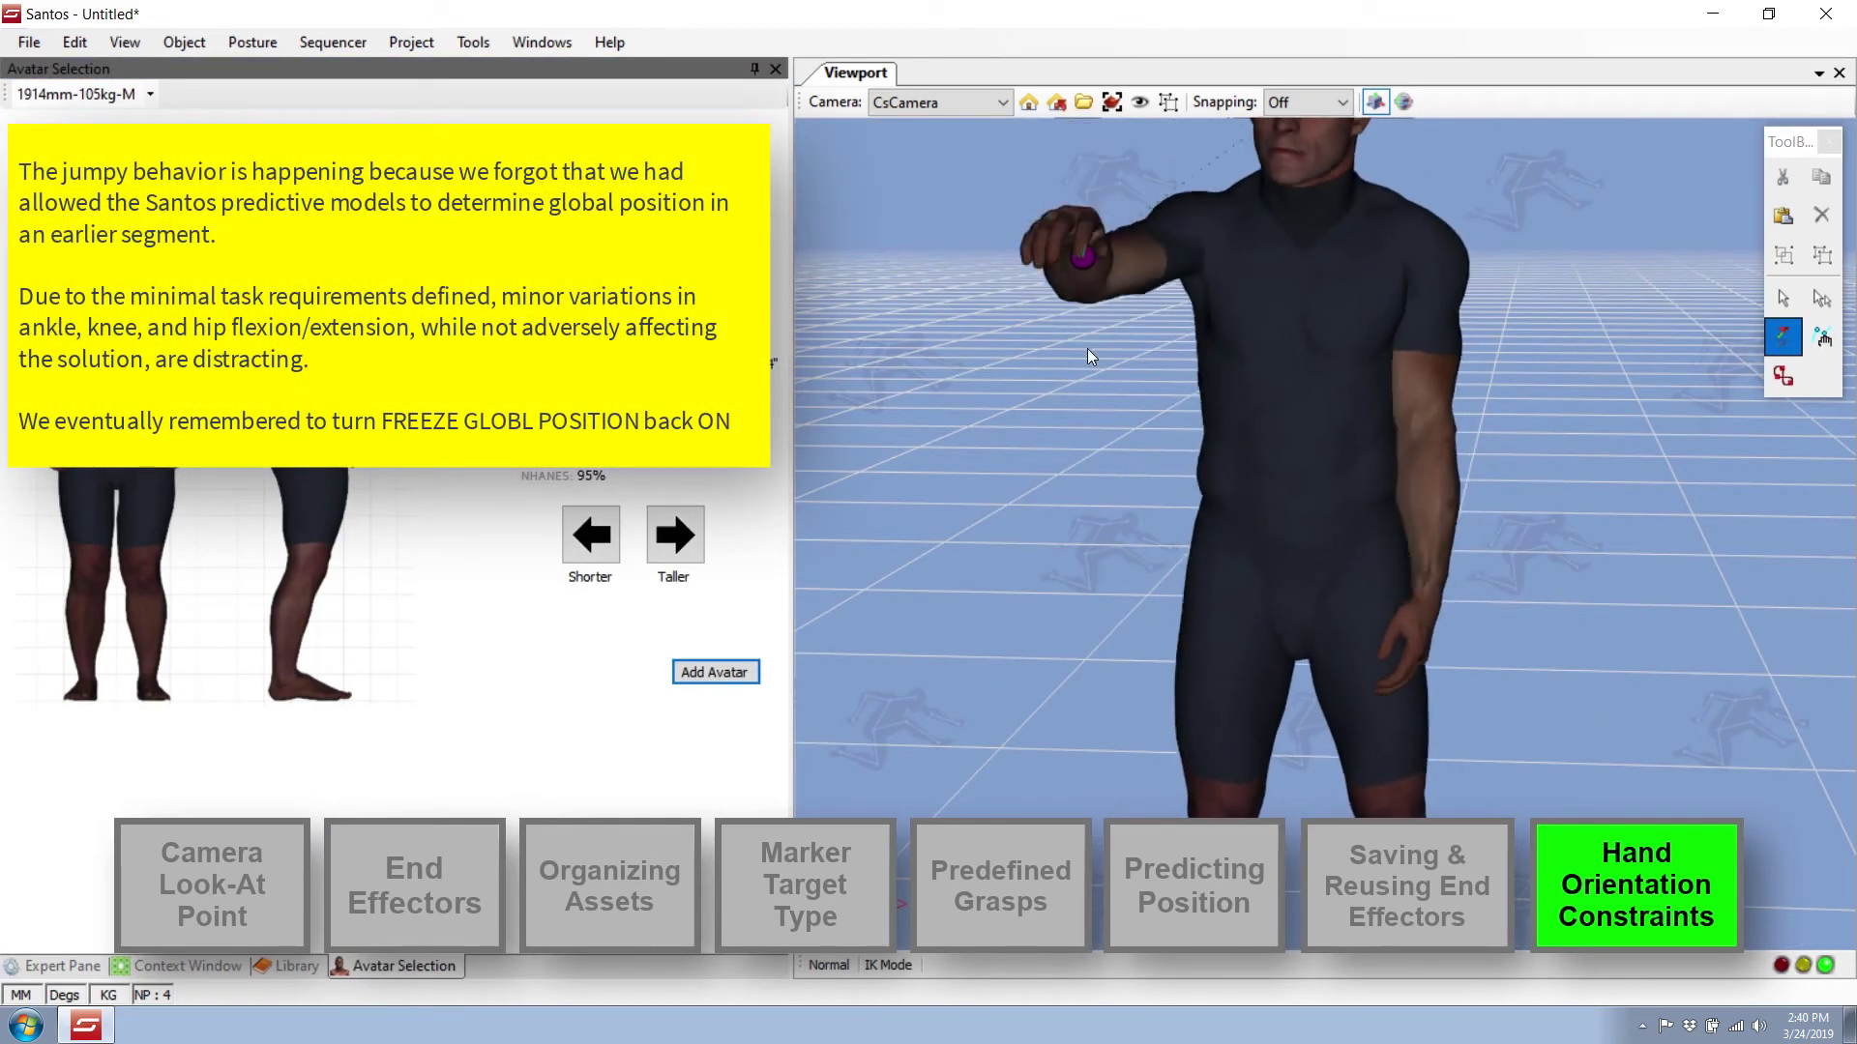
left_click_drag(1087, 350, 1145, 553)
middle_click_drag(1151, 571, 1048, 513)
mouse_move(1041, 505)
left_mouse_down()
mouse_move(1087, 205)
mouse_move(1087, 257)
mouse_move(947, 263)
mouse_move(1319, 298)
mouse_move(1255, 570)
mouse_move(1217, 534)
mouse_move(1203, 414)
mouse_move(1048, 416)
mouse_move(1099, 416)
mouse_move(1163, 369)
mouse_move(1147, 392)
left_mouse_up()
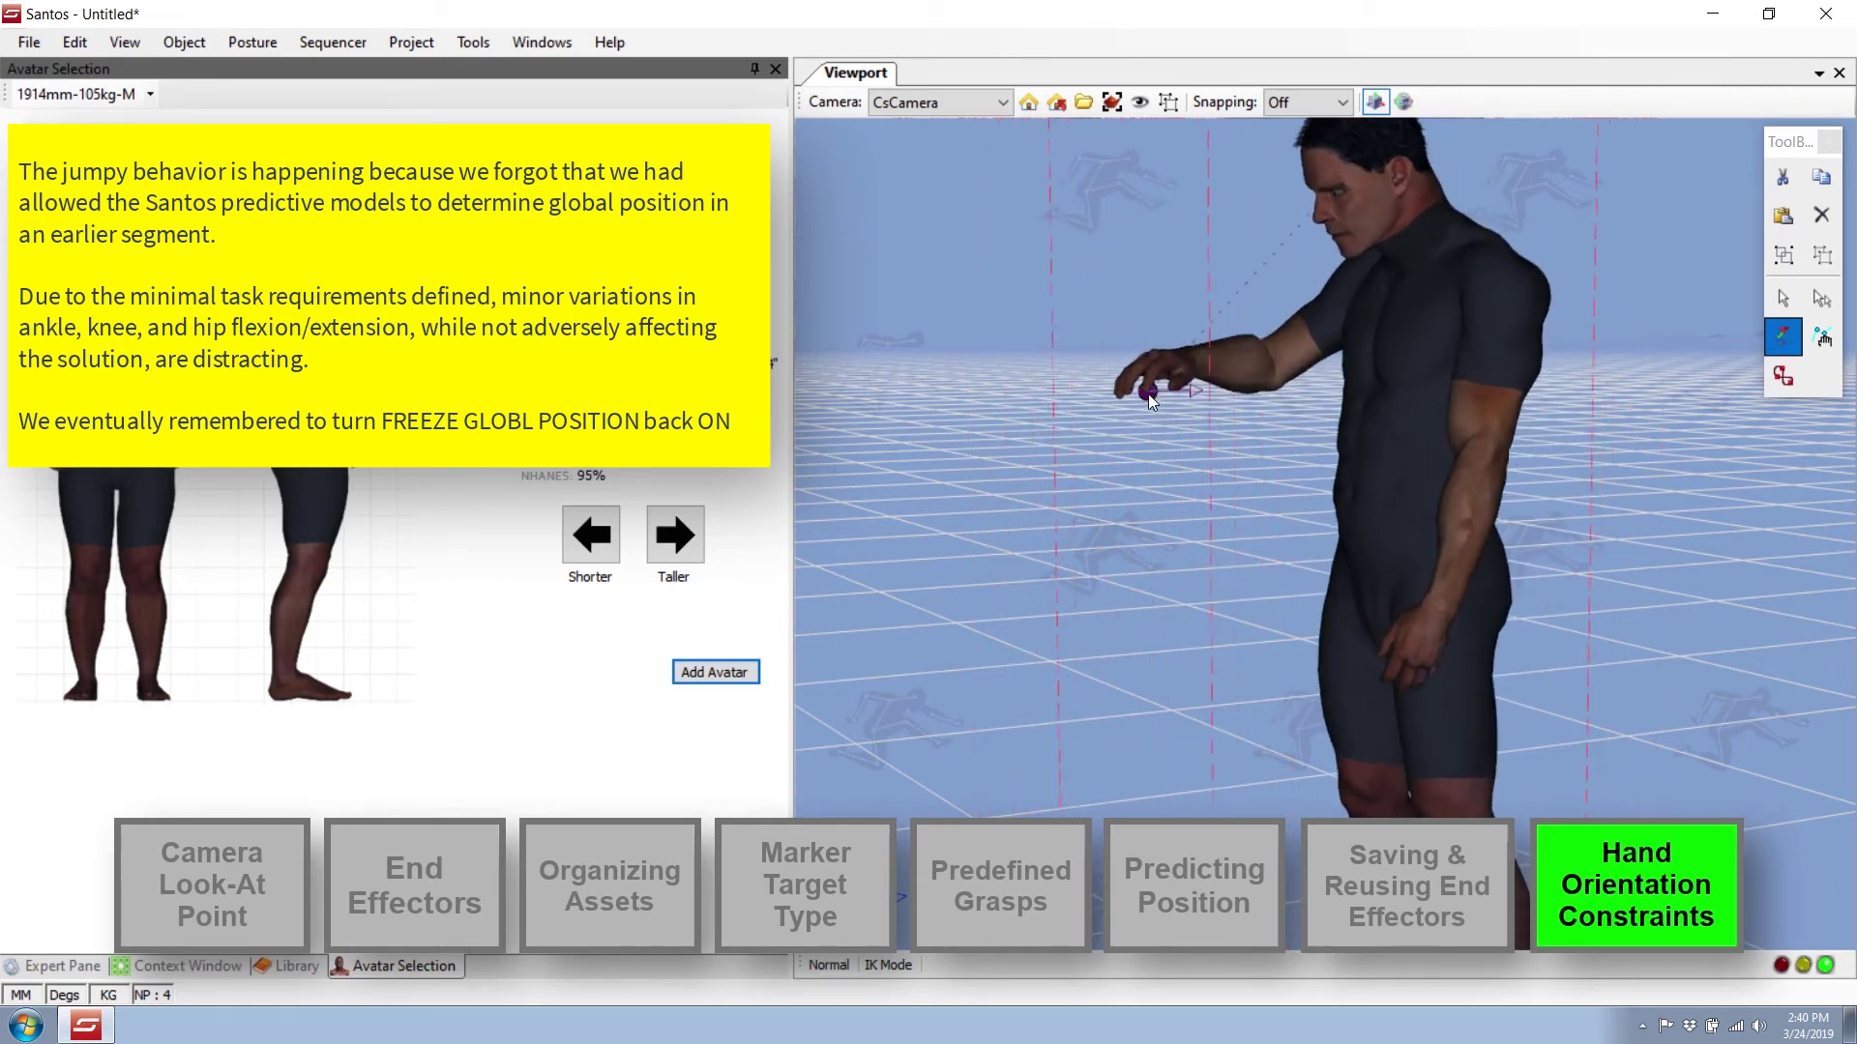
Show the avatar's posture settings and pull the right hand and elbow markers forward and up.
left_click(1389, 358)
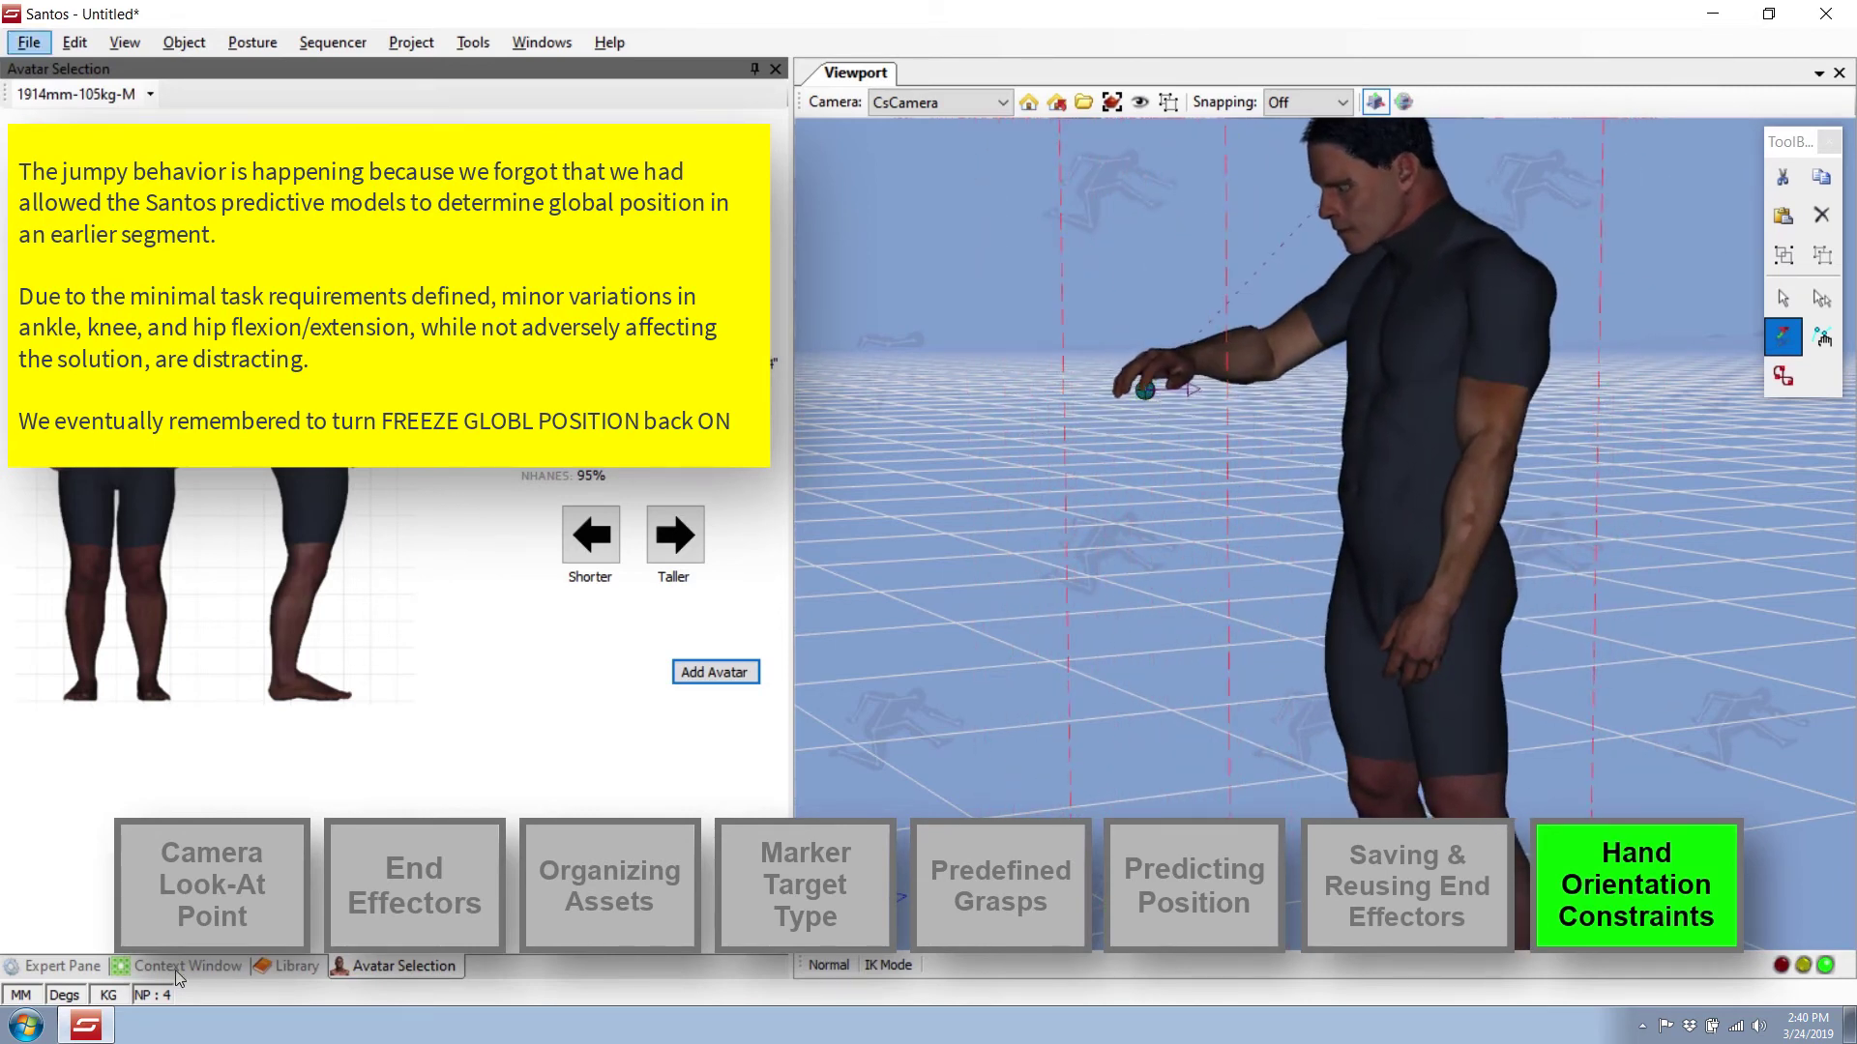
left_click(176, 969)
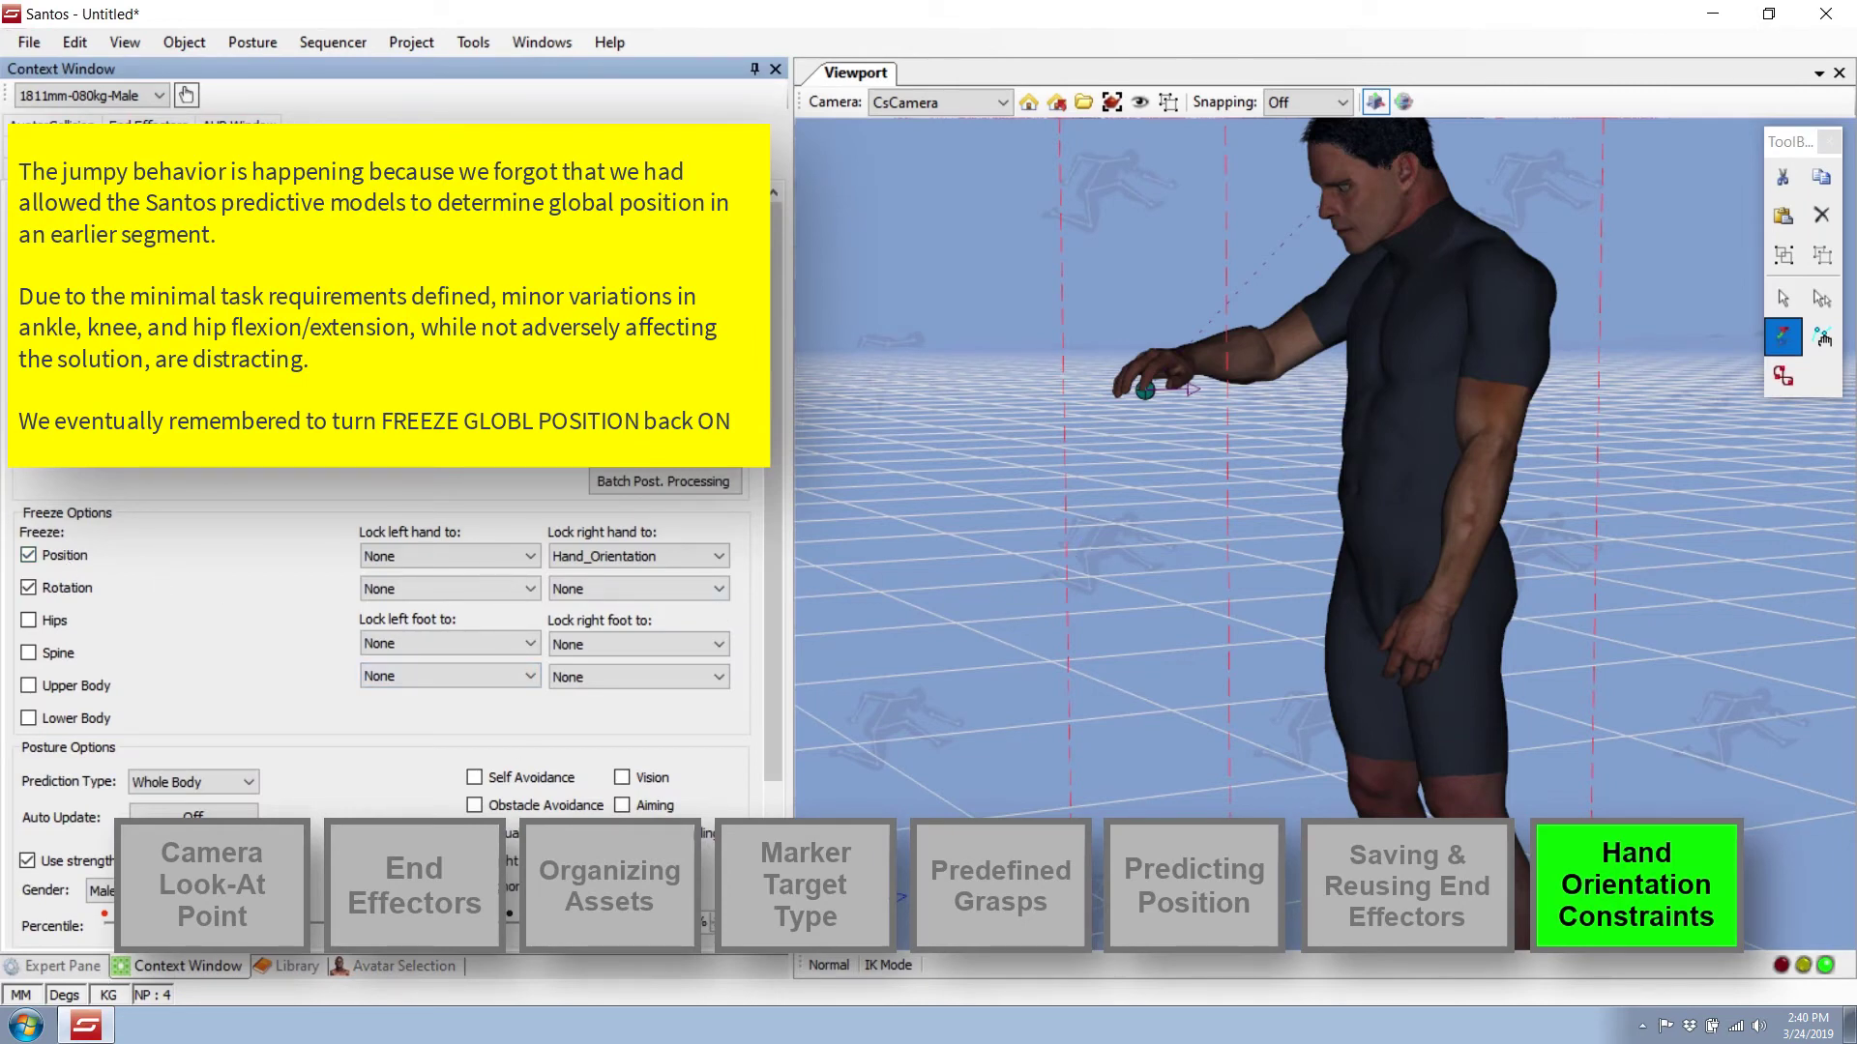
mouse_move(1149, 391)
left_mouse_down()
mouse_move(1134, 300)
mouse_move(942, 246)
mouse_move(1215, 418)
mouse_move(1013, 416)
mouse_move(1087, 468)
mouse_move(1302, 499)
mouse_move(1309, 391)
mouse_move(1331, 407)
left_mouse_up()
mouse_move(1339, 410)
middle_mouse_down()
mouse_move(1547, 437)
mouse_move(1424, 571)
mouse_move(1375, 524)
mouse_move(1348, 547)
middle_mouse_up()
mouse_move(1220, 513)
left_mouse_down()
mouse_move(1221, 462)
mouse_move(1220, 544)
mouse_move(1220, 470)
mouse_move(1220, 488)
left_mouse_up()
mouse_move(1221, 493)
middle_mouse_down()
mouse_move(1070, 536)
mouse_move(1378, 663)
middle_mouse_up()
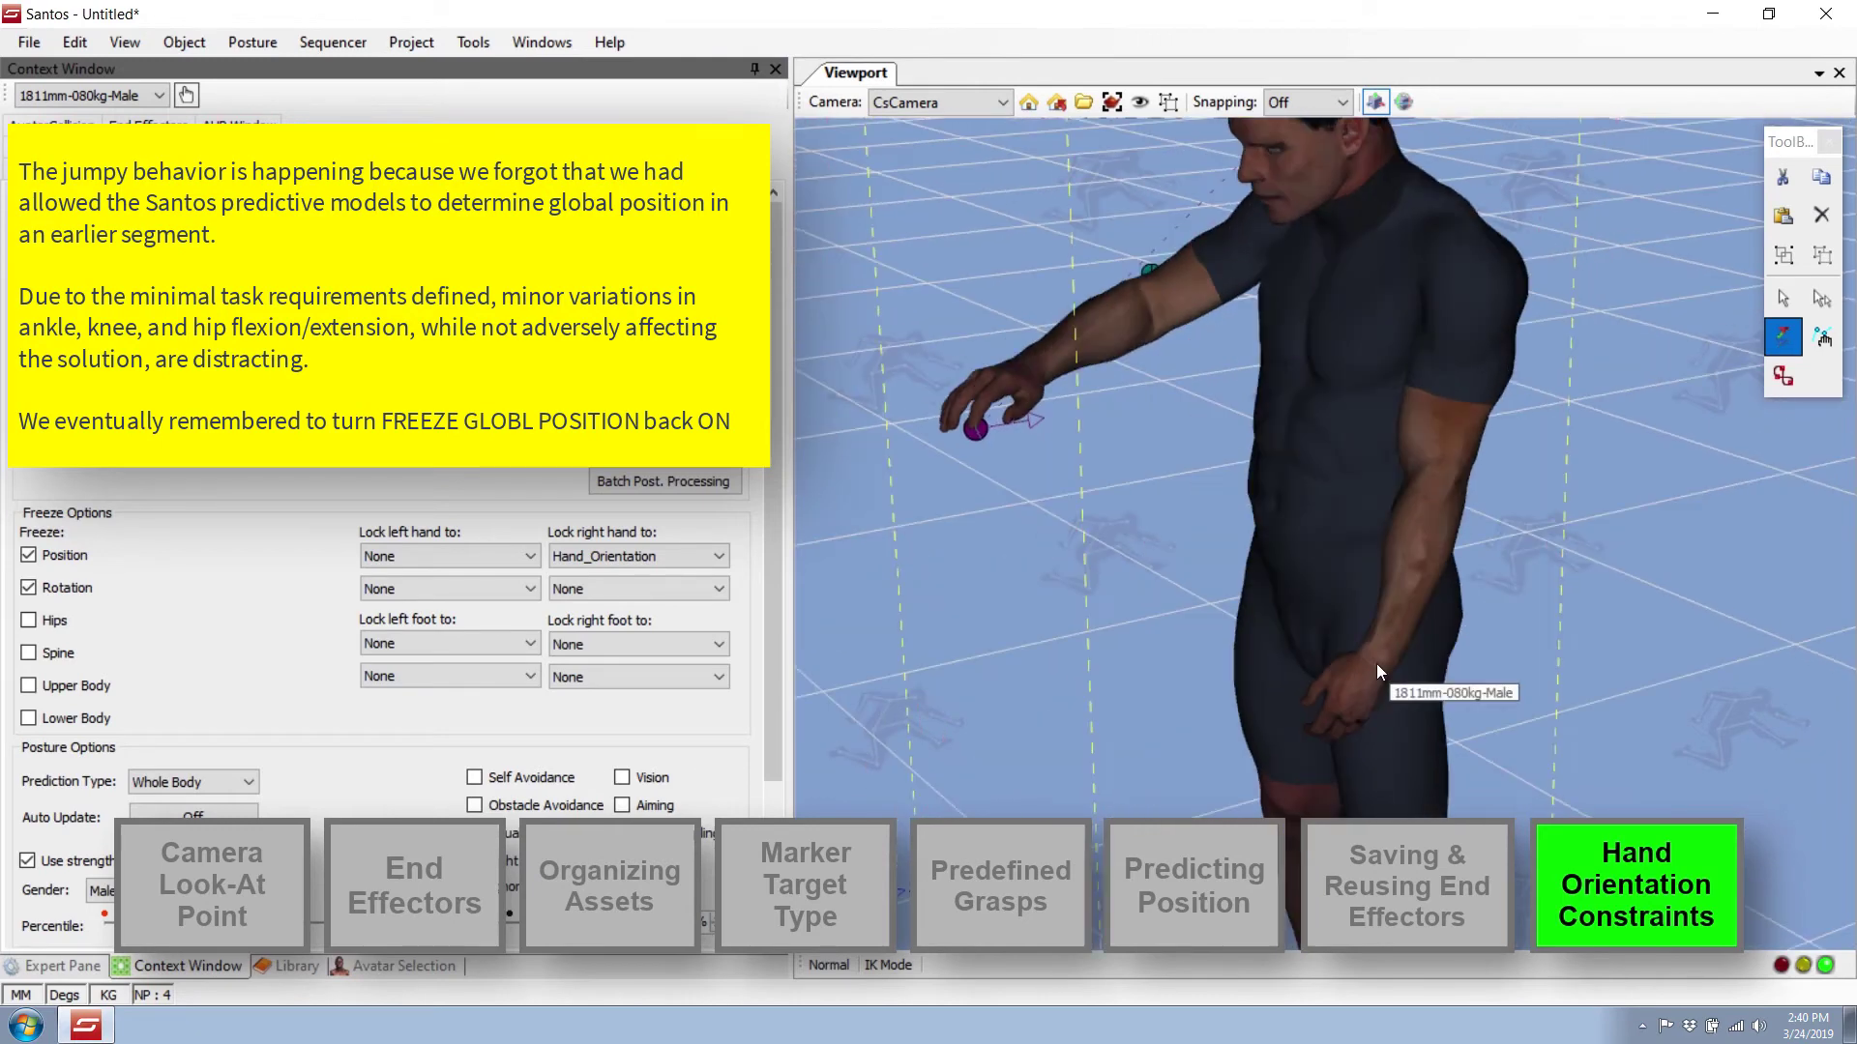
Raise and push the left-hand marker forward so the left arm reaches out.
mouse_move(1377, 663)
left_mouse_down()
mouse_move(1354, 617)
mouse_move(1391, 687)
left_mouse_up()
middle_click_drag(1391, 686, 1671, 704)
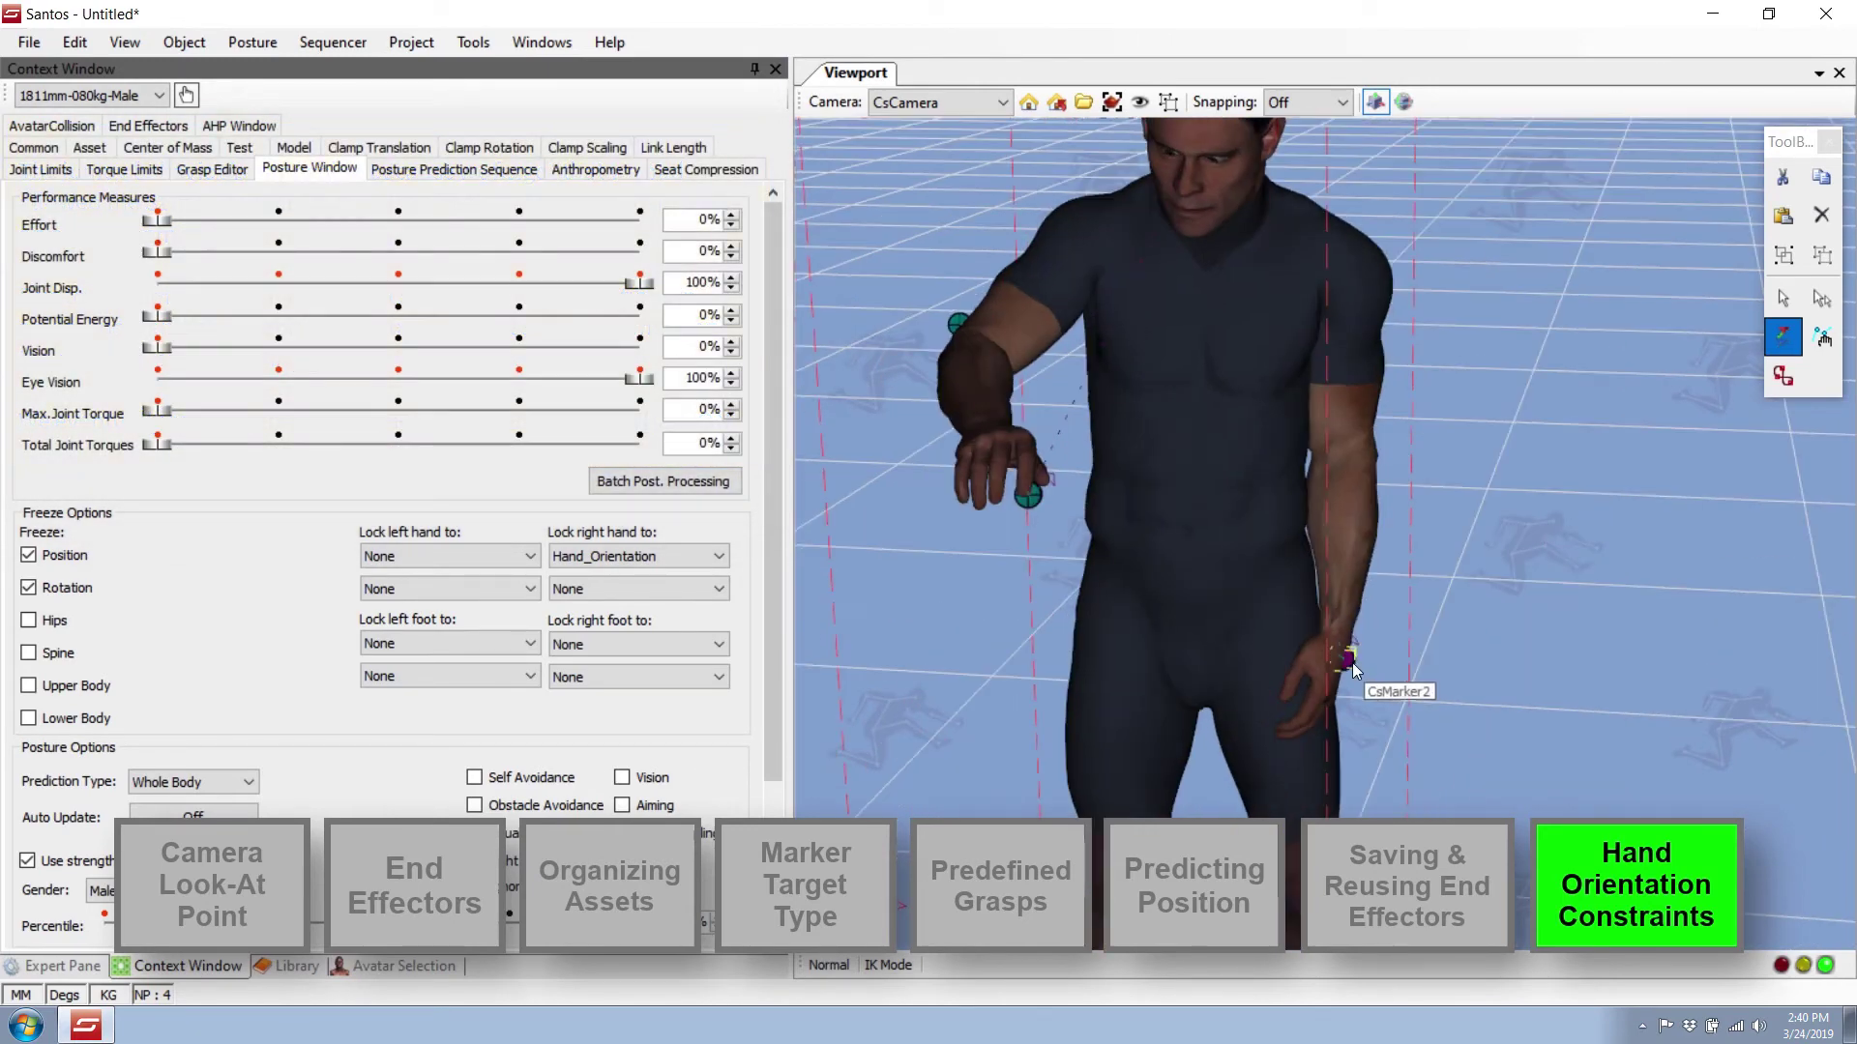
left_click_drag(1352, 664, 1439, 502)
middle_click_drag(1439, 503, 1209, 513)
mouse_move(1506, 531)
left_mouse_down()
mouse_move(1257, 474)
mouse_move(1163, 503)
left_mouse_up()
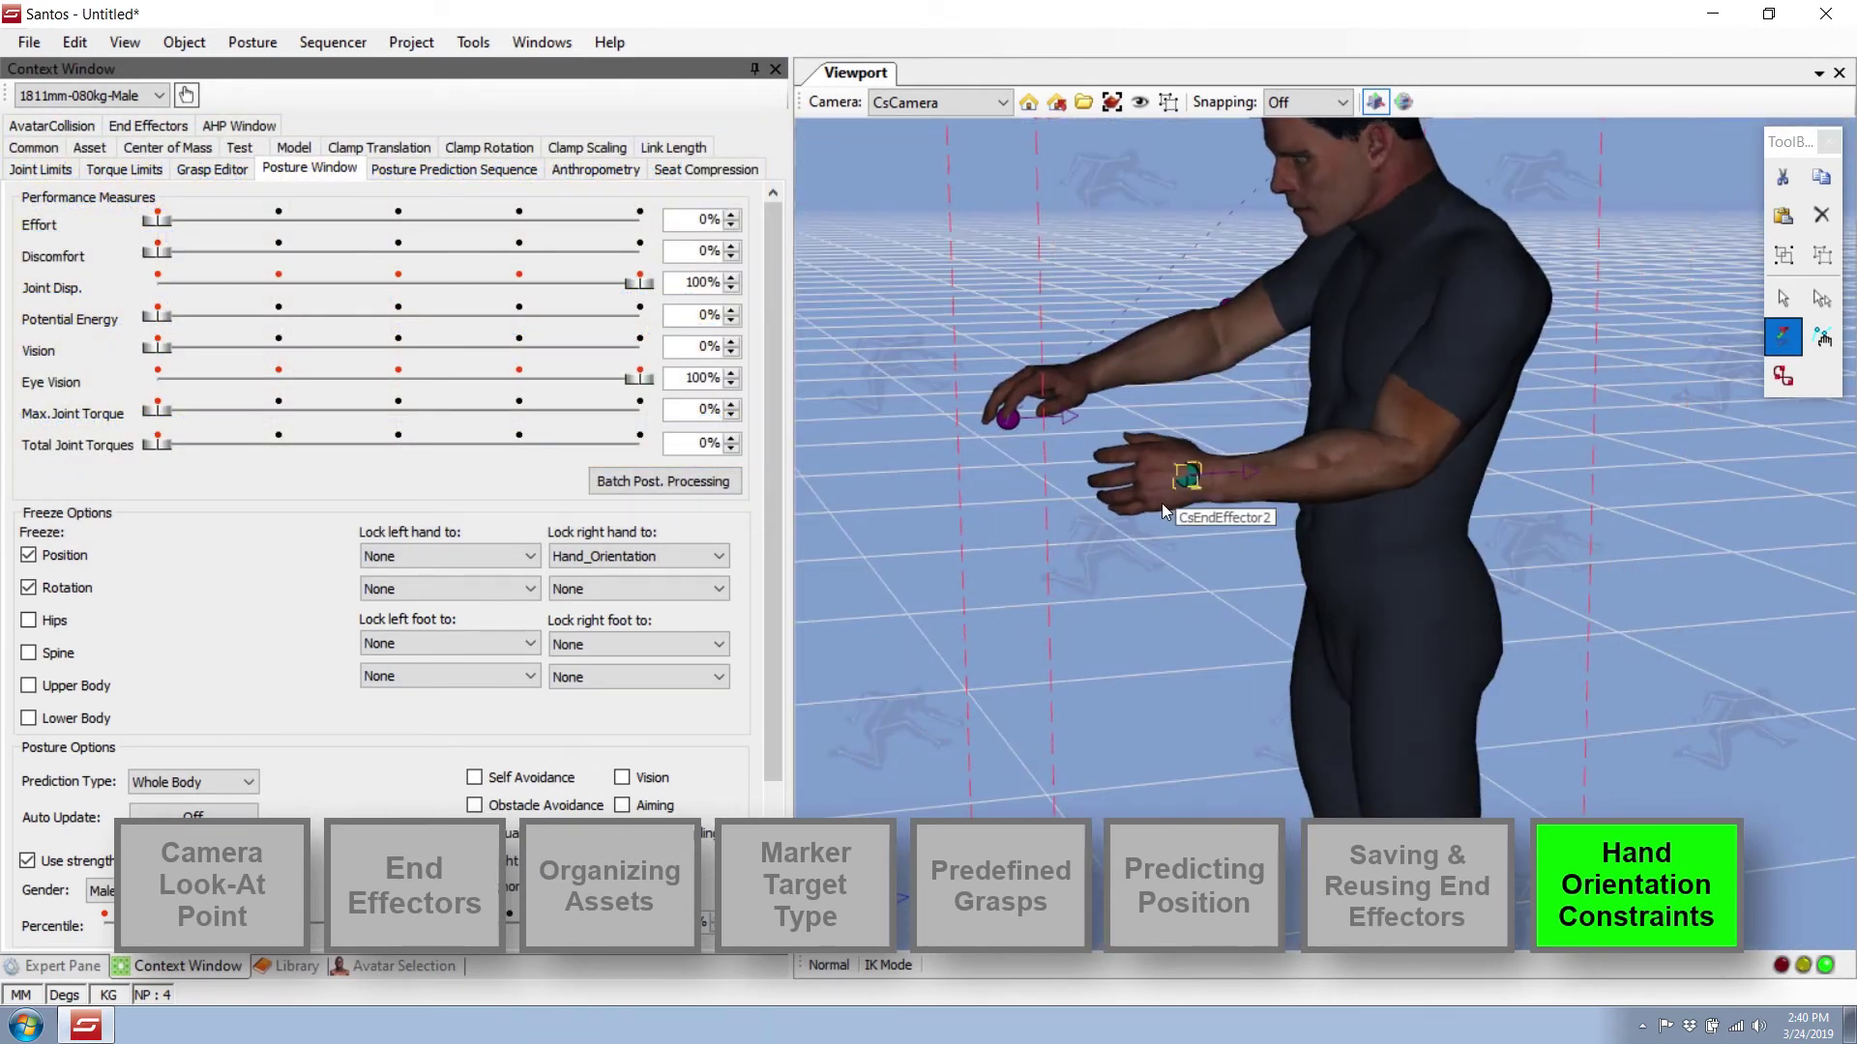
middle_click_drag(1163, 503, 1291, 506)
Delete CsEndEffector2 and add a new end effector on the left fingertip marker.
key("Delete")
left_click(1783, 298)
middle_click_drag(1141, 774, 1348, 791)
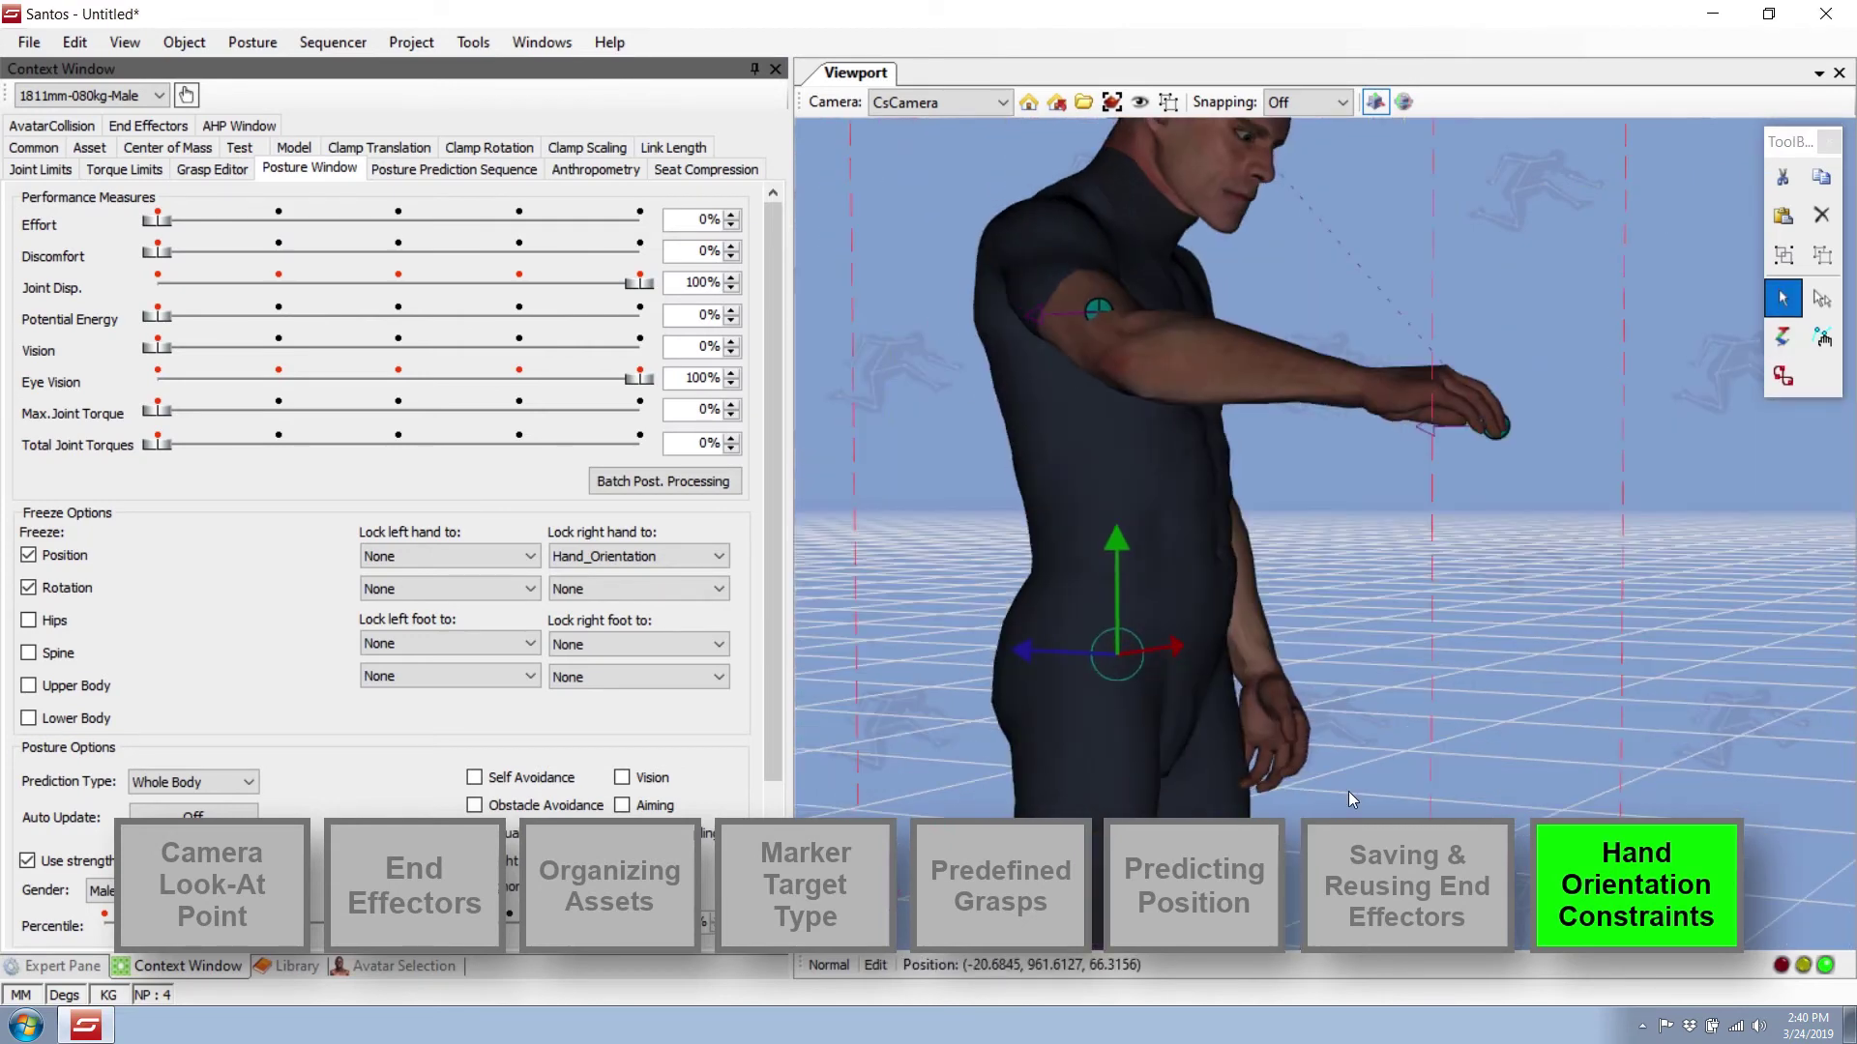
right_click(1280, 772)
left_click(1402, 113)
mouse_move(1499, 541)
middle_mouse_down()
mouse_move(1588, 406)
mouse_move(1227, 395)
middle_mouse_up()
left_click(1327, 570)
mouse_move(1280, 501)
middle_mouse_down()
mouse_move(1335, 692)
mouse_move(1226, 658)
middle_mouse_up()
Predict a new posture and drag the fingertip target so both arms reach.
right_click(1403, 479)
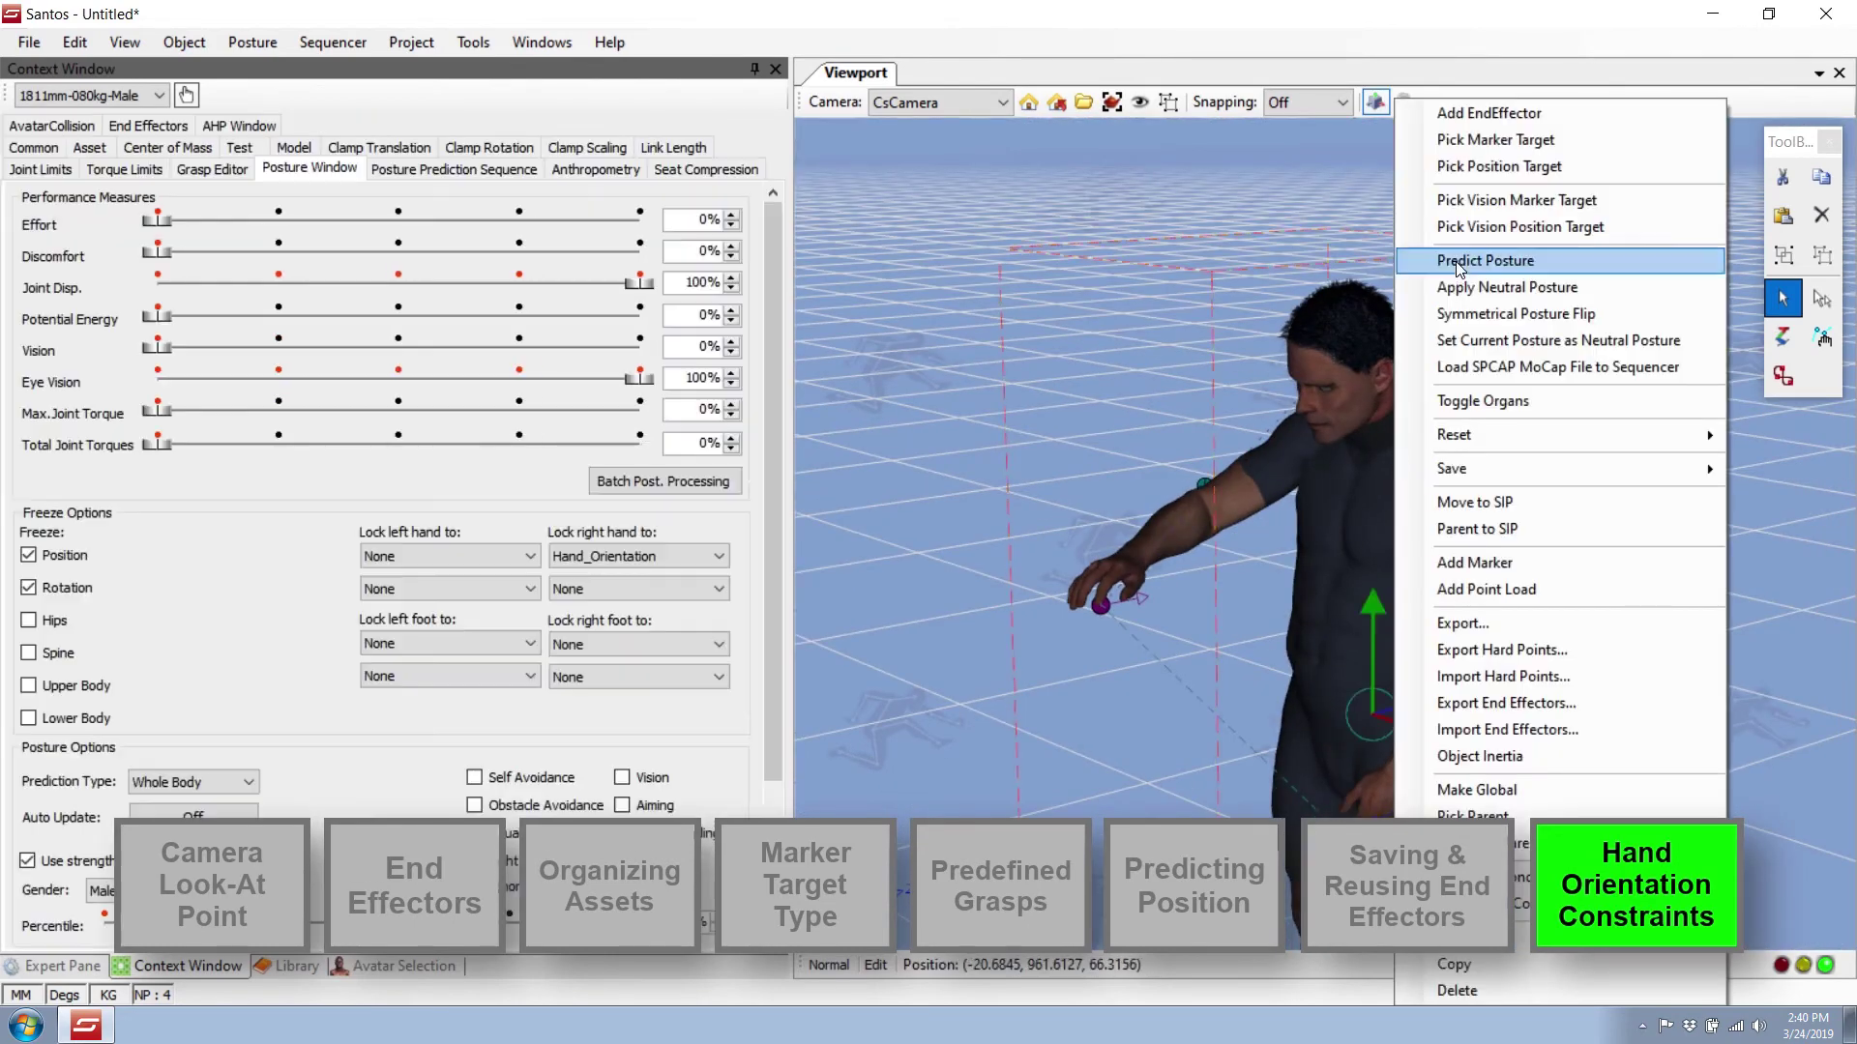
left_click(1458, 268)
middle_click_drag(1547, 677, 1538, 571)
left_click(387, 968)
left_click(1784, 338)
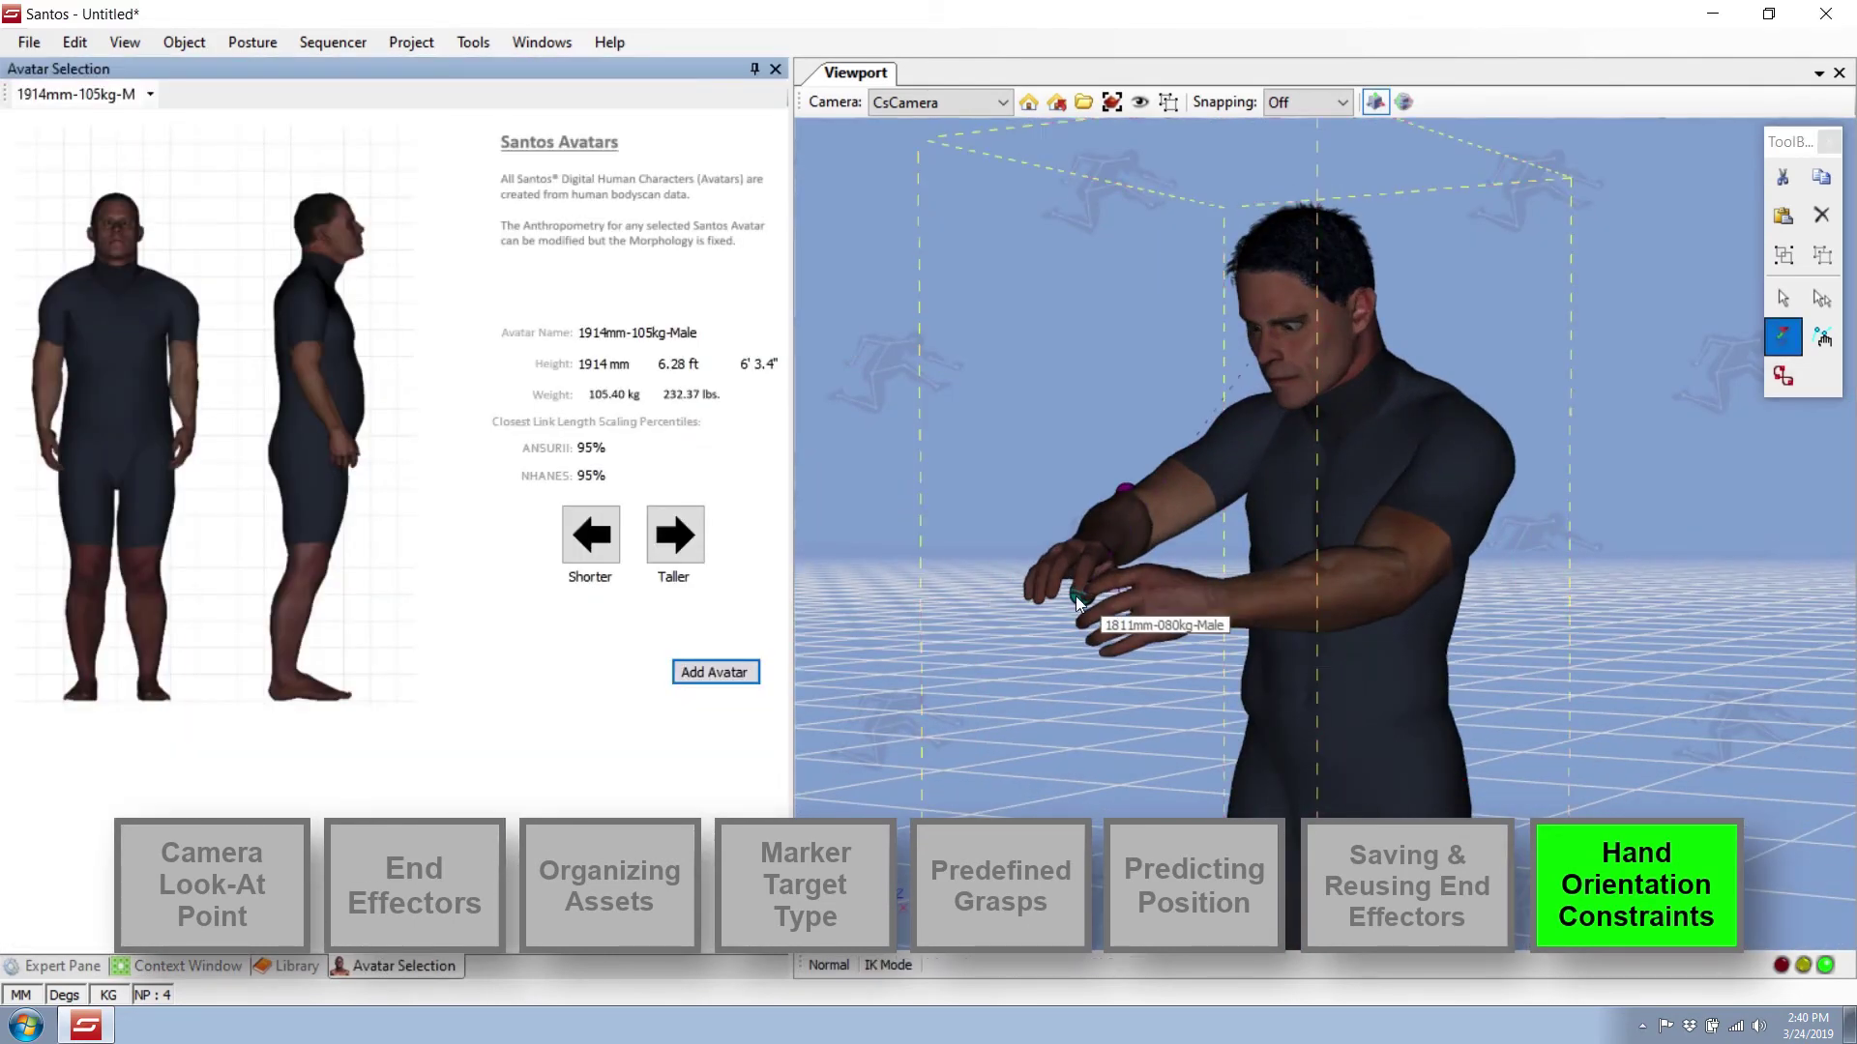
left_click_drag(1078, 605, 1149, 580)
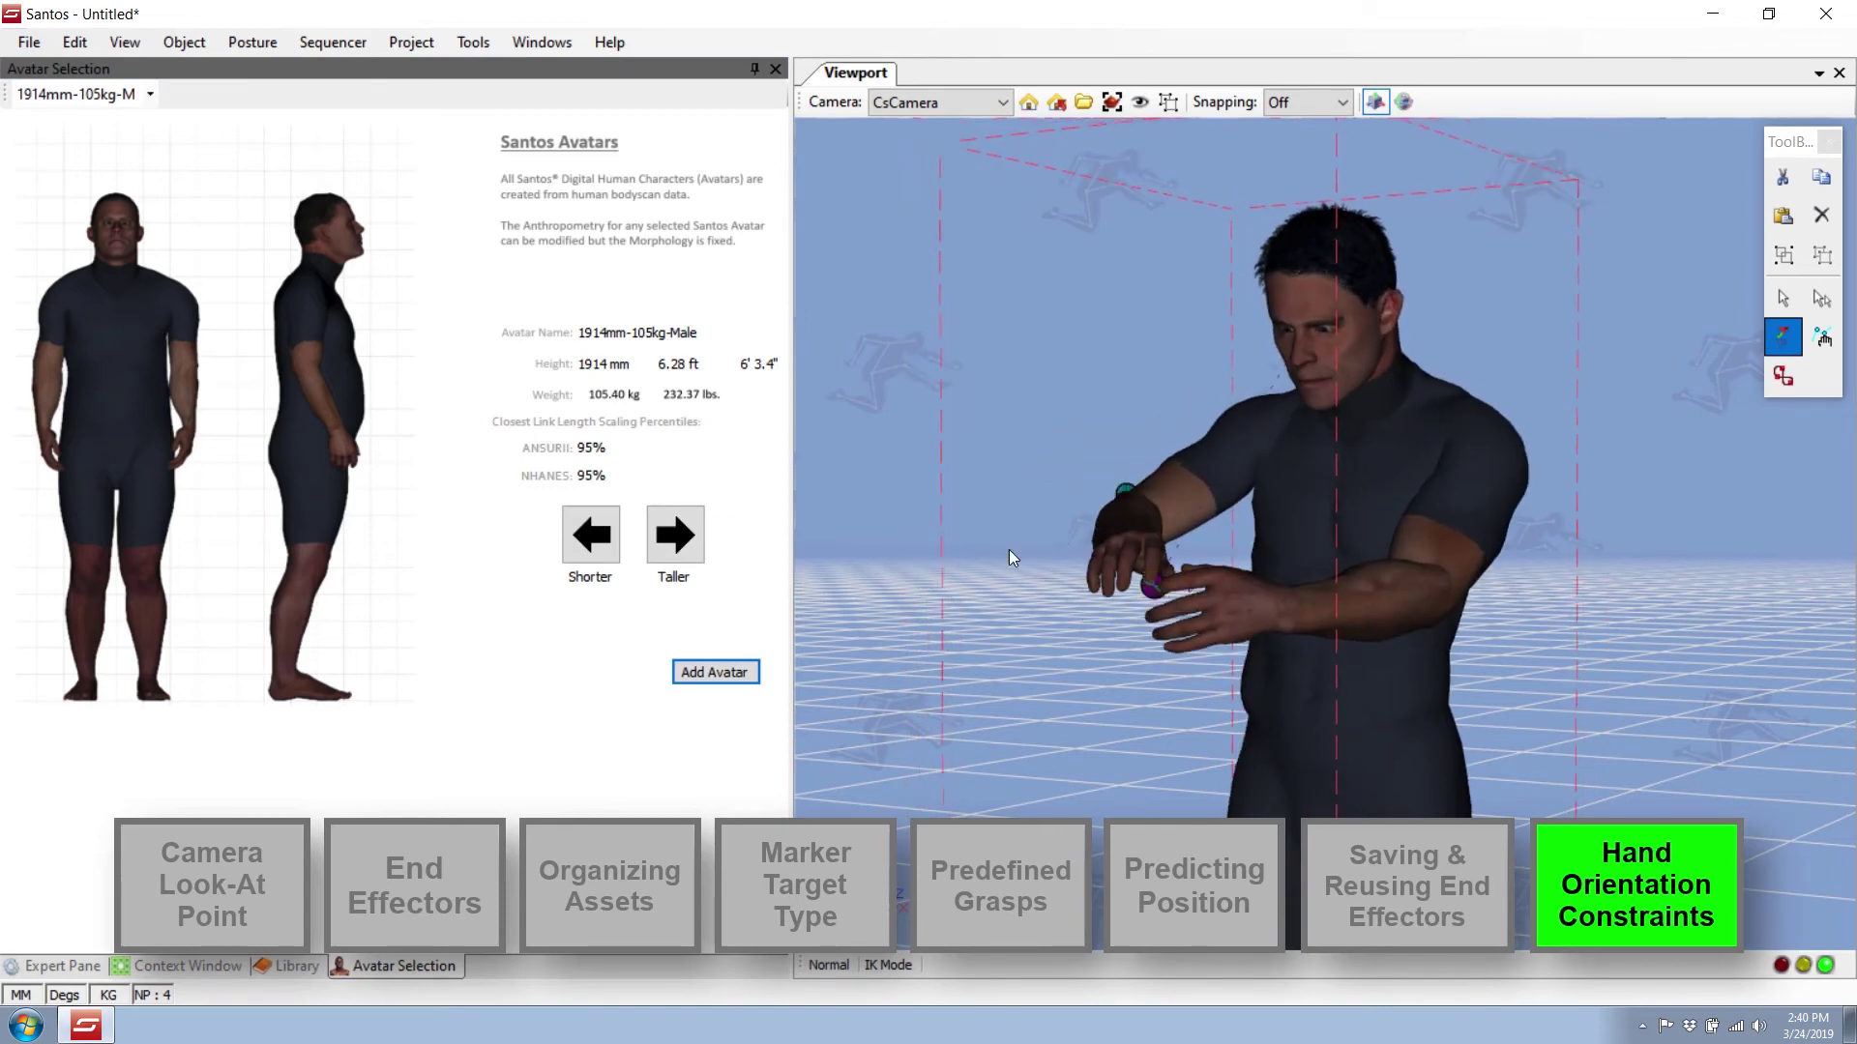
Adjust the elbow and hand markers to bring both hands together in front of the chest.
middle_click_drag(1009, 551, 1104, 580)
left_click_drag(1099, 532, 1112, 606)
middle_click_drag(1141, 658, 1108, 580)
mouse_move(1143, 568)
left_mouse_down()
mouse_move(1025, 501)
mouse_move(1206, 601)
mouse_move(1290, 722)
mouse_move(1193, 681)
mouse_move(1150, 531)
mouse_move(1145, 269)
mouse_move(1098, 523)
mouse_move(1068, 495)
left_mouse_up()
middle_click_drag(1068, 496, 1047, 513)
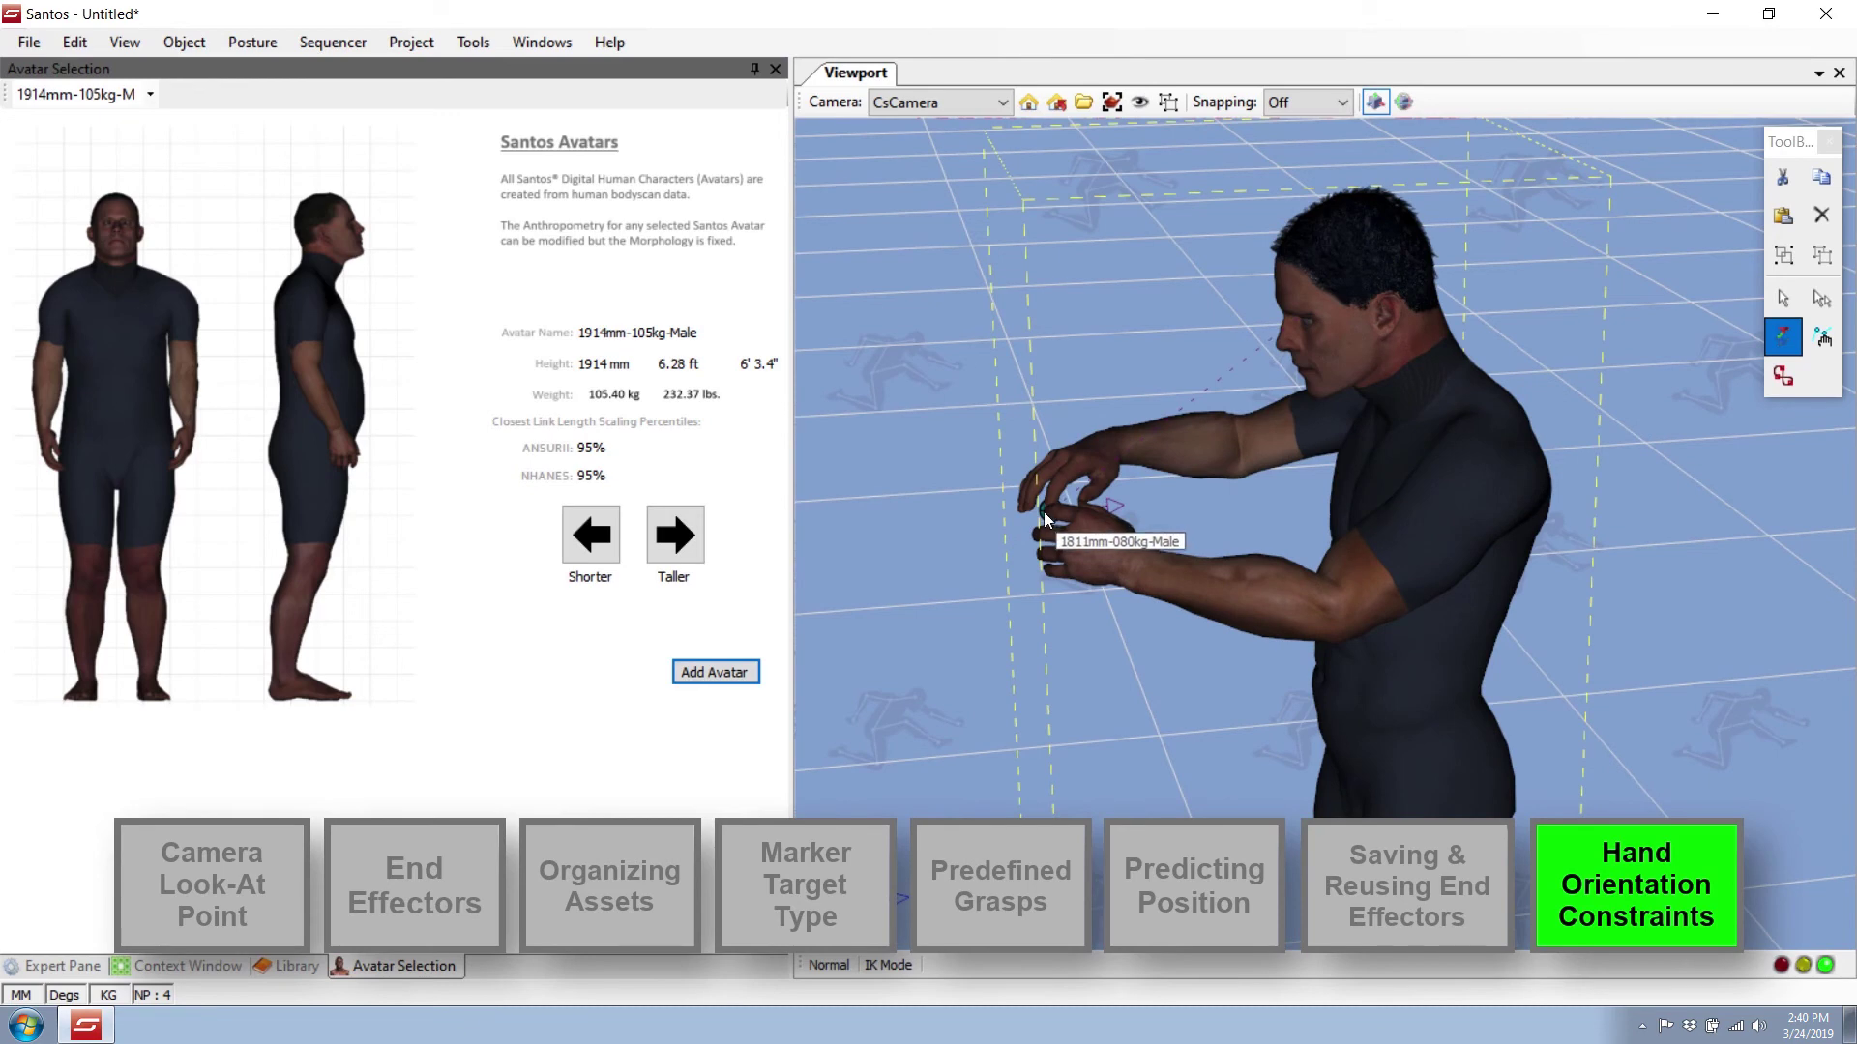
mouse_move(1045, 512)
left_mouse_down()
mouse_move(1128, 550)
mouse_move(1098, 553)
left_mouse_up()
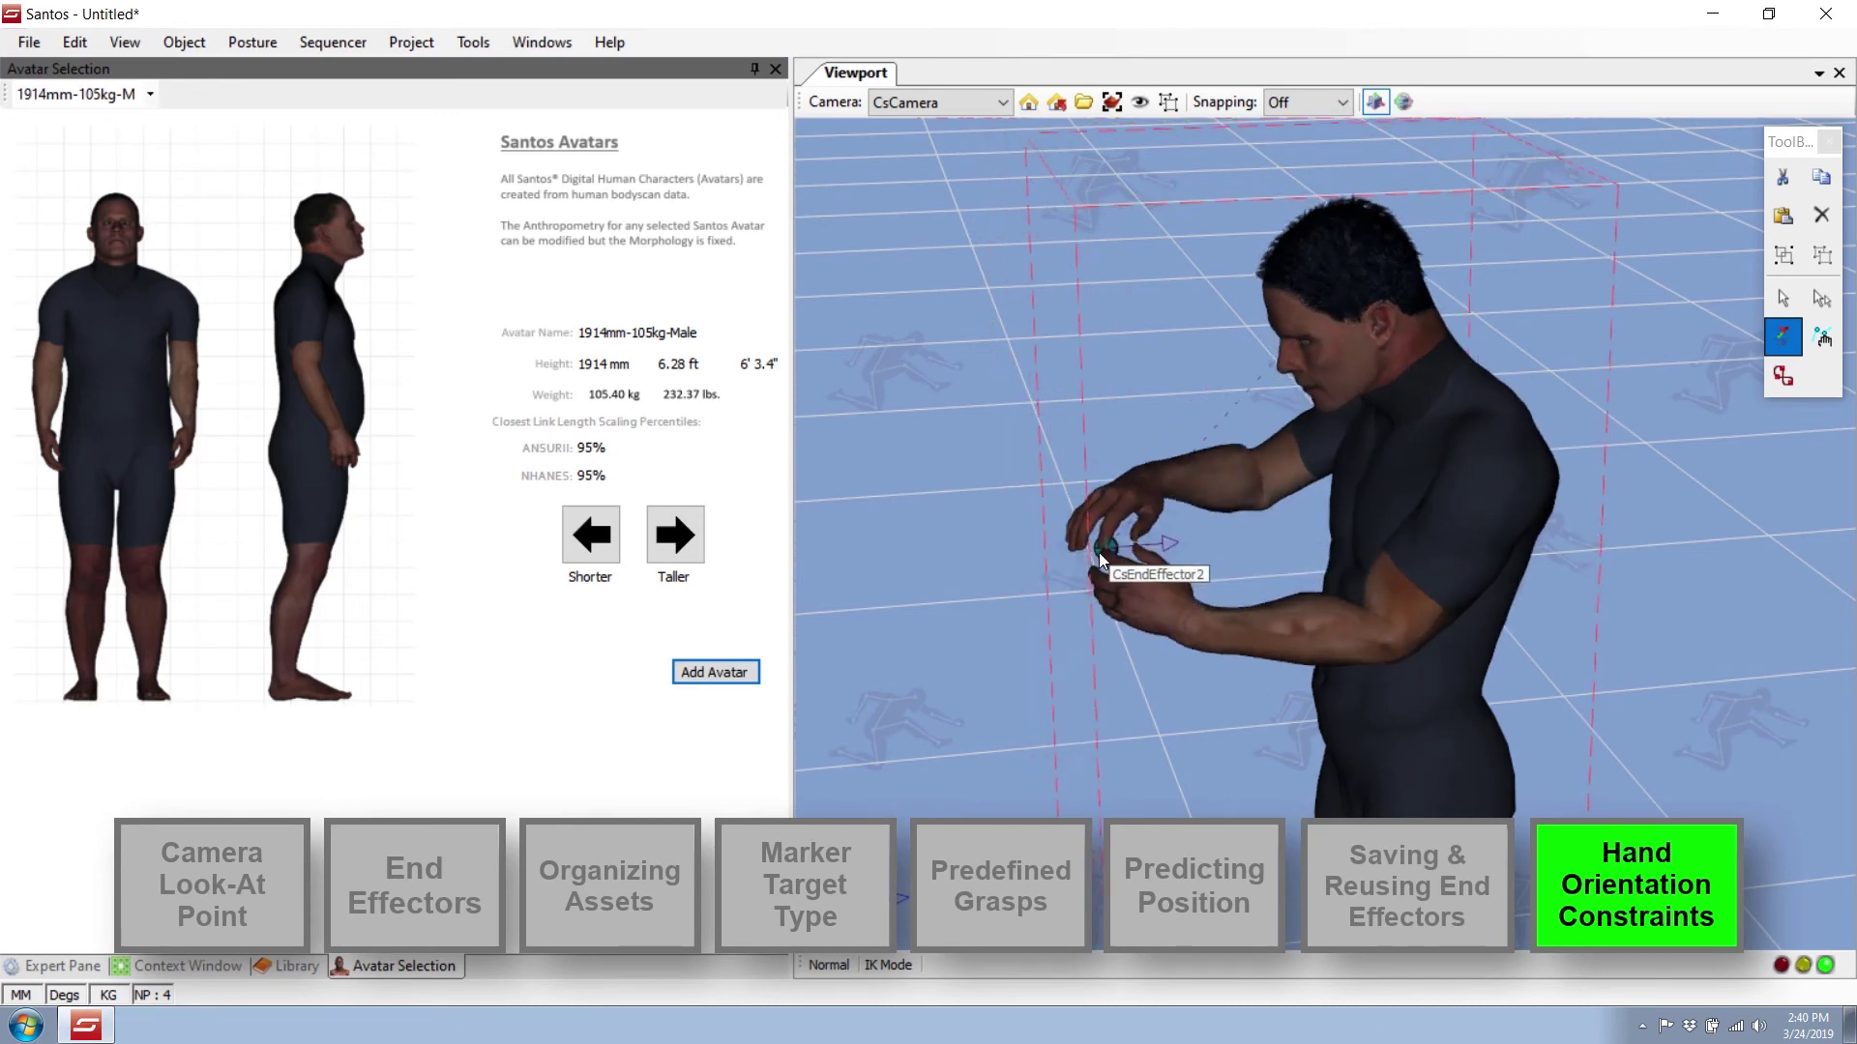
middle_click_drag(1485, 675, 1307, 625)
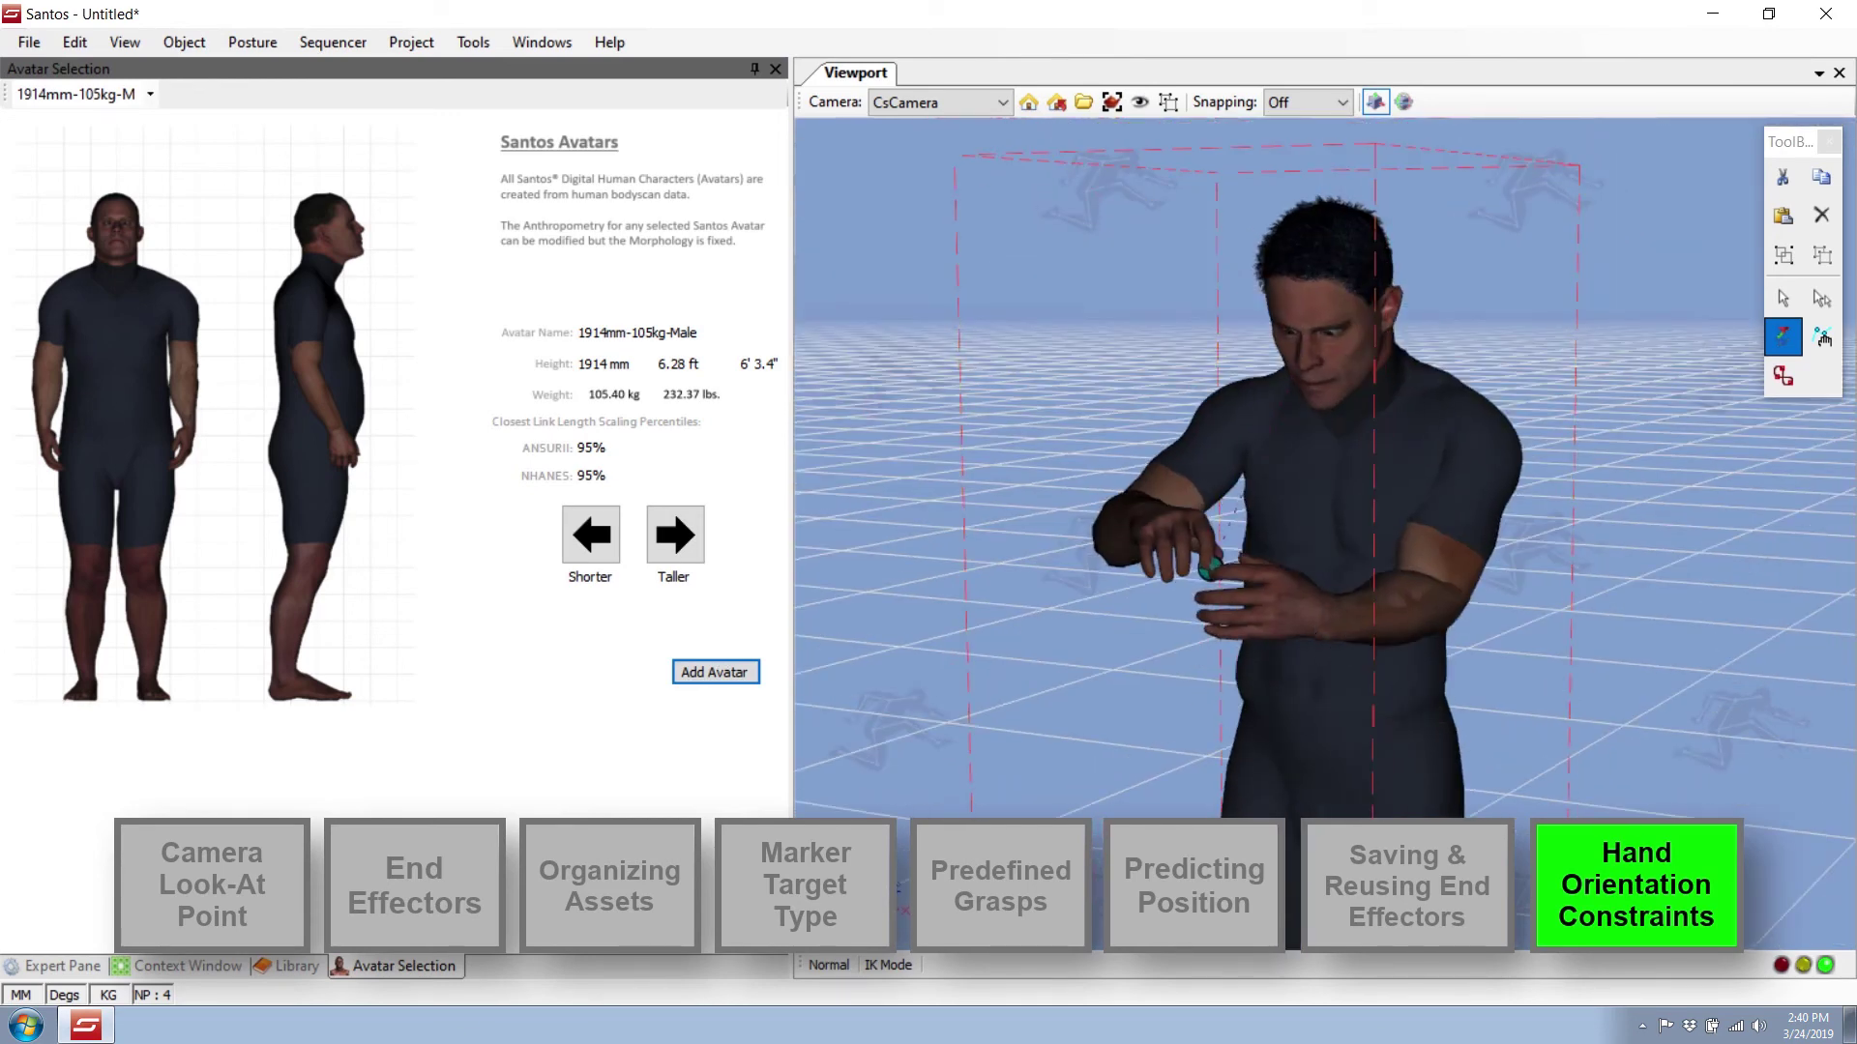
left_click(211, 970)
left_click(426, 553)
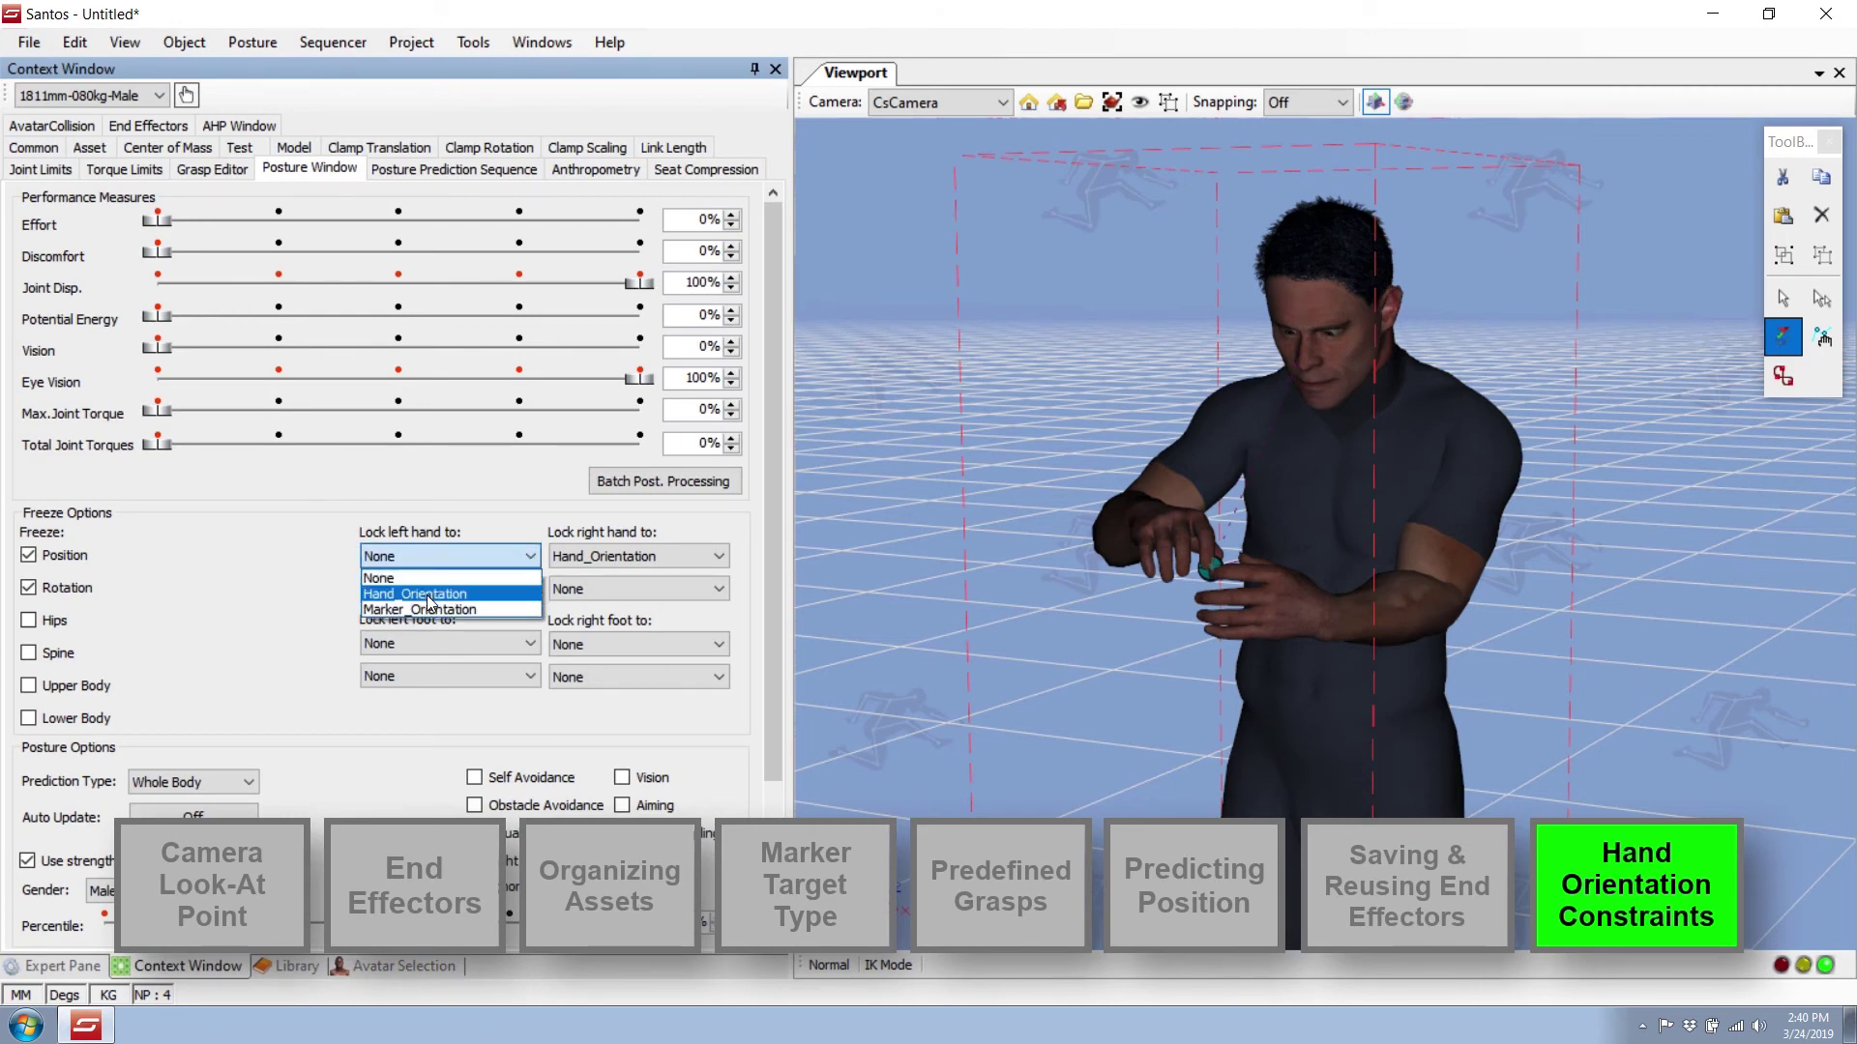
Lock the left hand to Hand_Orientation and rotate the left wrist.
left_click(429, 595)
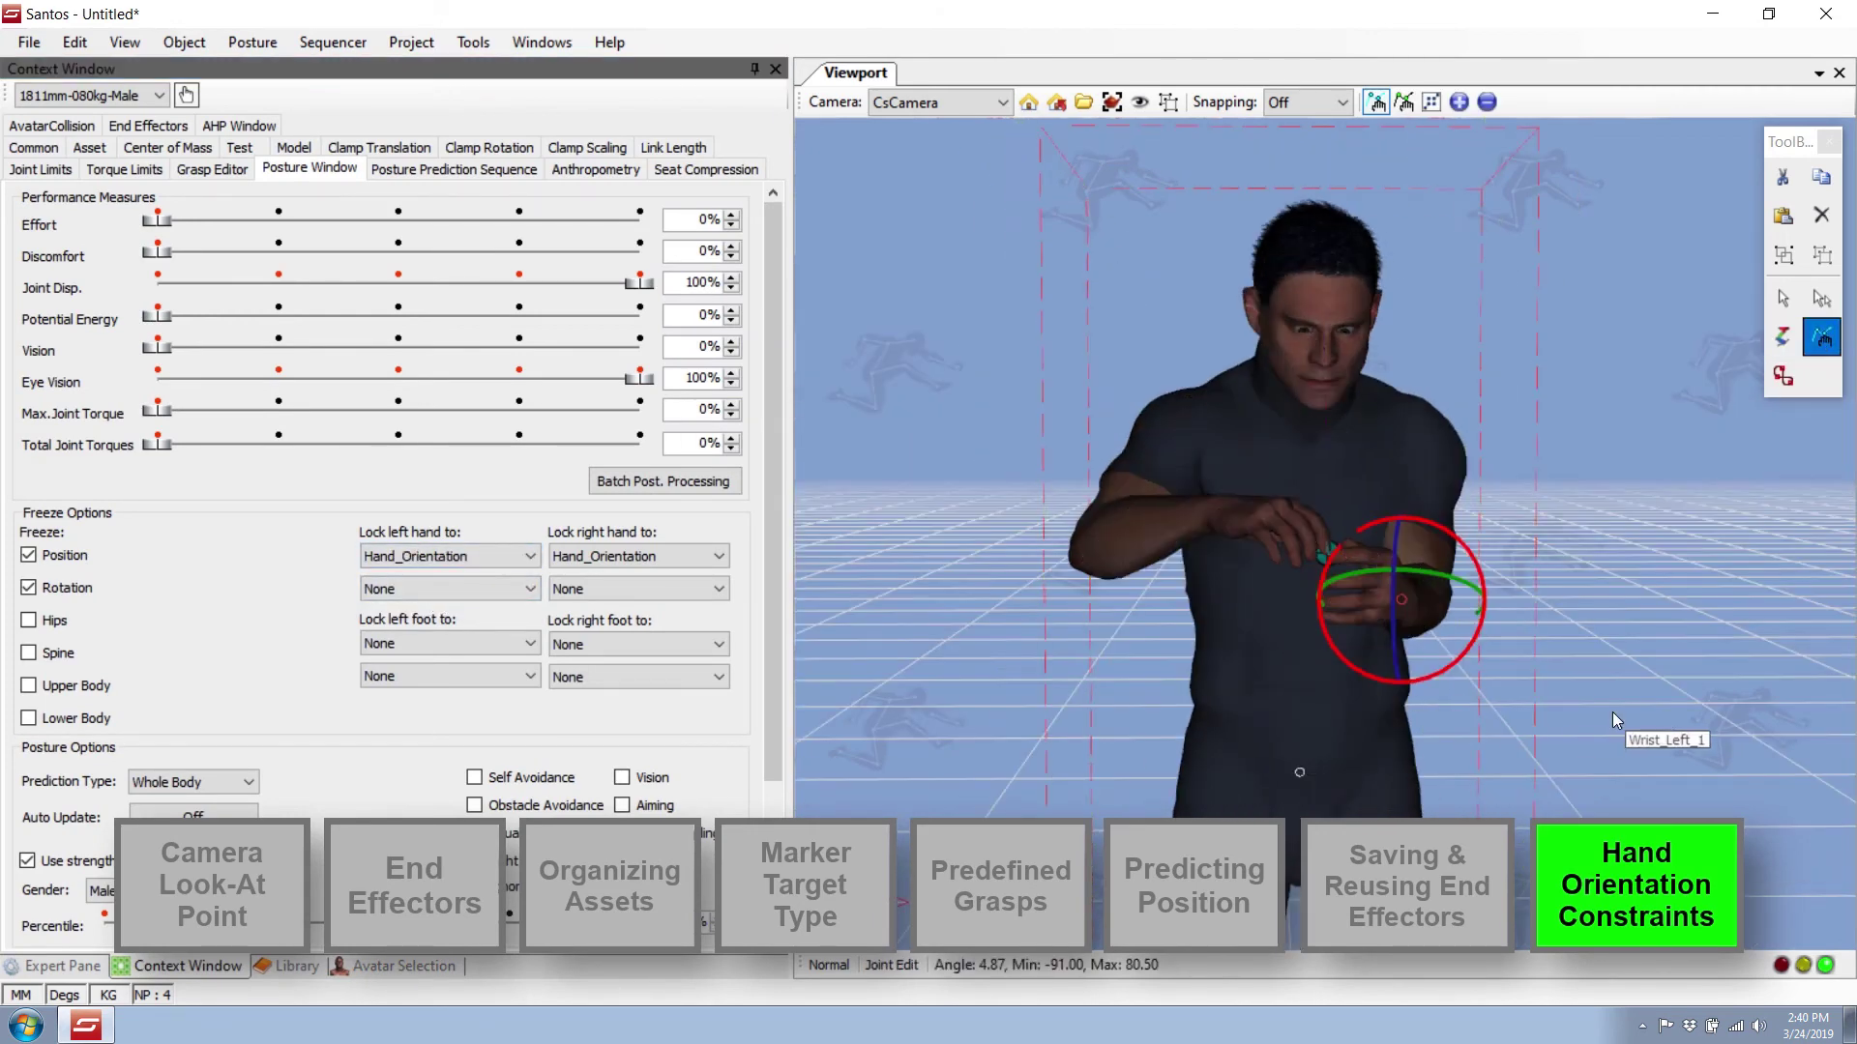
middle_click_drag(1141, 755, 1592, 768)
left_click_drag(1592, 768, 1410, 763)
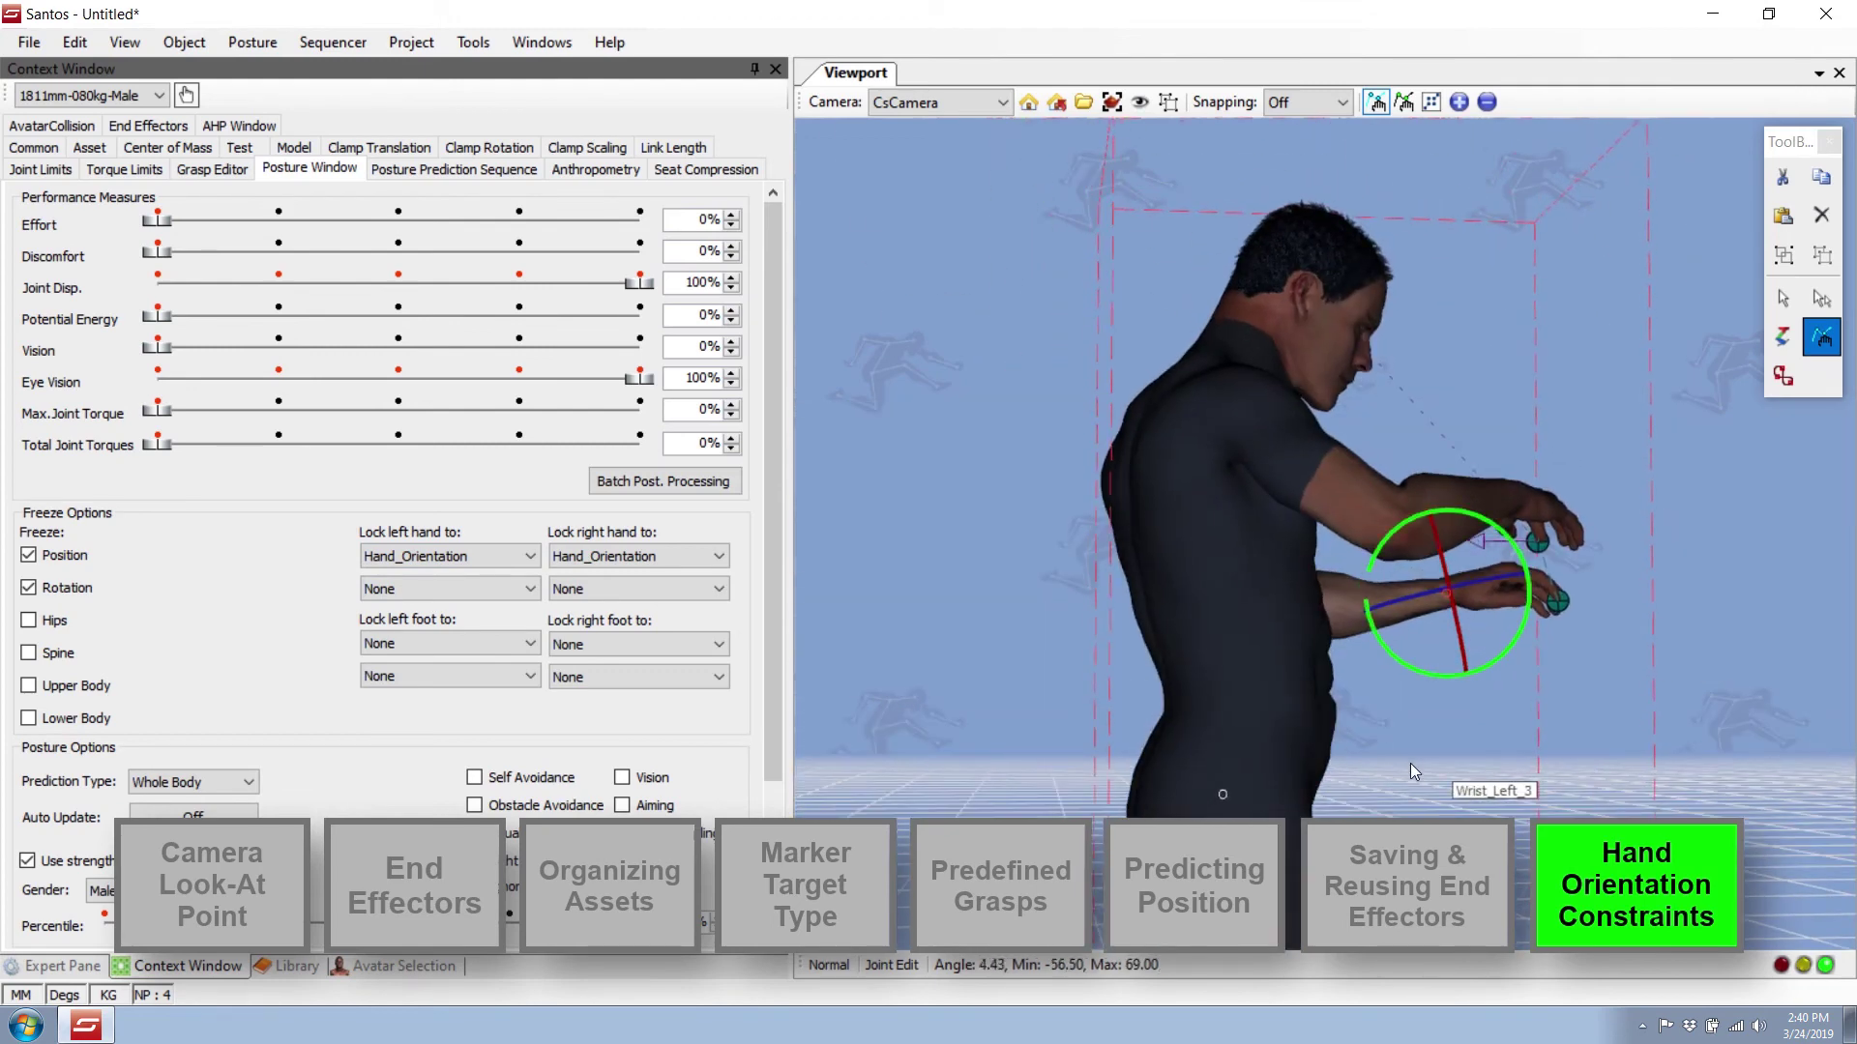
middle_click_drag(1410, 763, 1267, 721)
Raise both hands together with their end effector in IK mode.
left_click(1784, 299)
left_click(425, 967)
left_click(1784, 337)
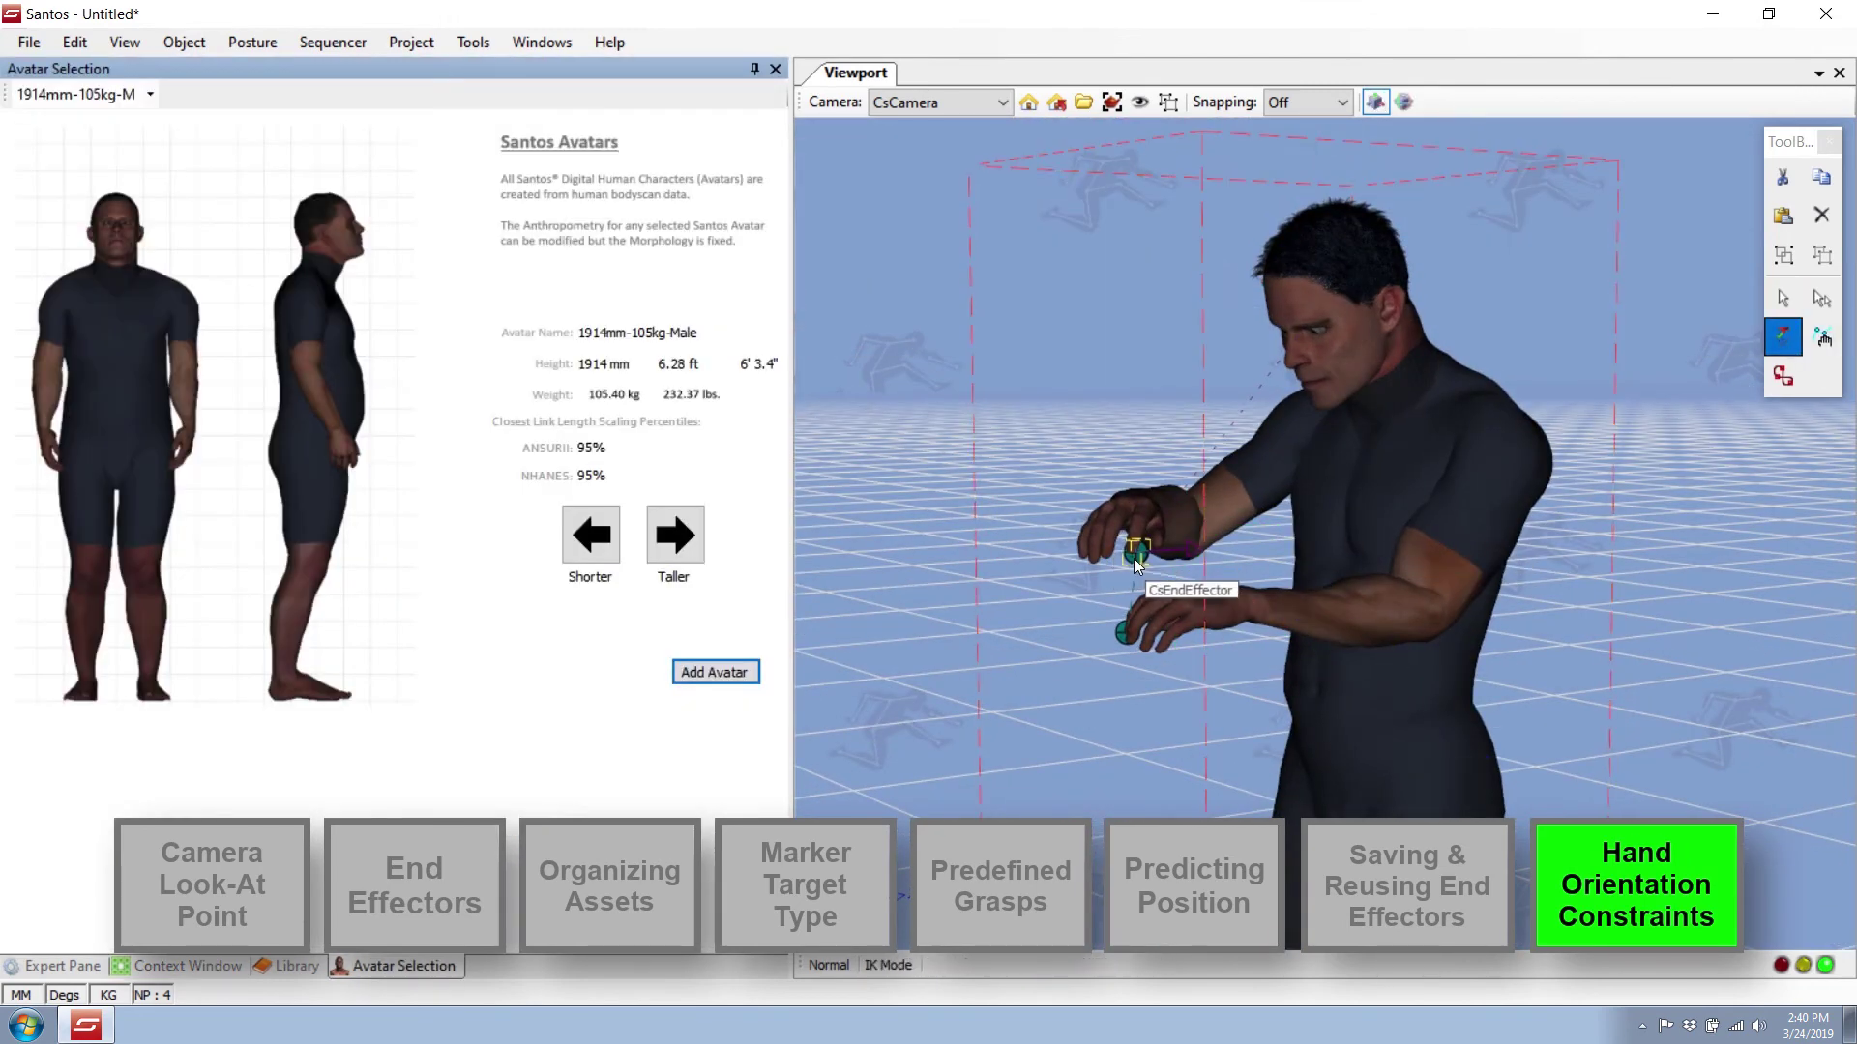
left_click_drag(1162, 569, 1015, 624)
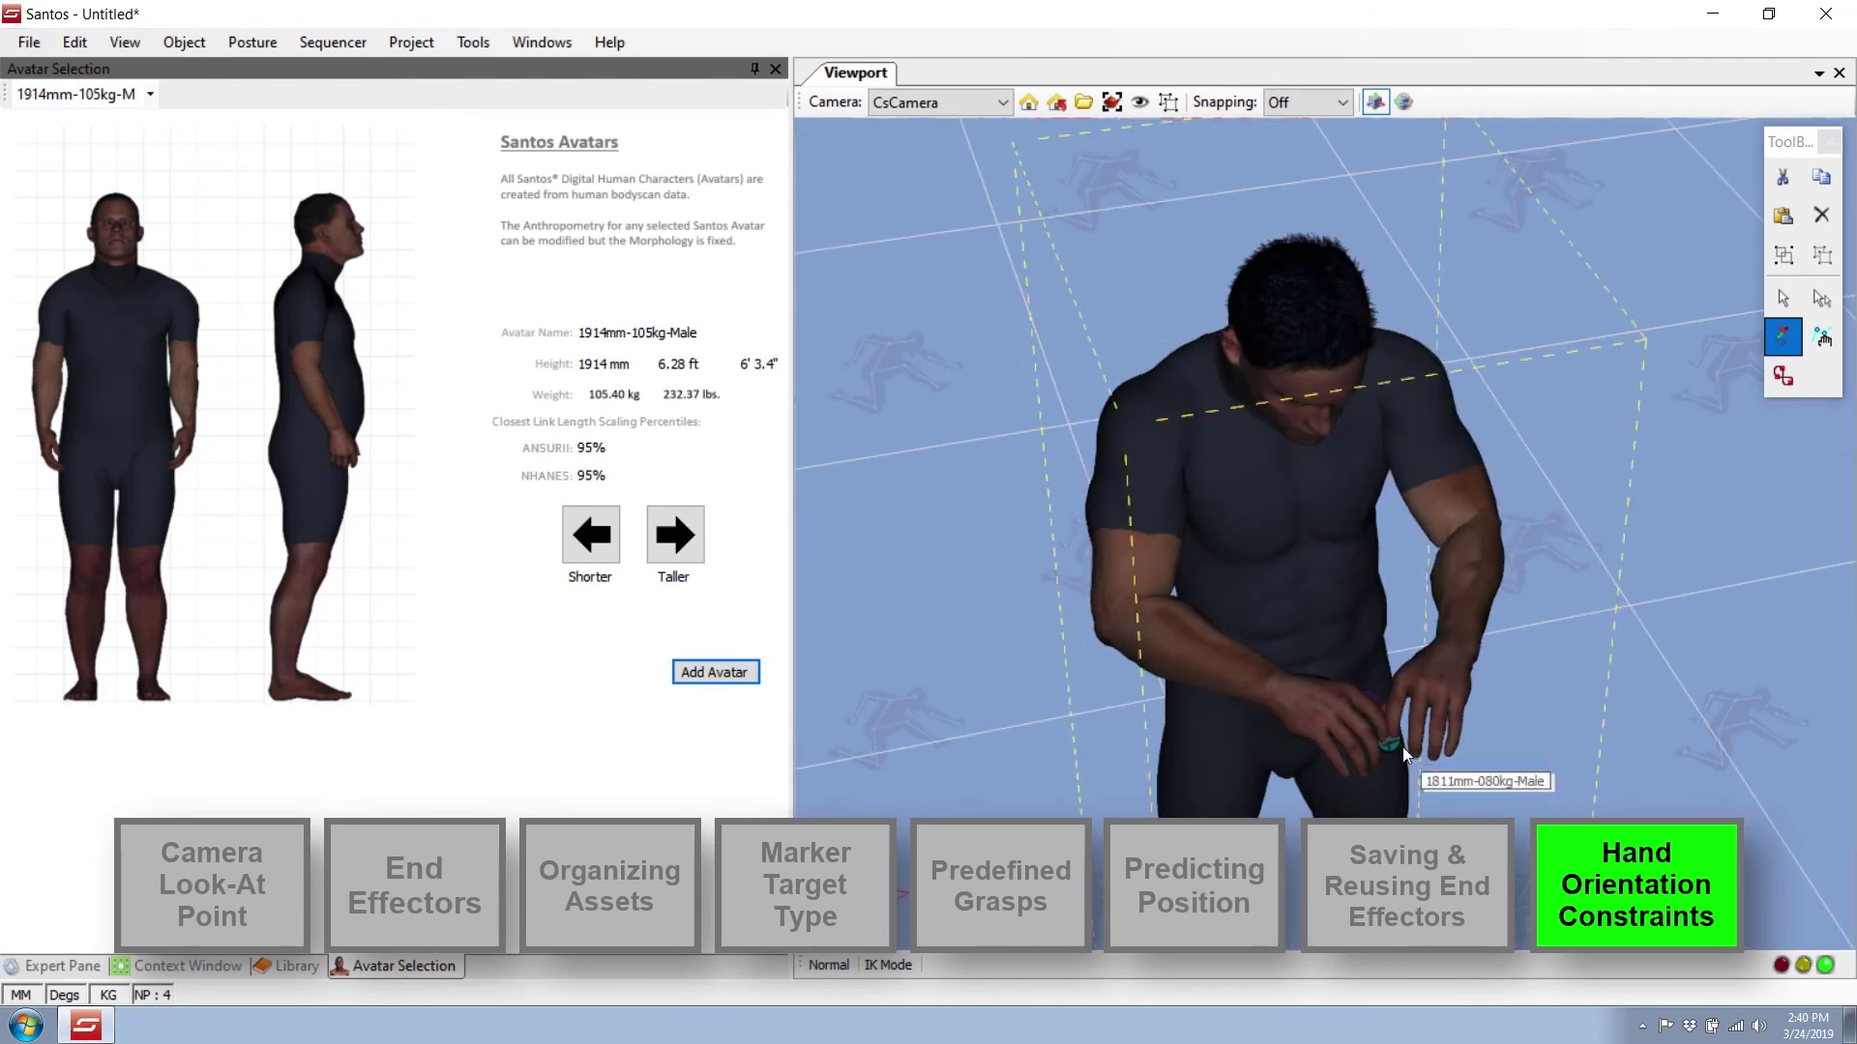
Shift both hands sideways, lift the left foot forward to bend the knee, and move the right foot right.
left_click_drag(1402, 747, 1307, 746)
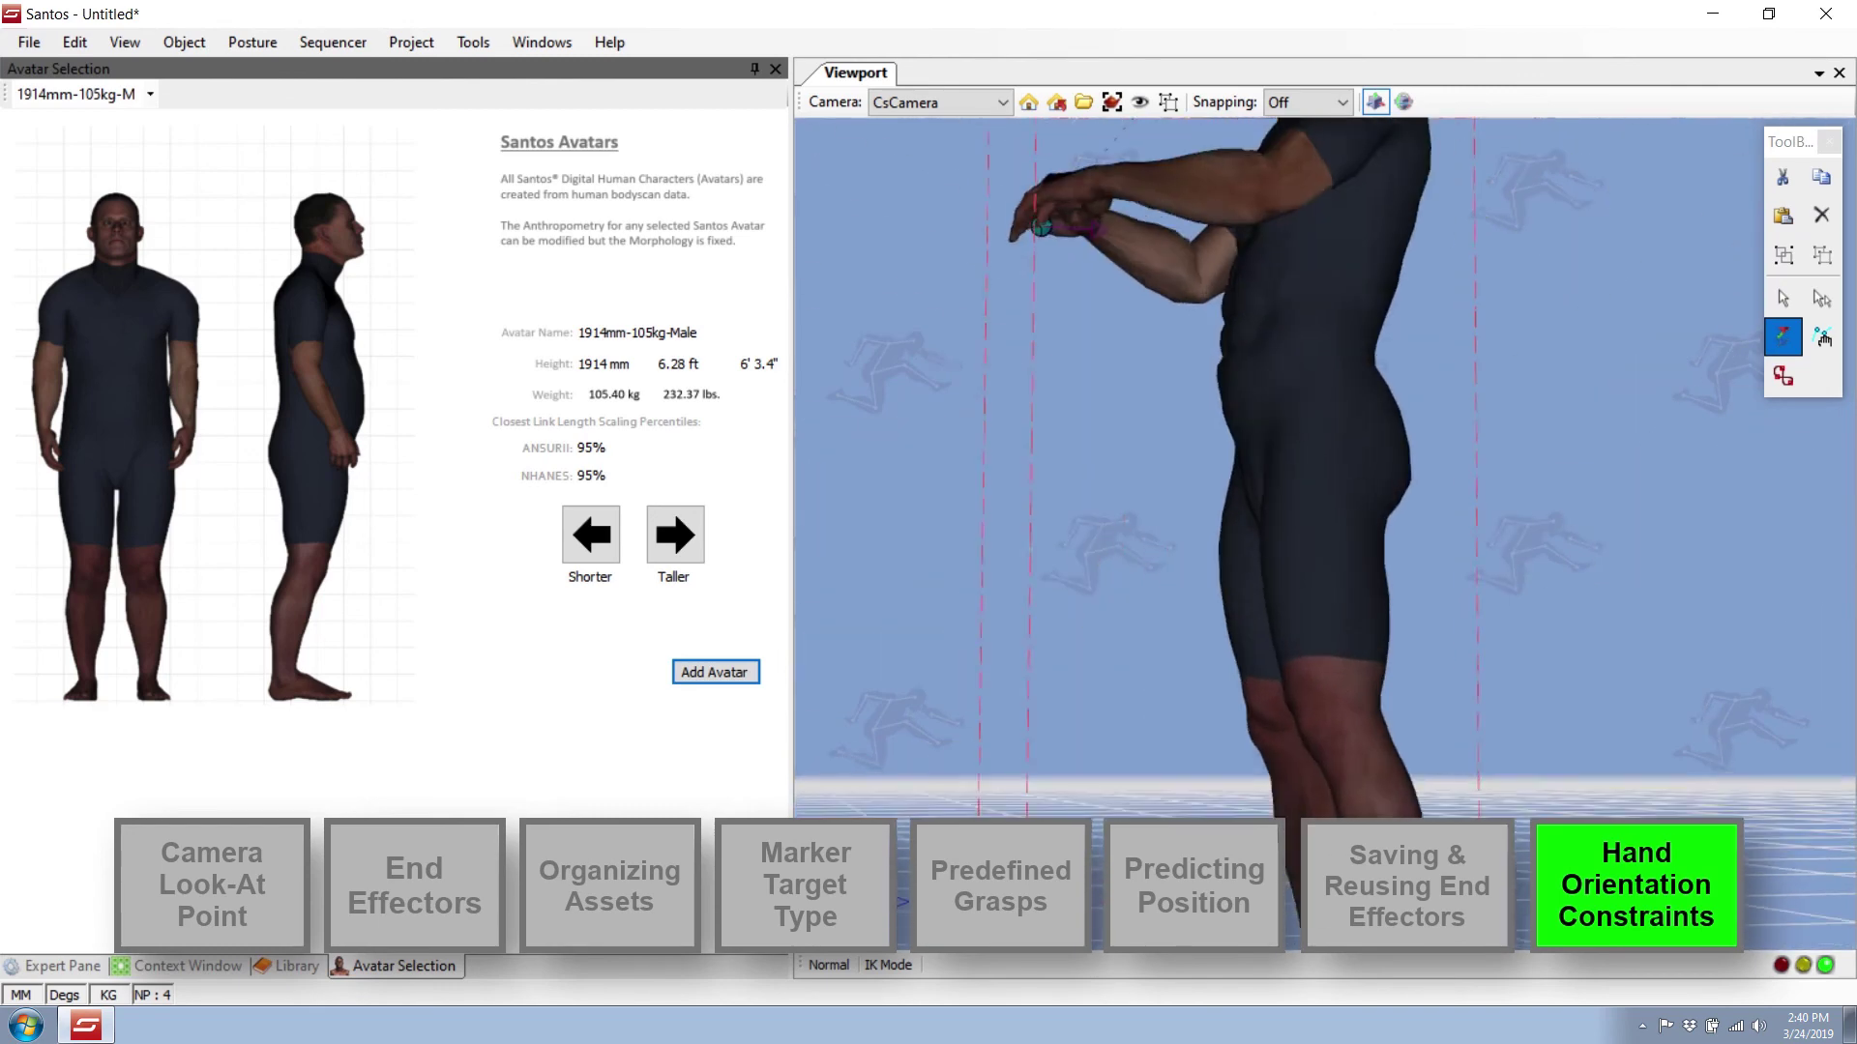
left_click_drag(1287, 839, 1188, 700)
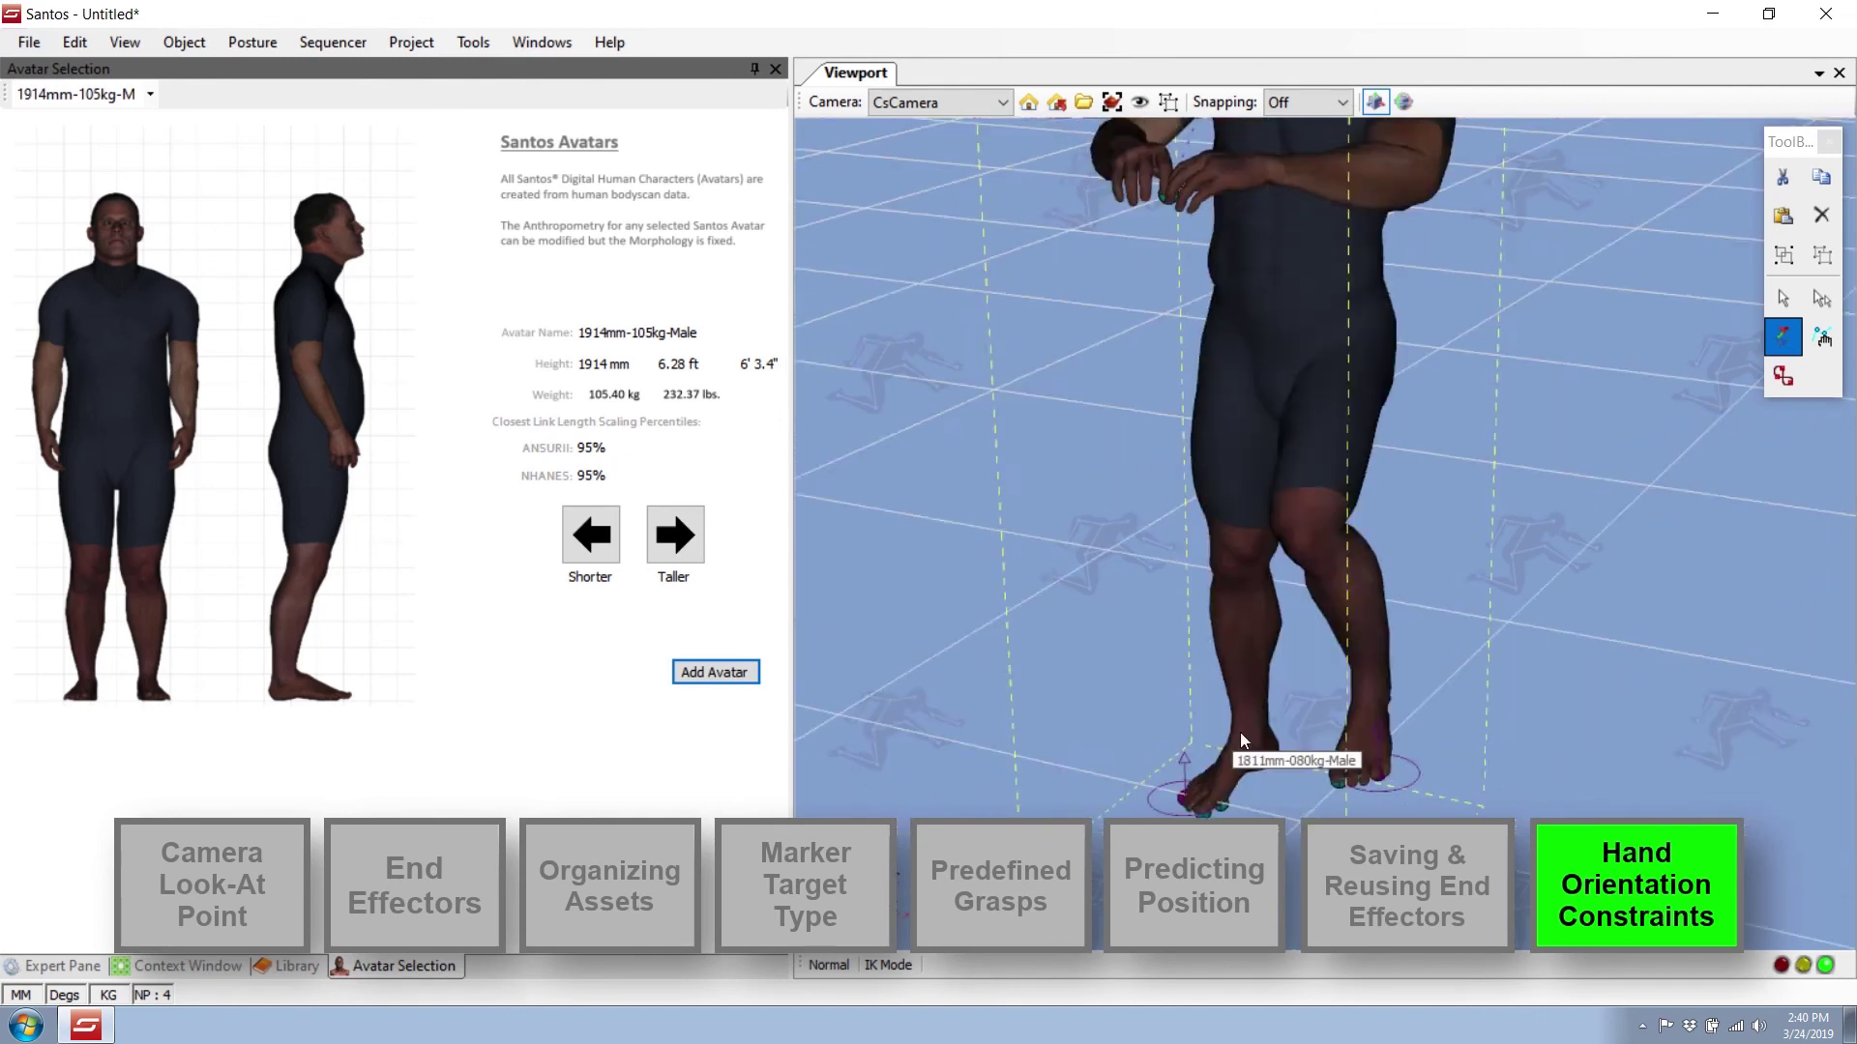
left_click_drag(1240, 733, 1325, 739)
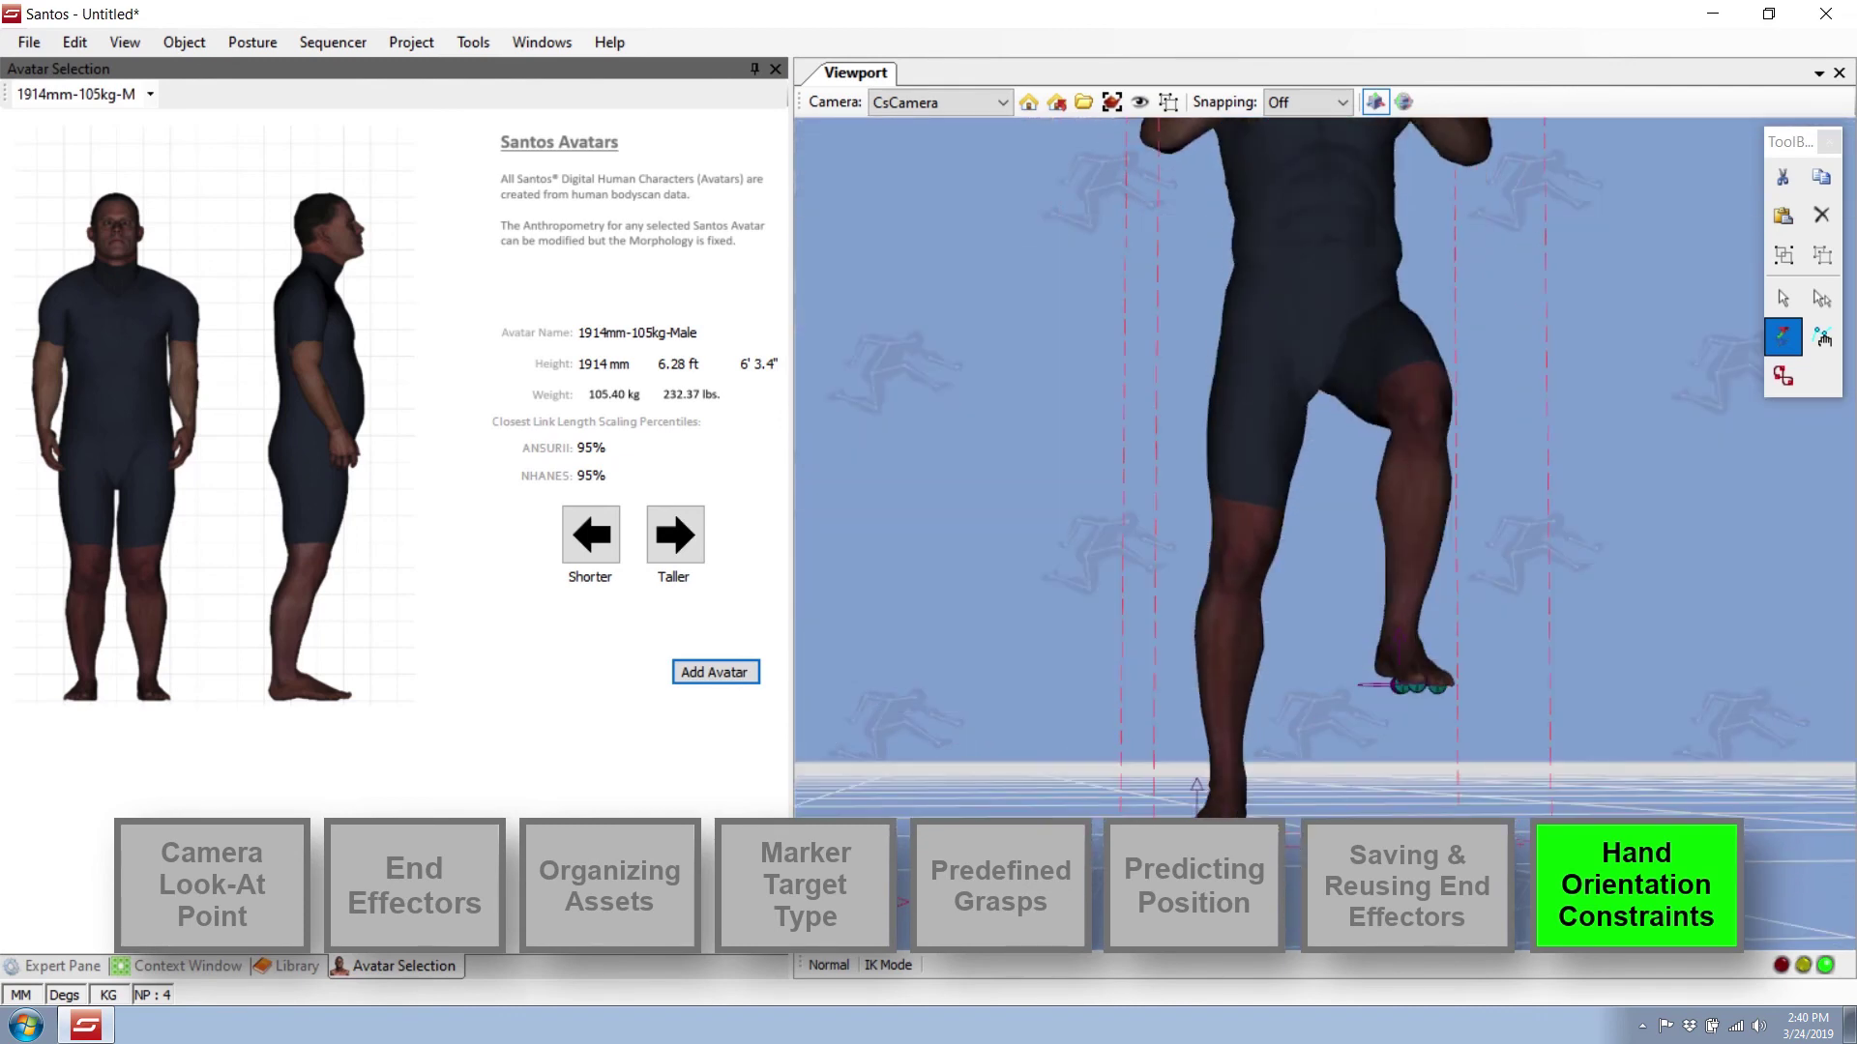
left_click_drag(1196, 786, 1316, 778)
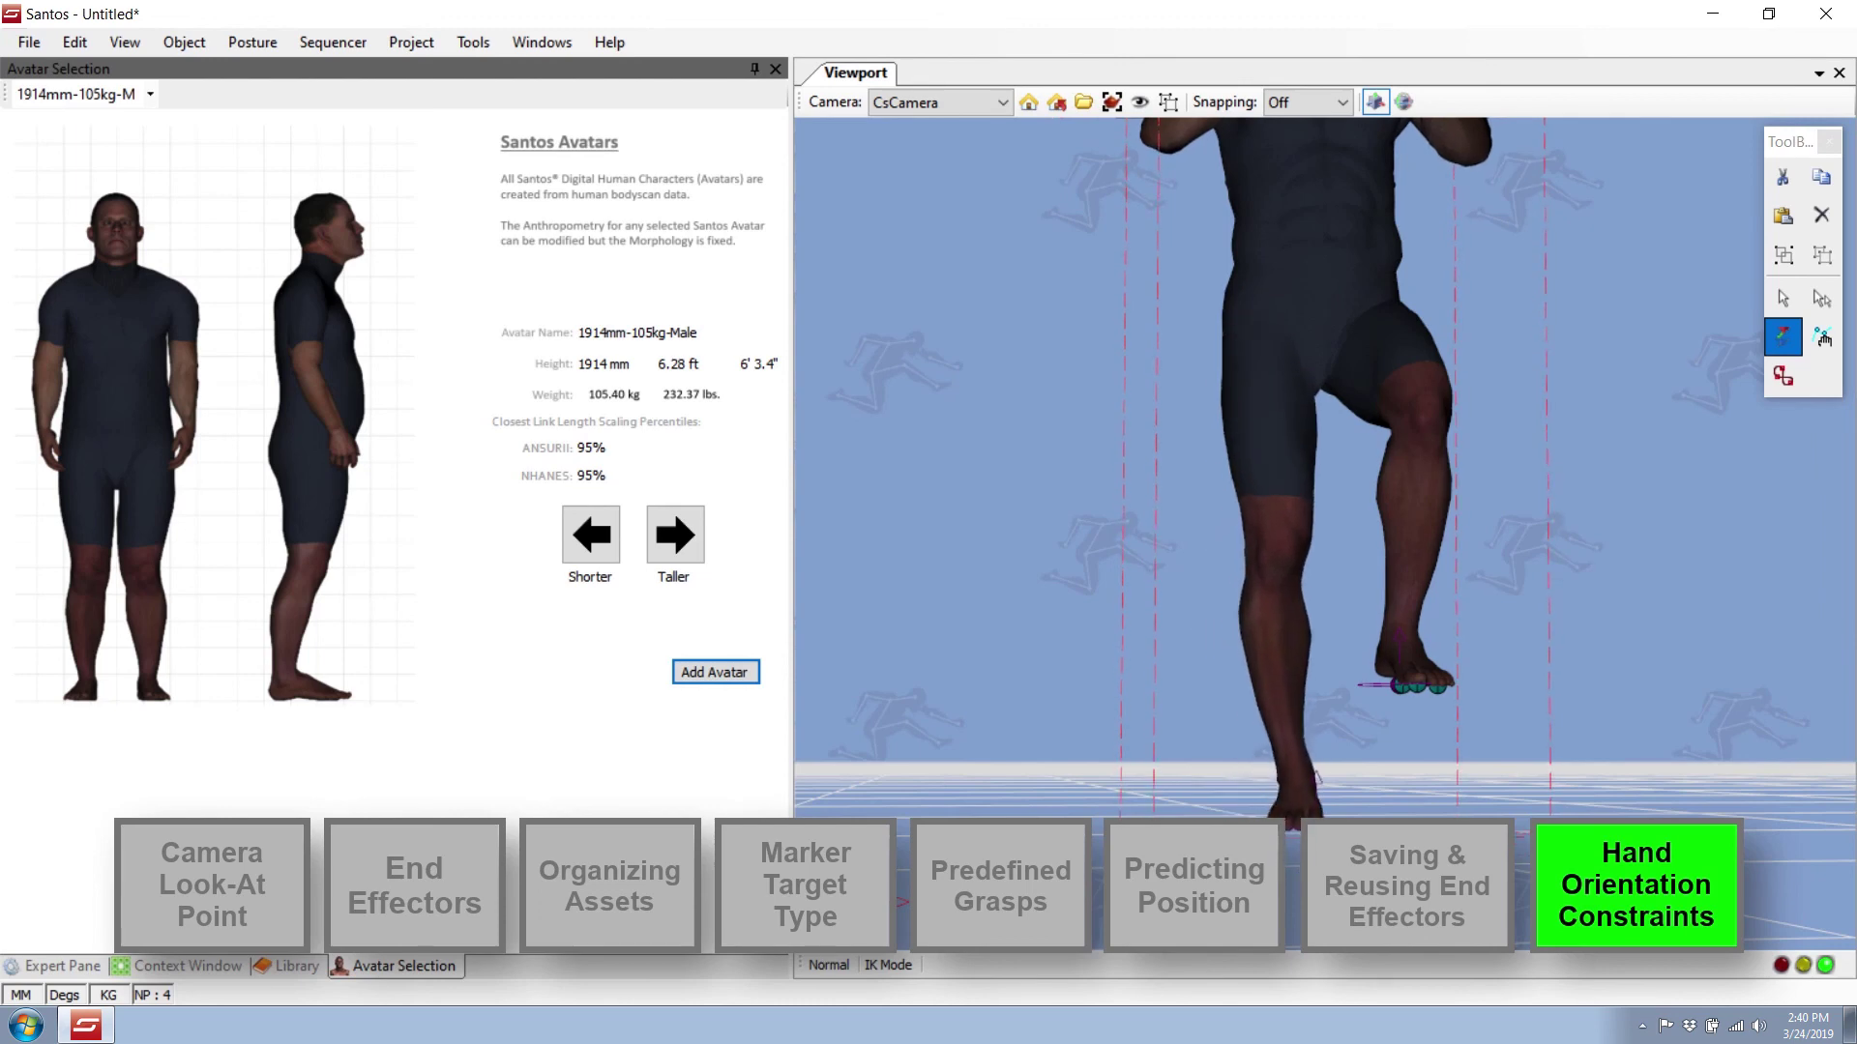
Lower the hands and torso to chest height with the hand end effector.
middle_click_drag(1318, 777, 1474, 791)
scroll(1412, 747, "up", 4)
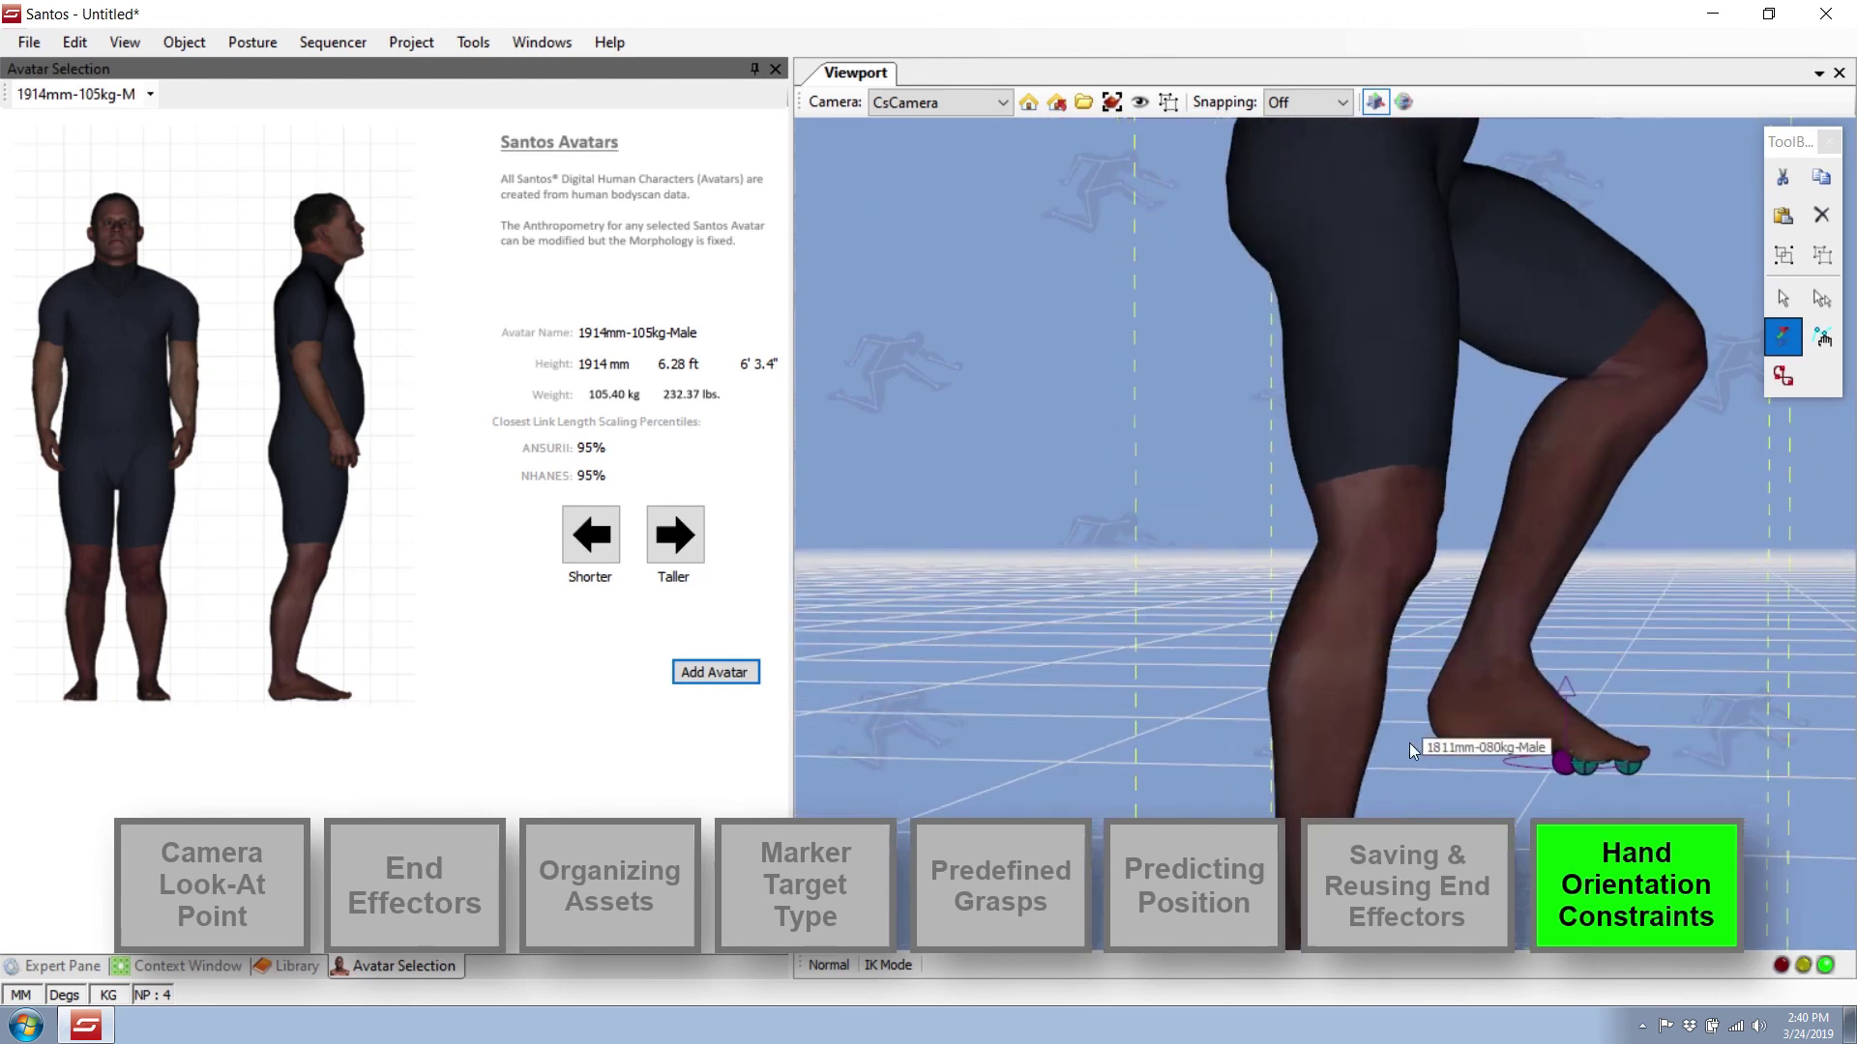
scroll(1408, 750, "down", 5)
middle_click_drag(1402, 687, 1170, 546)
left_click_drag(1165, 420, 1076, 290)
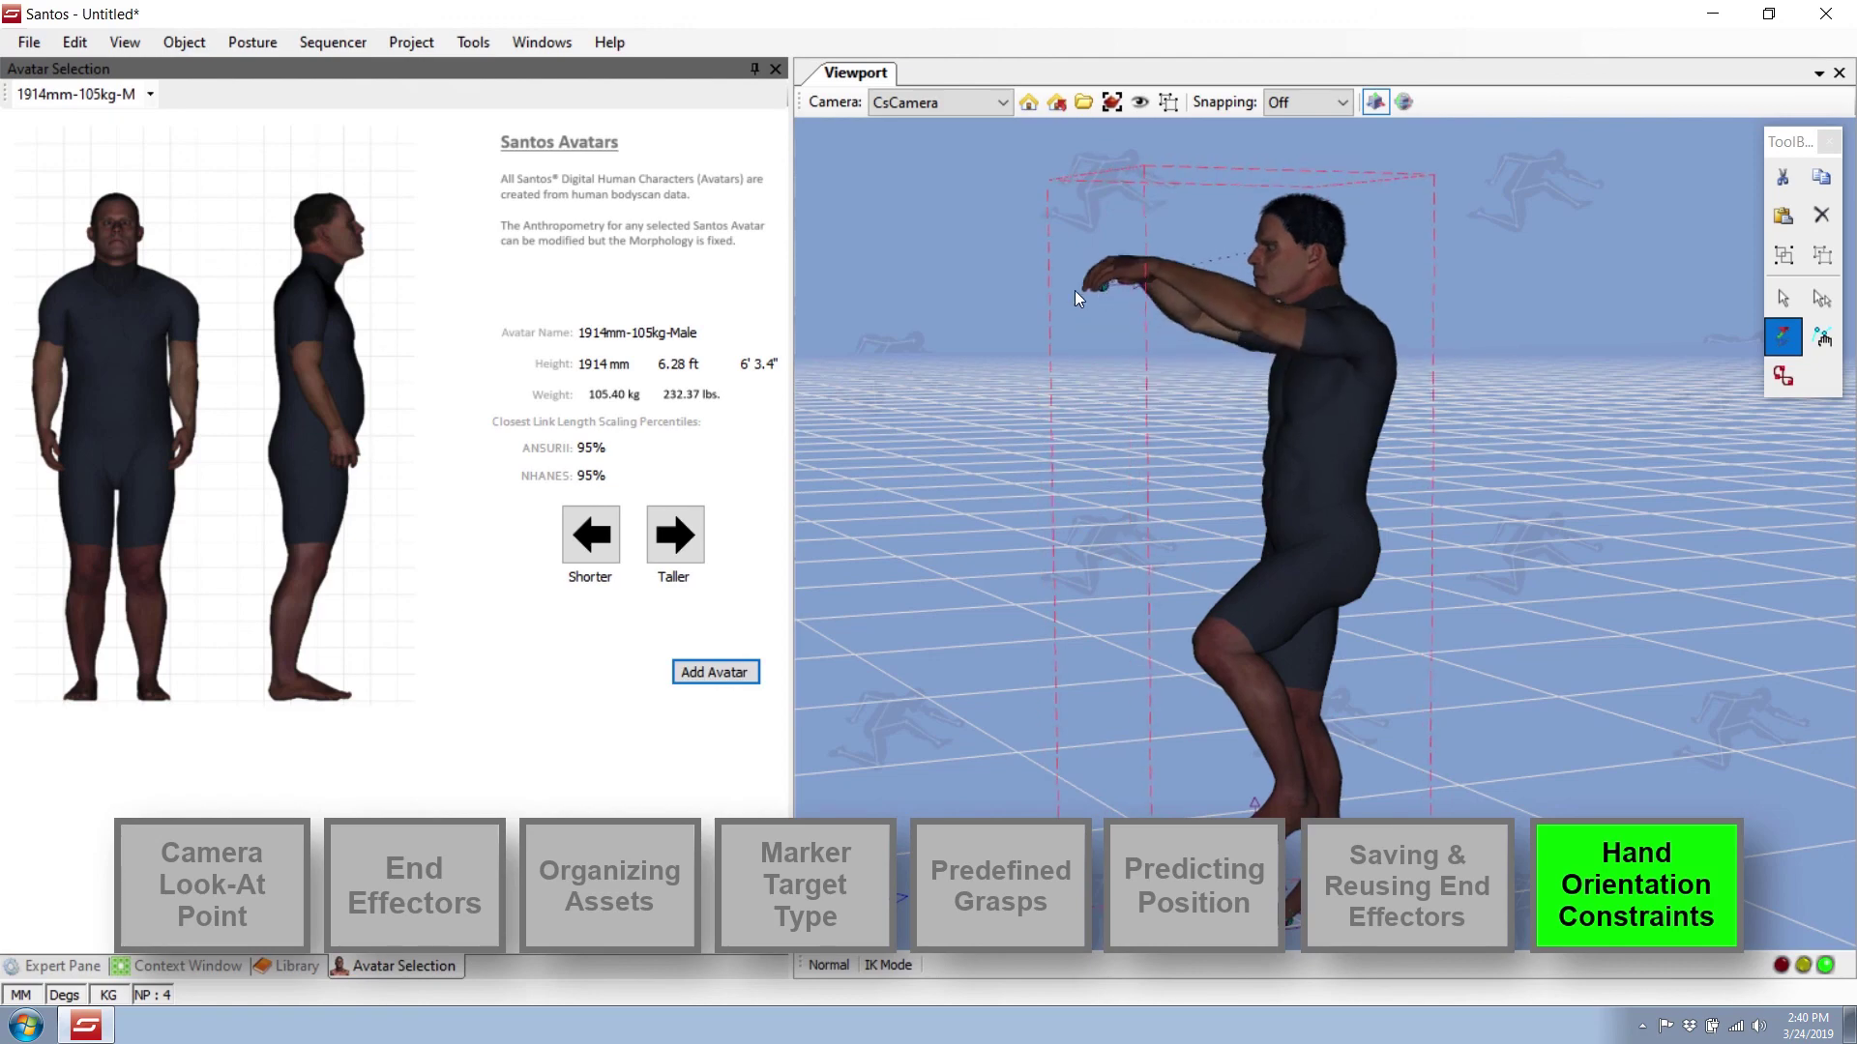